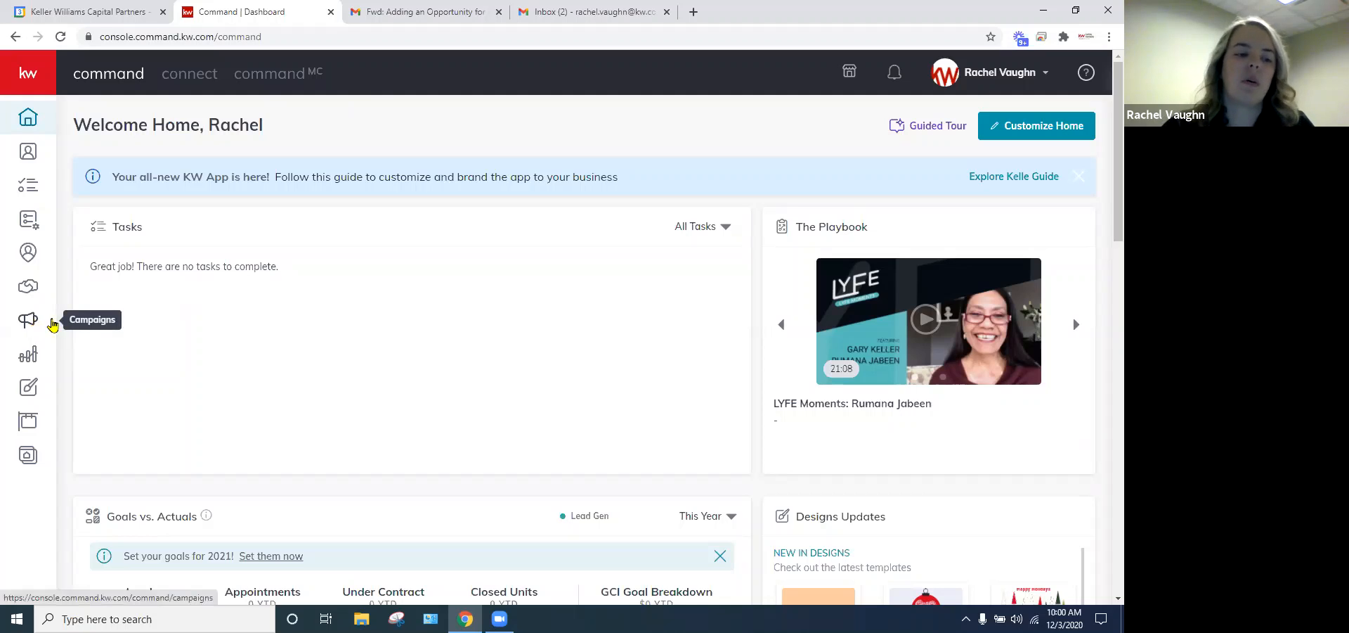
- Open the email campaigns list and review the status, views, clicks and bounces of the existing campaigns
left_click(29, 322)
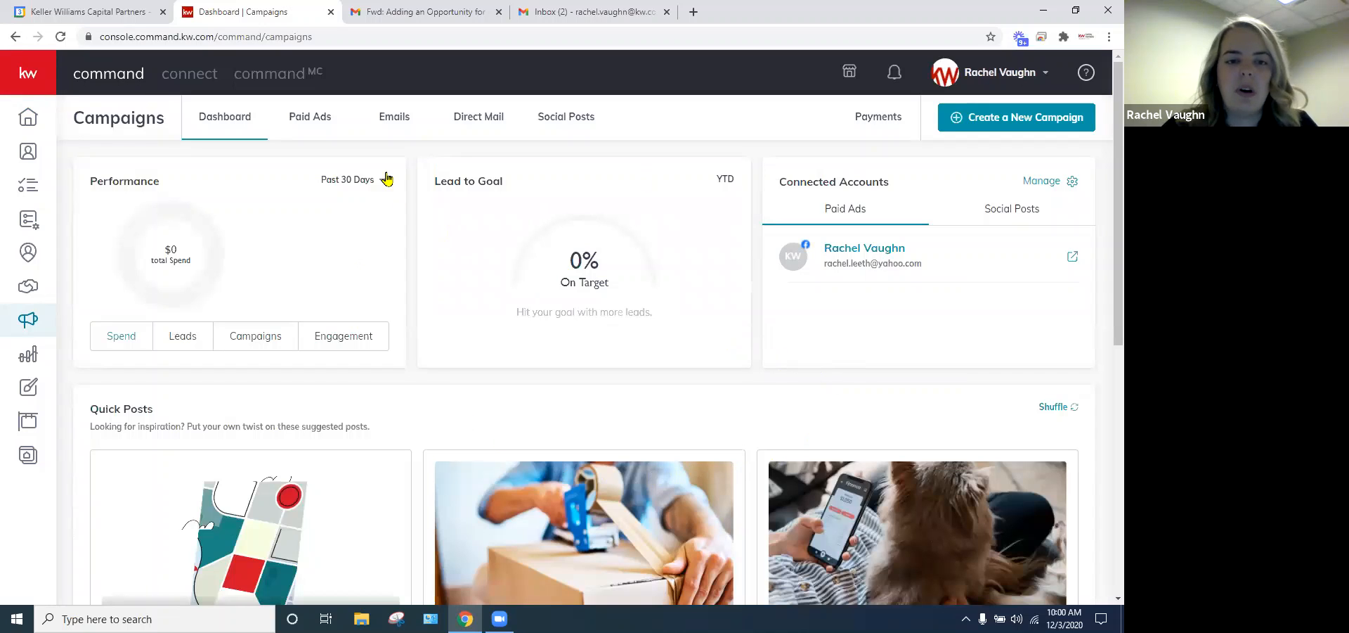
left_click(395, 120)
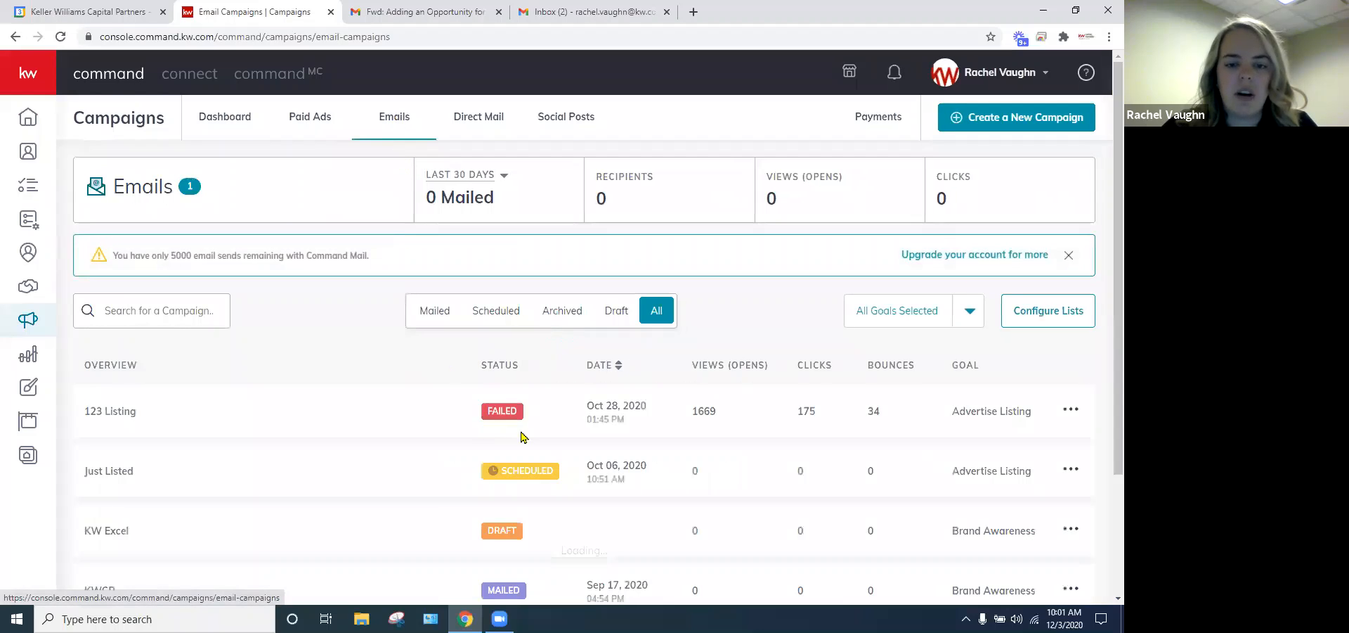
scroll(686, 422, "down", 2)
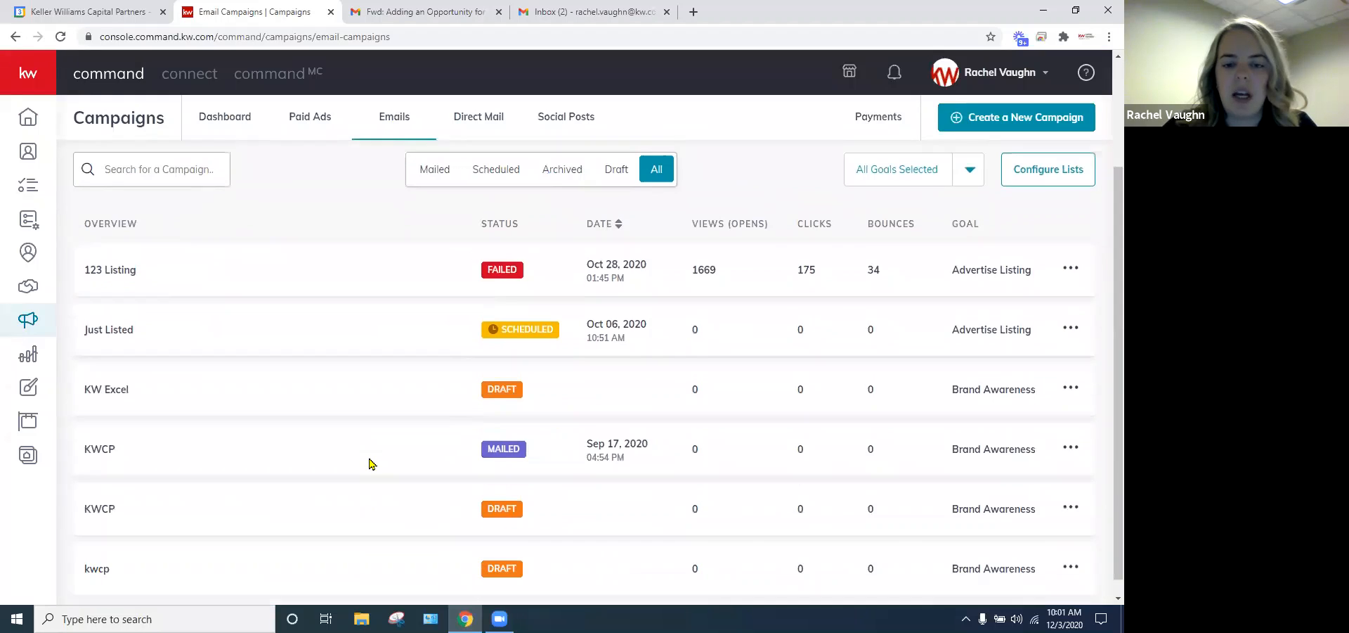
scroll(380, 457, "down", 1)
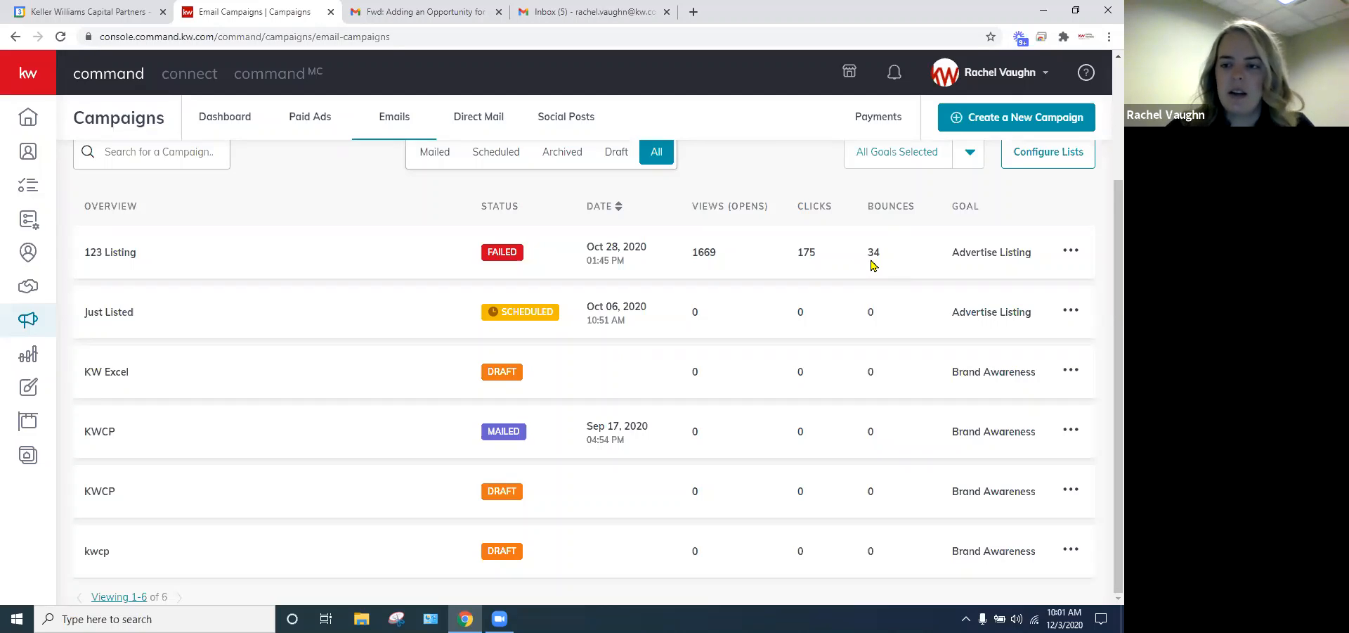
- Check which actions are available for the 123 Listing campaign
left_click(1071, 251)
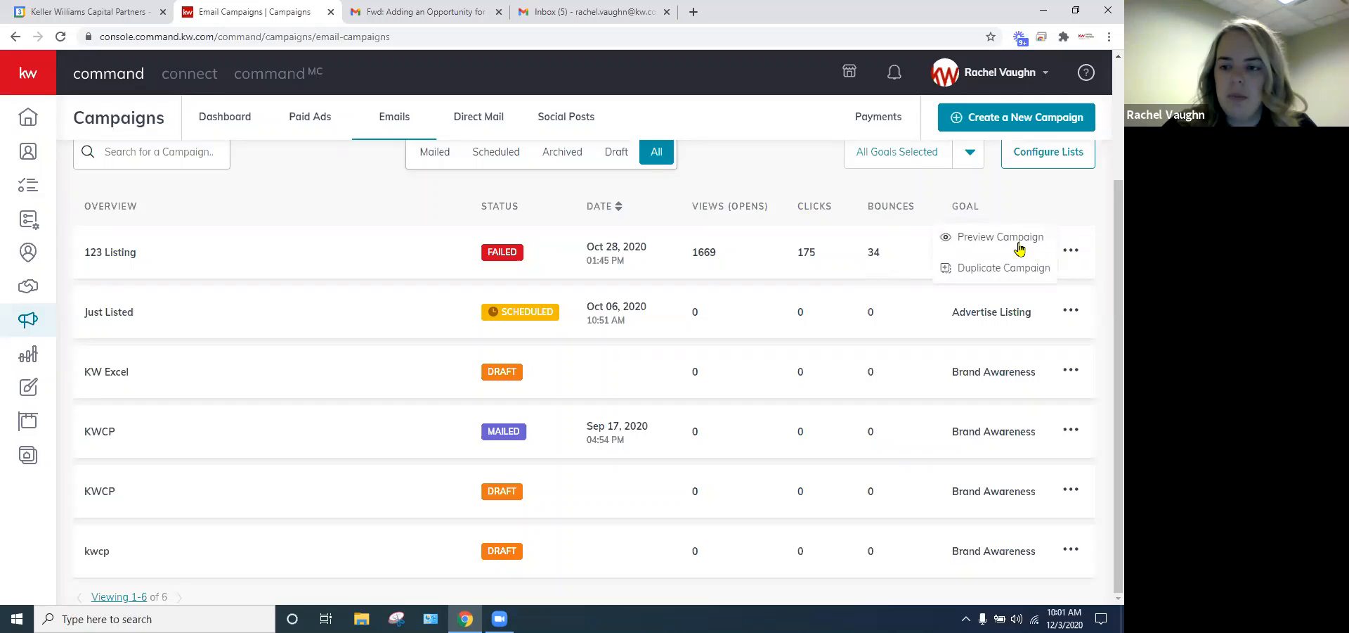
left_click(1082, 266)
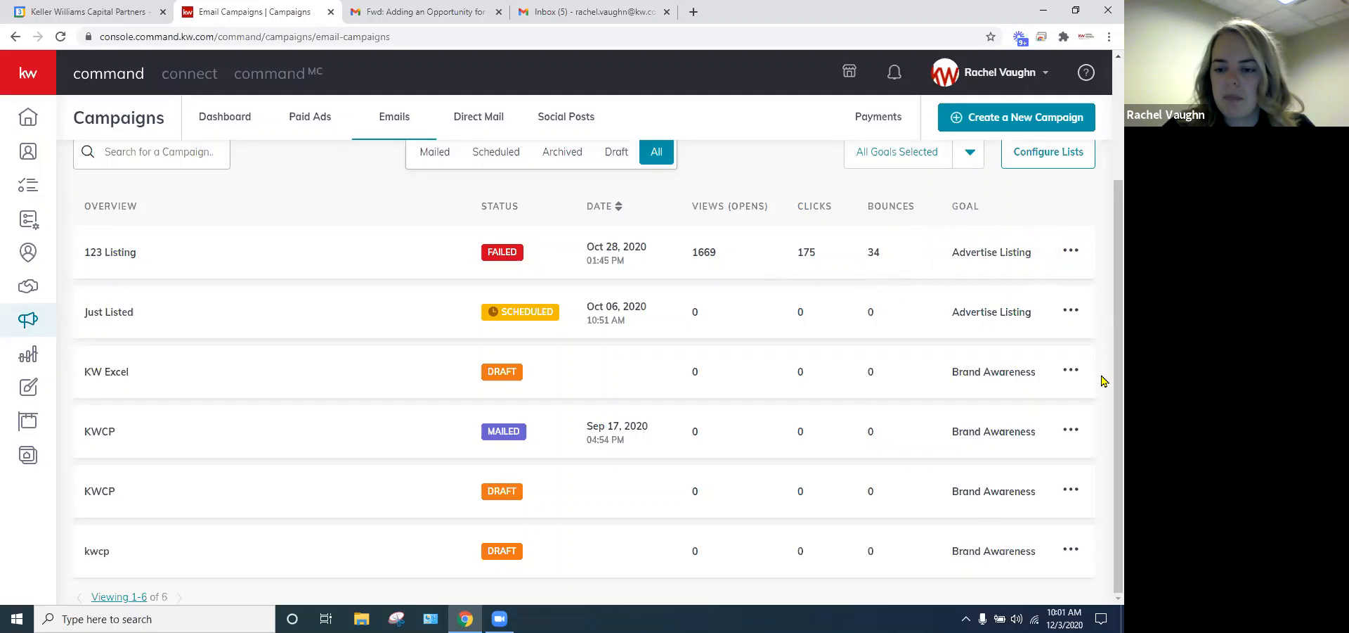
scroll(956, 485, "up", 3)
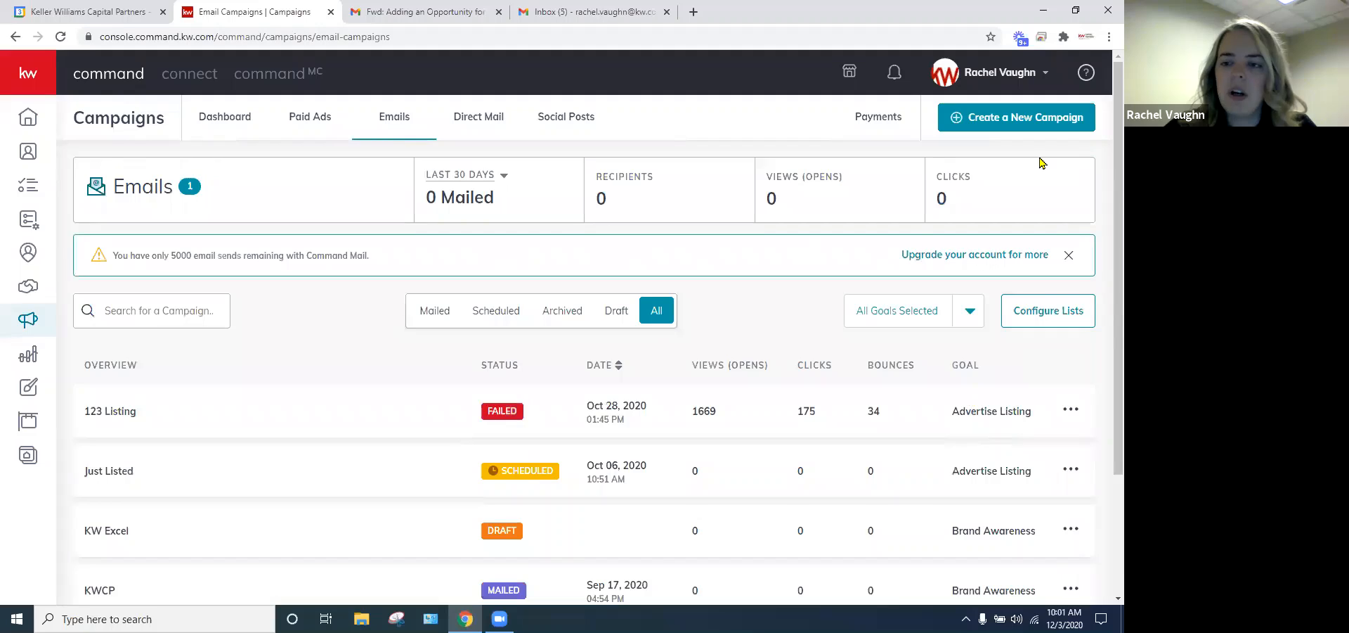
- Create a new email campaign and name it "Happy Holidays"
left_click(1014, 120)
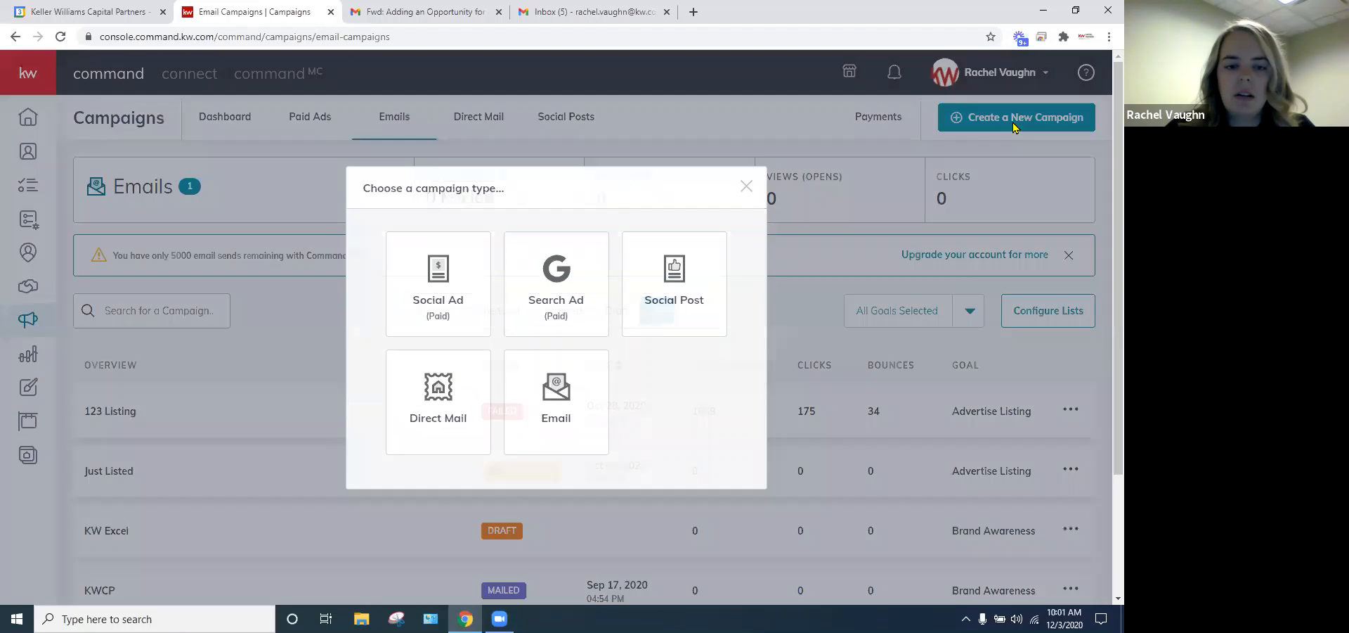
left_click(557, 392)
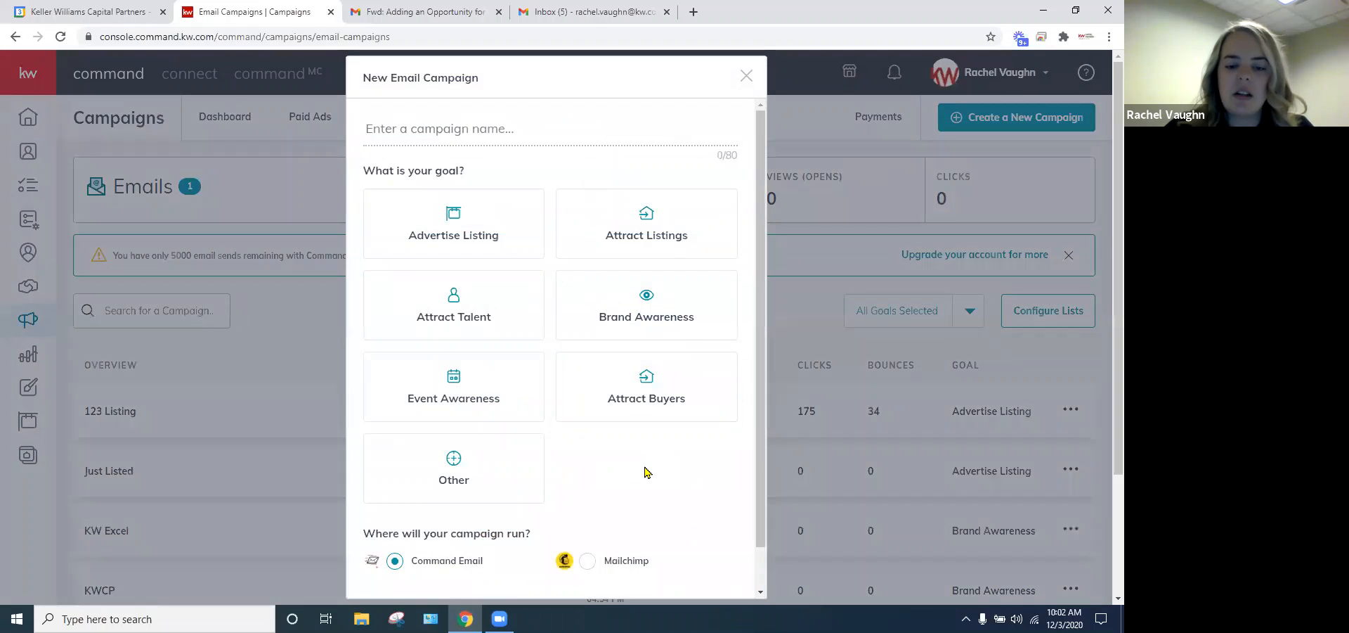
left_click(530, 135)
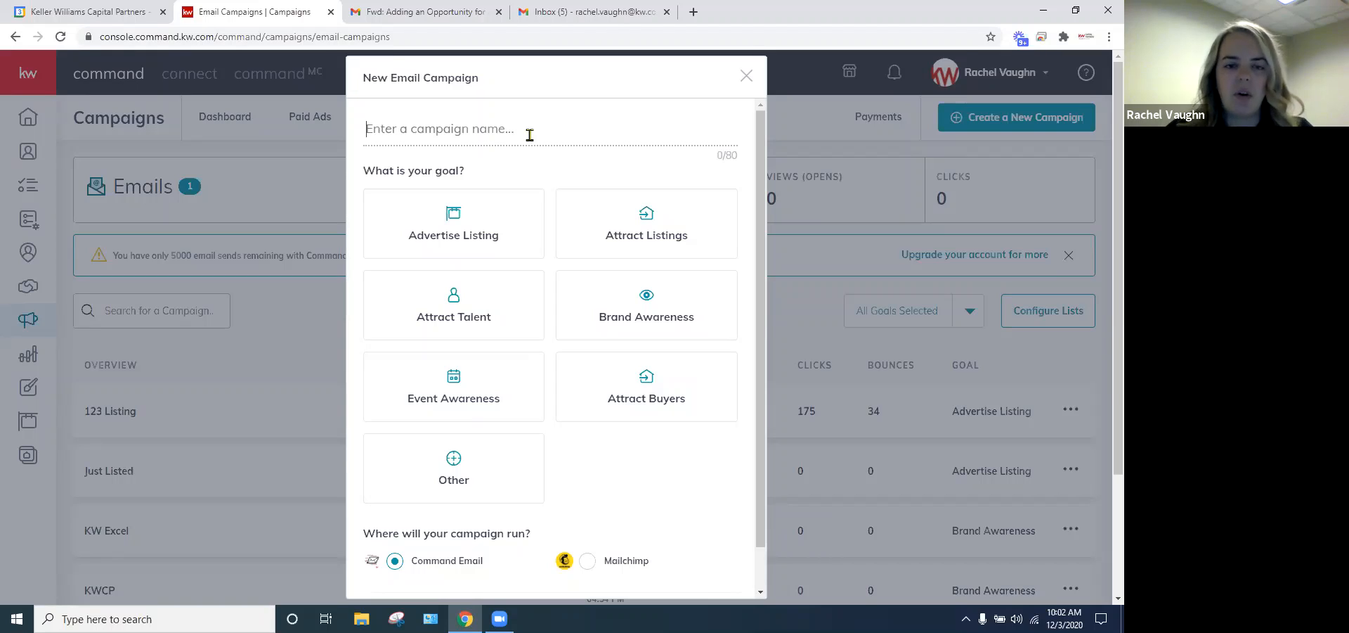
type("H")
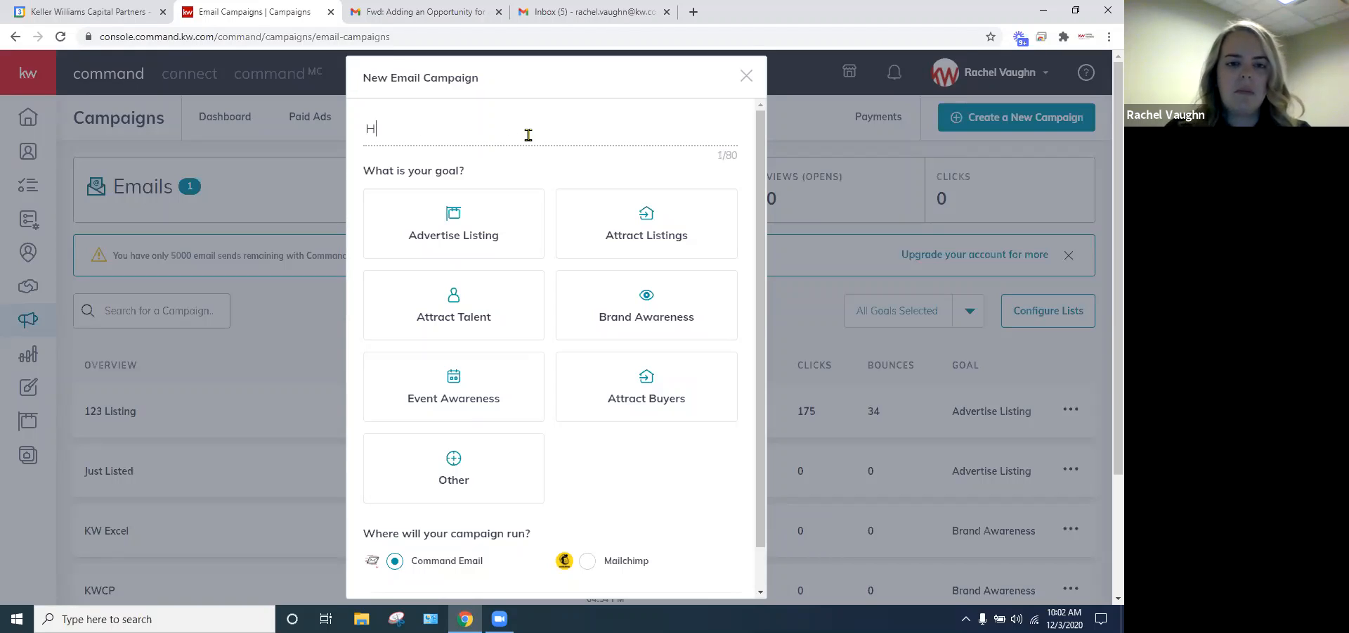
type("appy Holidays")
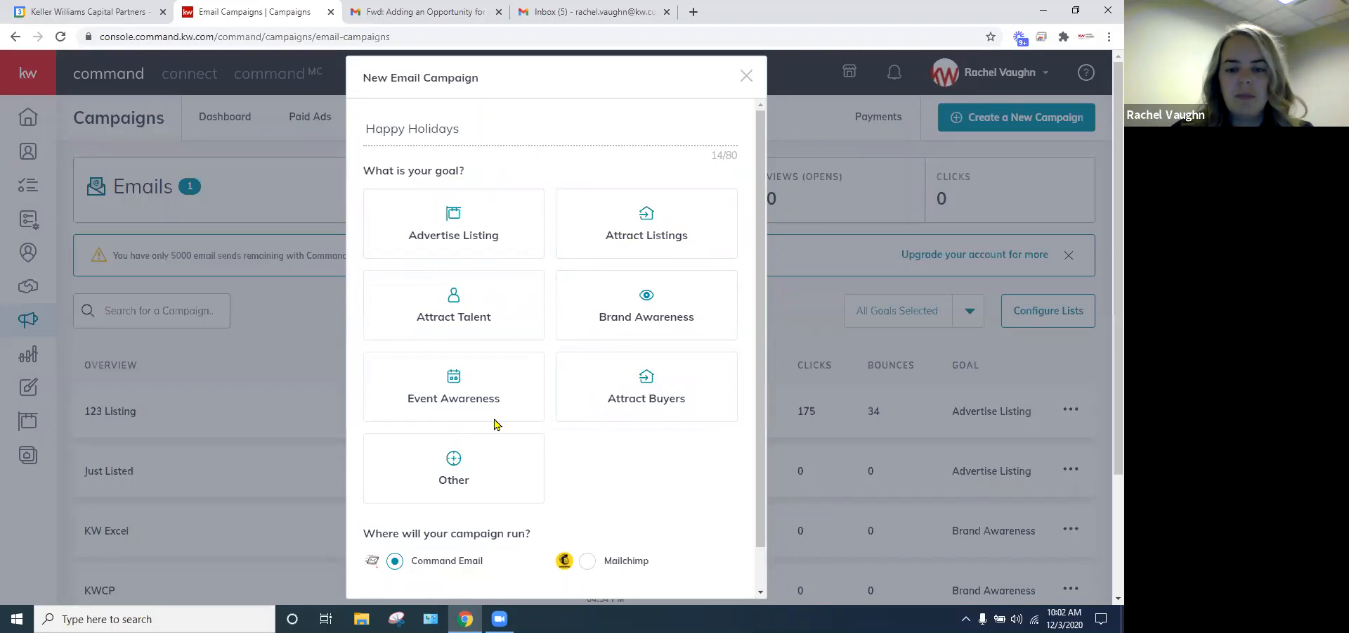
- Set the campaign goal to Other, keep Command Email as the channel, and proceed to the campaign setup
left_click(624, 305)
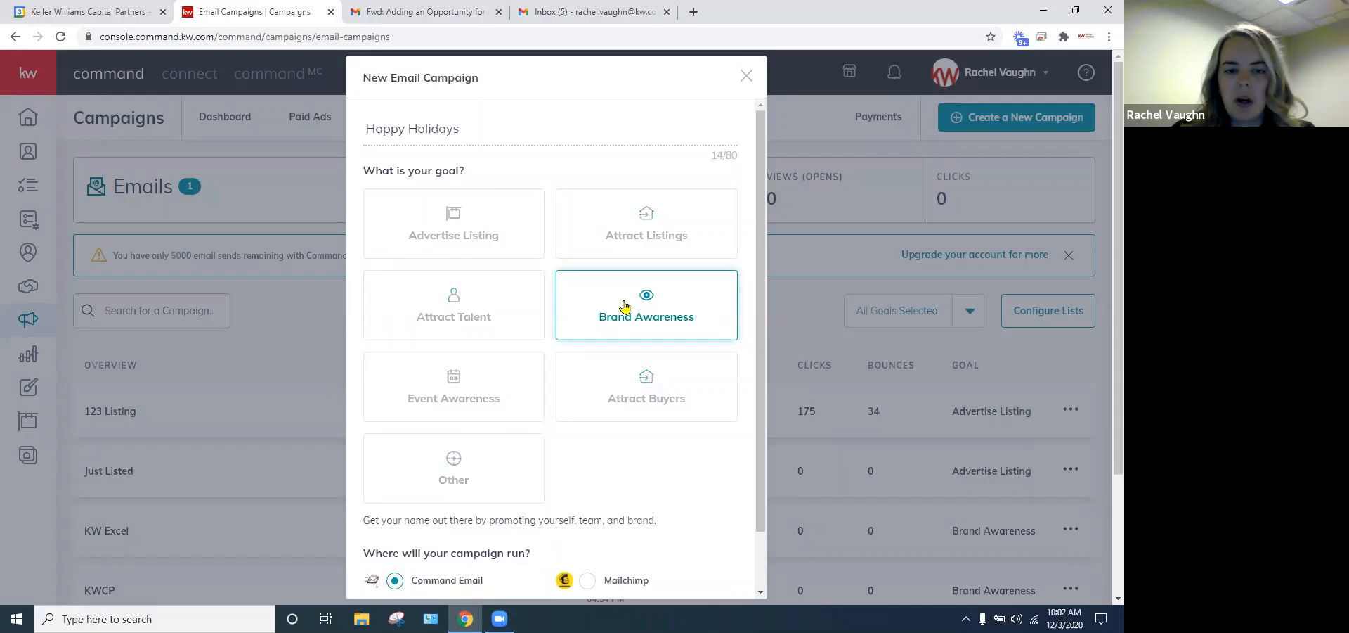
left_click(465, 484)
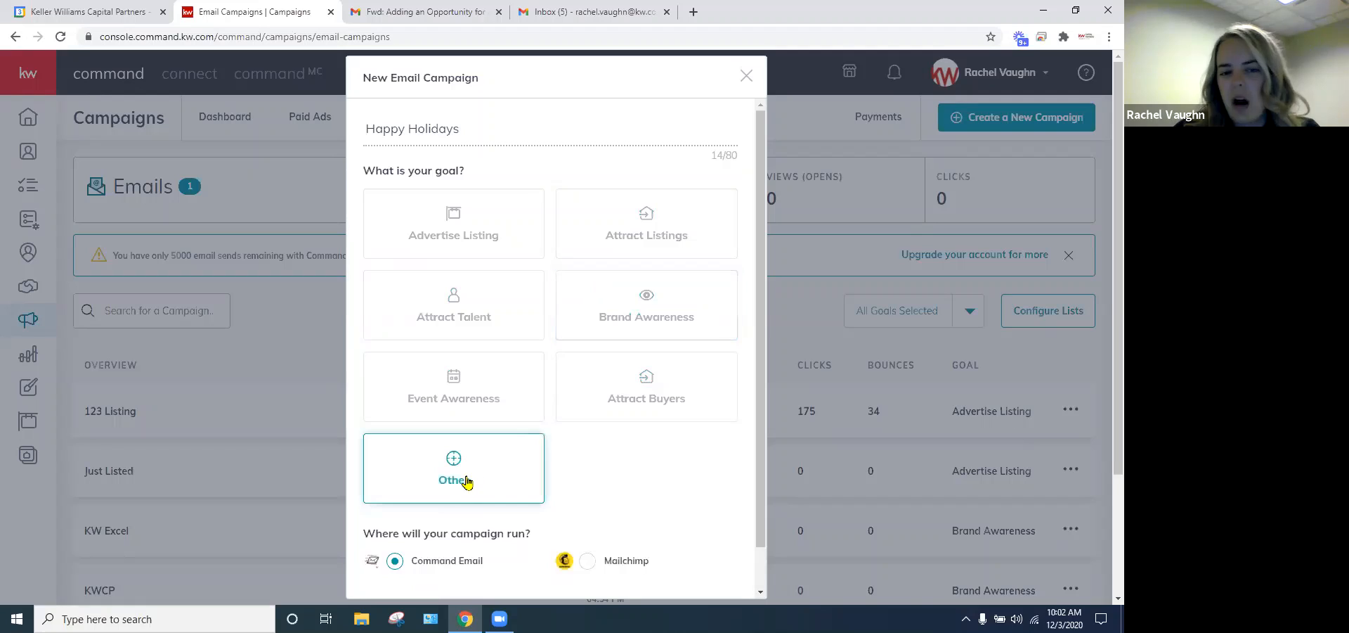
scroll(608, 453, "down", 1)
scroll(629, 415, "down", 1)
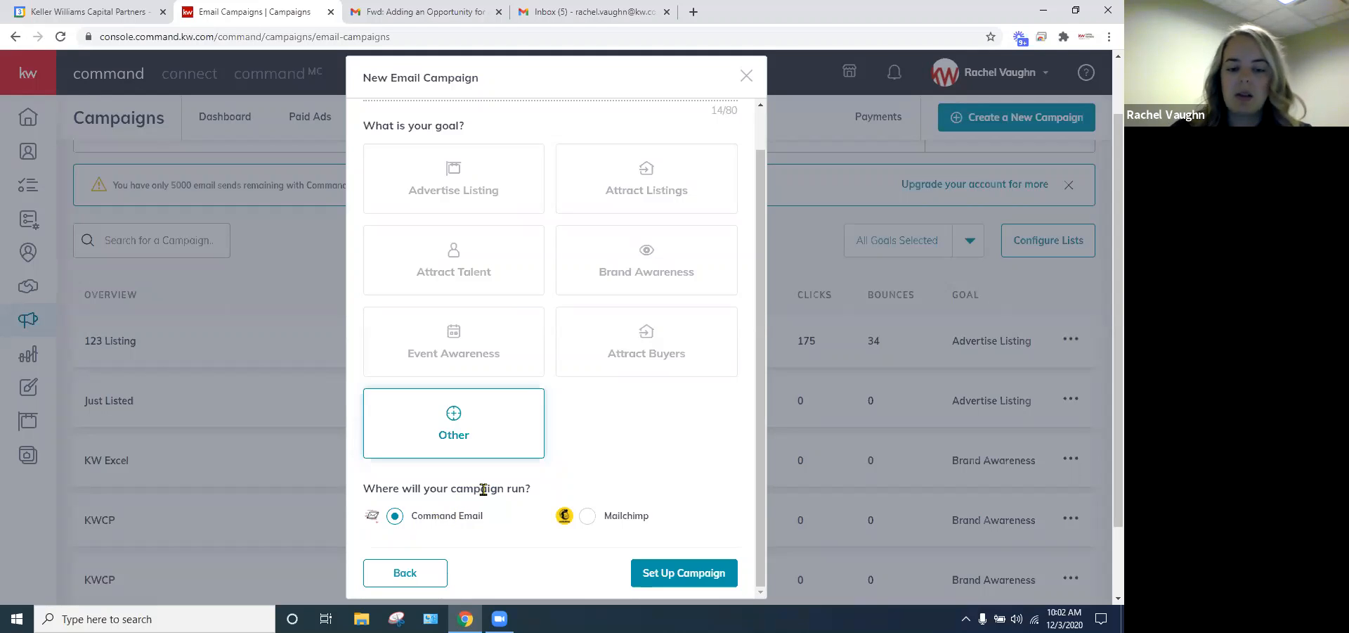
scroll(484, 490, "down", 2)
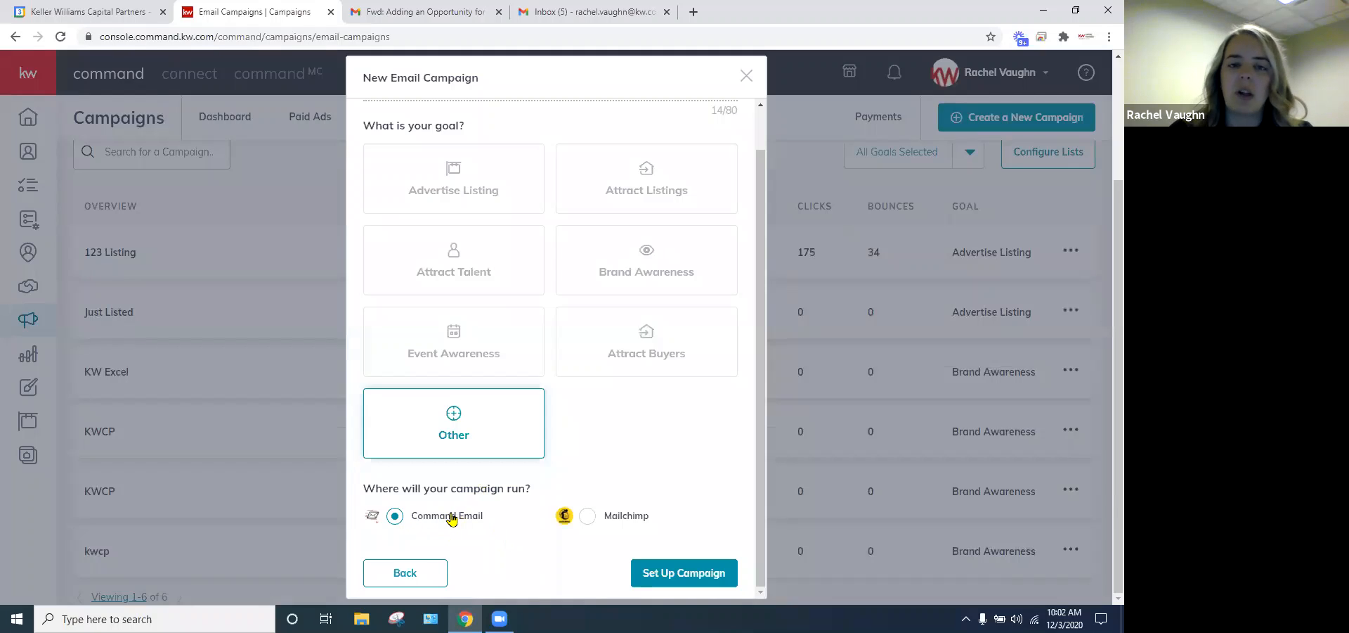
left_click(672, 574)
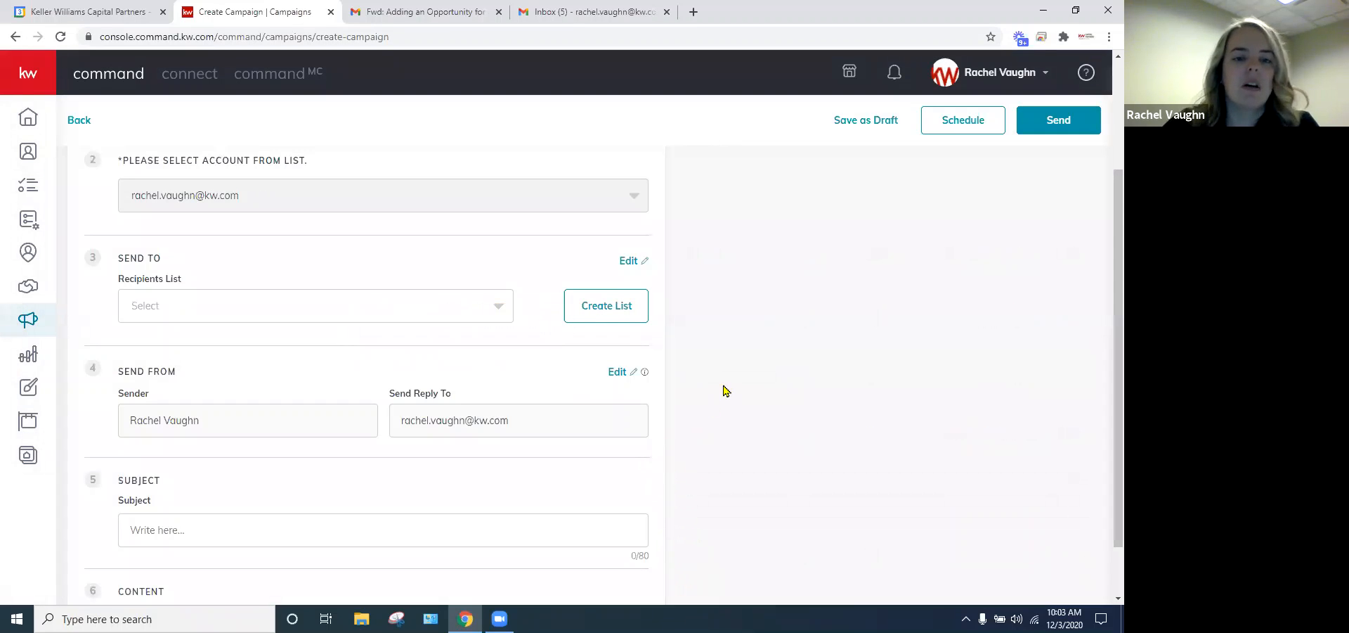
- Review the email configuration steps, including general information, account, recipients, sender, subject and content
scroll(724, 386, "up", 3)
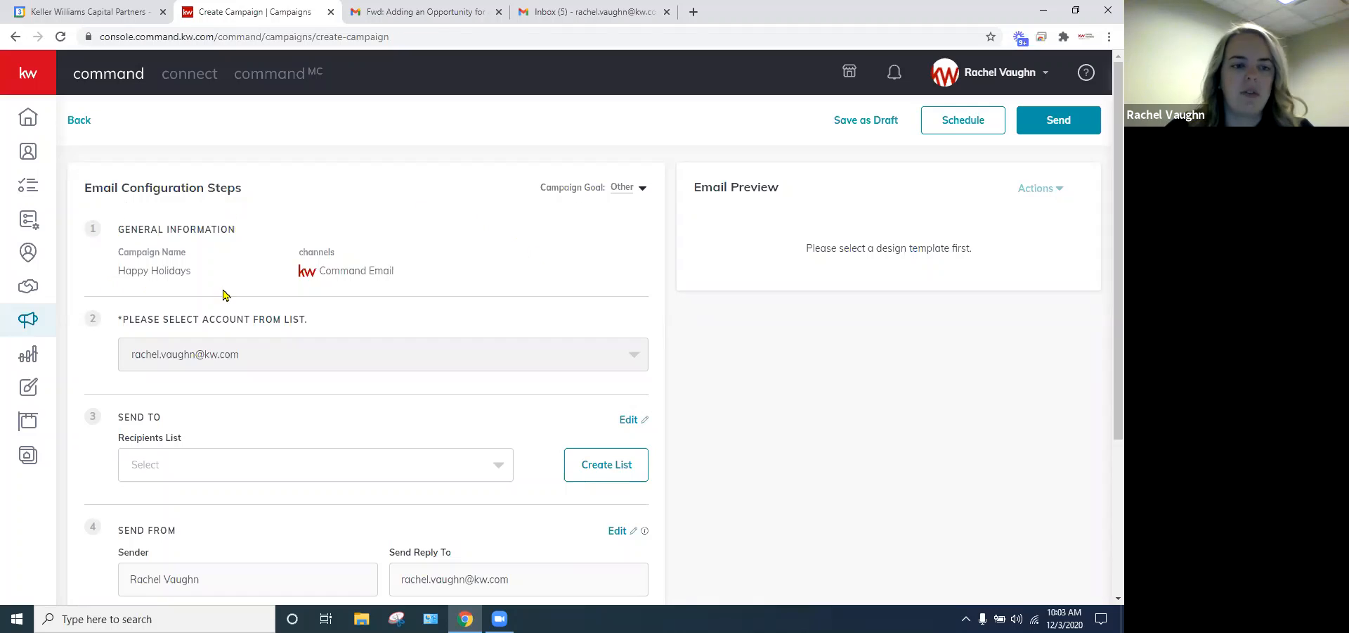
scroll(520, 255, "down", 1)
scroll(478, 246, "down", 2)
scroll(422, 235, "up", 2)
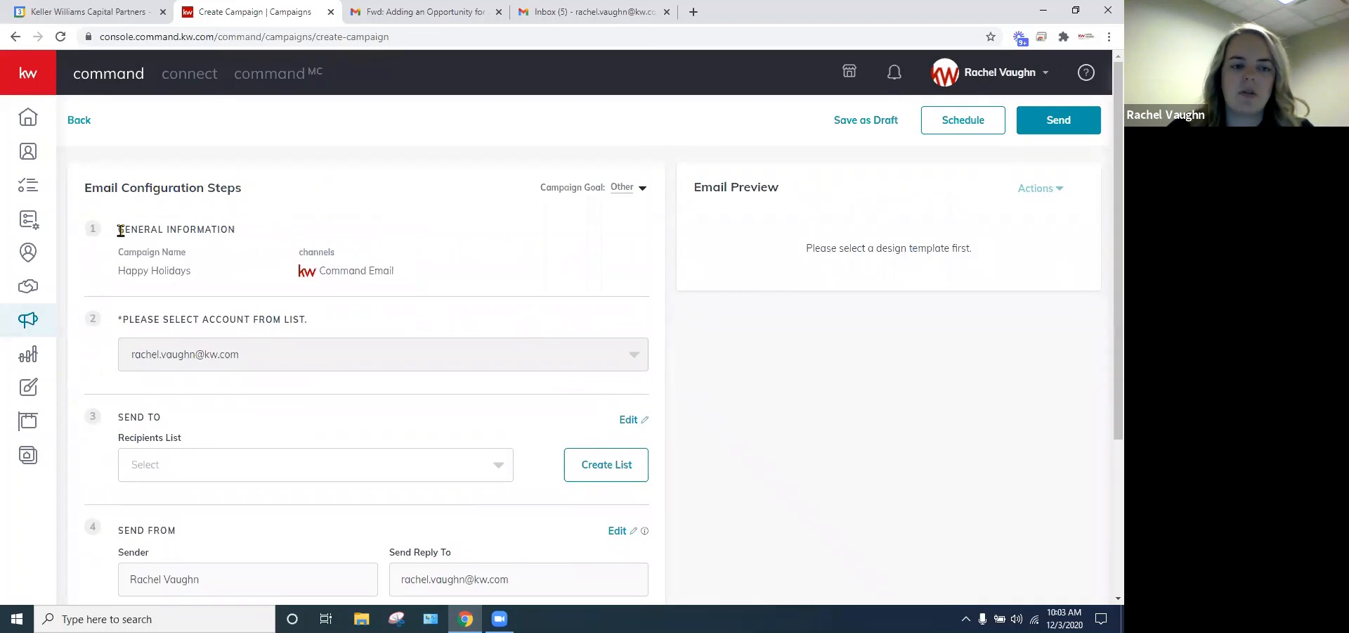
scroll(260, 263, "down", 1)
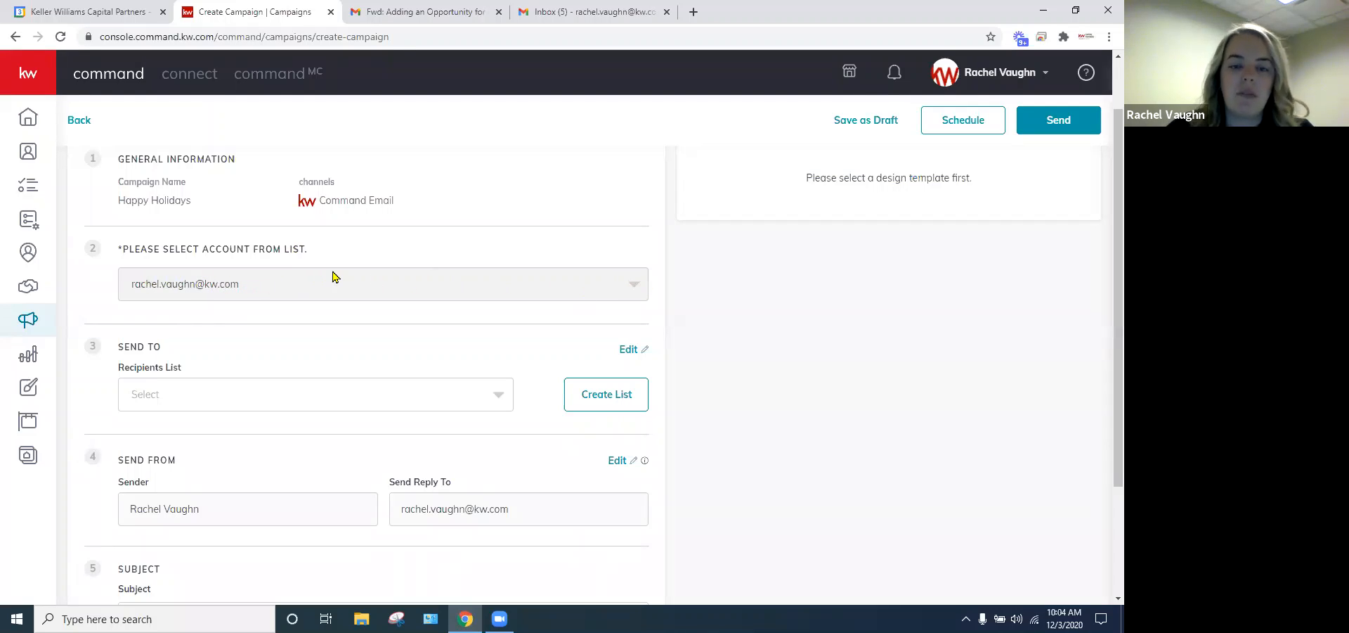
scroll(334, 276, "down", 2)
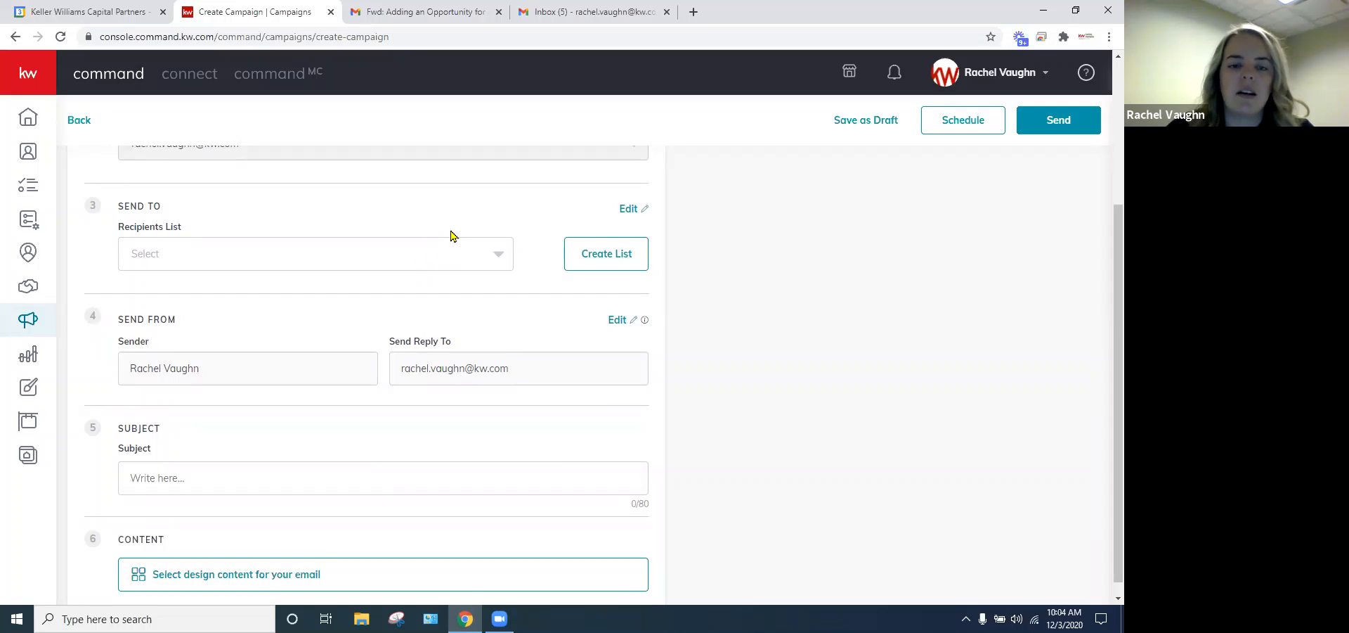
- Examine the recipient list creation form and its contact tag filter, and close it without creating a list
left_click(595, 254)
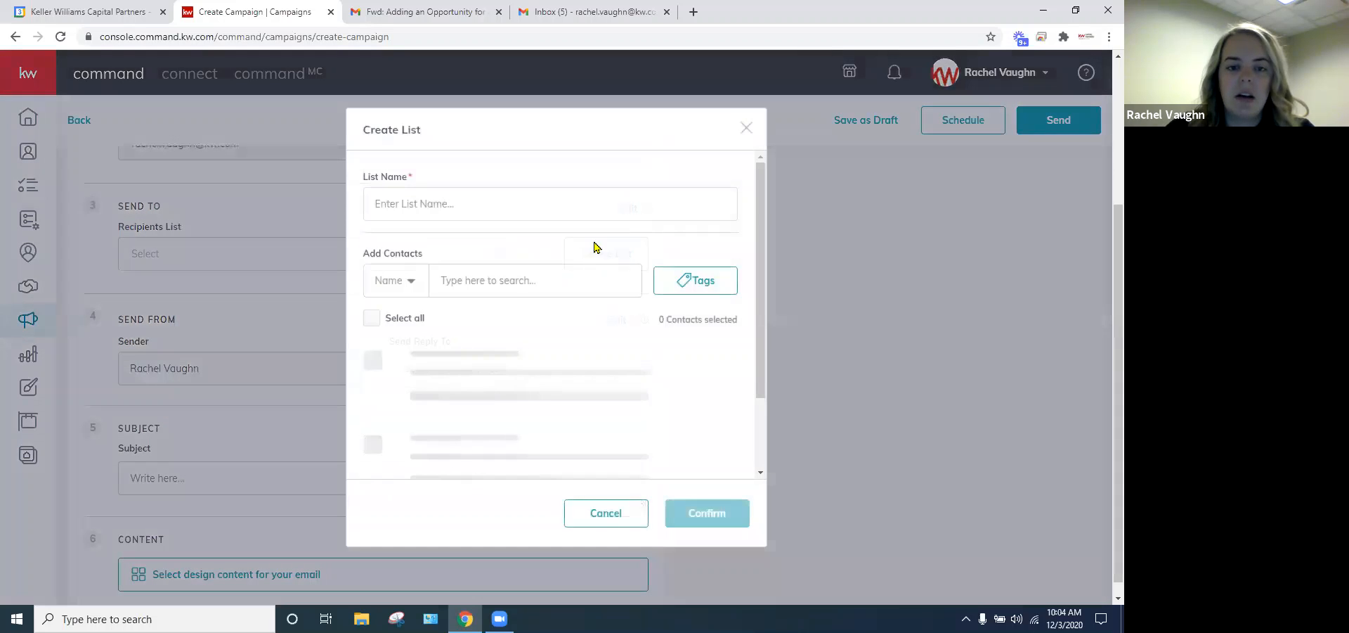
left_click(695, 282)
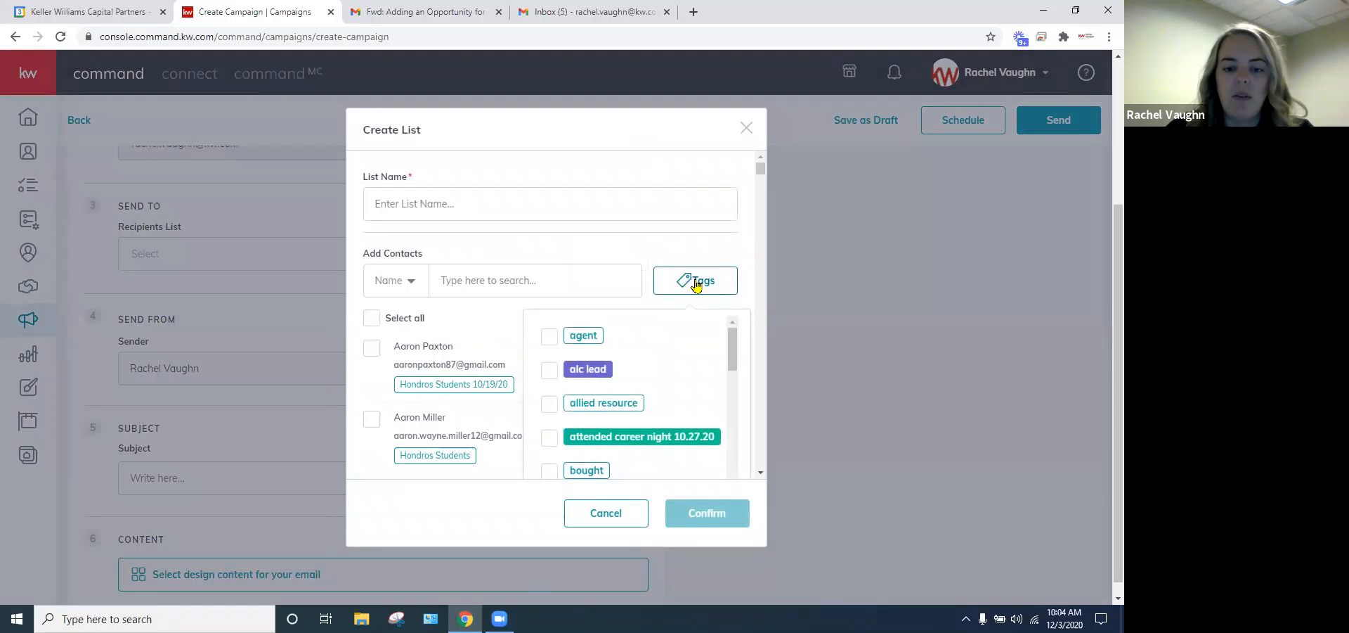
left_click(587, 255)
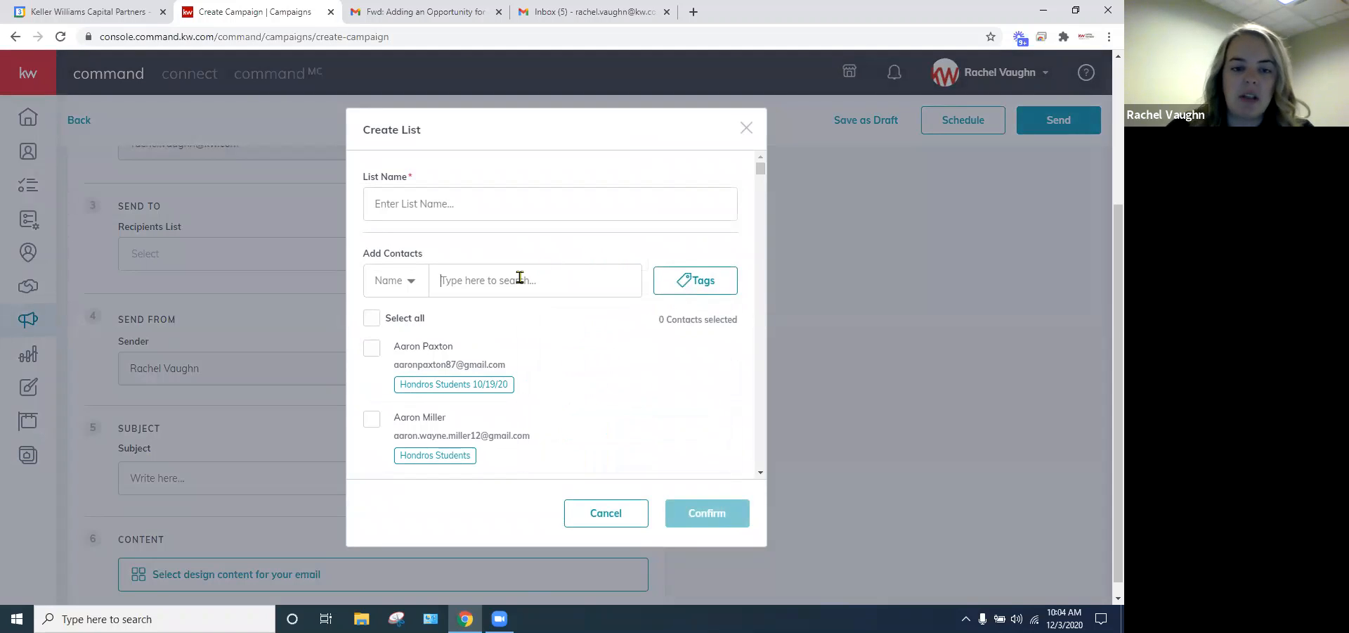
left_click(380, 215)
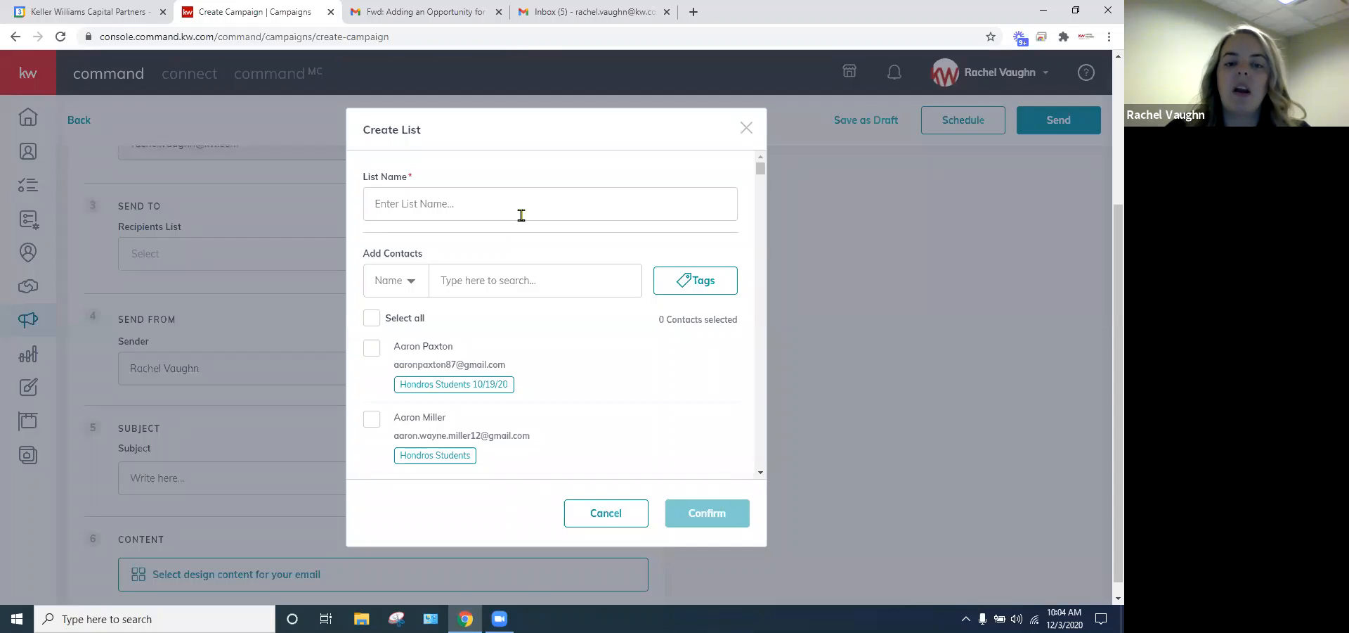
left_click(747, 127)
- Choose the first saved recipients list and set the email subject to "Happy Holidays To You!"
left_click(412, 252)
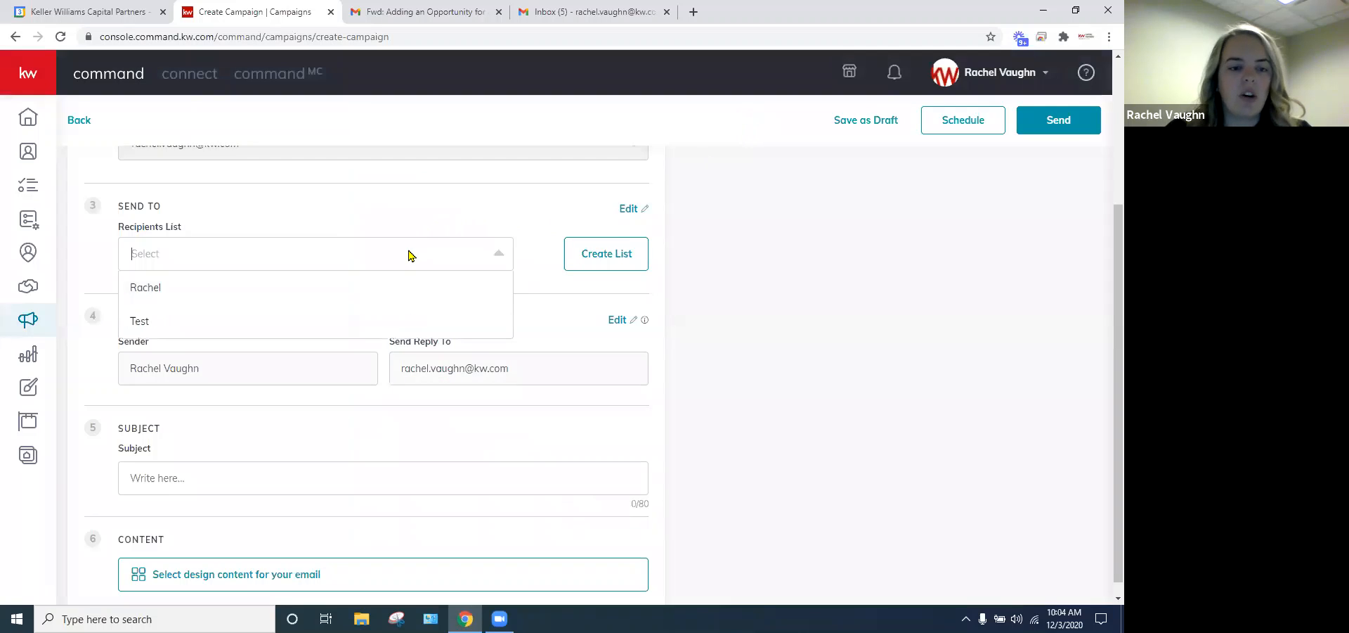
left_click(179, 288)
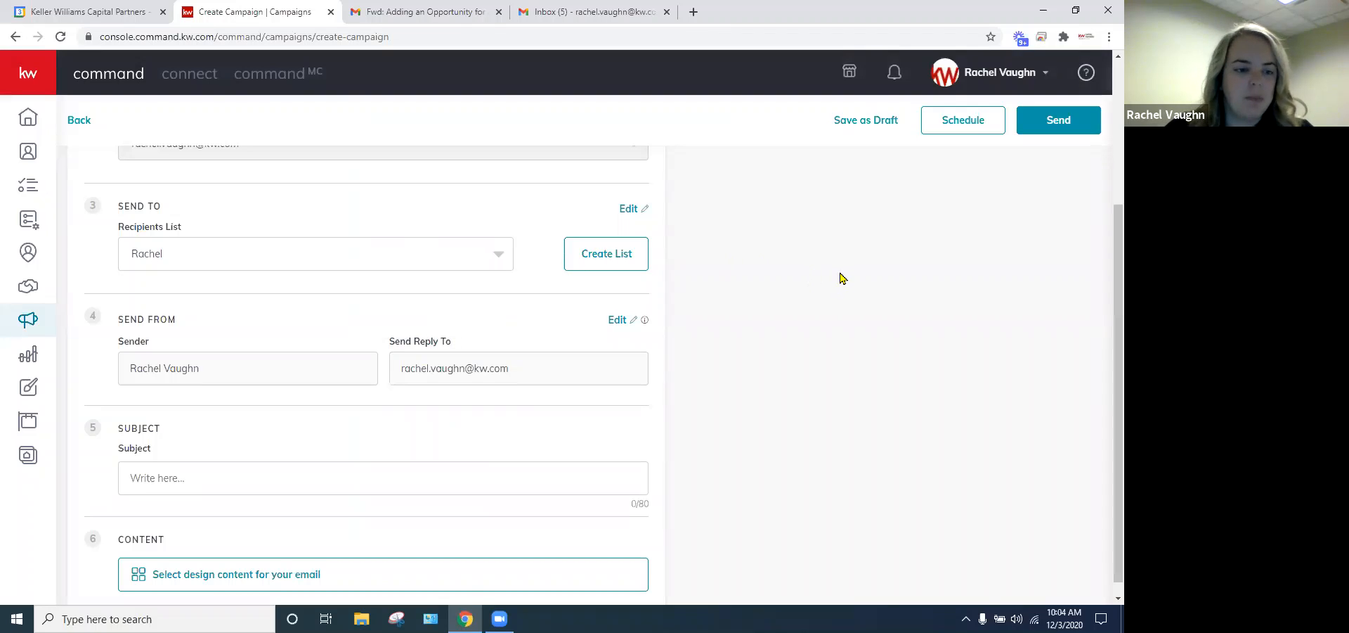
scroll(841, 279, "down", 1)
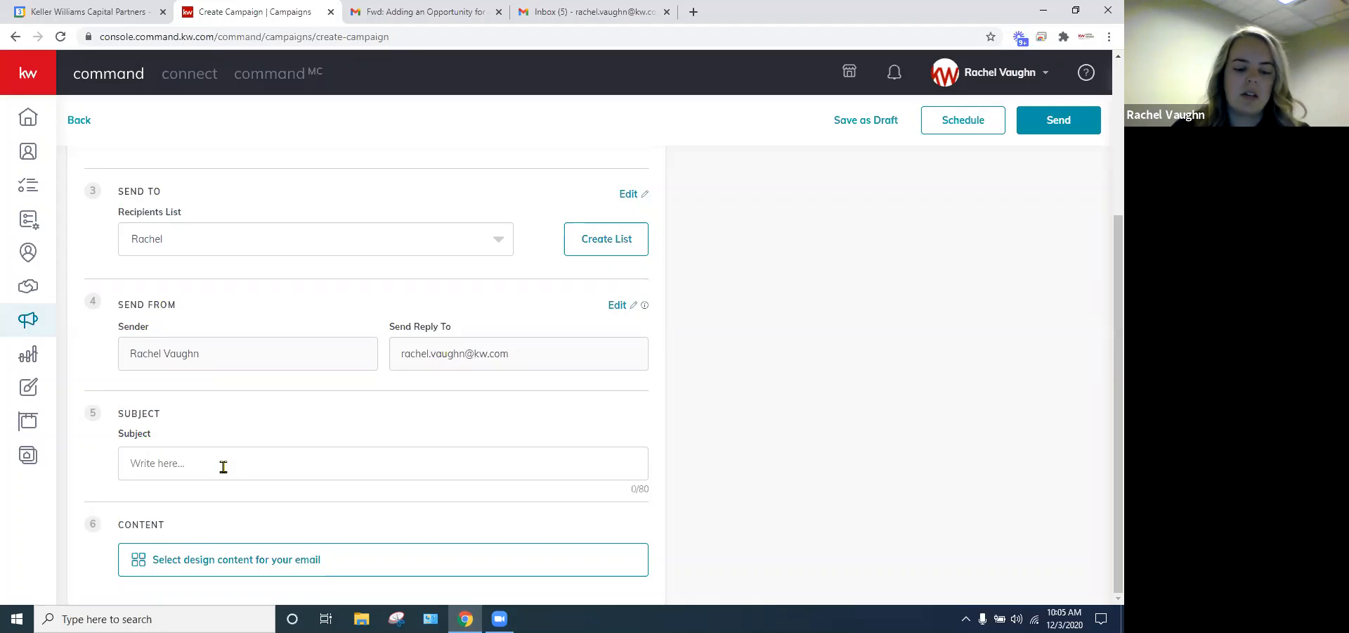
type("Happy Holidays To You!")
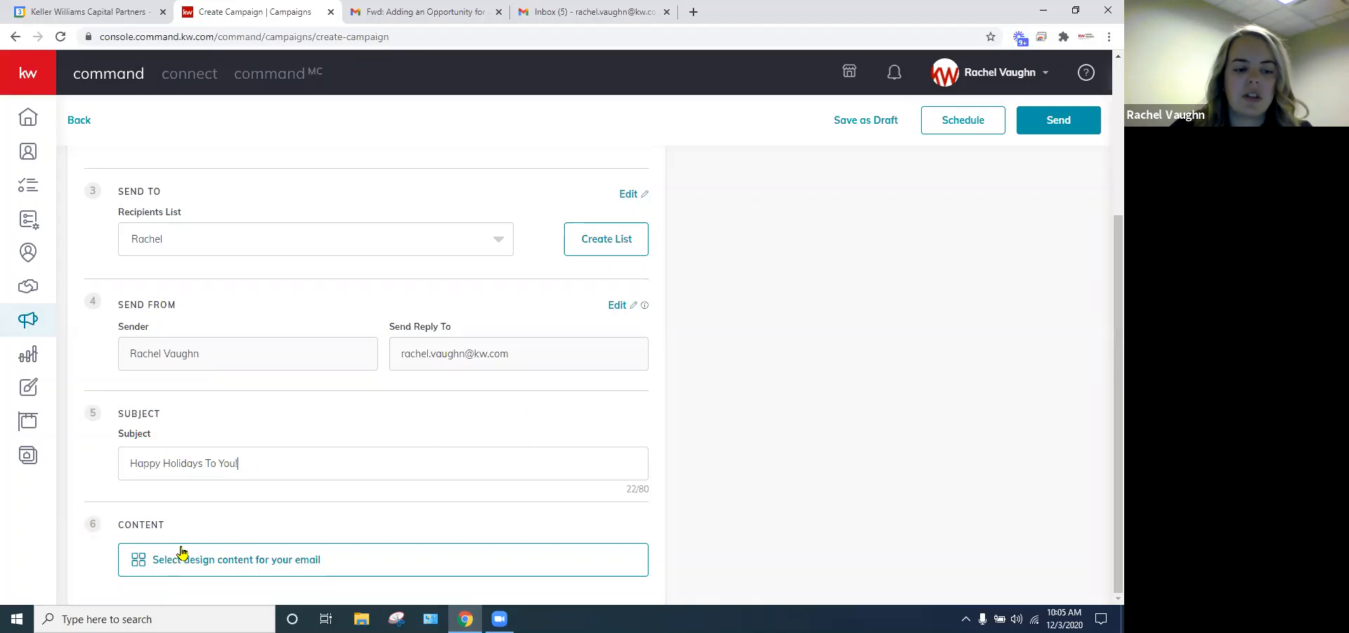
- Choose the "Classic - Happy Holidays" design from the KWRI templates as the email's content
left_click(250, 565)
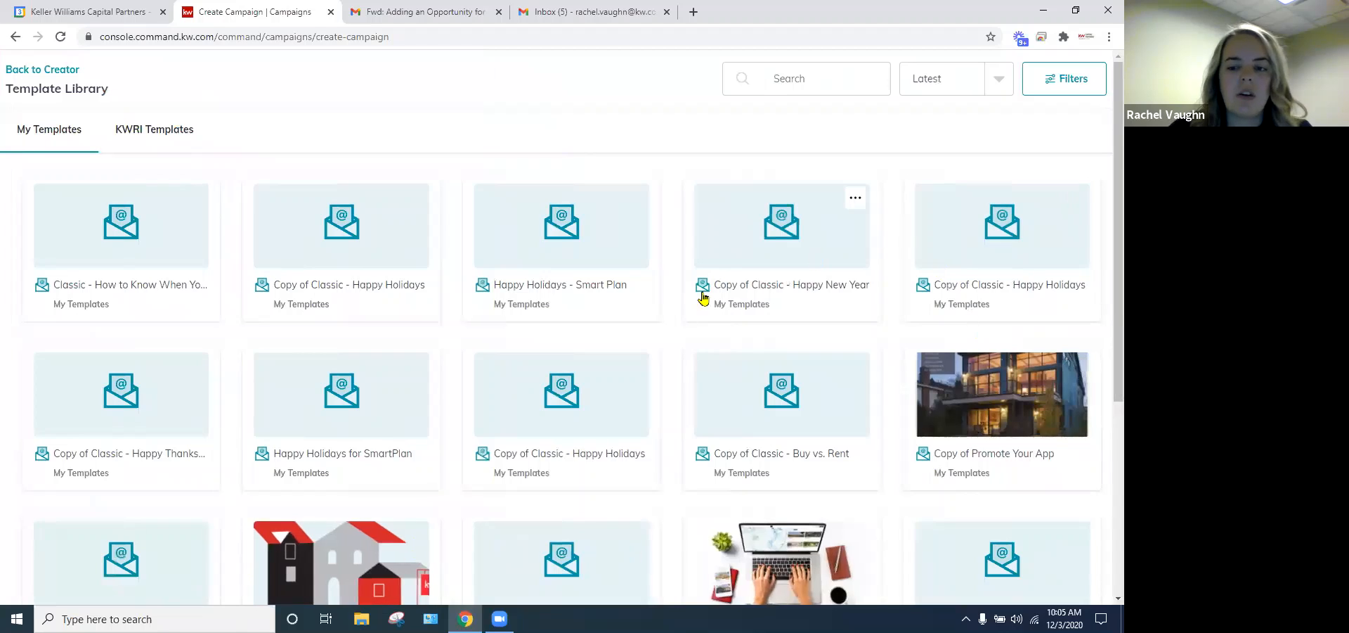
left_click(161, 132)
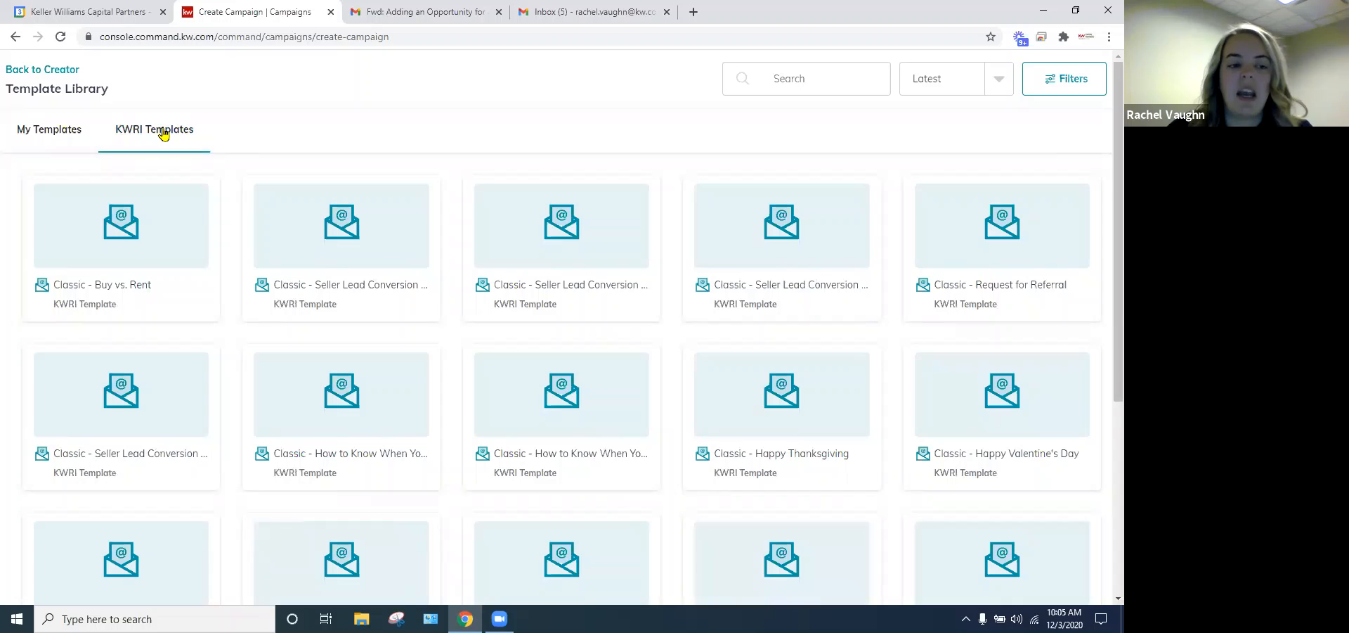
scroll(554, 142, "down", 5)
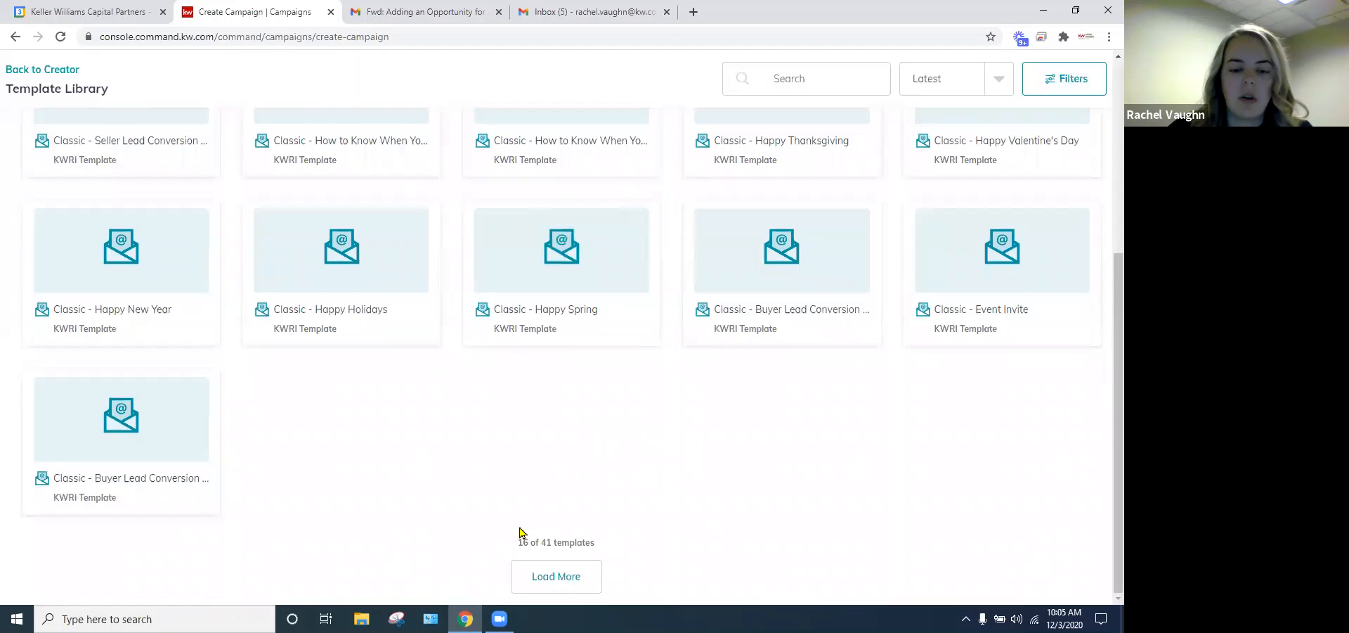
scroll(654, 262, "up", 5)
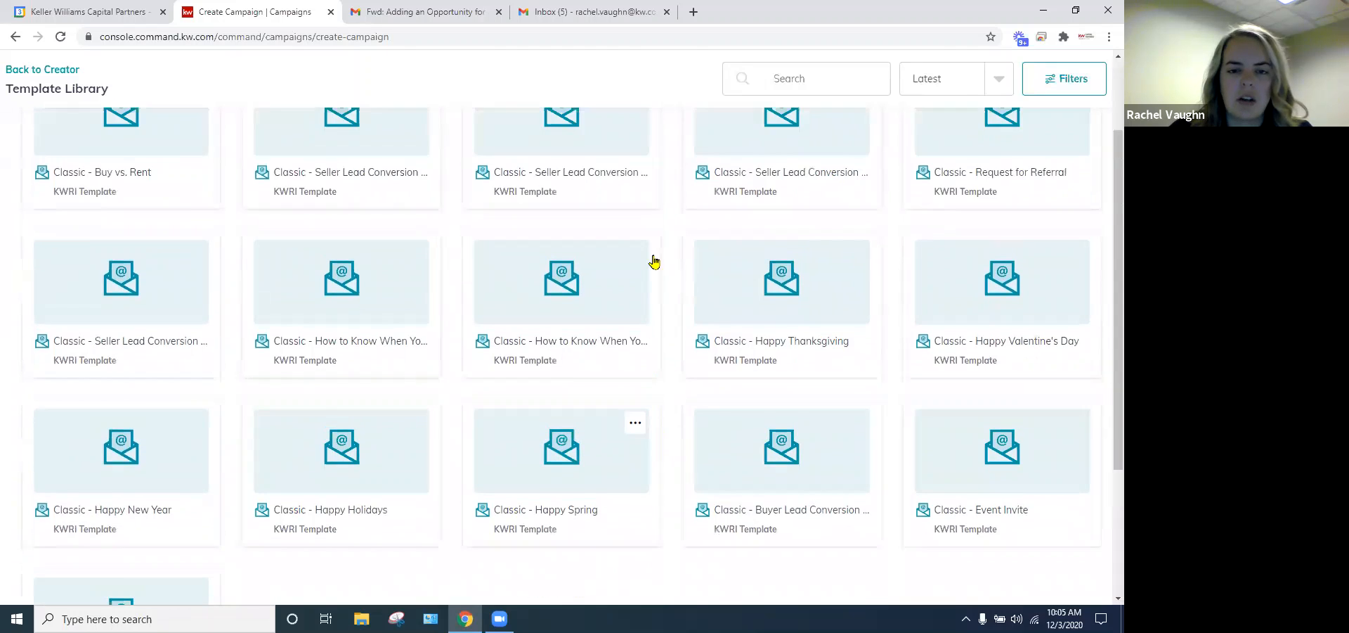
scroll(785, 260, "down", 1)
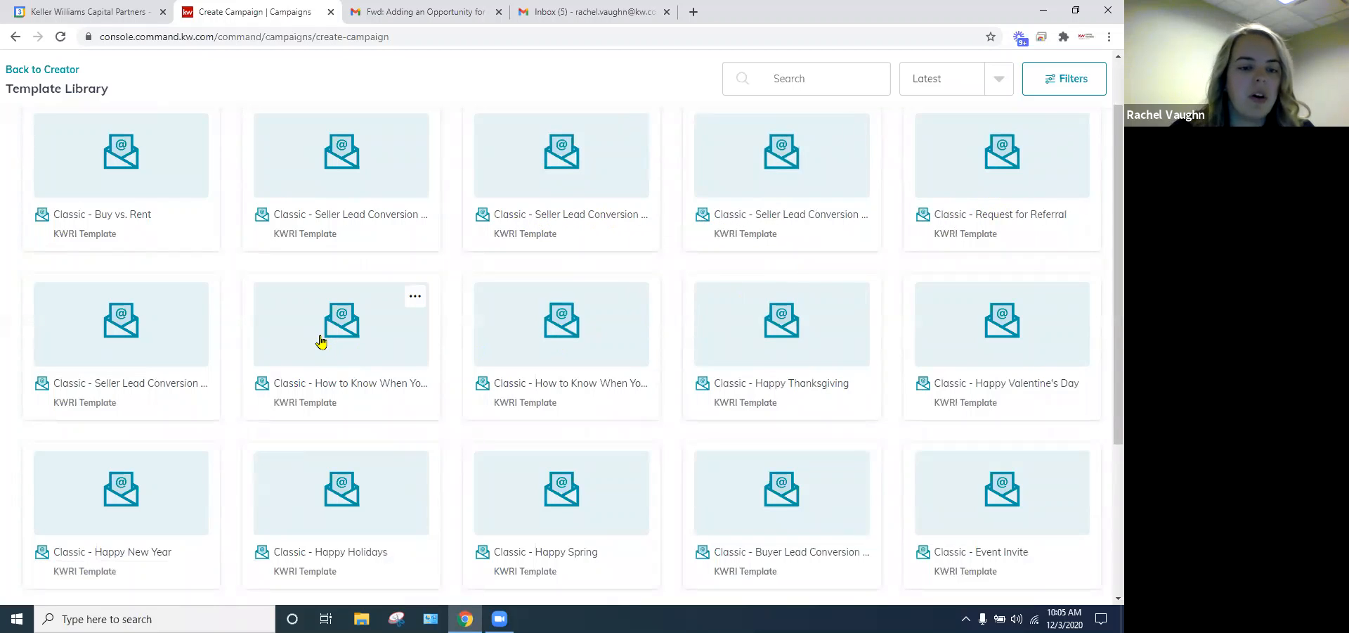
scroll(323, 343, "down", 1)
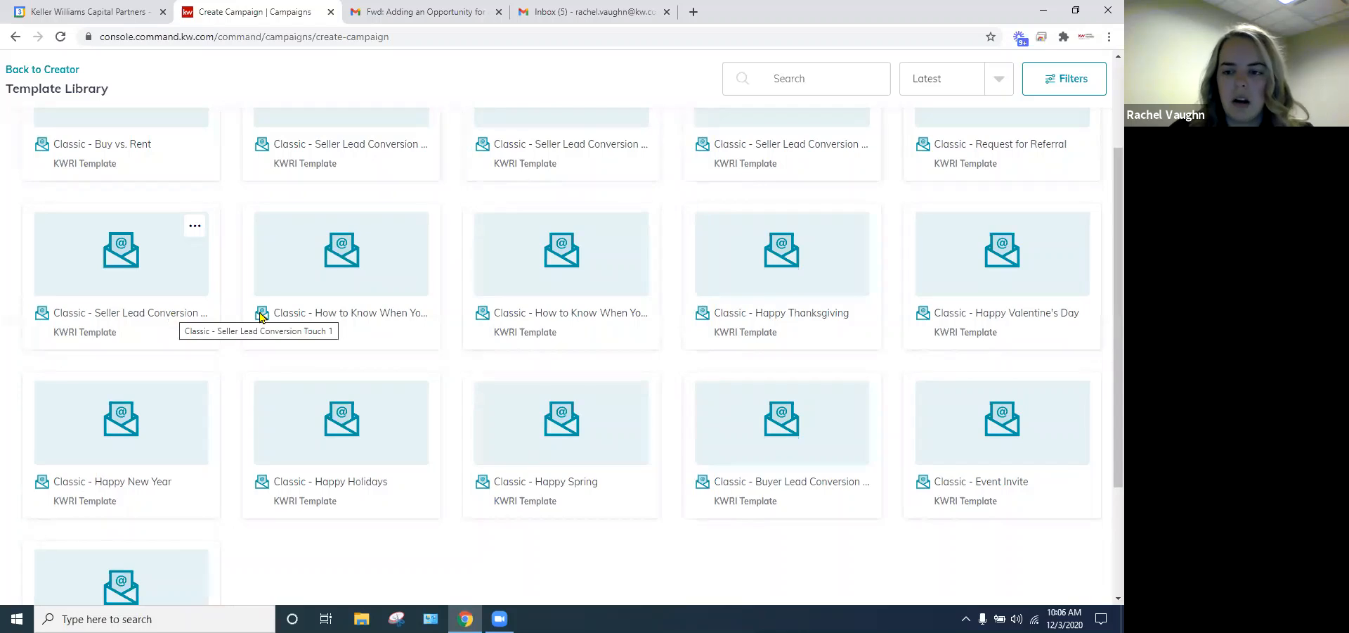
scroll(979, 302, "down", 2)
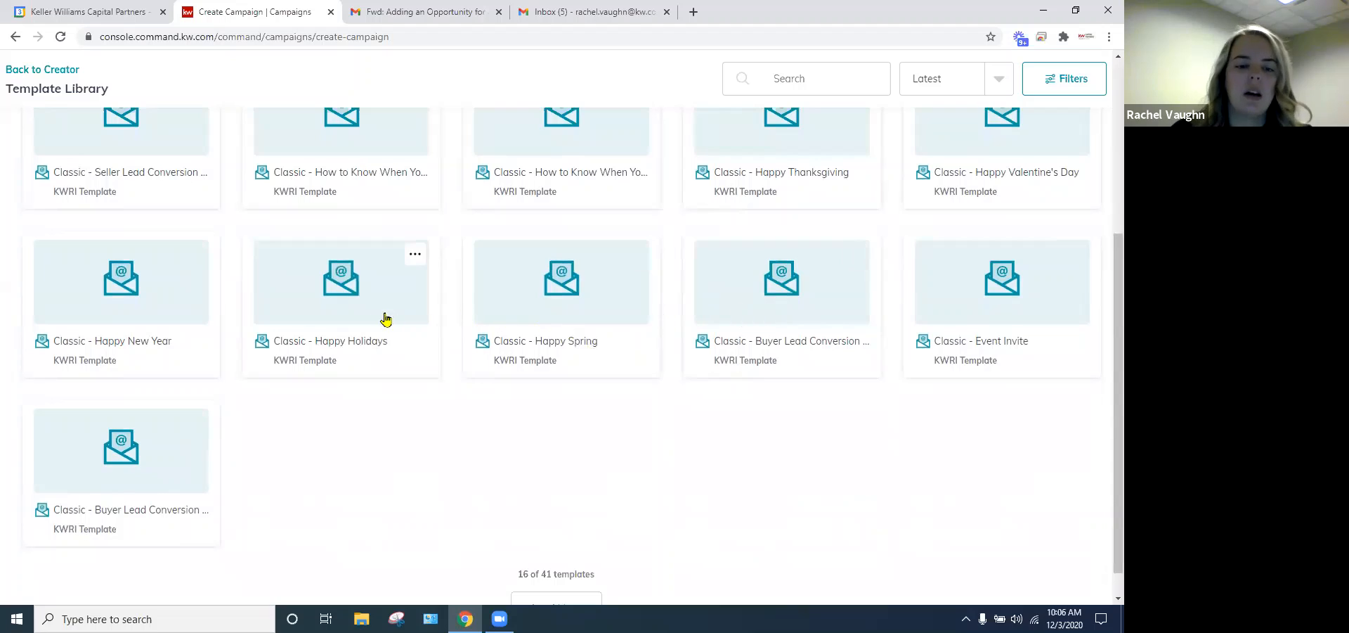
left_click(336, 301)
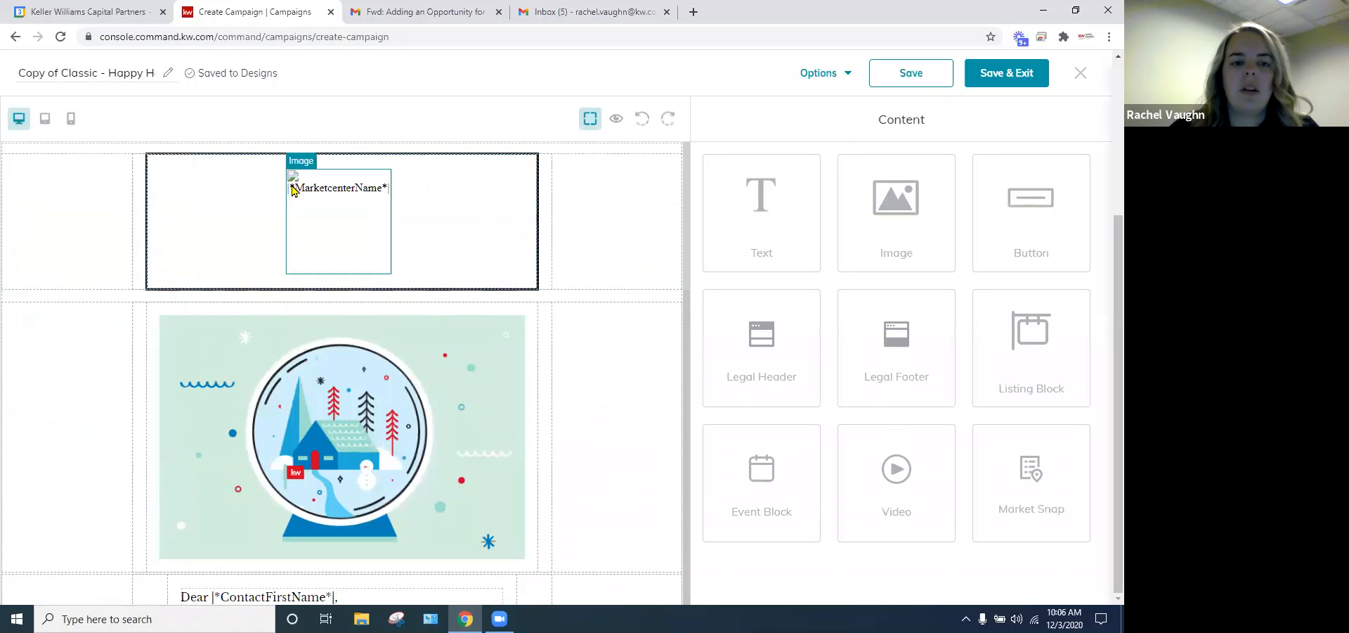
- Examine the holiday template's market center header, snow globe image, available content blocks and message text
scroll(594, 275, "down", 2)
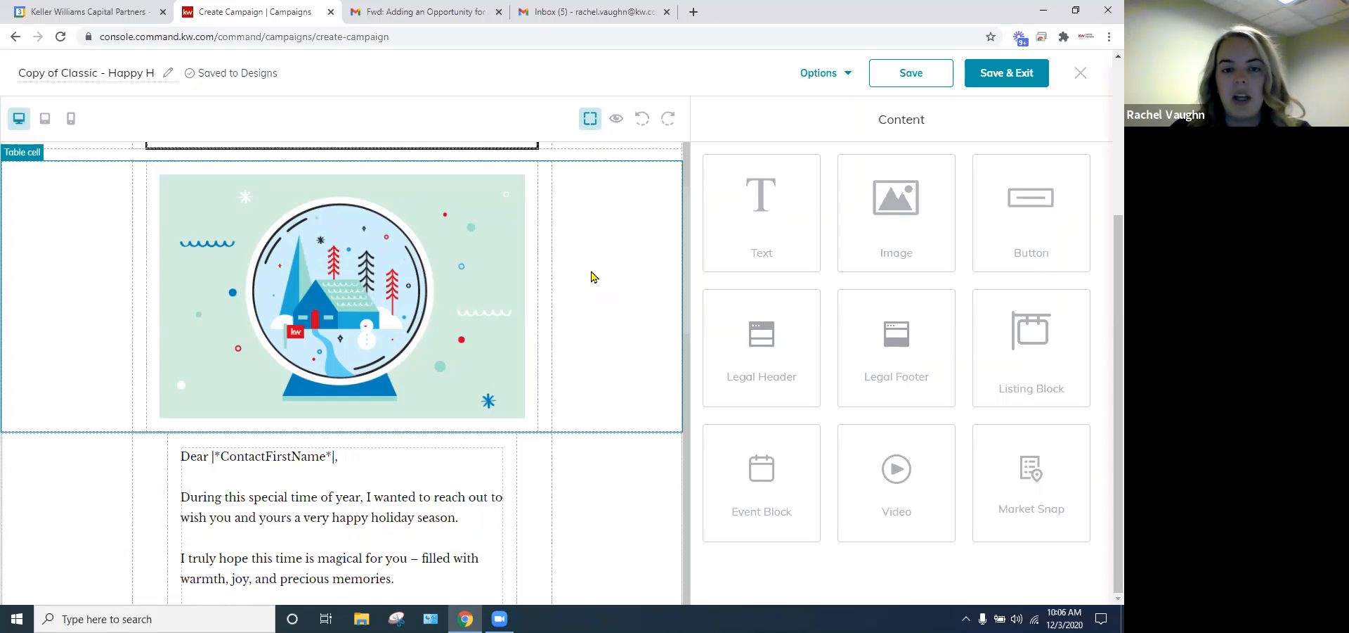
scroll(527, 250, "up", 2)
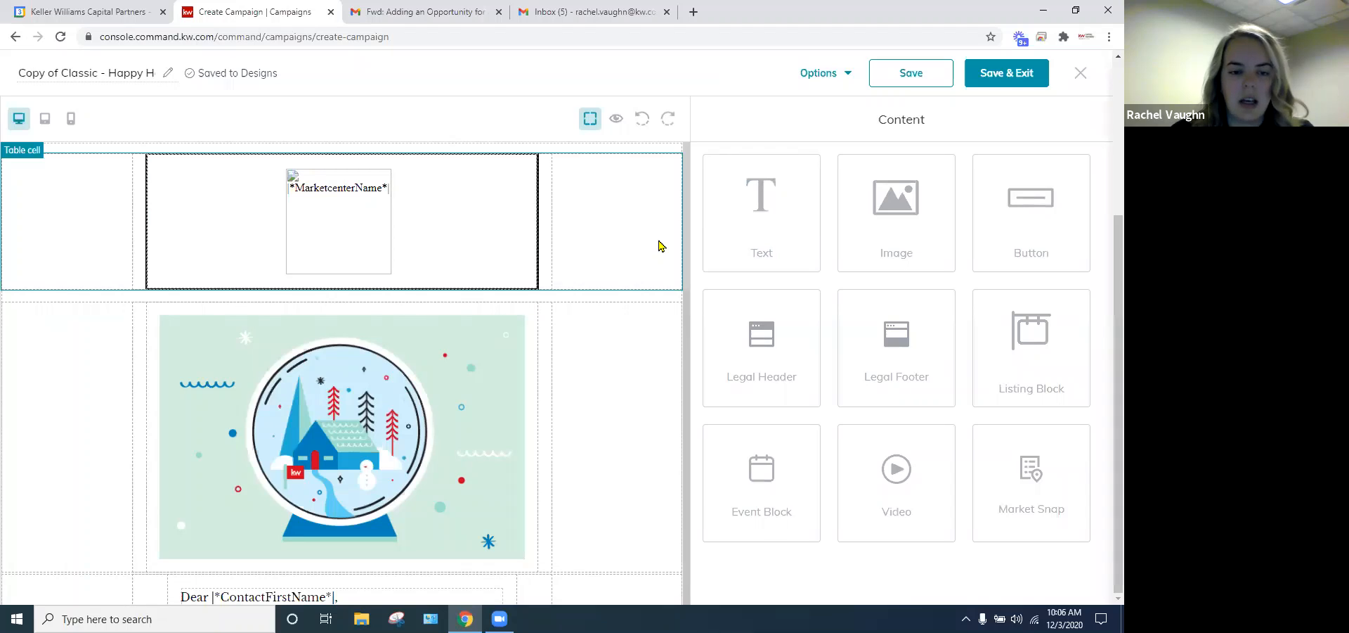
scroll(658, 243, "down", 1)
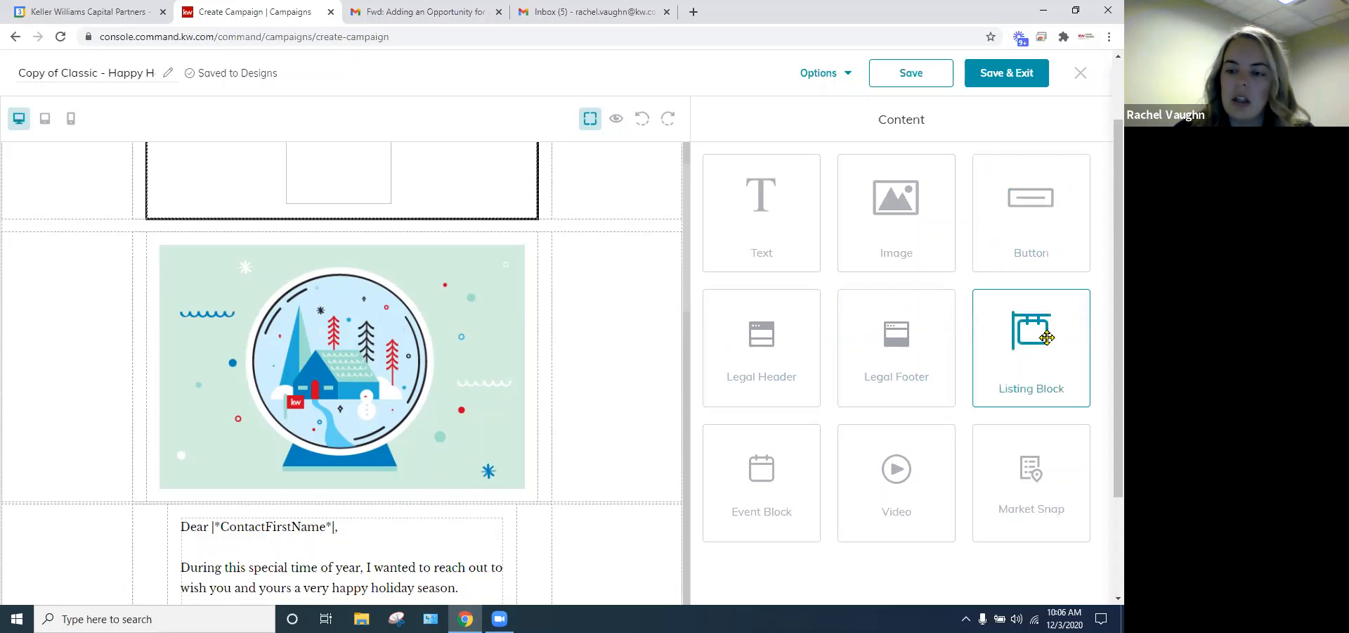
scroll(1044, 336, "down", 1)
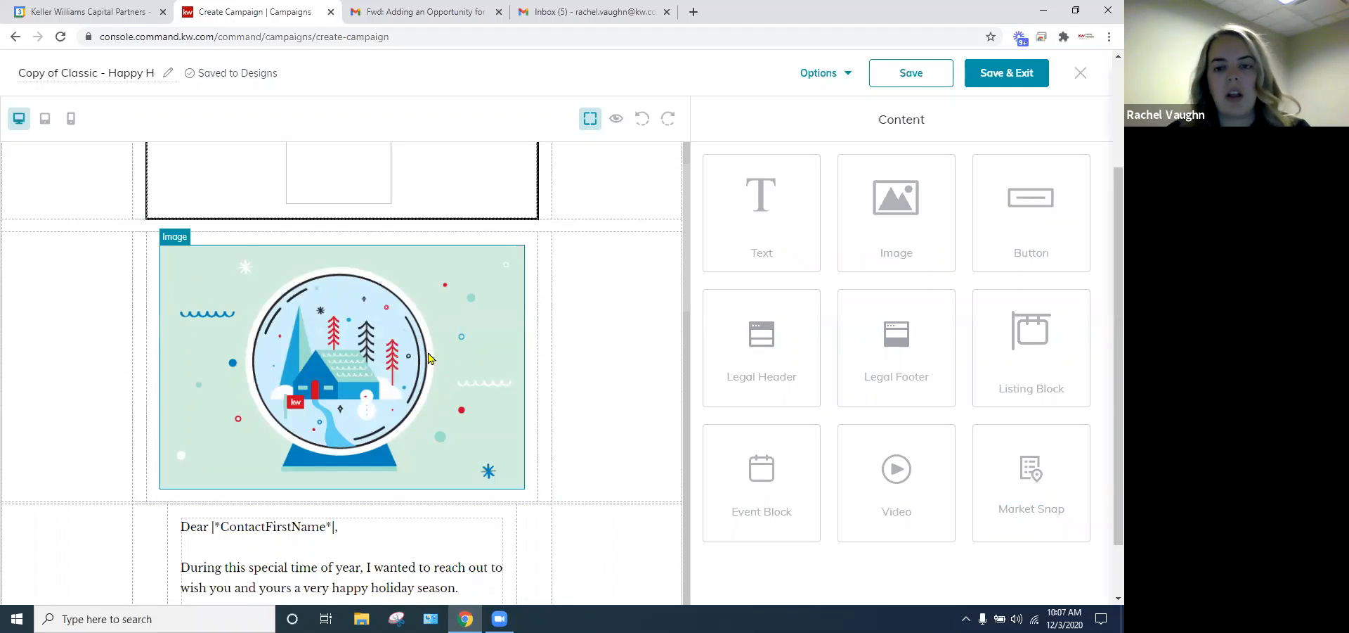
left_click(335, 351)
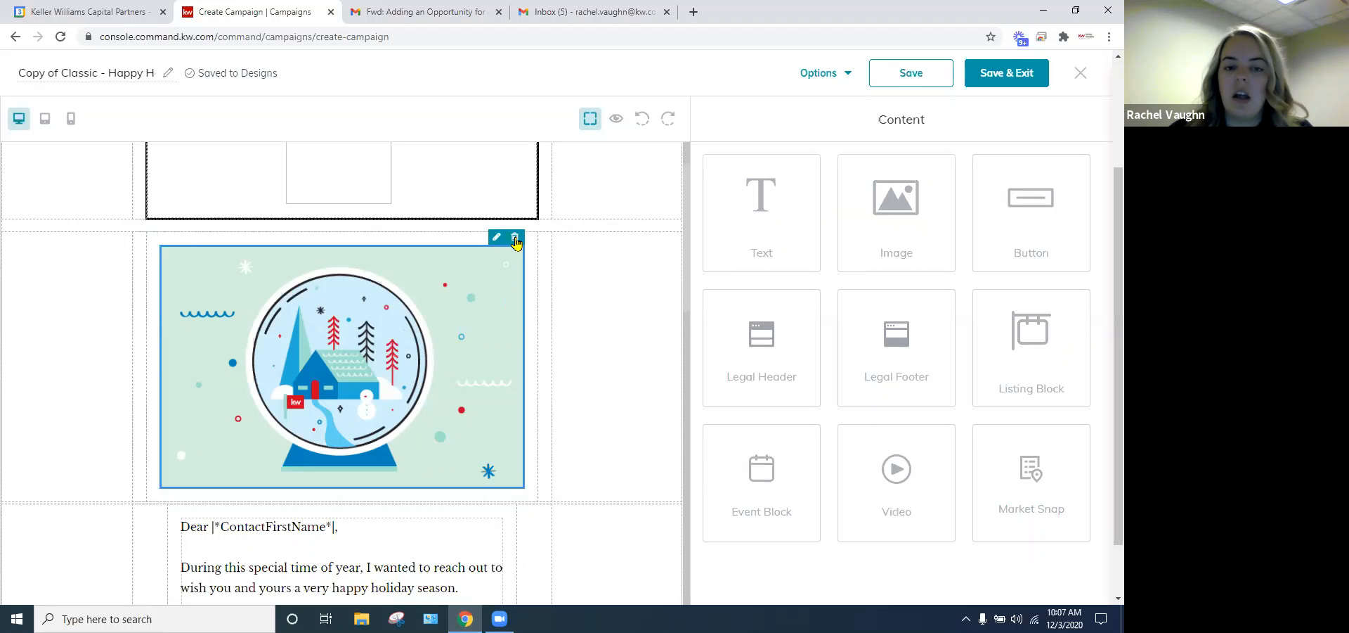
scroll(584, 381, "down", 4)
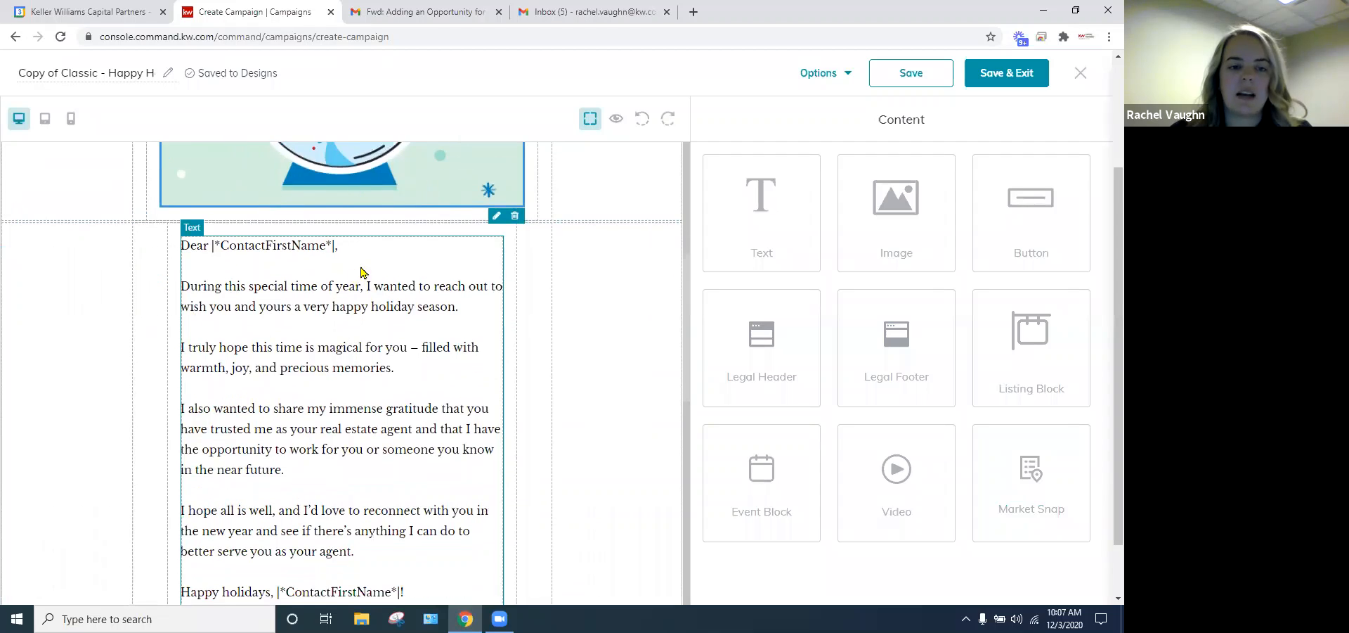
scroll(389, 391, "down", 2)
- Edit the message text, replacing the name placeholder after "Dear" with the |*ContactFirstName*| merge field followed by a comma
left_click(374, 340)
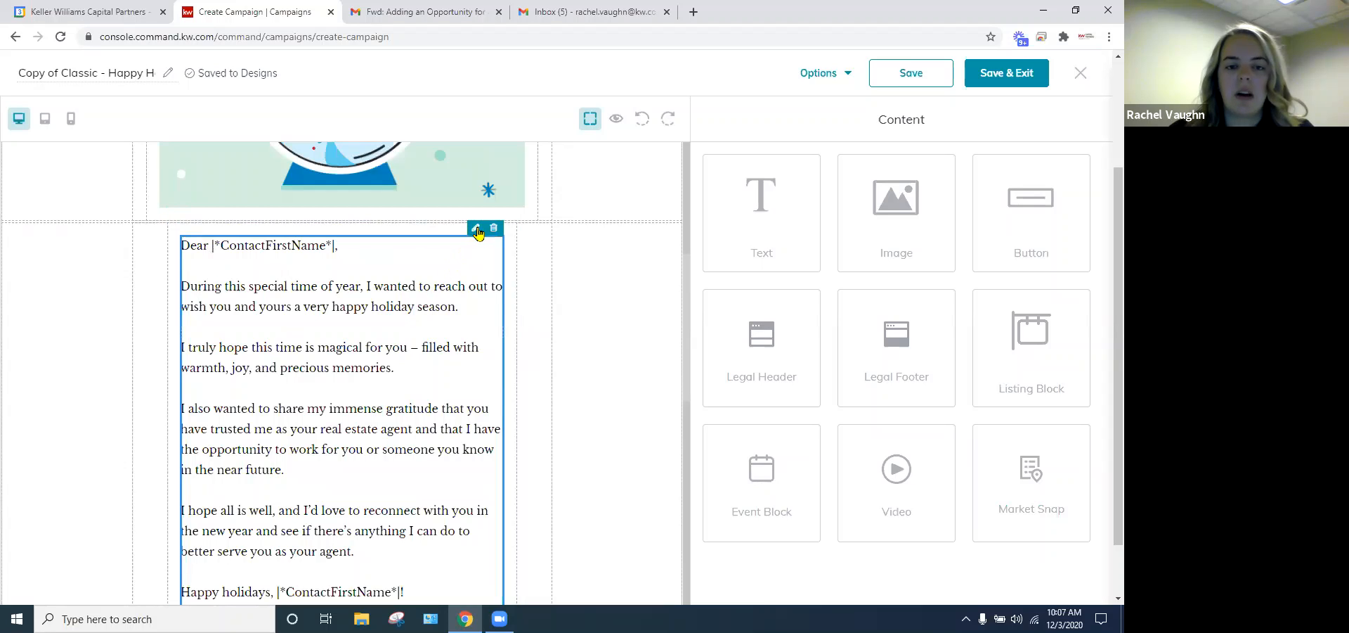
left_click(477, 229)
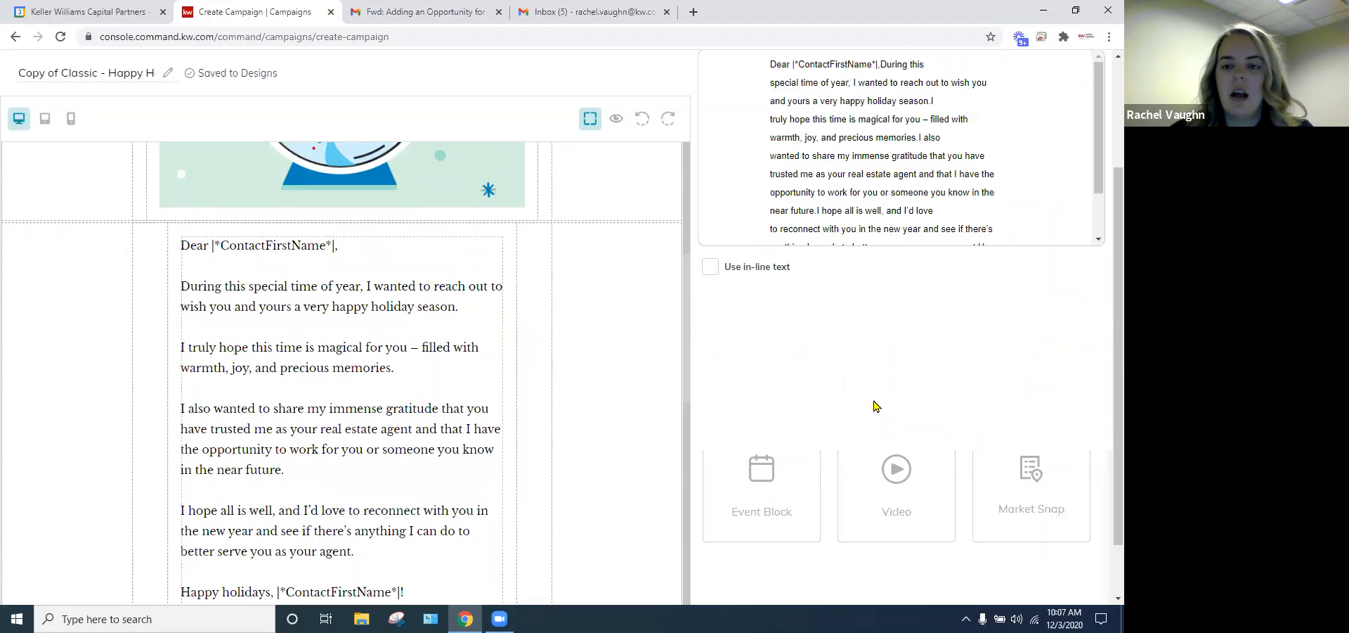
scroll(893, 360, "up", 1)
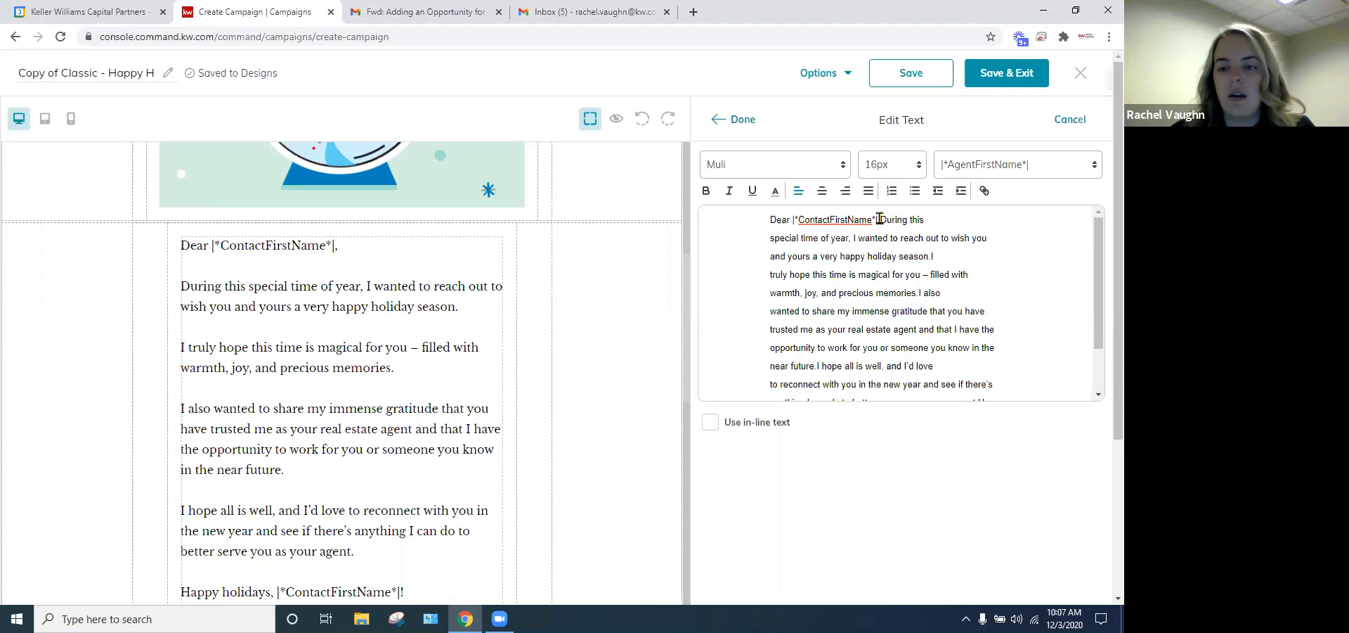
left_click_drag(877, 219, 792, 220)
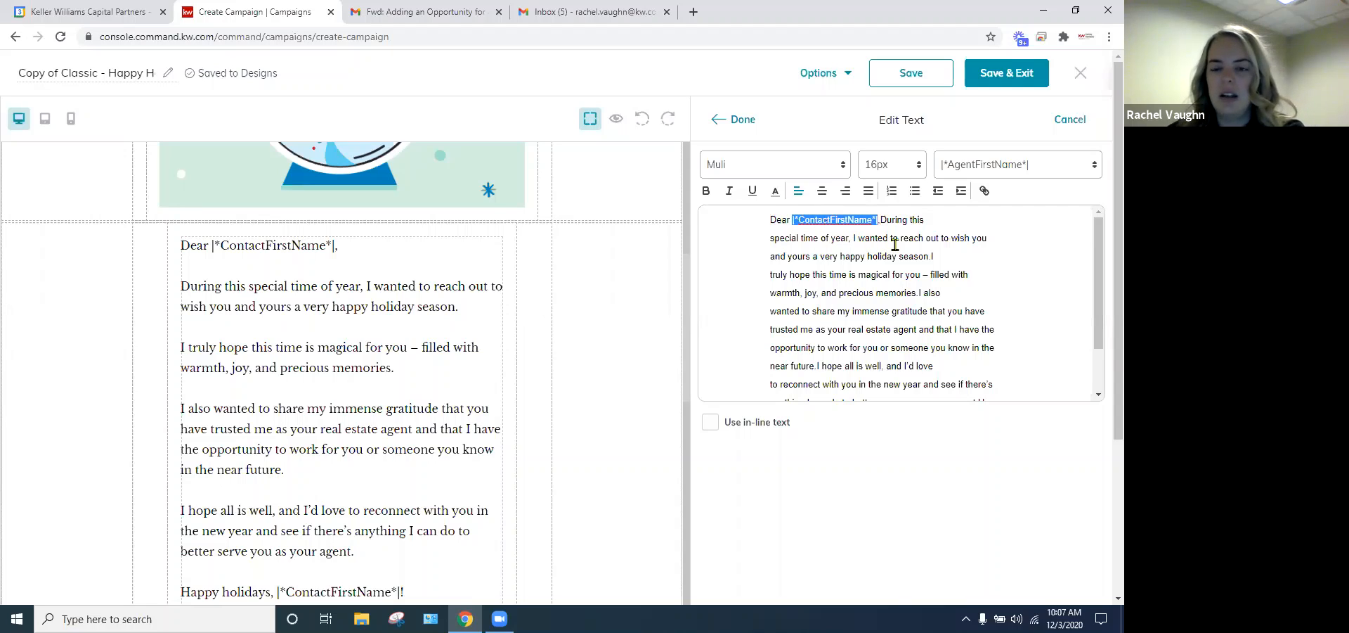
key("BackSpace")
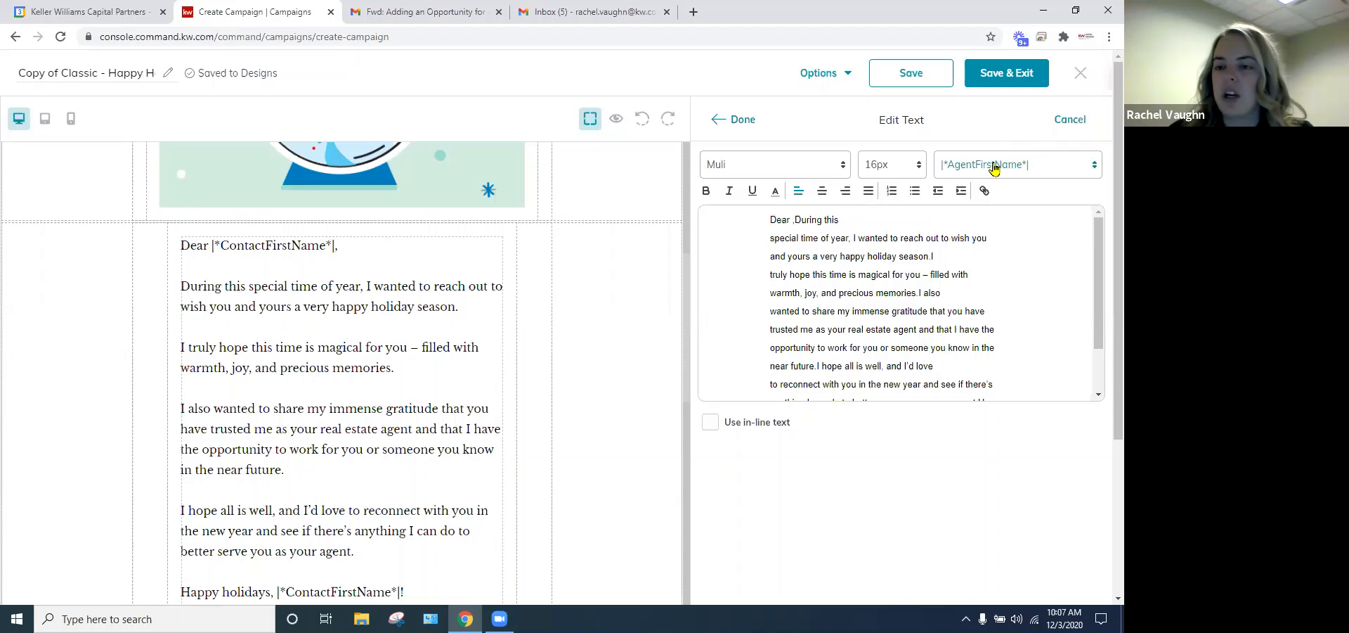
left_click(1067, 167)
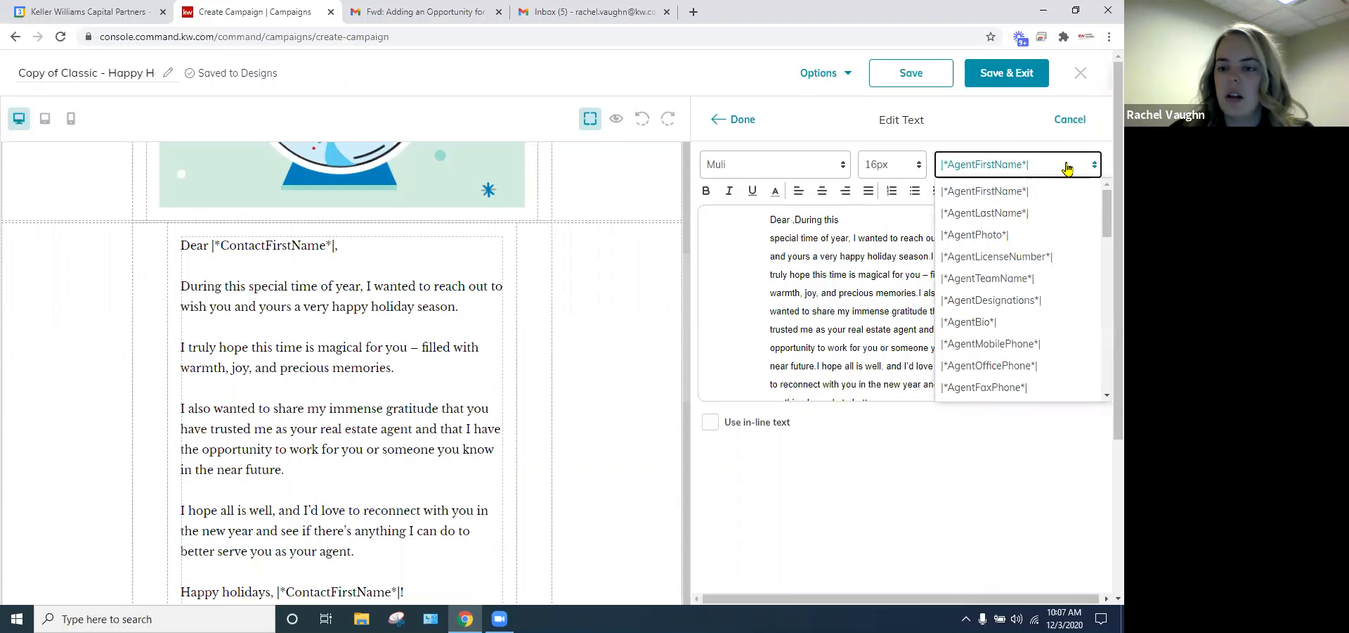
scroll(1078, 241, "down", 5)
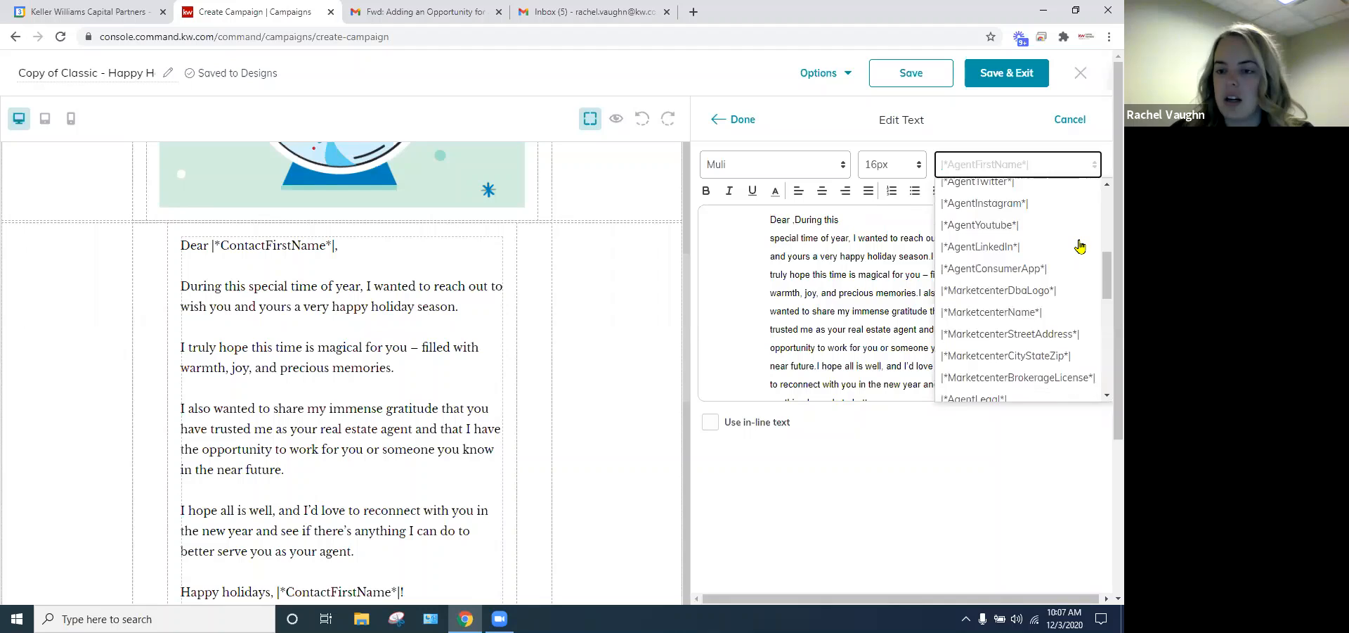
scroll(1081, 244, "down", 6)
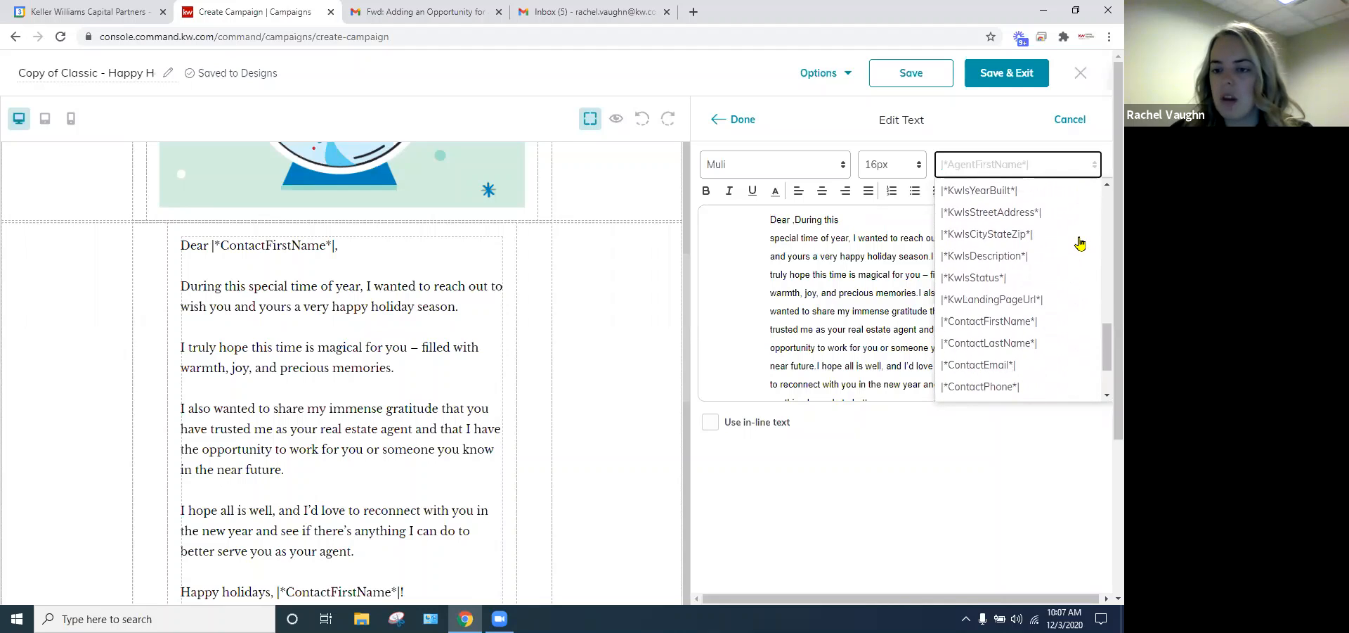
scroll(1080, 243, "down", 2)
left_click(1016, 250)
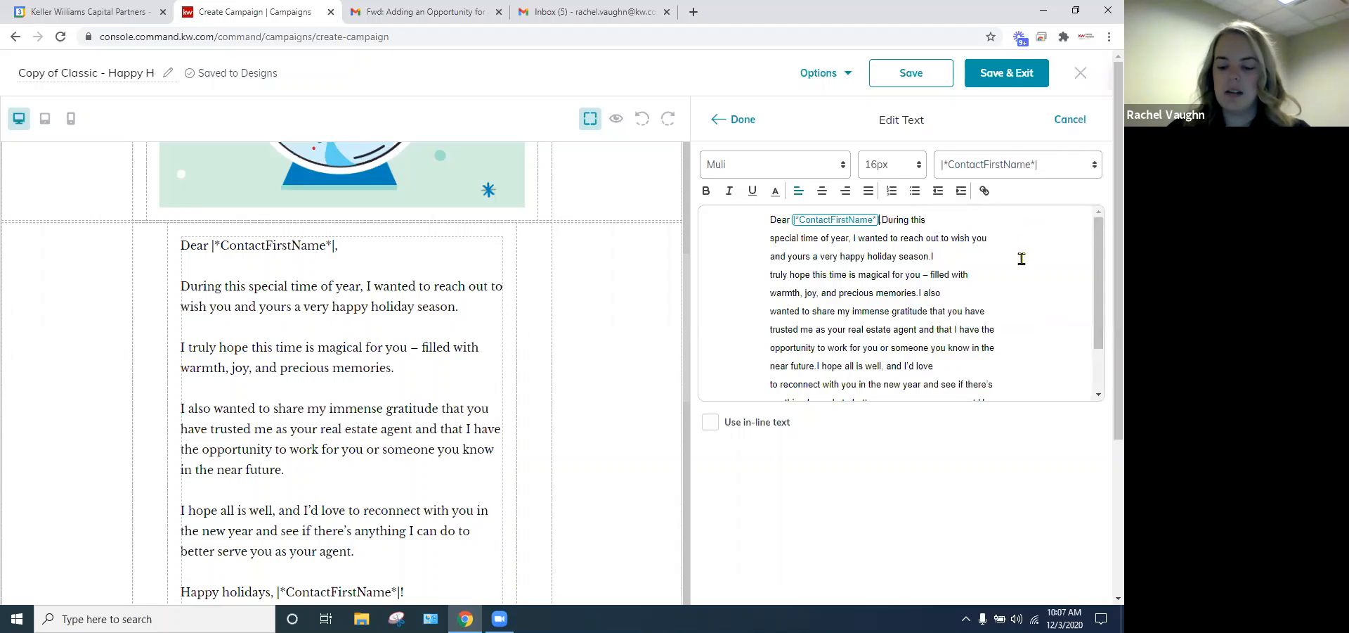
type(",")
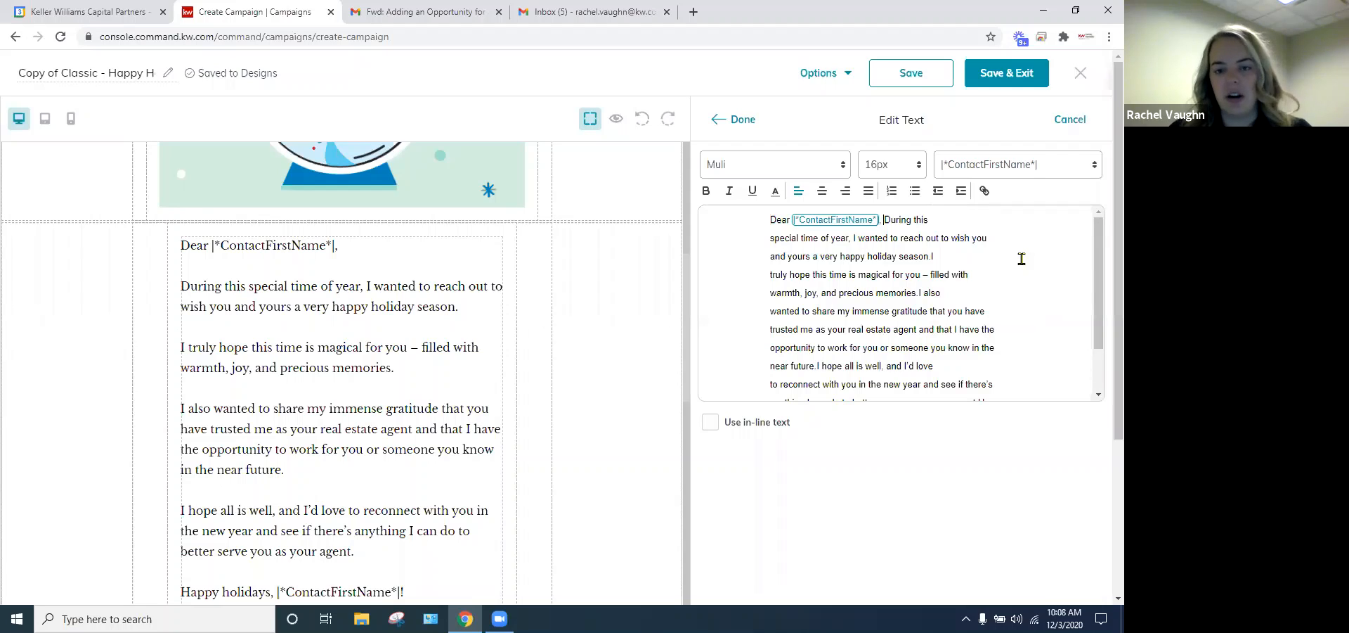
- Delete the contact first name placeholder and its exclamation mark after "Happy holidays," in the closing line
scroll(1011, 293, "down", 2)
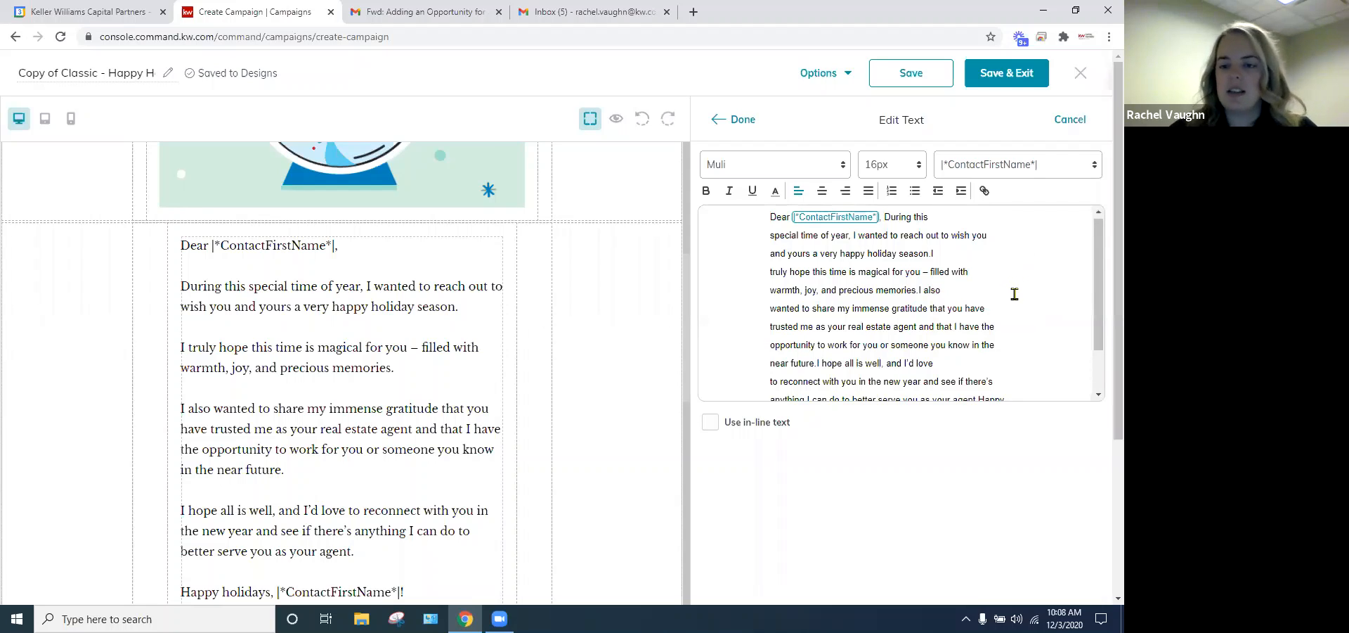
scroll(1017, 292, "down", 1)
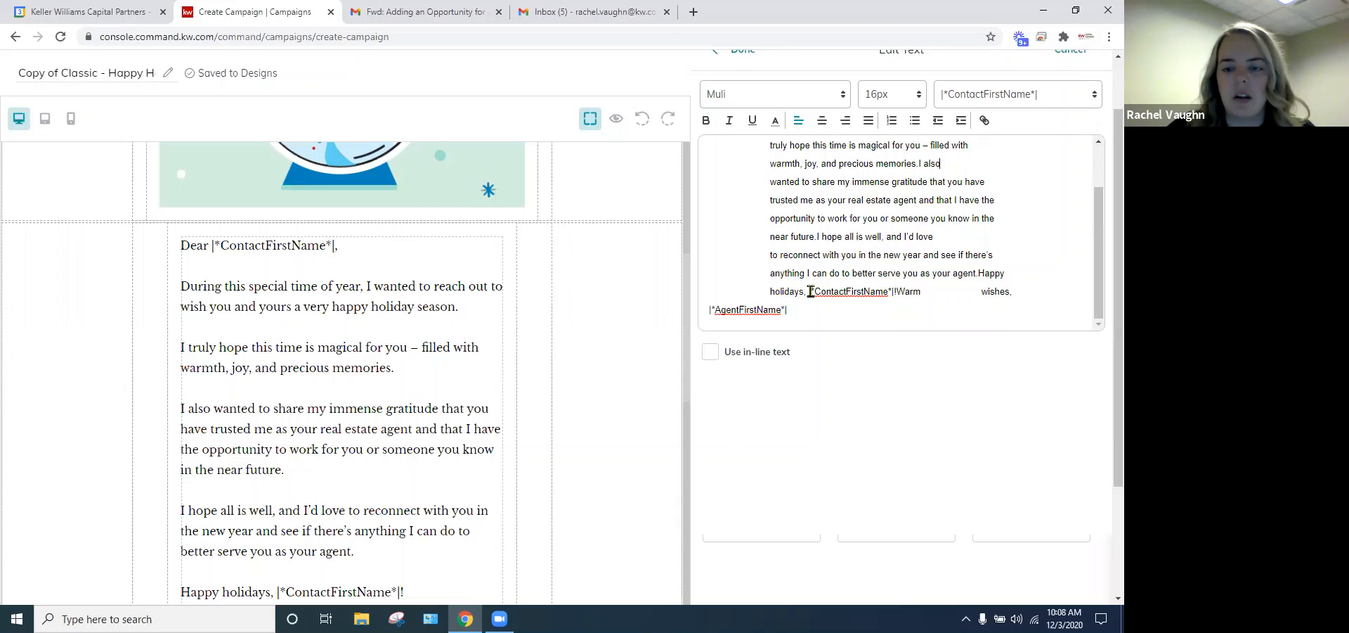
left_click_drag(819, 291, 824, 292)
left_click(897, 291)
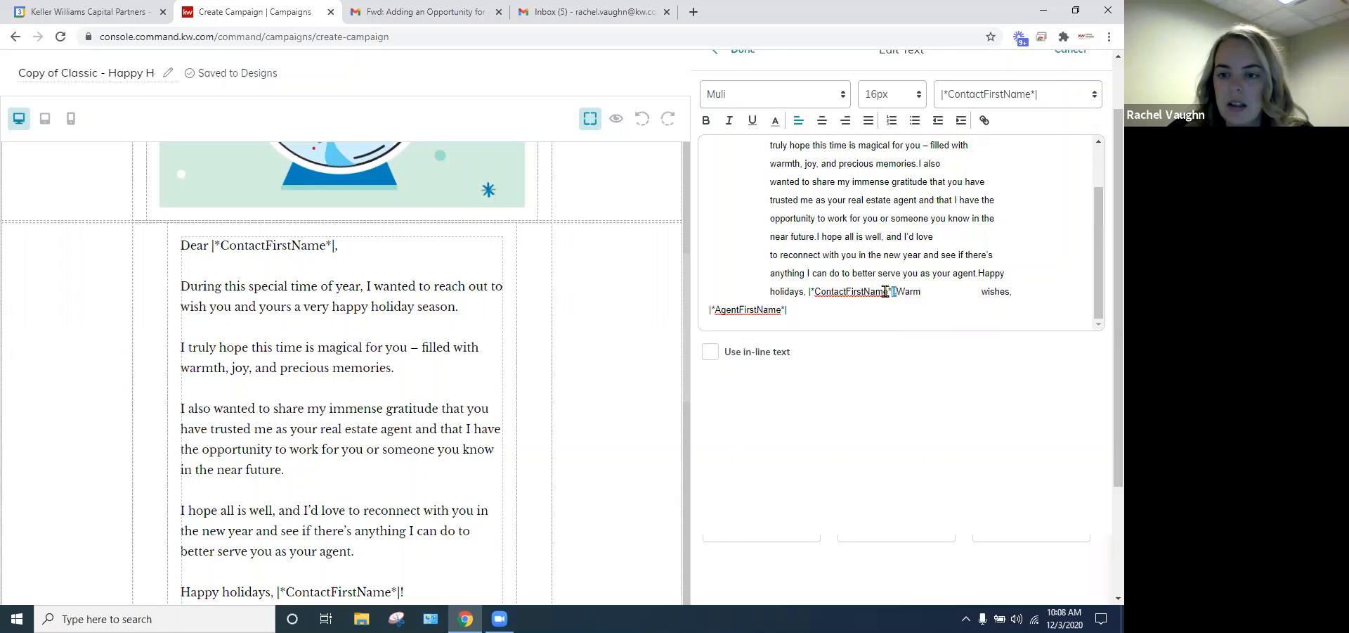
left_click_drag(886, 291, 811, 291)
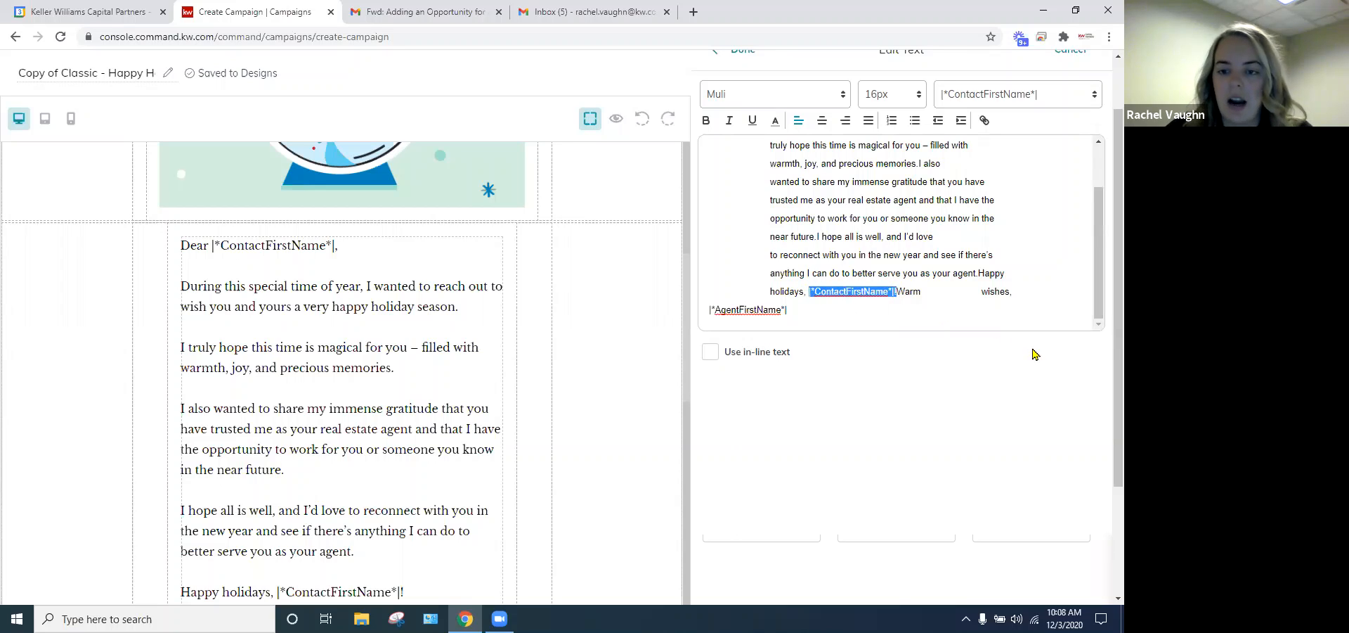
key("BackSpace")
- Insert the |*ContactFirstName*| merge field after "Happy holidays," in the closing line, followed by an exclamation mark
scroll(1006, 286, "up", 5)
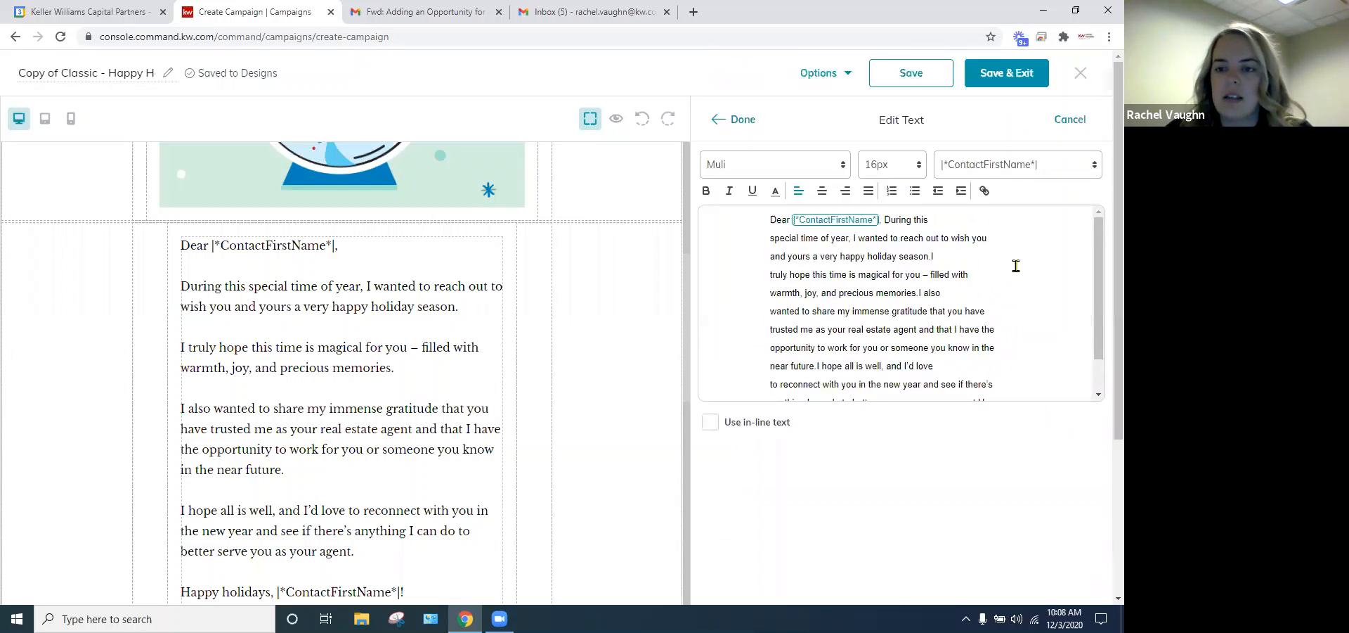
left_click(1016, 172)
scroll(1003, 256, "down", 1)
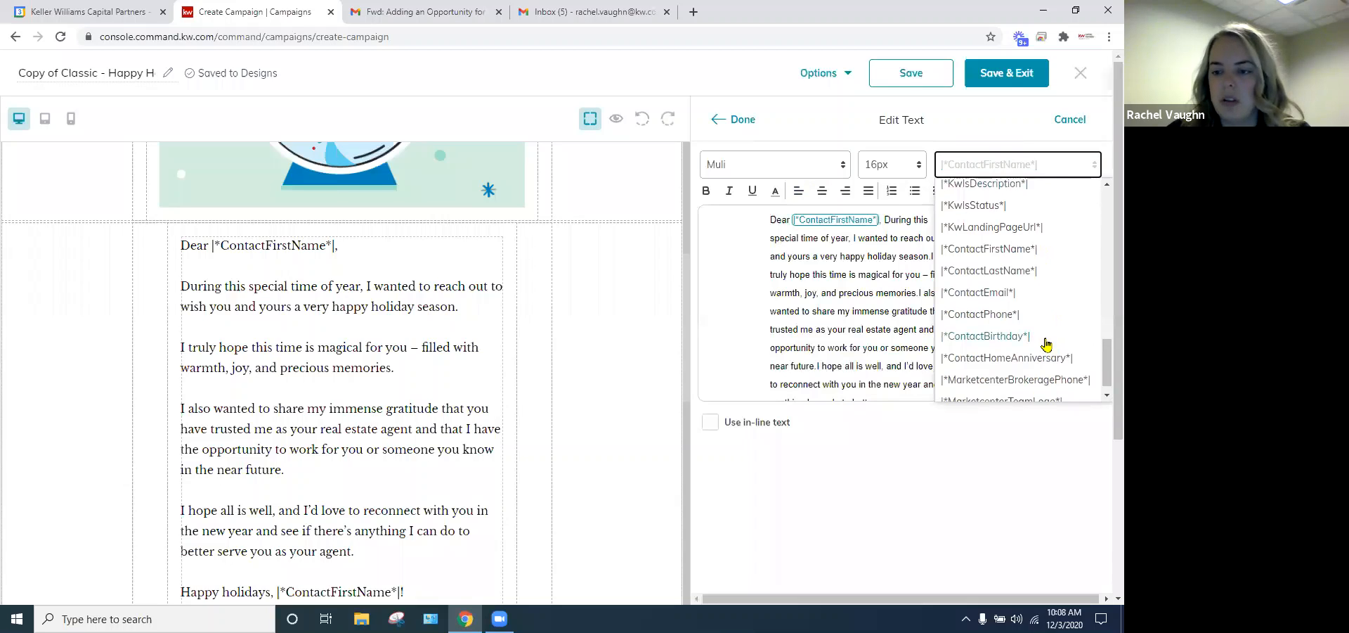
left_click(982, 236)
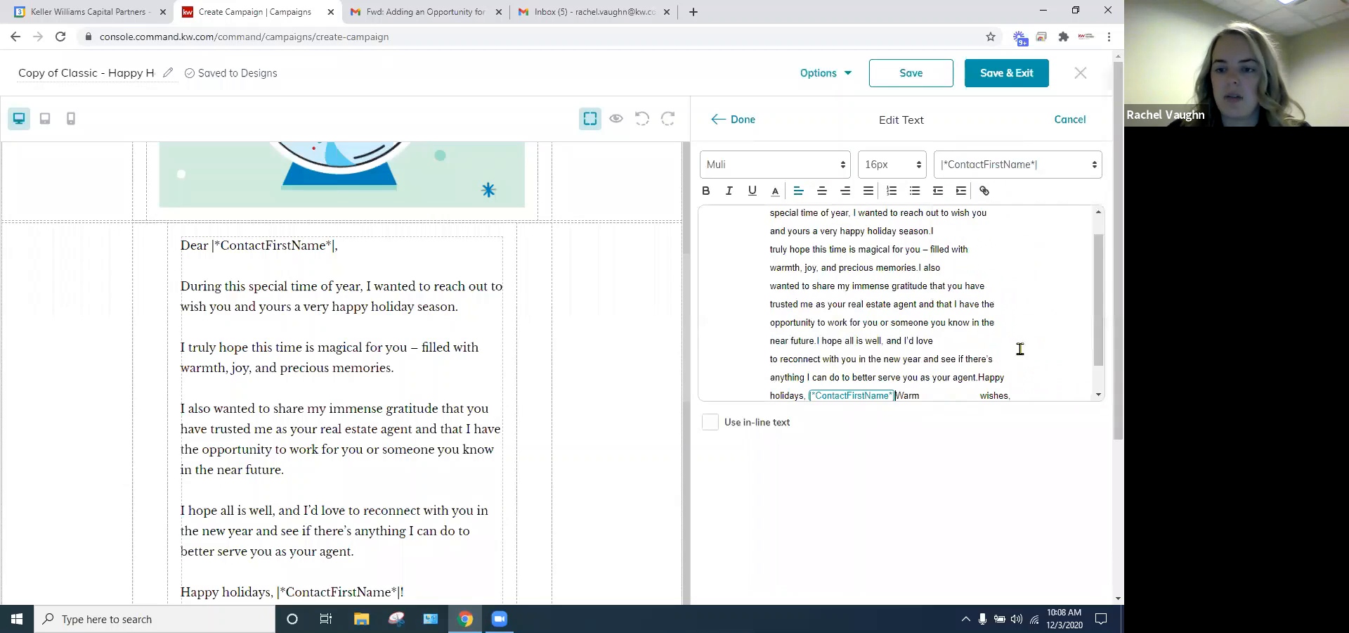
scroll(1020, 352, "down", 1)
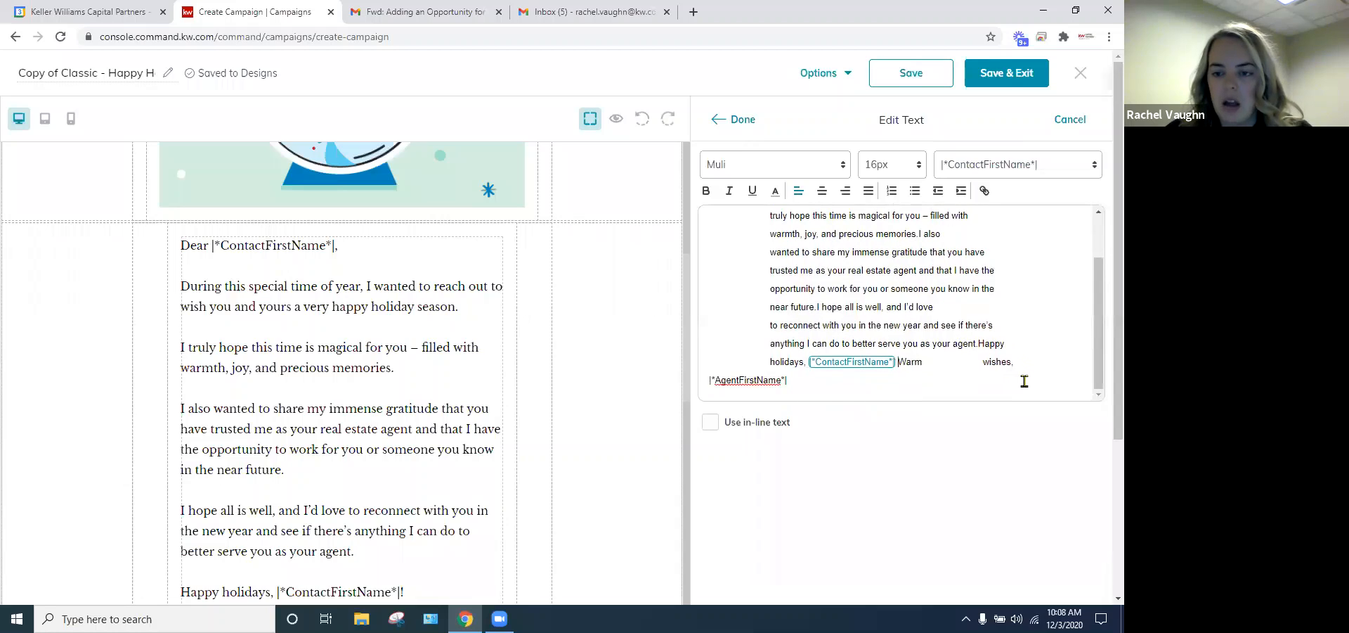
key("BackSpace")
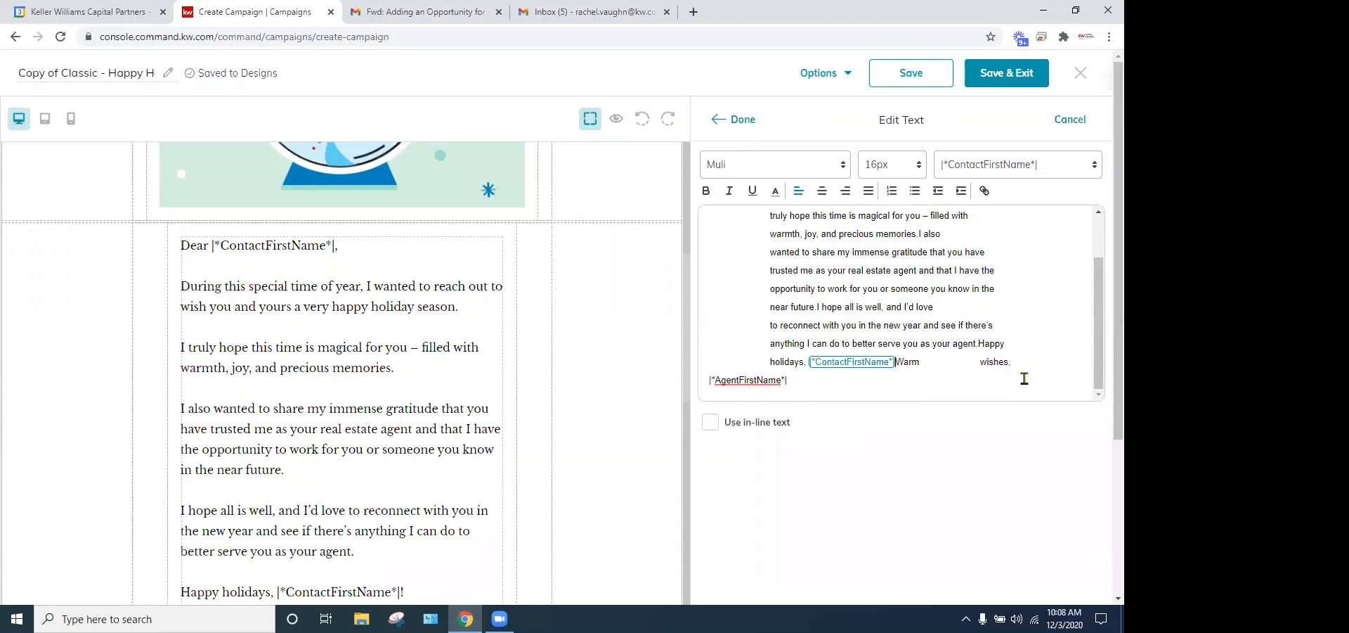
type("!")
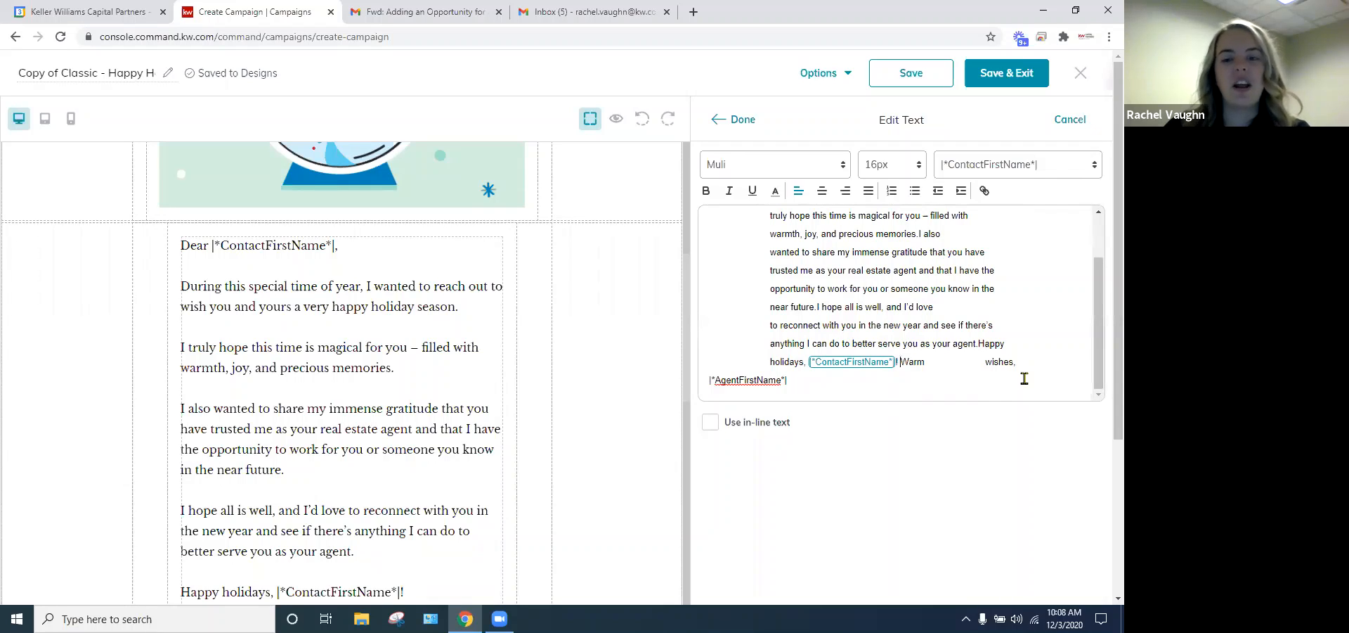
scroll(1025, 378, "down", 2)
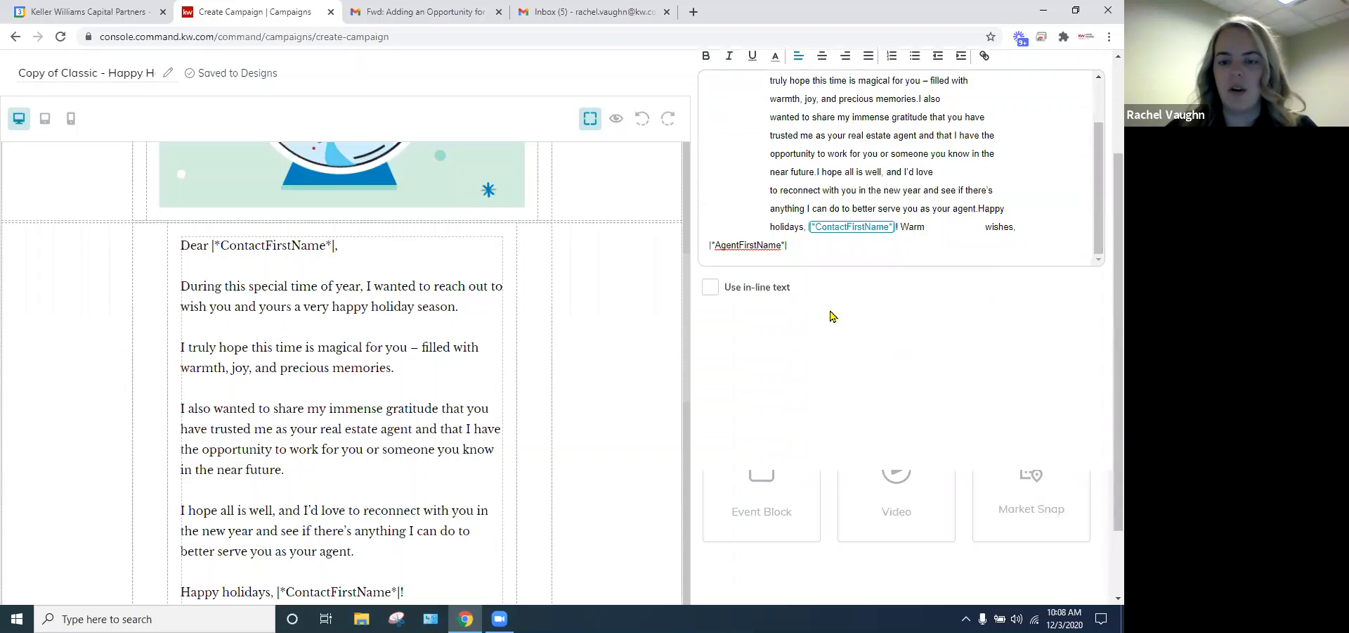
- Replace the plain agent name placeholder under "Warm wishes," with the |*AgentFirstName*| merge field and finish editing the message text
left_click_drag(796, 239, 705, 241)
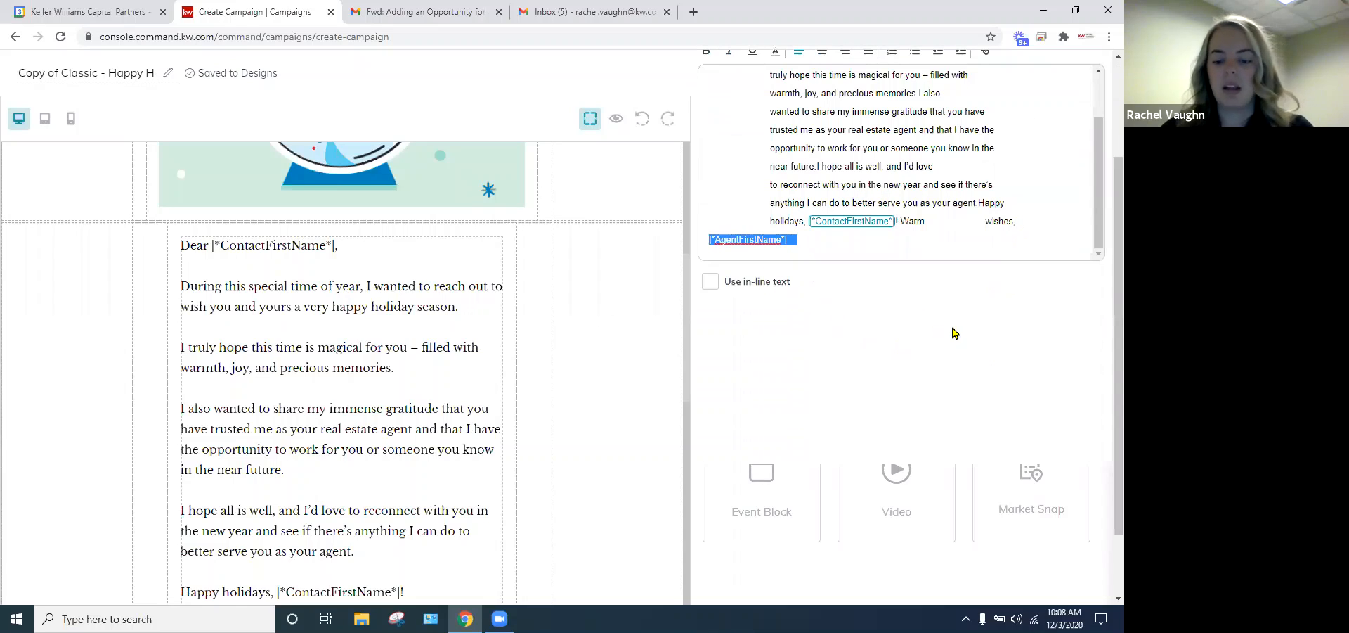
key("BackSpace")
scroll(1045, 220, "up", 3)
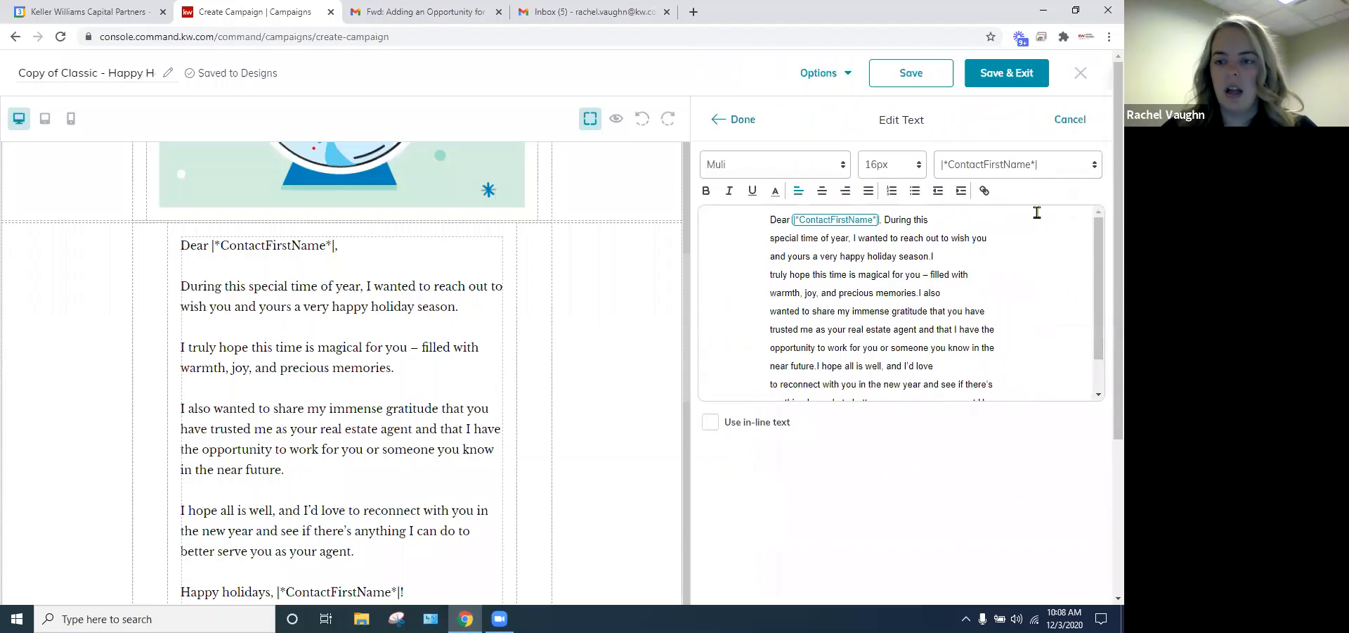
left_click(1054, 161)
scroll(1031, 208, "up", 6)
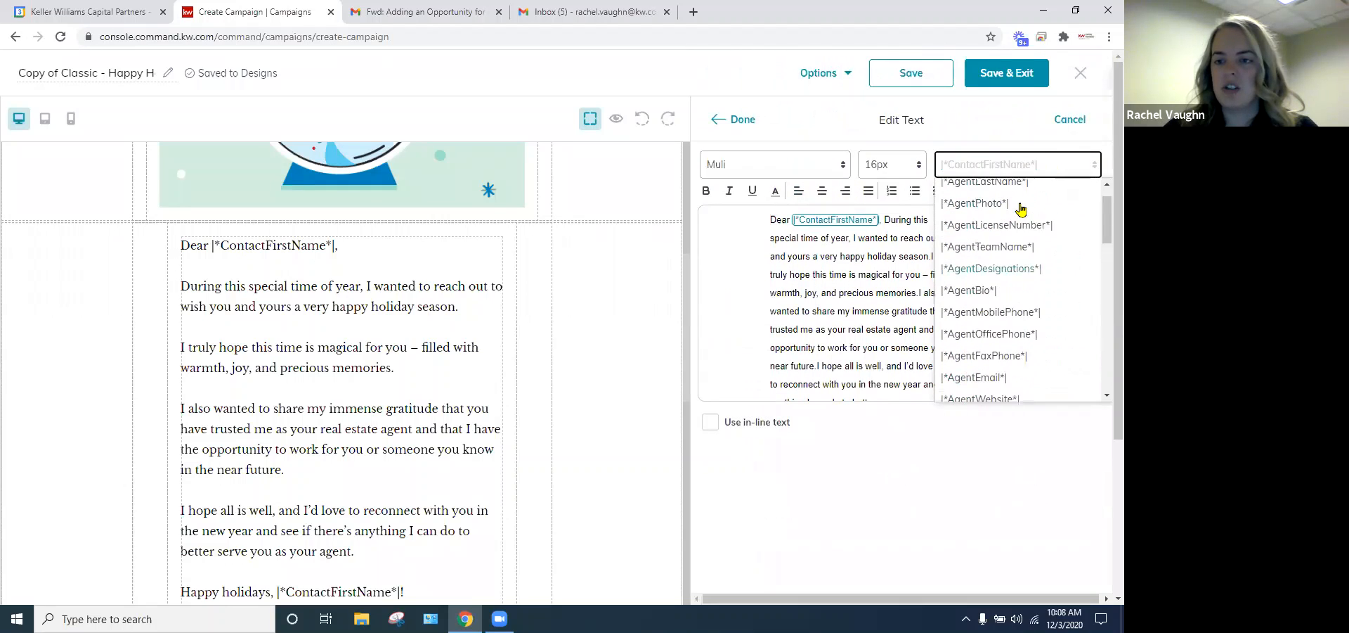
left_click(1005, 194)
scroll(1039, 350, "down", 2)
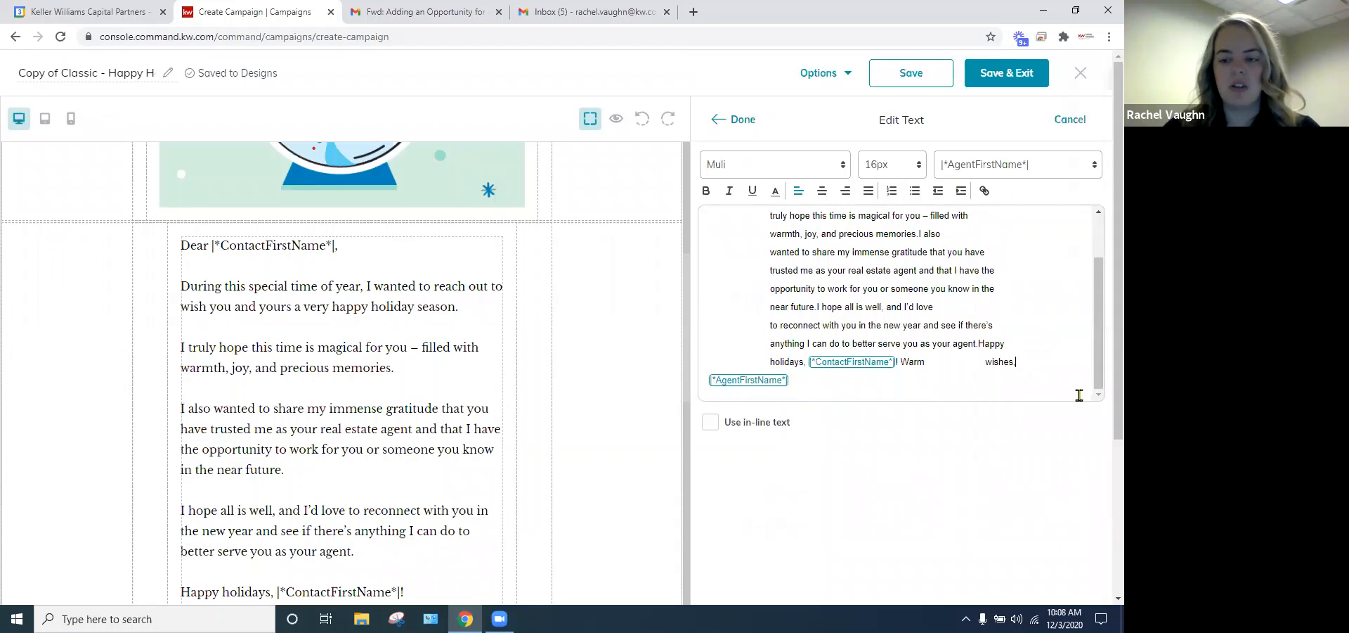
scroll(1051, 379, "down", 3)
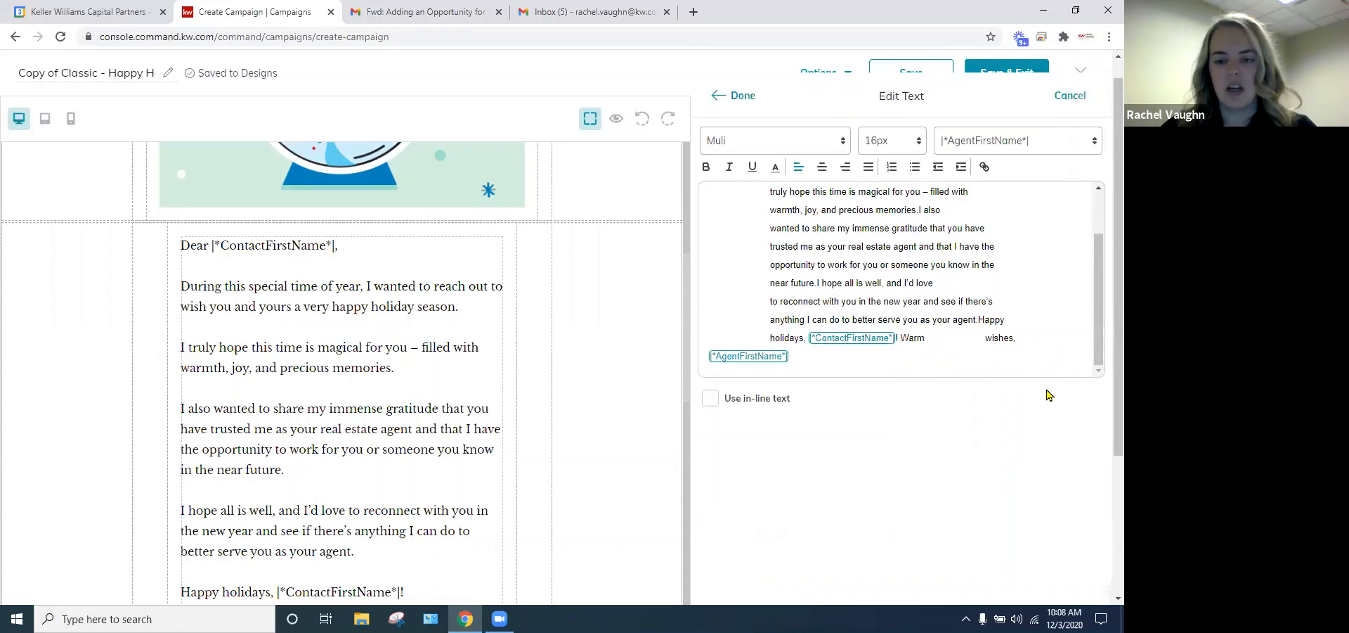
scroll(1048, 382, "up", 6)
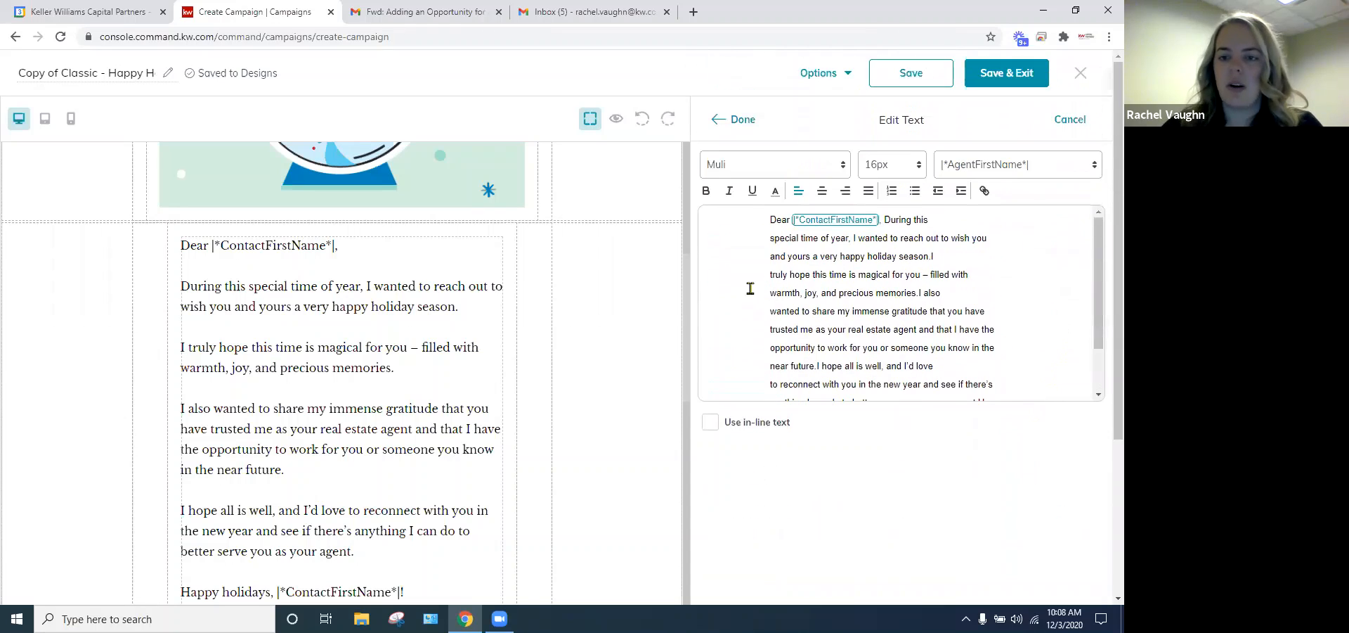
left_click(738, 121)
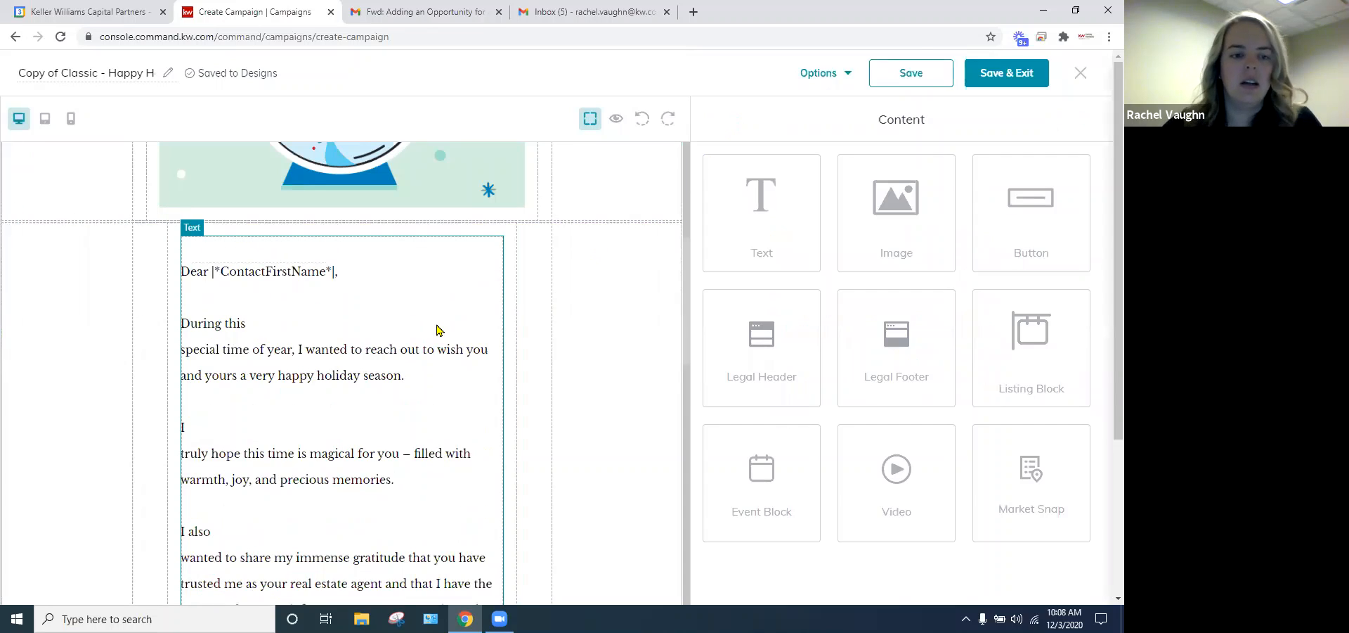
- Check the edited message, agent contact card and legal footer, and save the holiday design
scroll(438, 329, "down", 1)
scroll(438, 328, "down", 6)
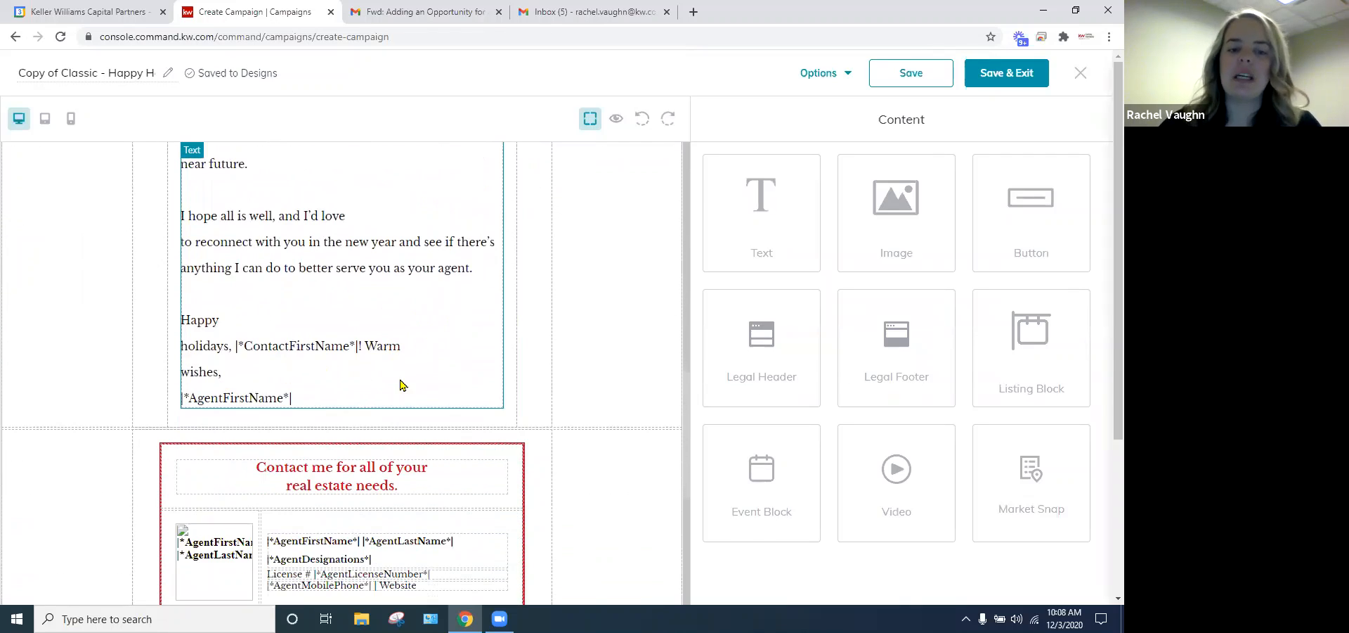
scroll(394, 339, "down", 2)
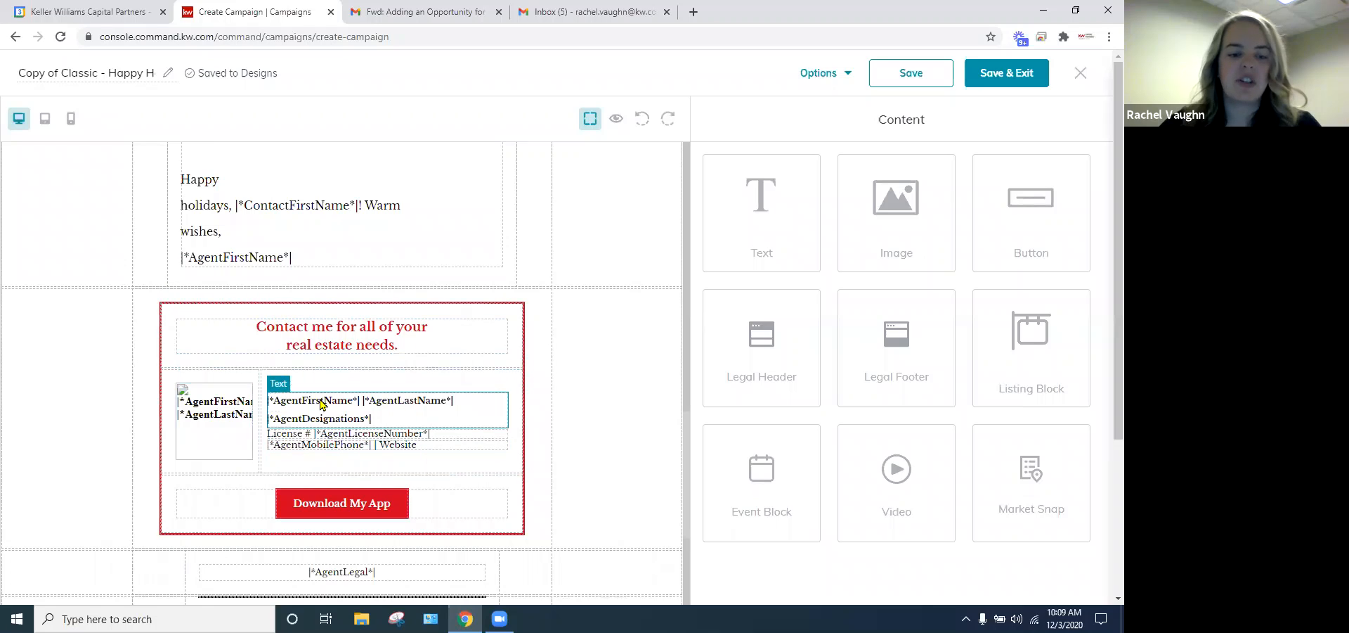
scroll(596, 467, "down", 3)
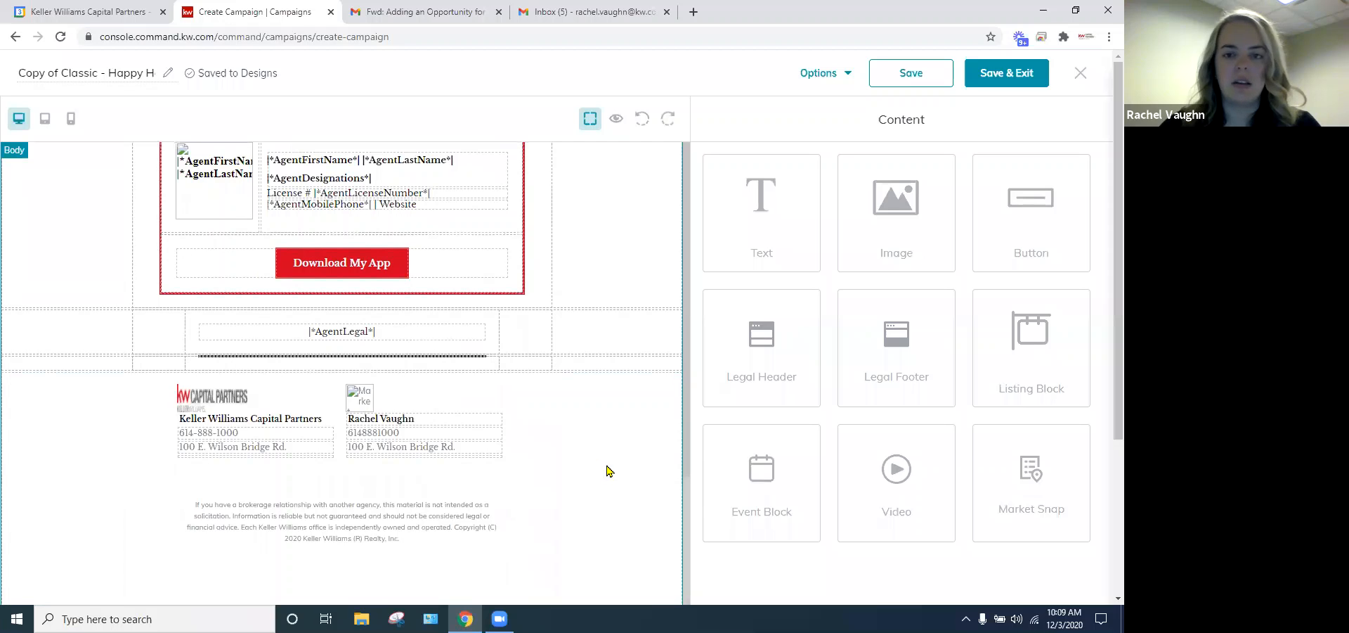
scroll(619, 450, "up", 15)
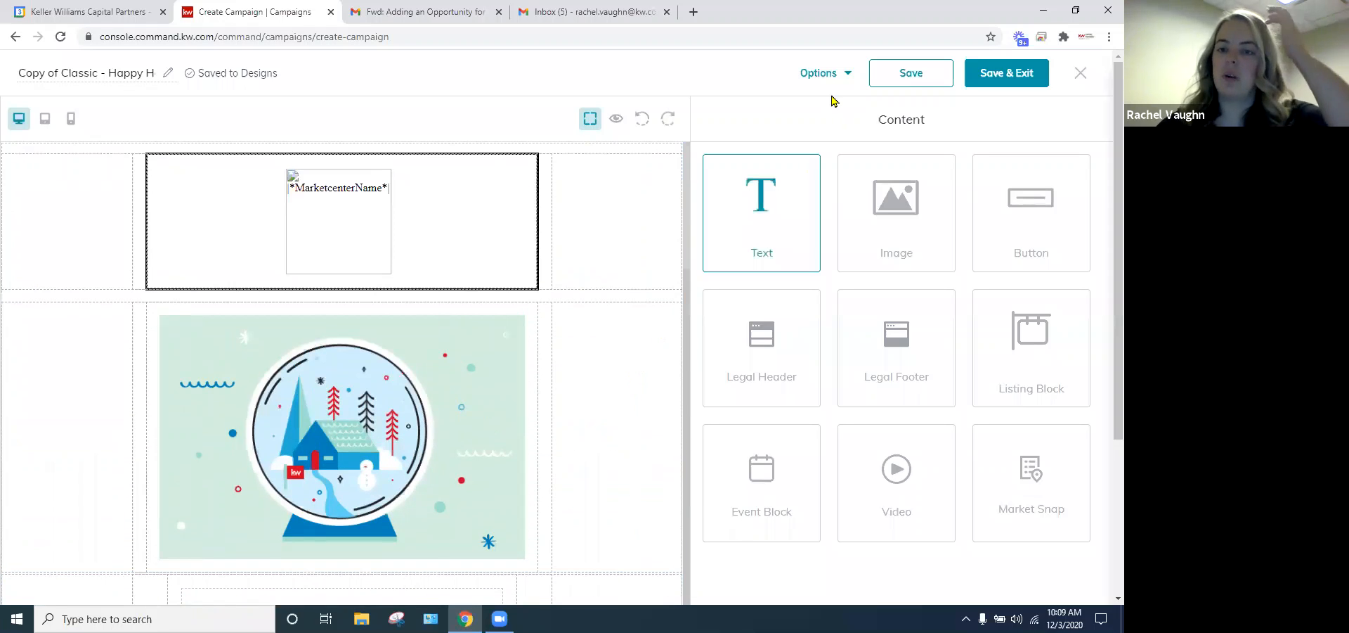
left_click(887, 79)
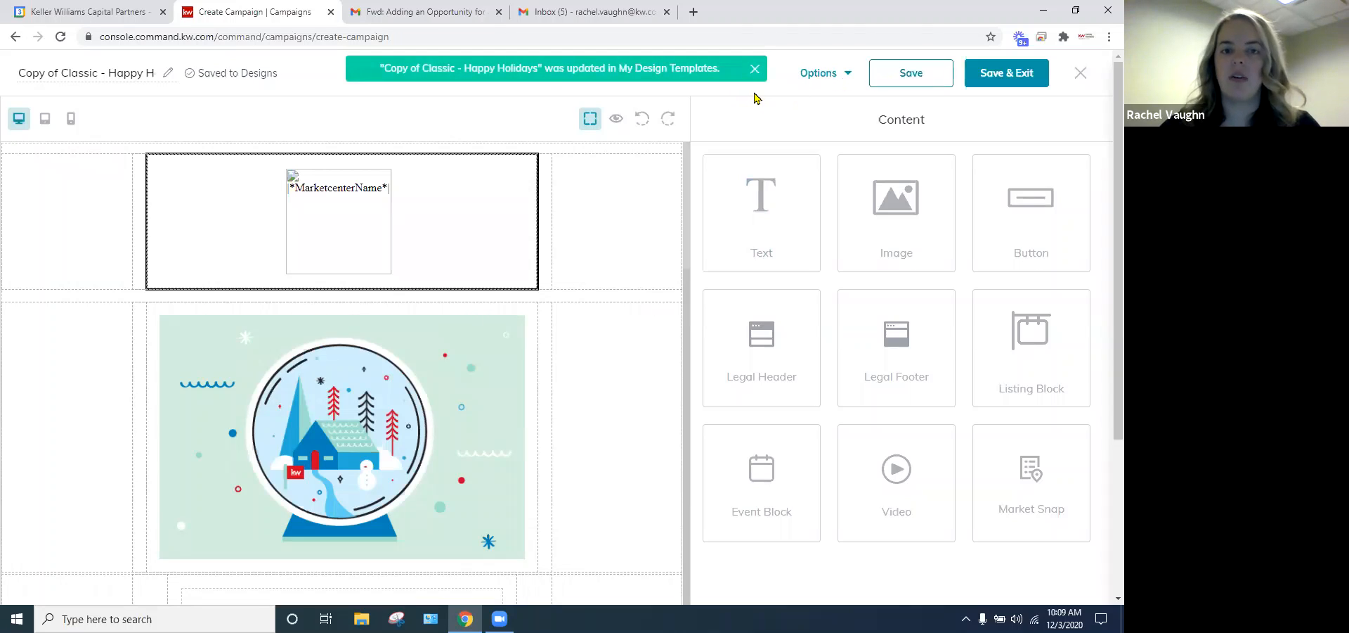
- Preview the email on desktop and examine its logo header, message merge fields, agent contact card and footer
left_click(823, 73)
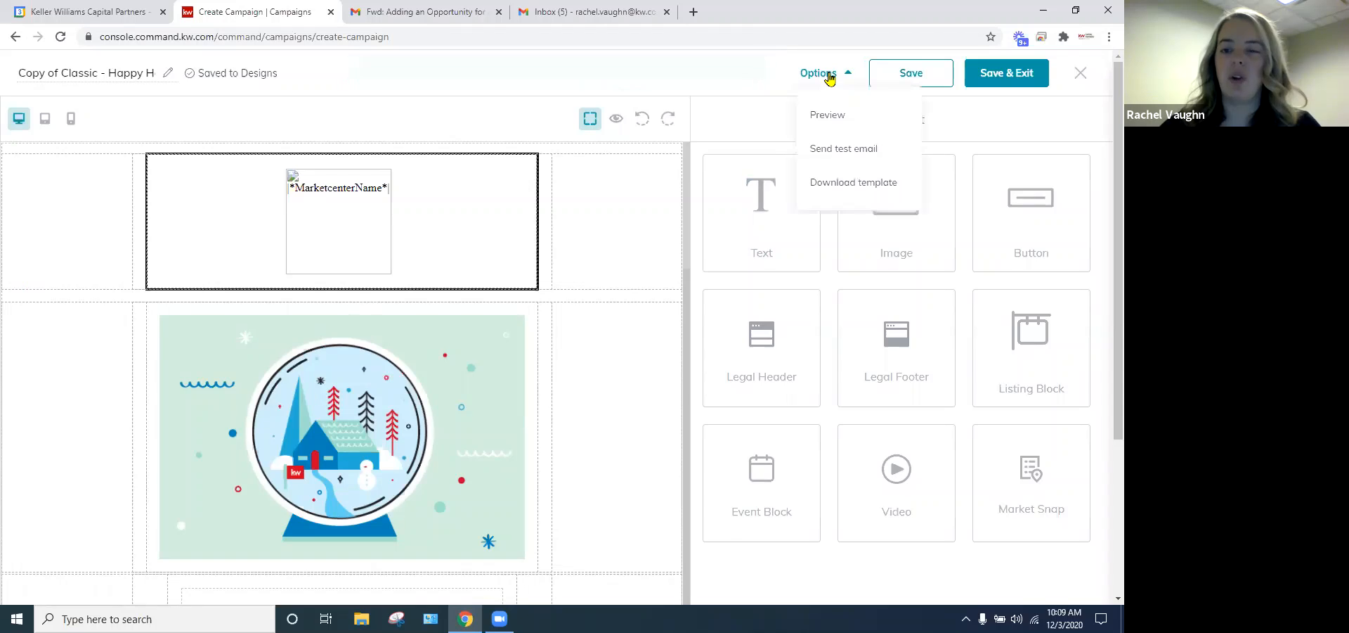
left_click(826, 116)
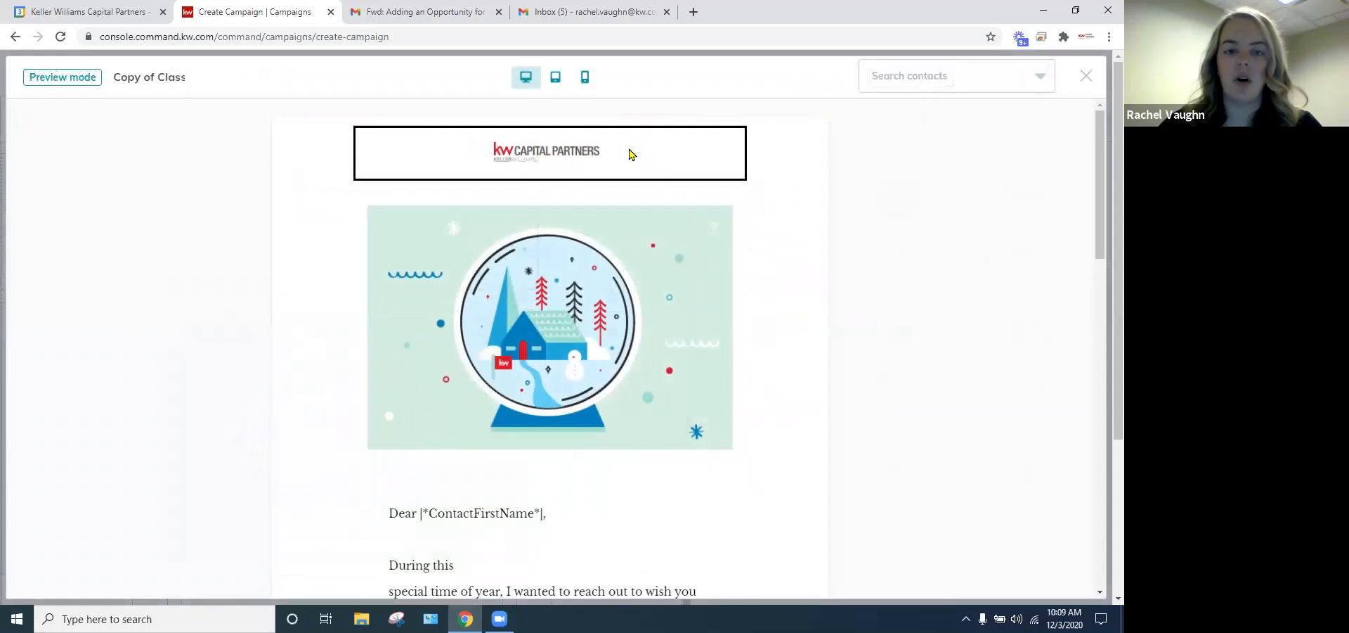
scroll(766, 200, "down", 3)
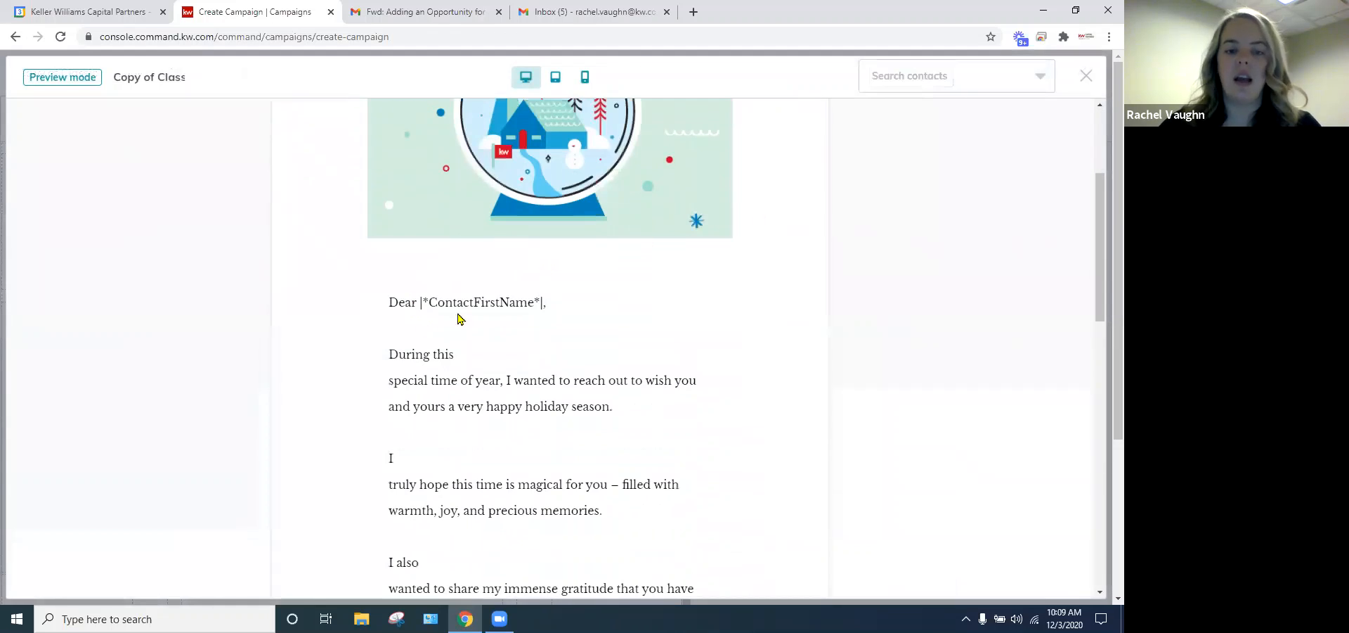
scroll(678, 298, "down", 3)
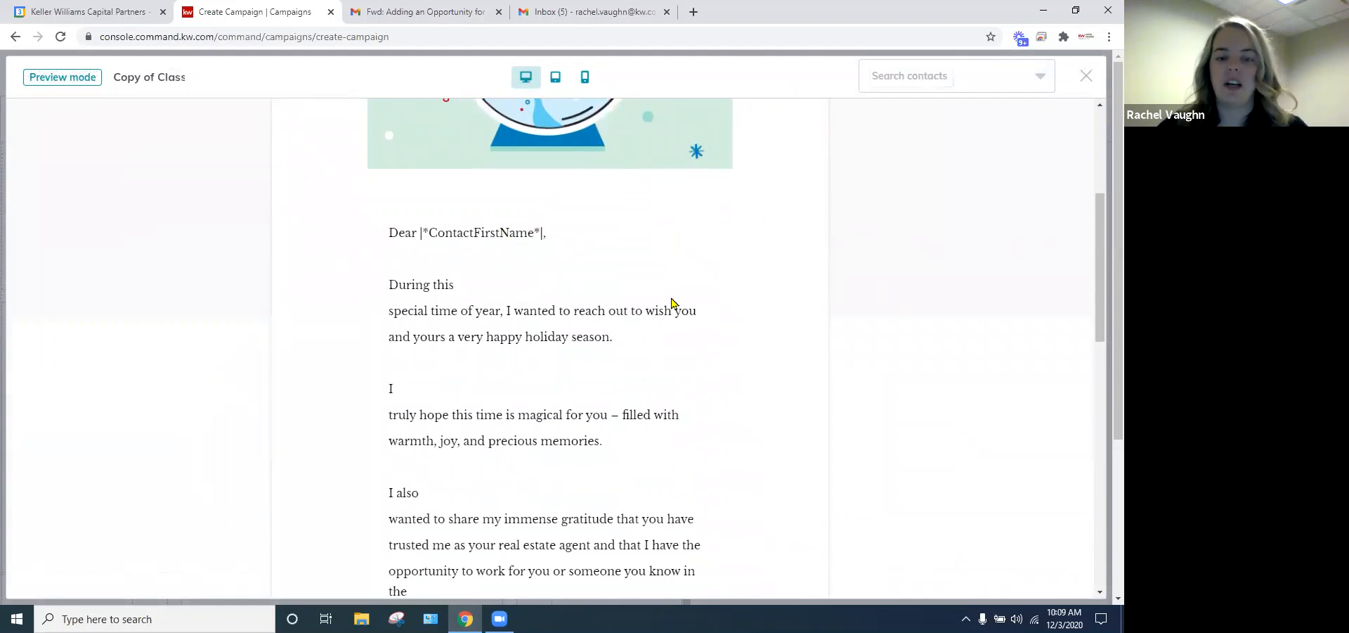
scroll(659, 348, "down", 3)
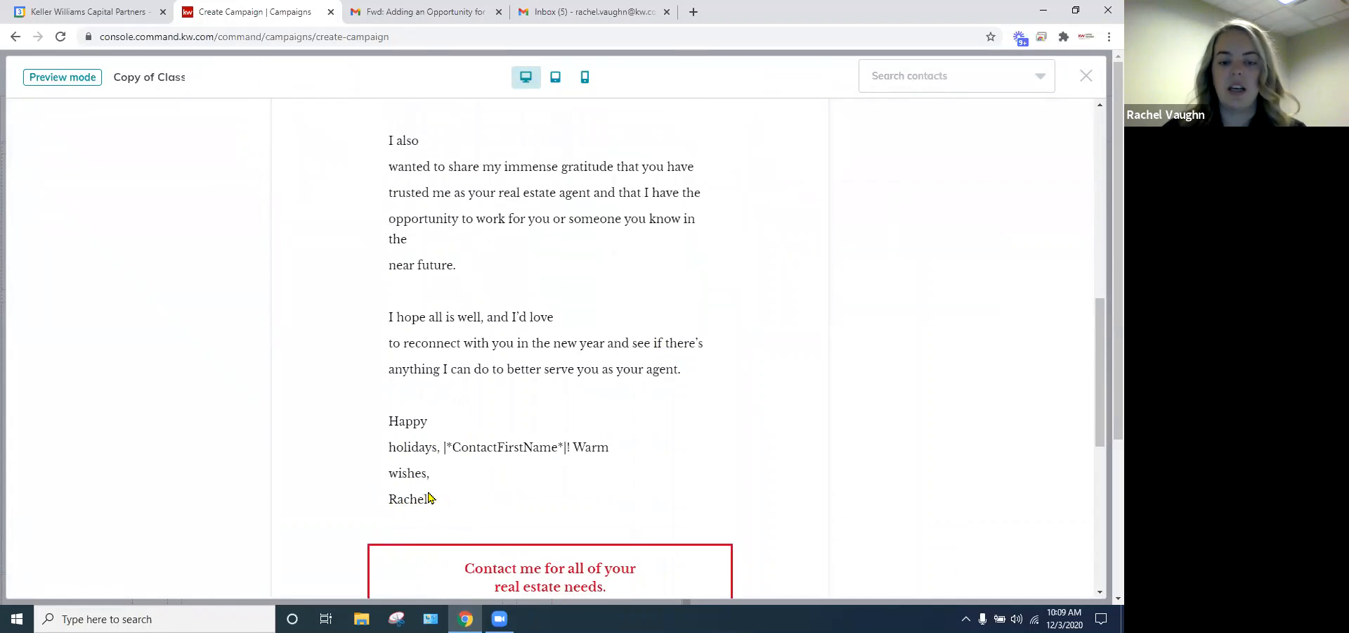
scroll(745, 449, "down", 3)
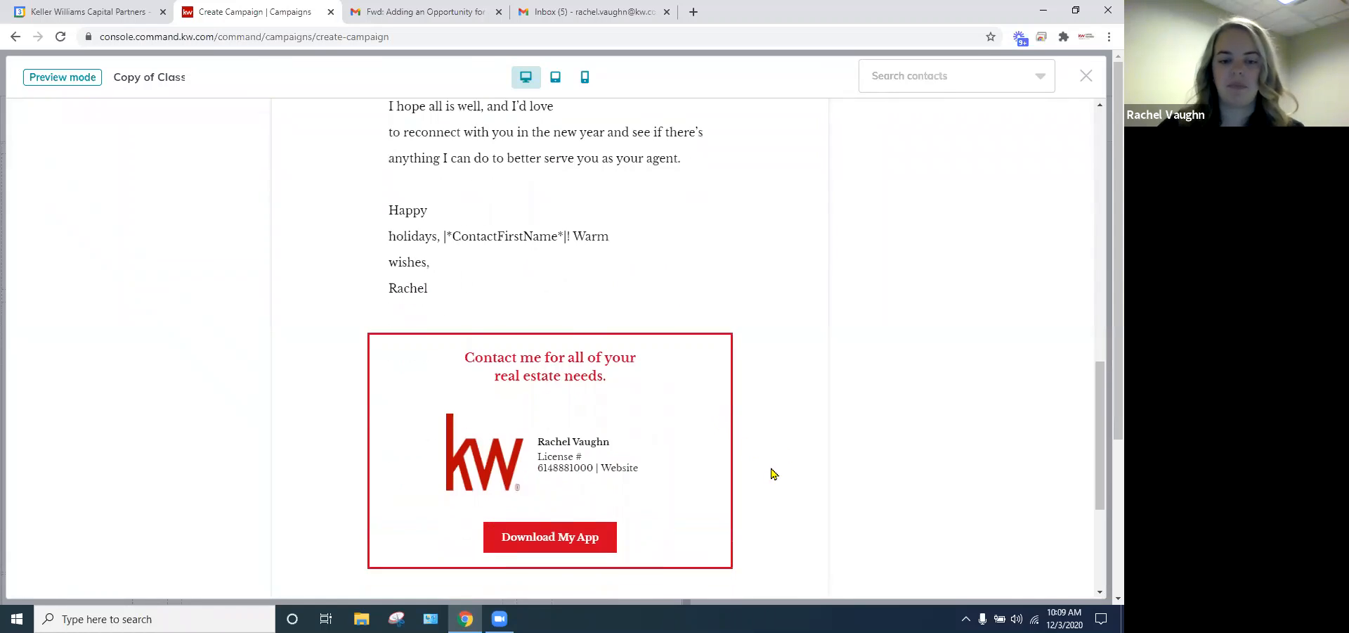
scroll(806, 419, "down", 1)
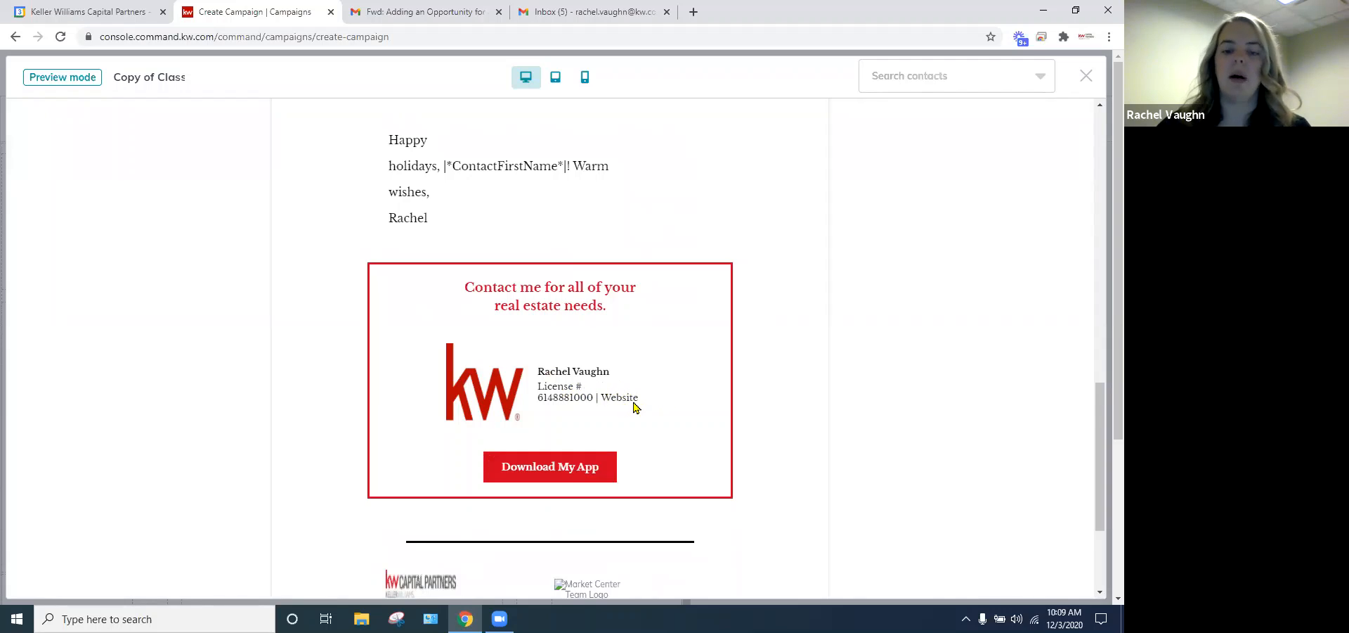
scroll(647, 401, "down", 1)
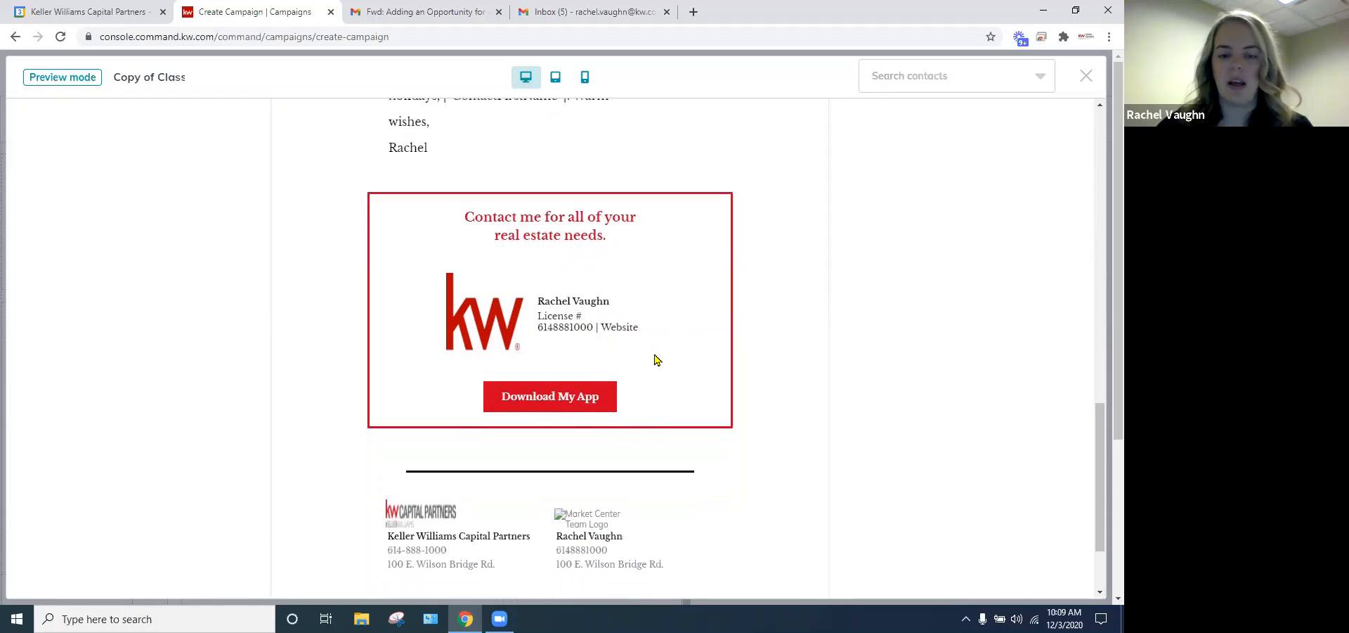
scroll(641, 411, "down", 2)
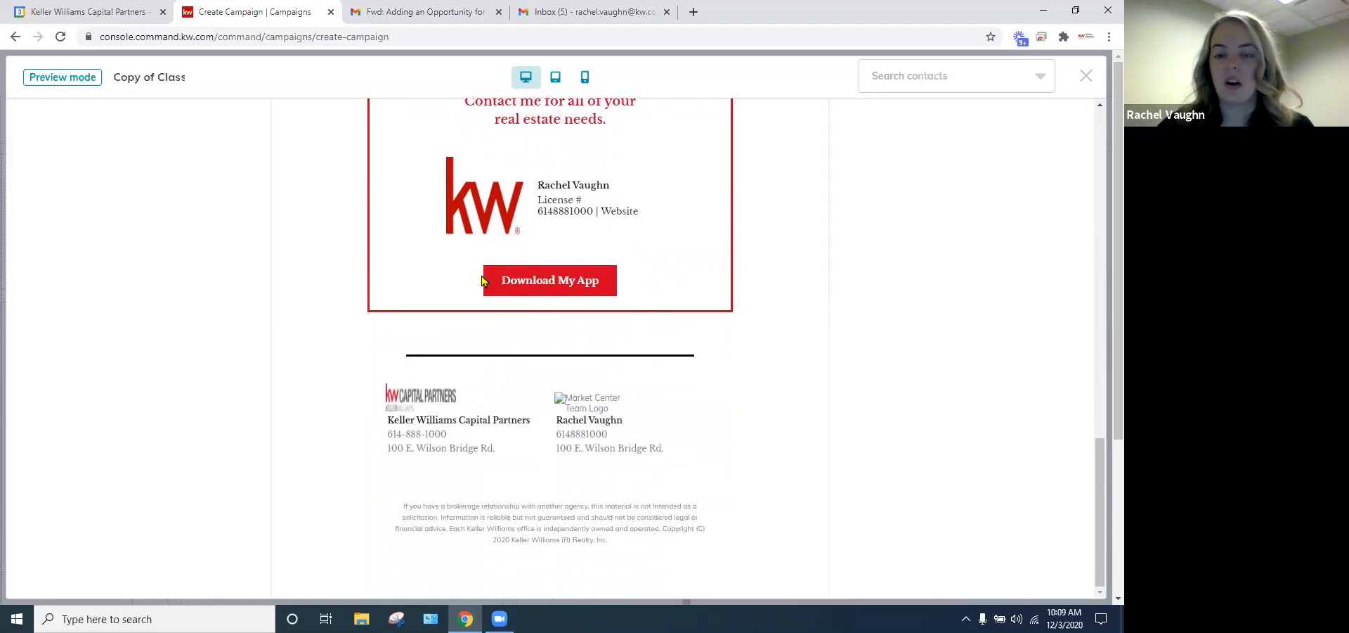
scroll(628, 309, "down", 3)
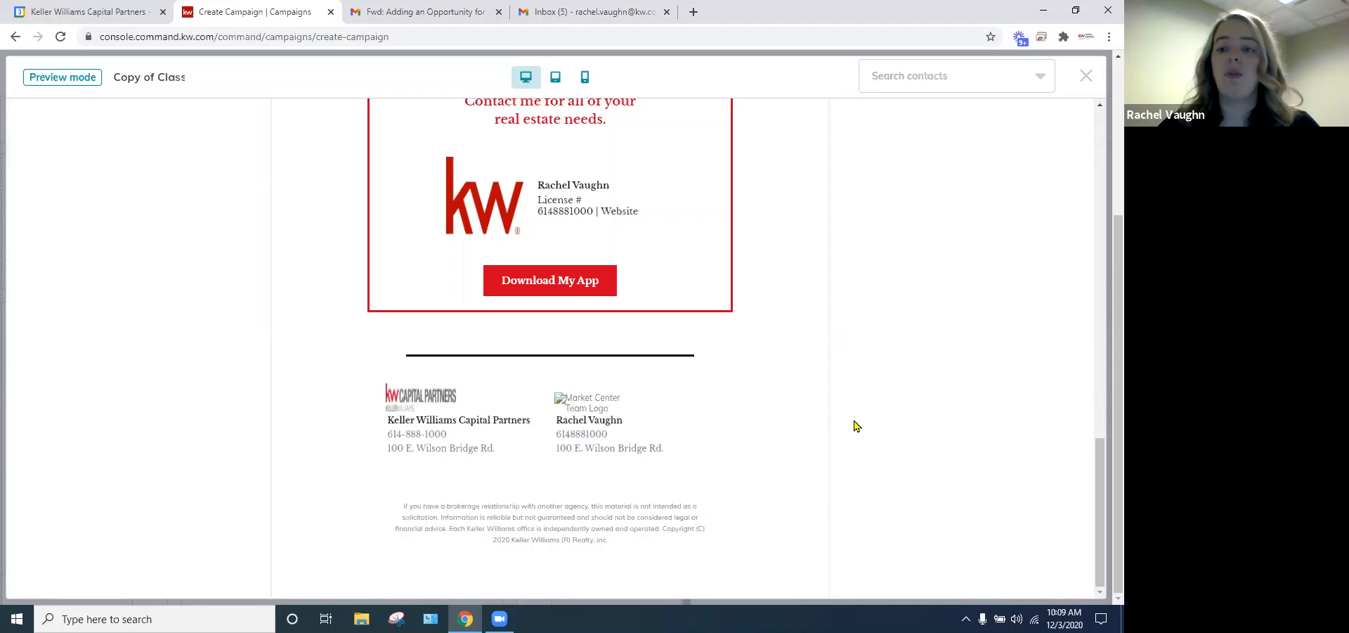
scroll(857, 420, "up", 7)
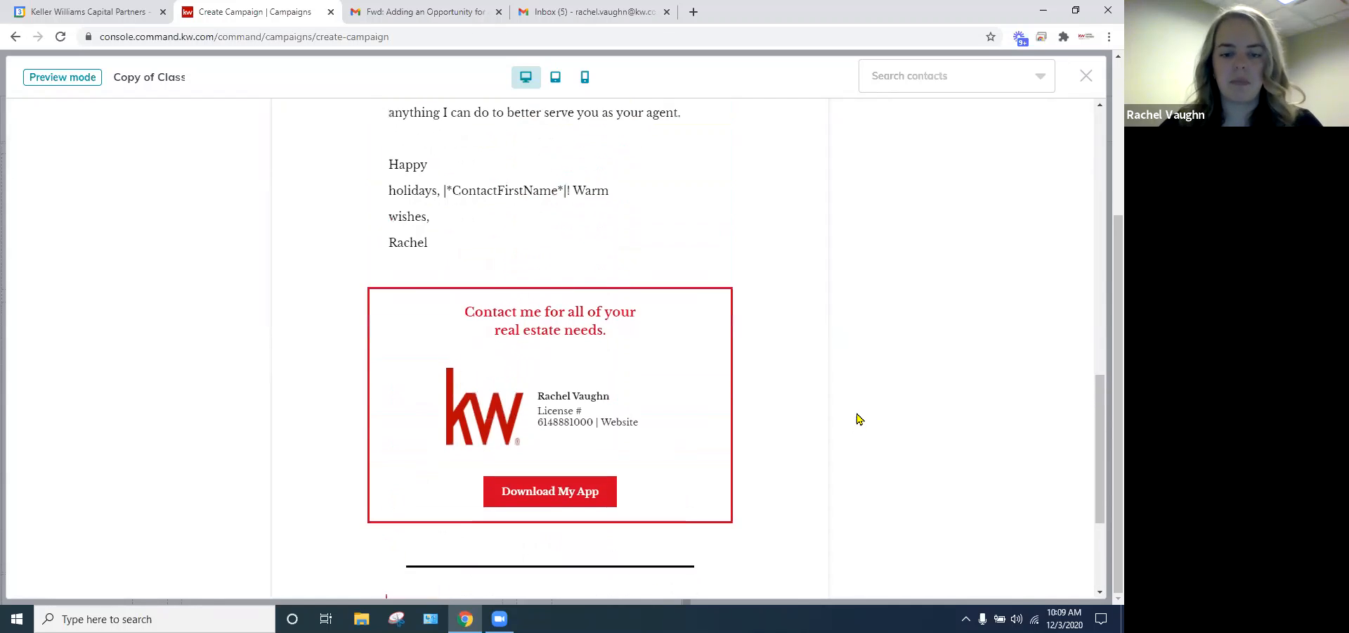
scroll(866, 421, "up", 8)
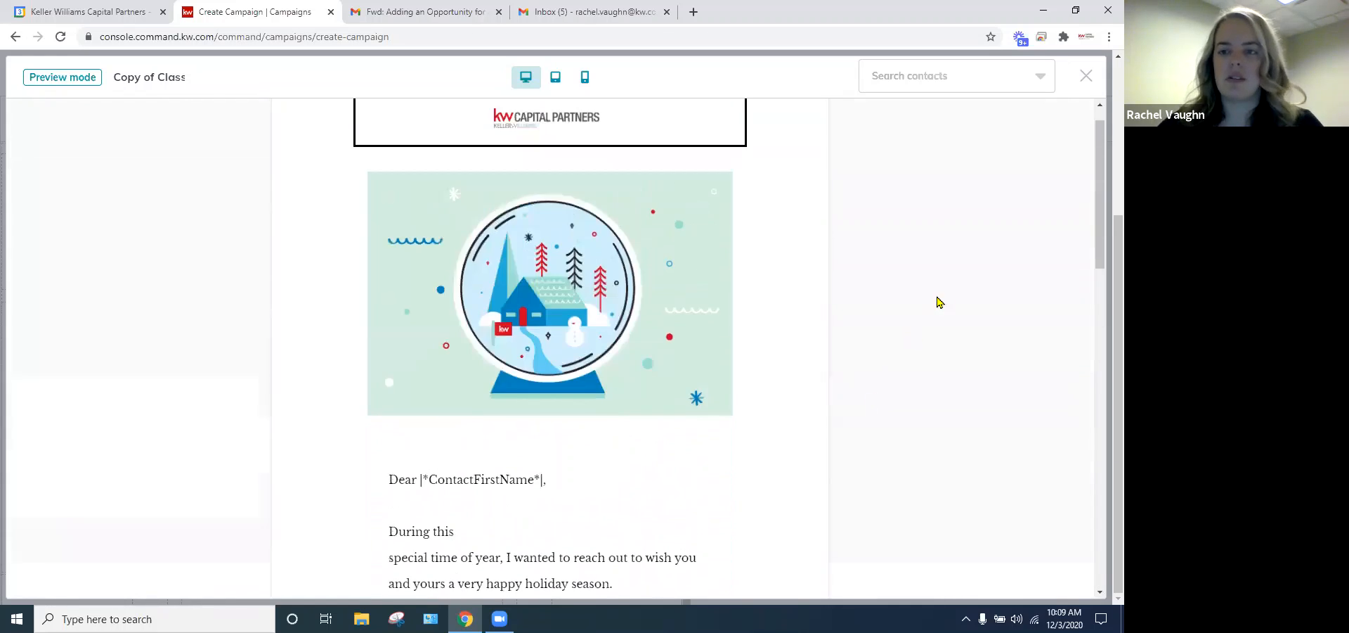
scroll(960, 182, "up", 3)
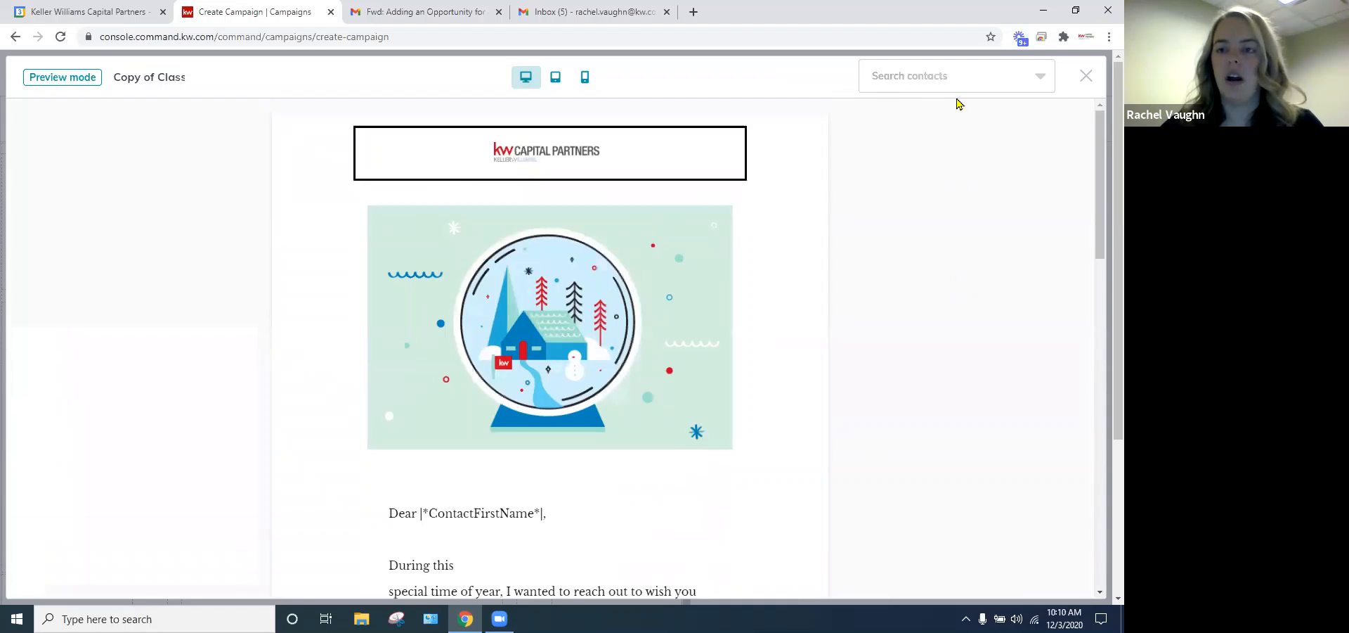
left_click(1086, 77)
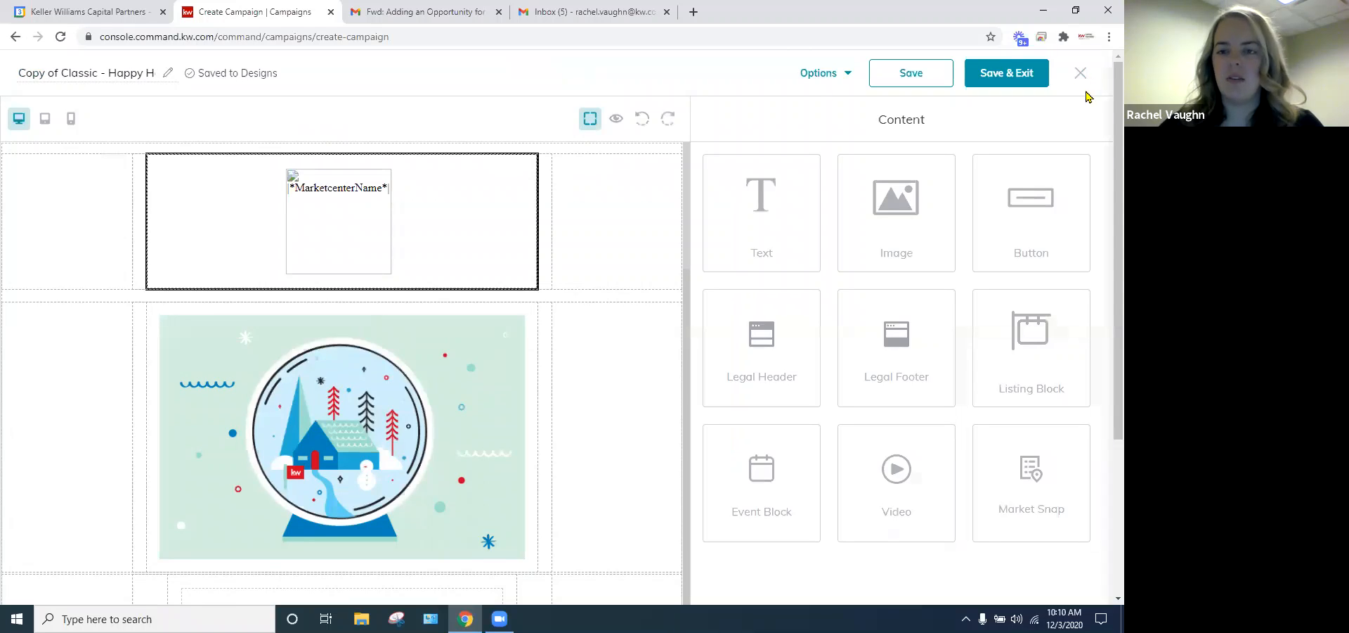
- Send a test email of the holiday design to the suggested agent services email address
left_click(827, 79)
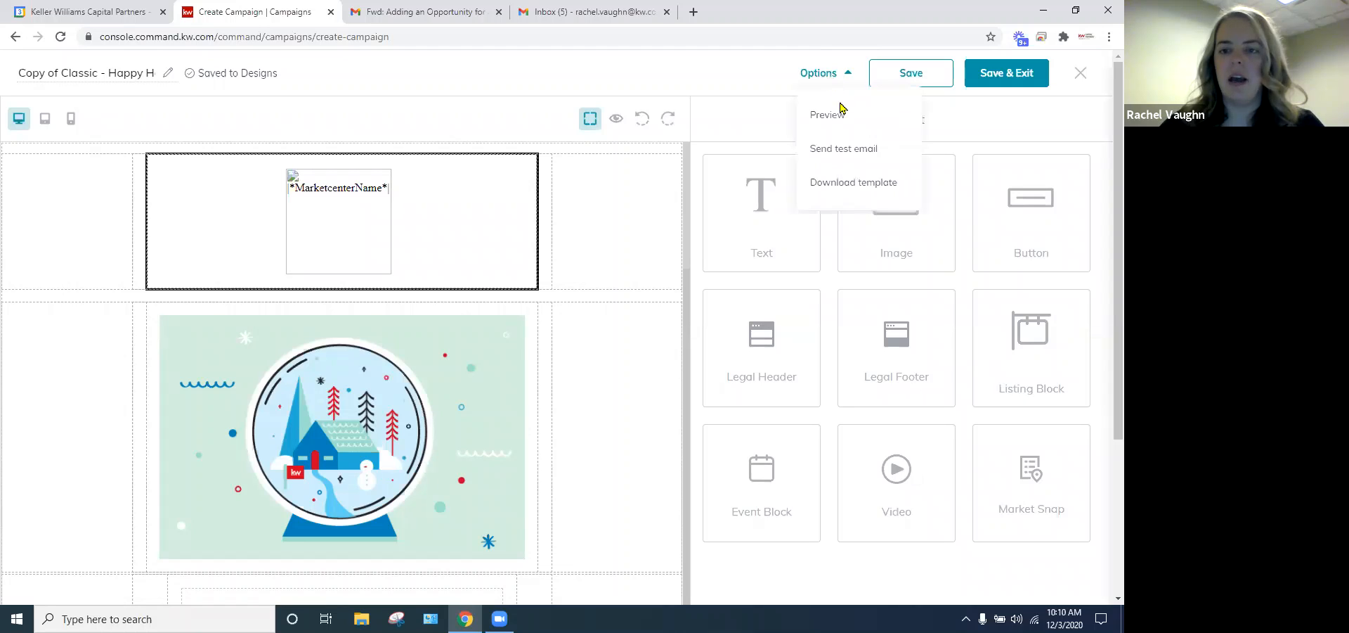
left_click(851, 150)
left_click(499, 325)
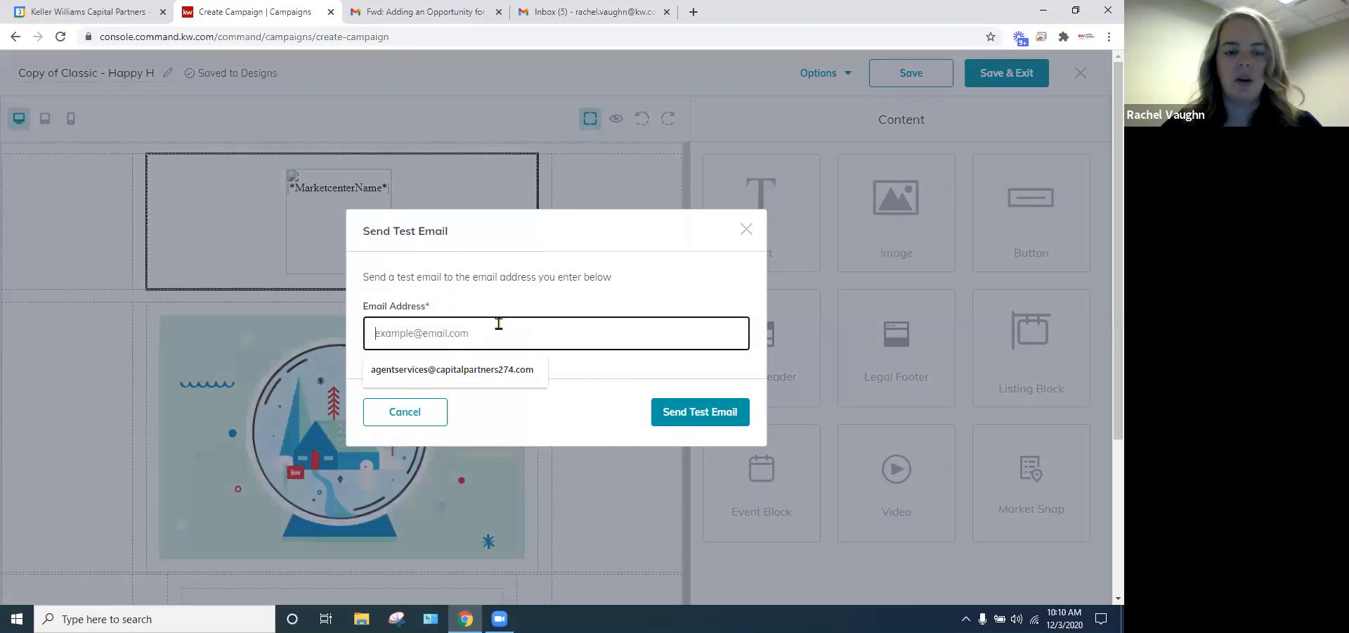
left_click(485, 370)
left_click(676, 402)
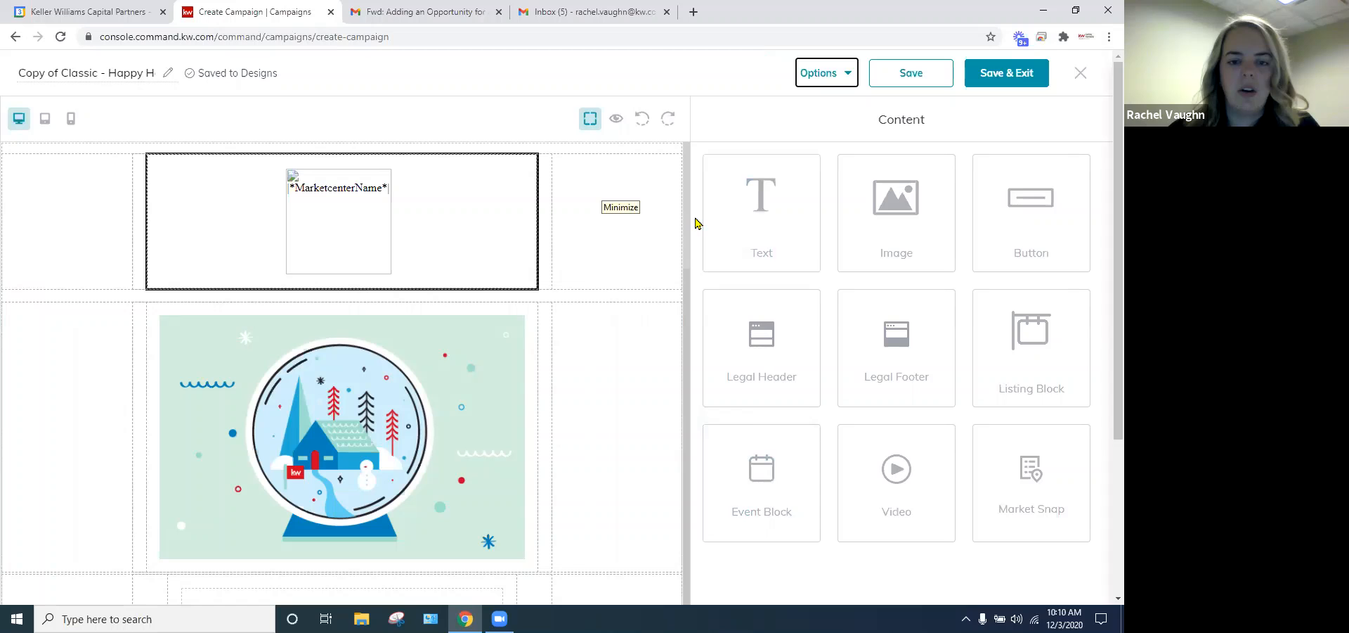
- Reopen the holiday message text block for editing and bring its body paragraphs into view
scroll(520, 391, "down", 7)
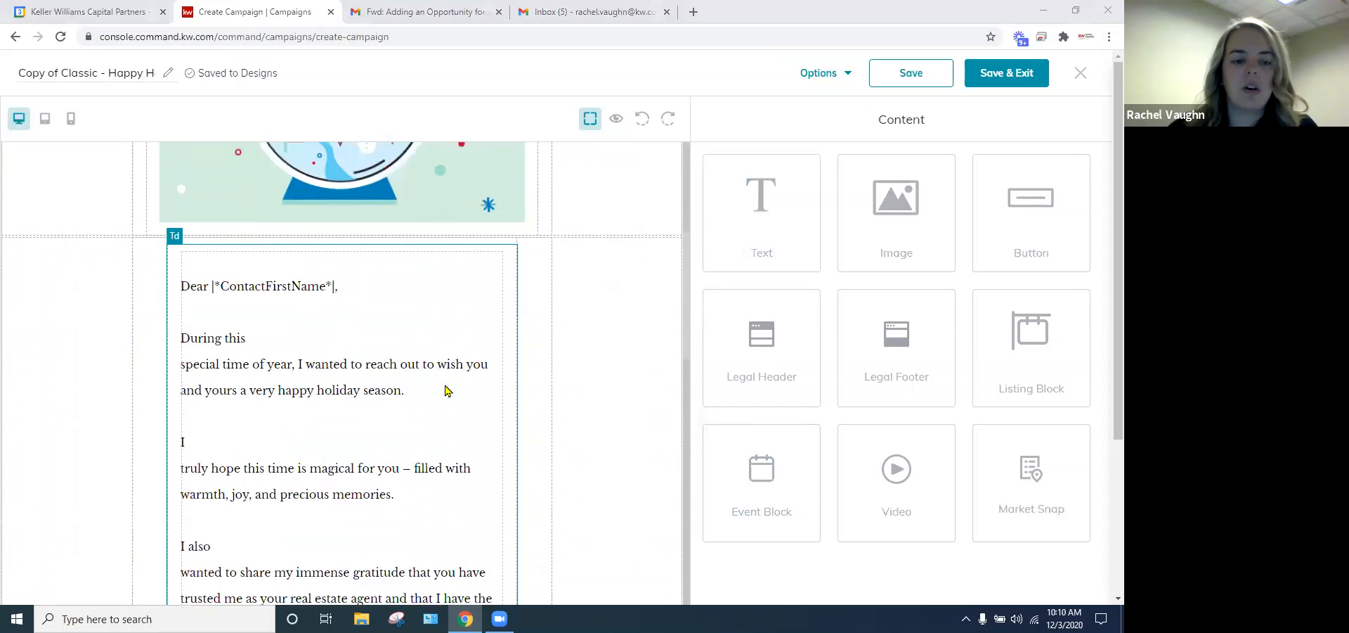
scroll(443, 320, "up", 3)
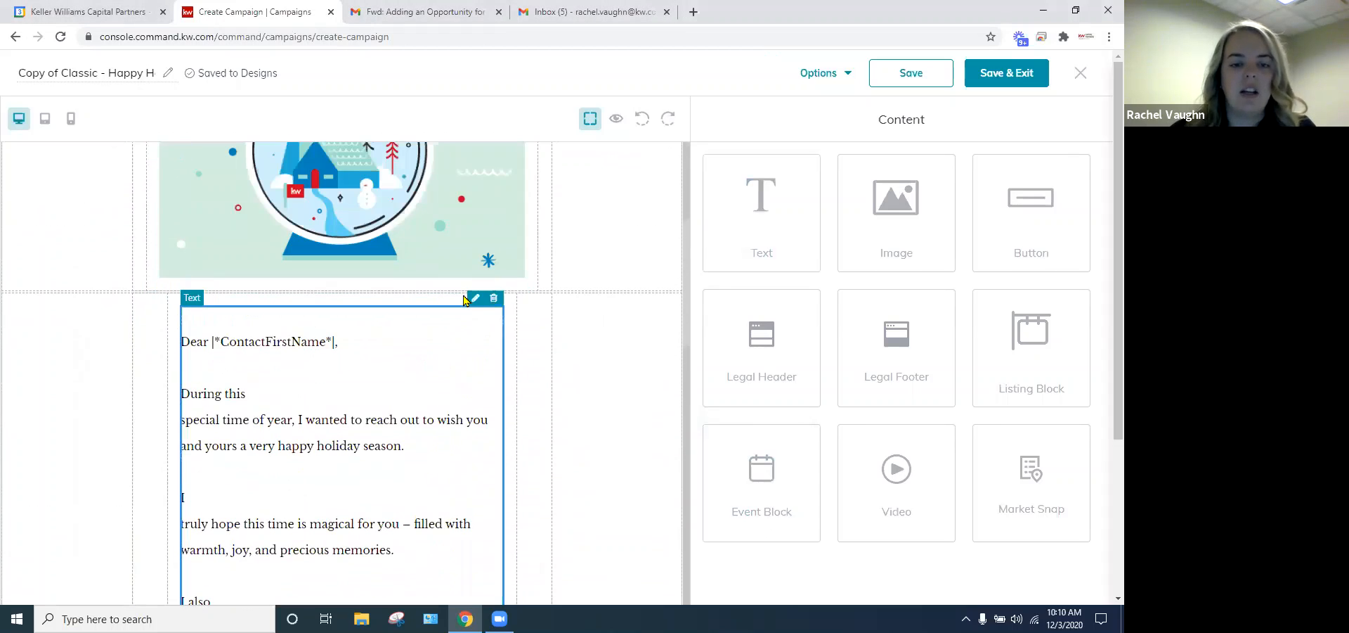
left_click(472, 299)
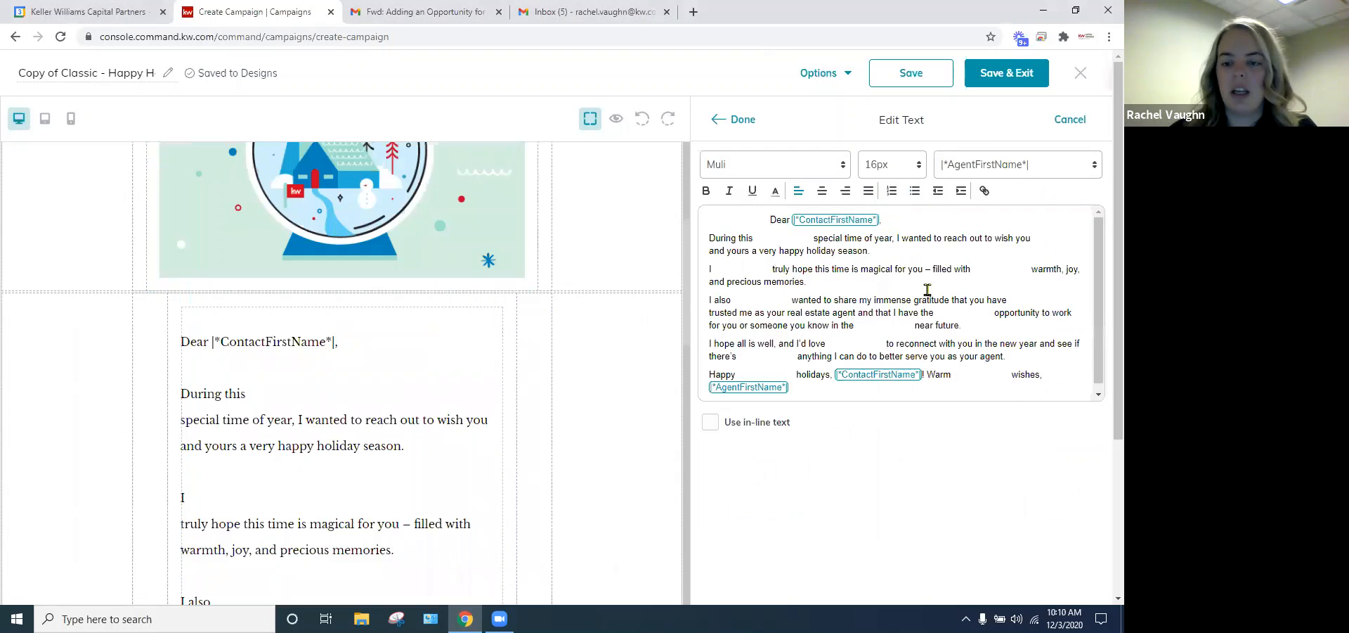
scroll(812, 313, "down", 1)
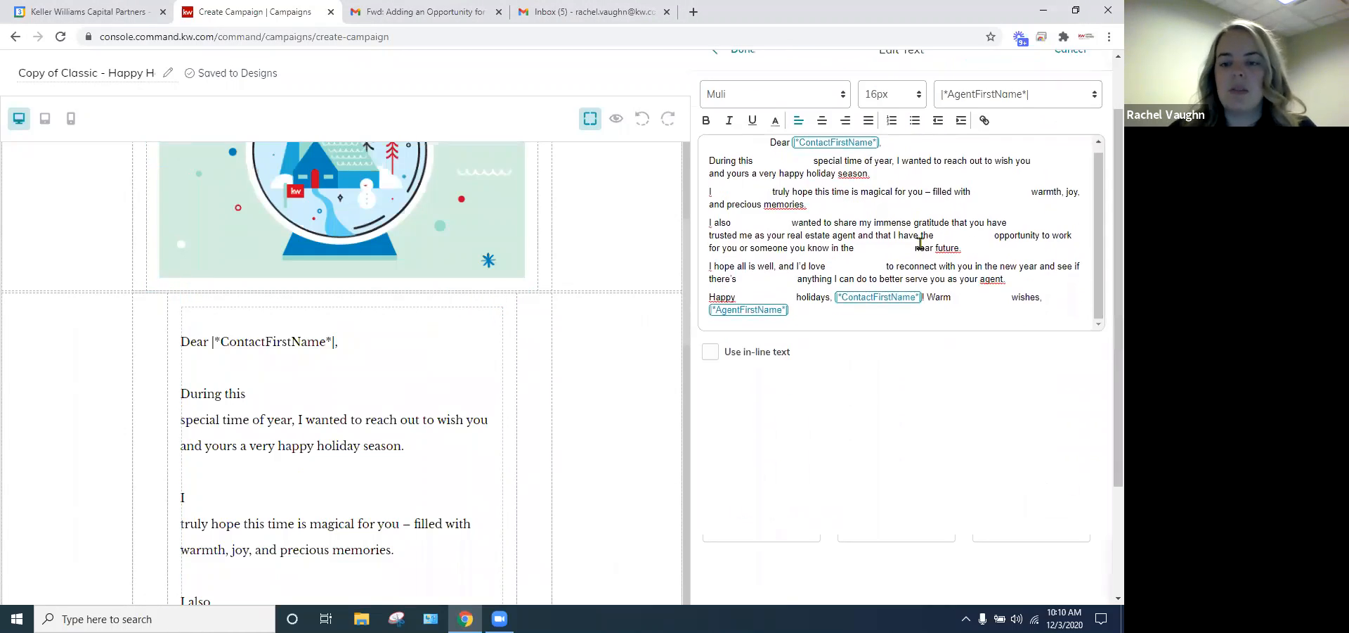
scroll(279, 382, "down", 1)
scroll(279, 381, "down", 2)
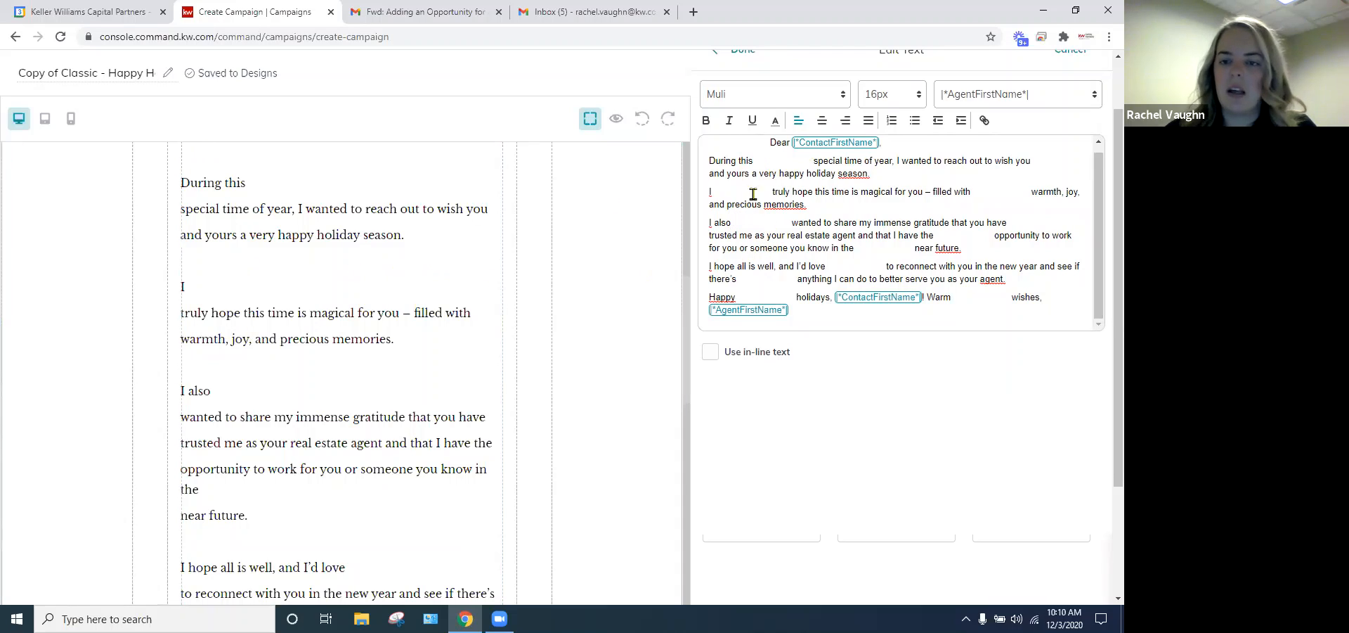
- Delete the extra blank space after "During this" and after "wish you" in the first message paragraph
scroll(953, 177, "up", 1)
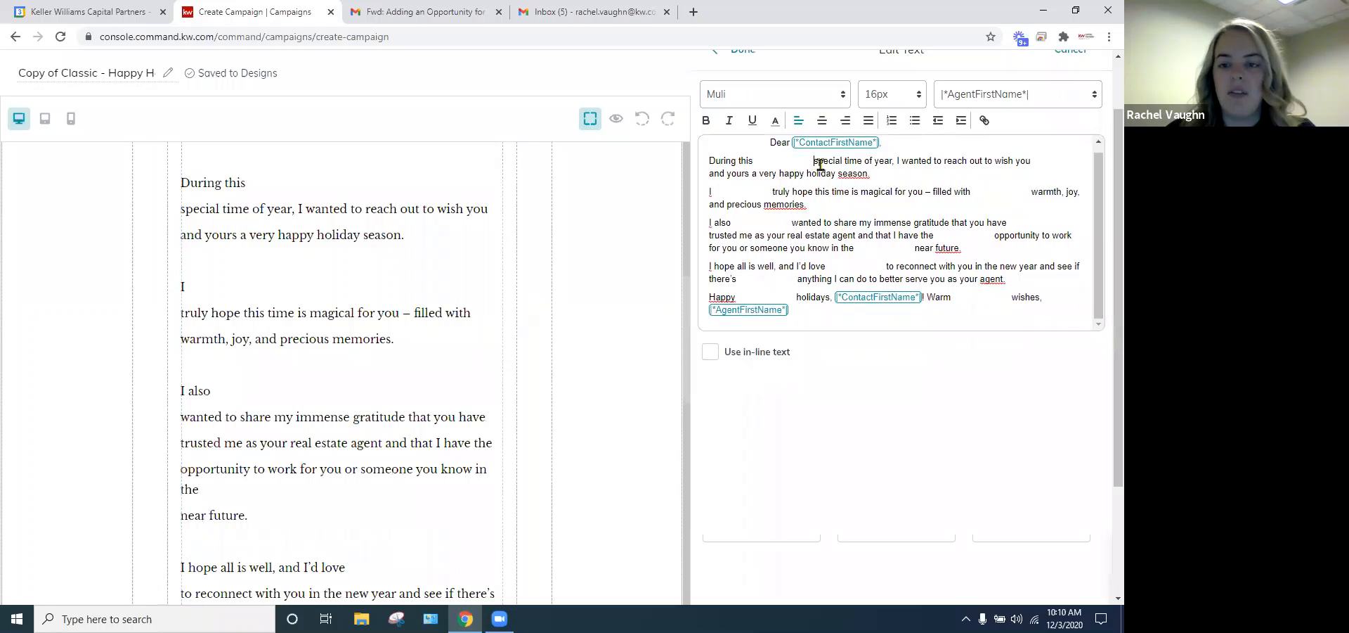
key("BackSpace")
key("BackSpace")
key("BackSpace")
key("BackSpace")
key("BackSpace")
key("BackSpace")
key("BackSpace")
key("BackSpace")
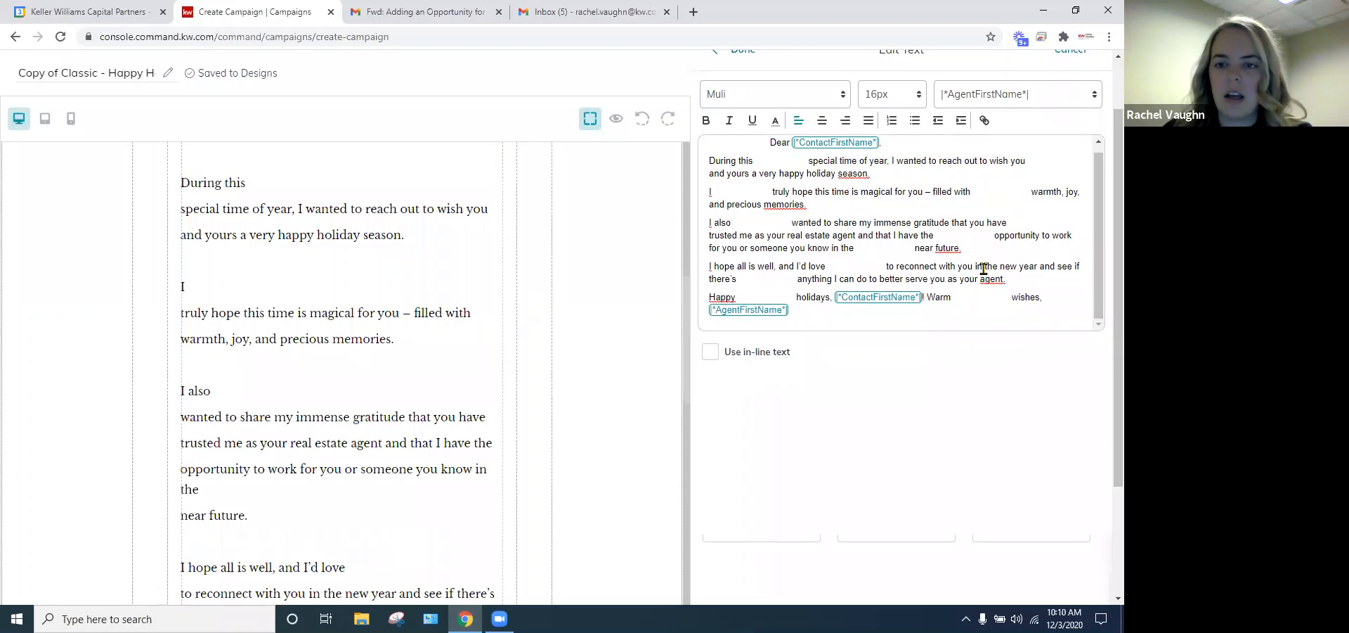
key("BackSpace")
key("BackSpace")
key("BackSpace")
key("BackSpace")
key("BackSpace")
key("BackSpace")
key("BackSpace")
key("BackSpace")
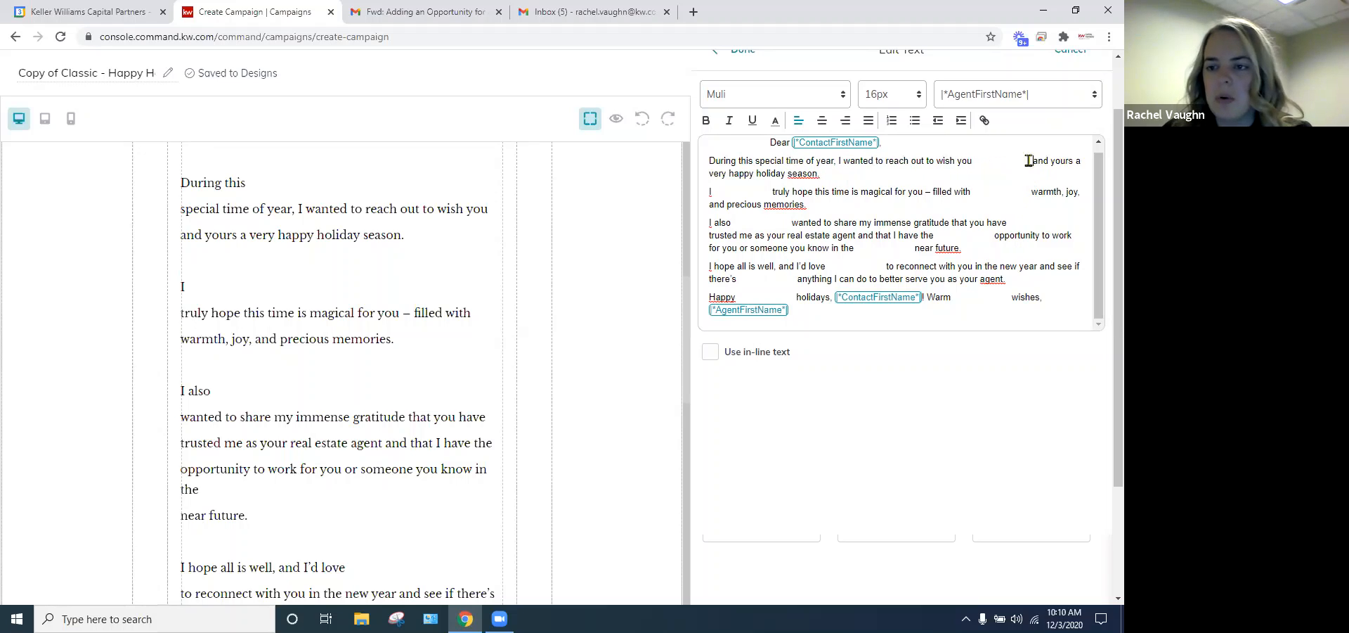
left_click_drag(1033, 160, 977, 162)
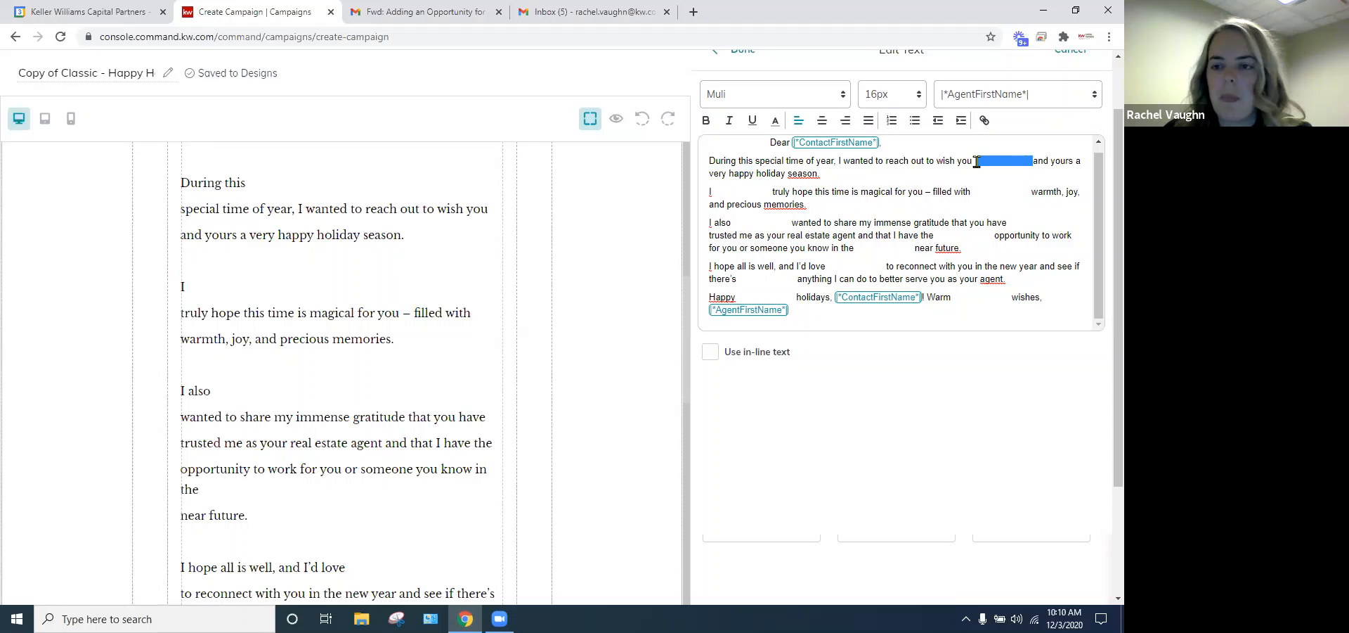
key("BackSpace")
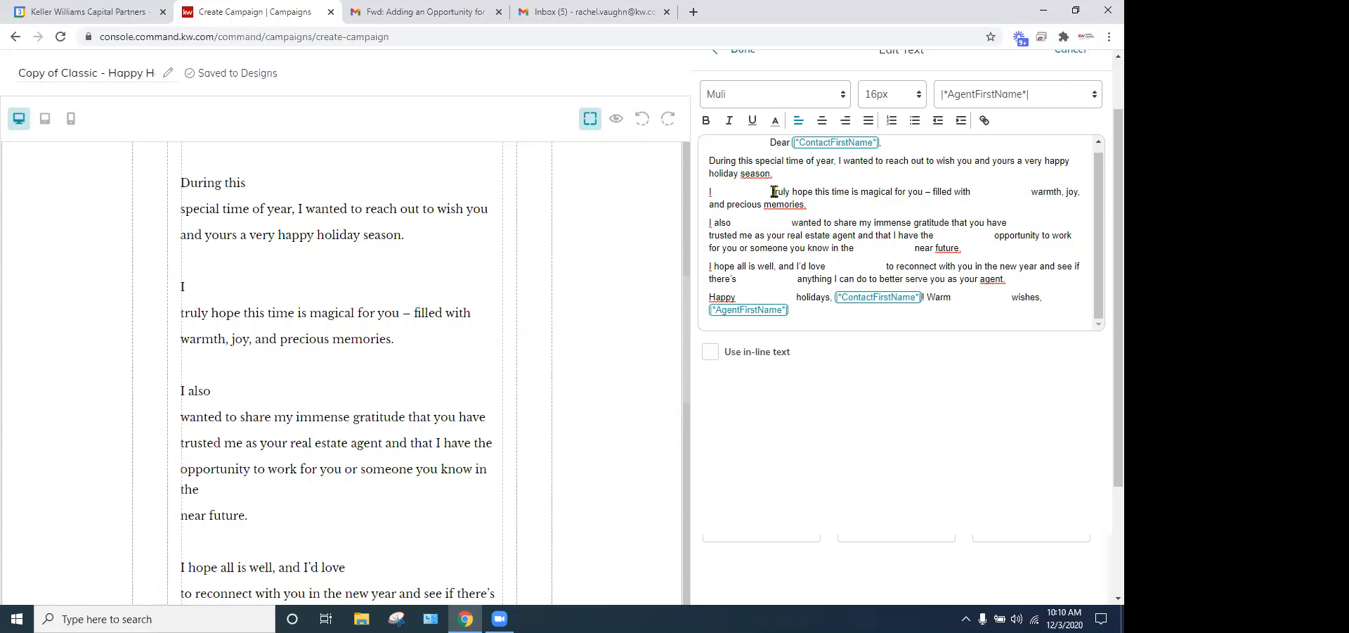
- Close the gaps after "I" and after "filled with" in the "truly hope this time is magical" paragraph
left_click_drag(773, 191, 713, 192)
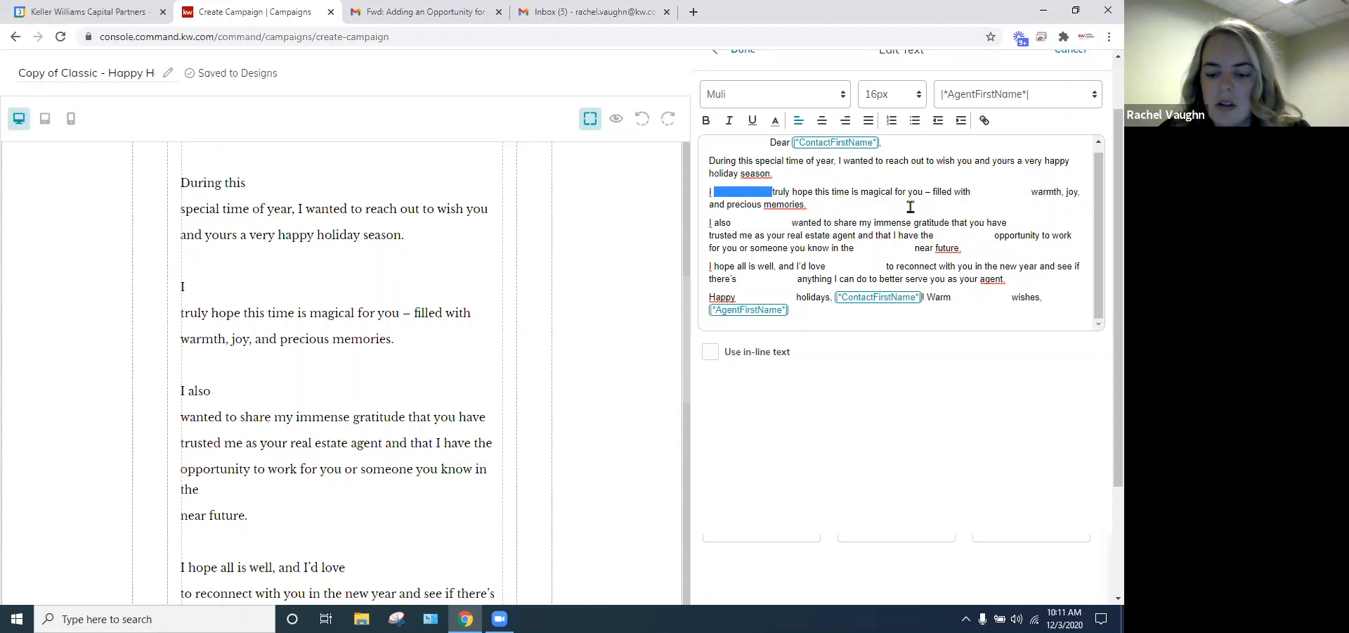
key("BackSpace")
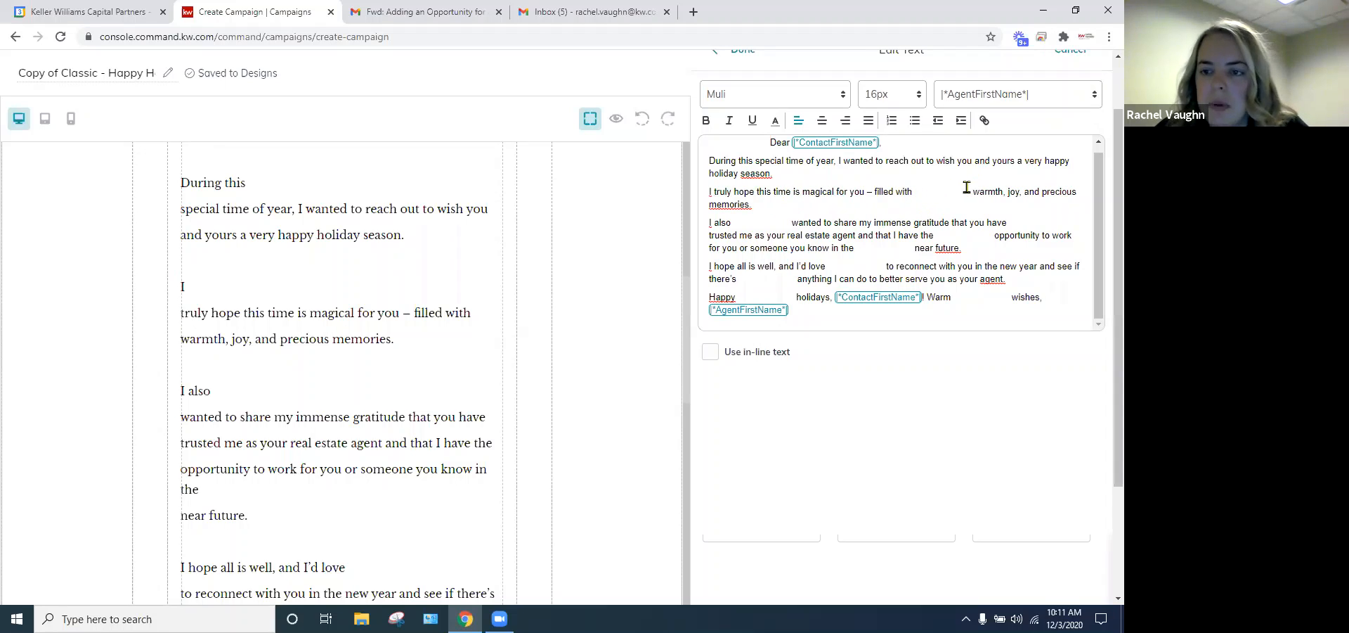
left_click_drag(972, 191, 910, 191)
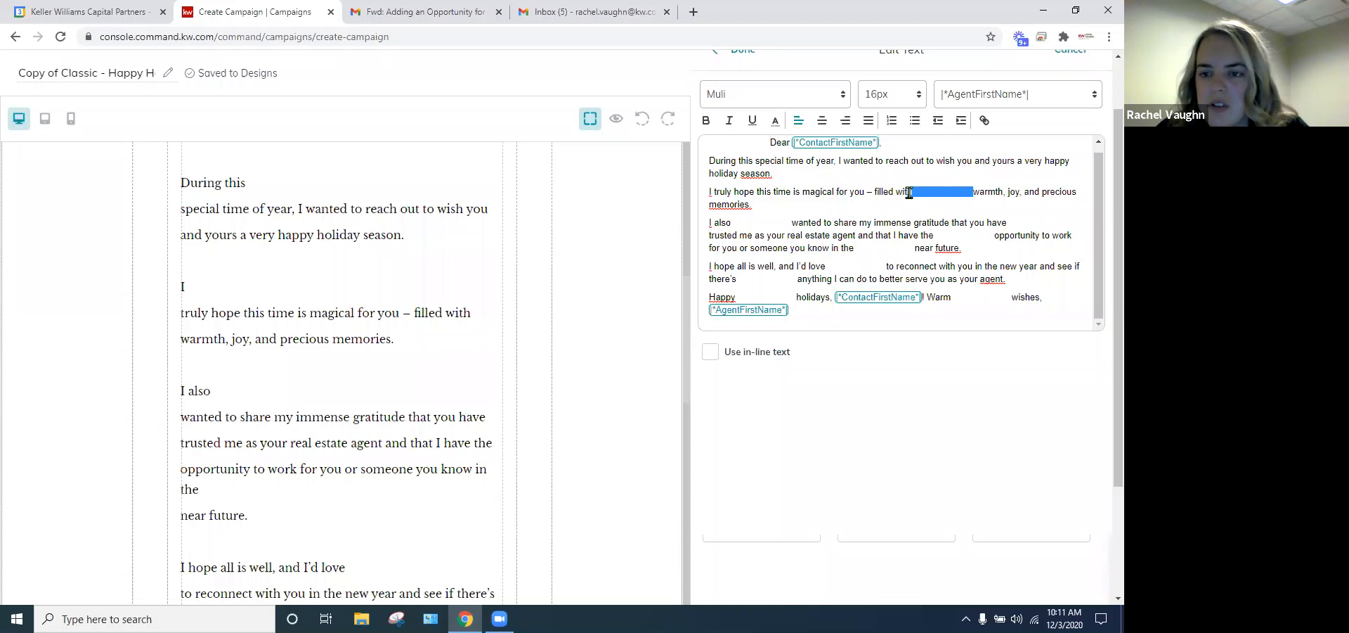
key("BackSpace")
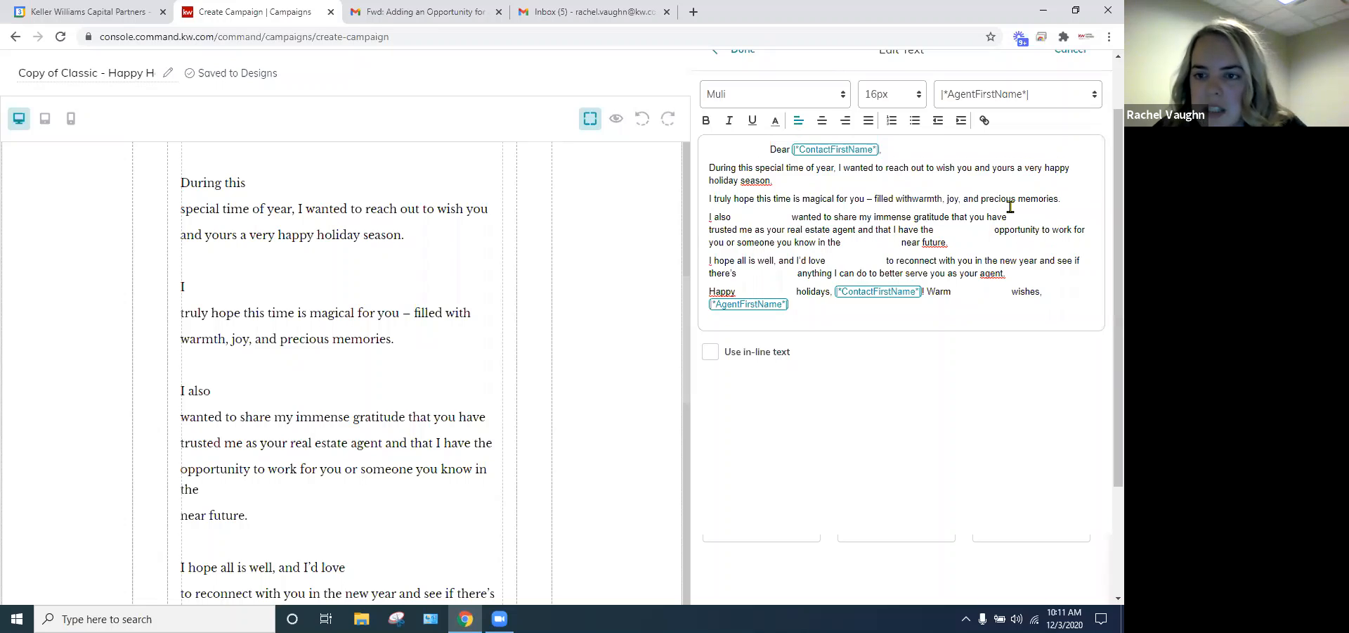
- Remove the extra spacing after "I also", "that you have" and "that I have the" in the gratitude paragraph
left_click_drag(789, 218, 734, 217)
key("BackSpace")
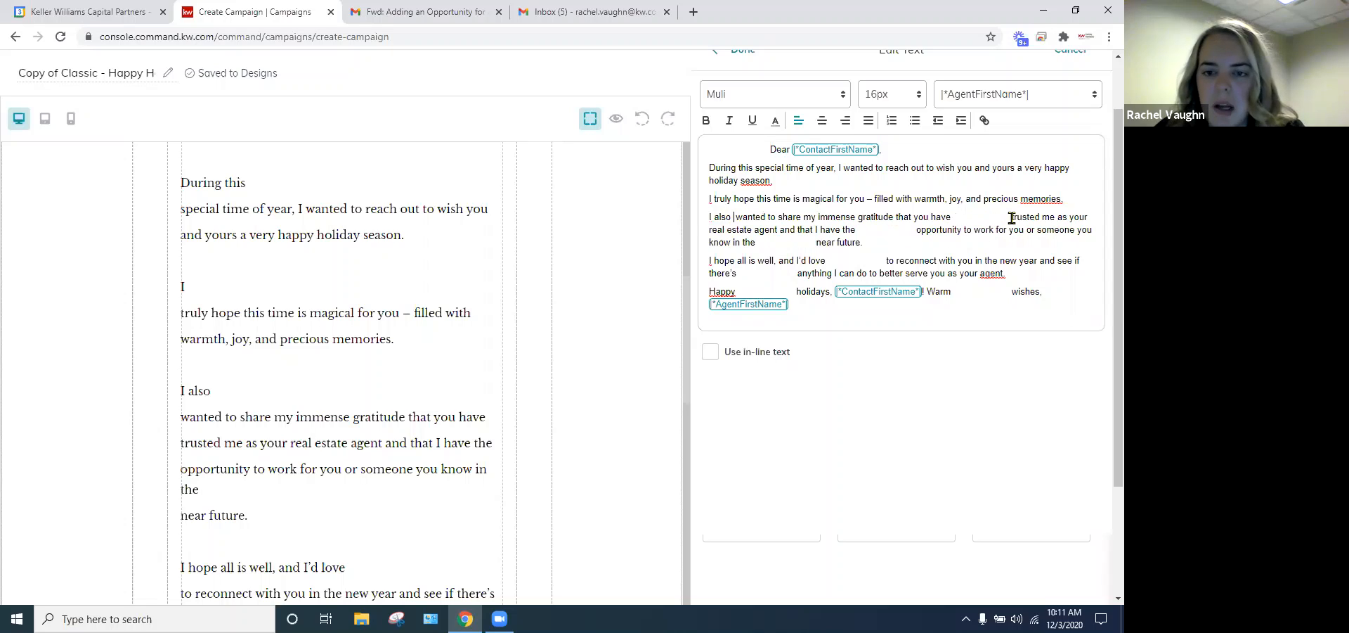
key("BackSpace")
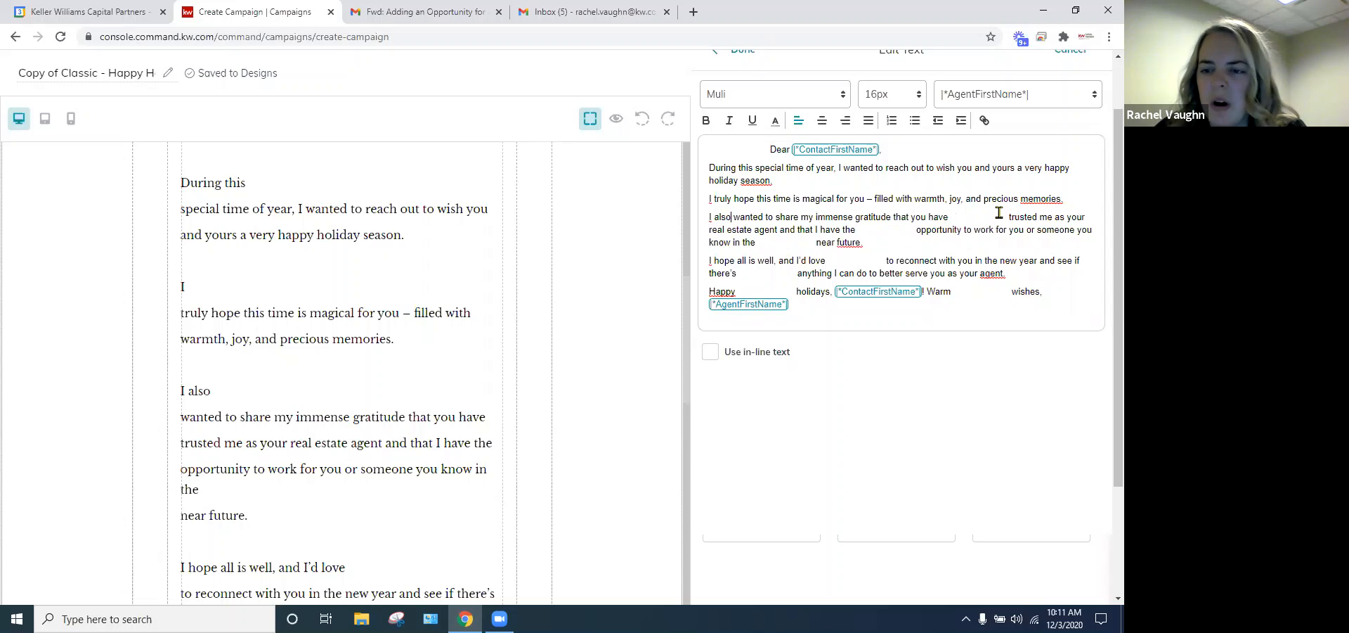
left_click_drag(1008, 217, 950, 217)
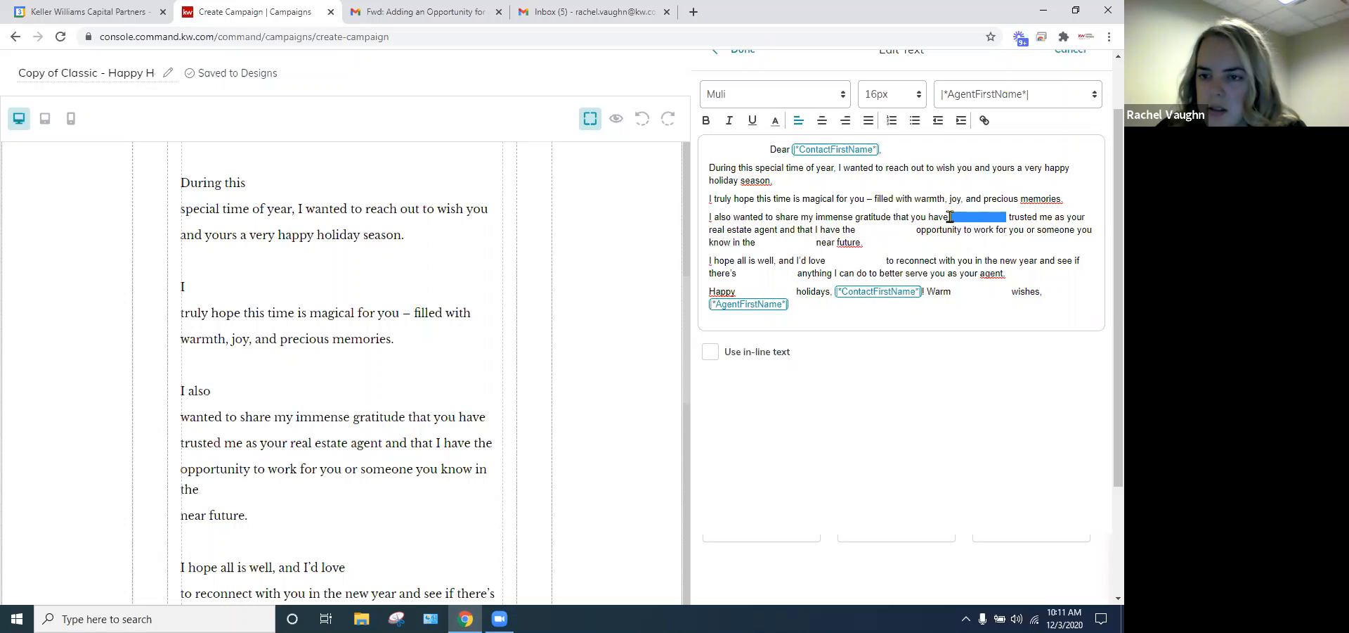
key("BackSpace")
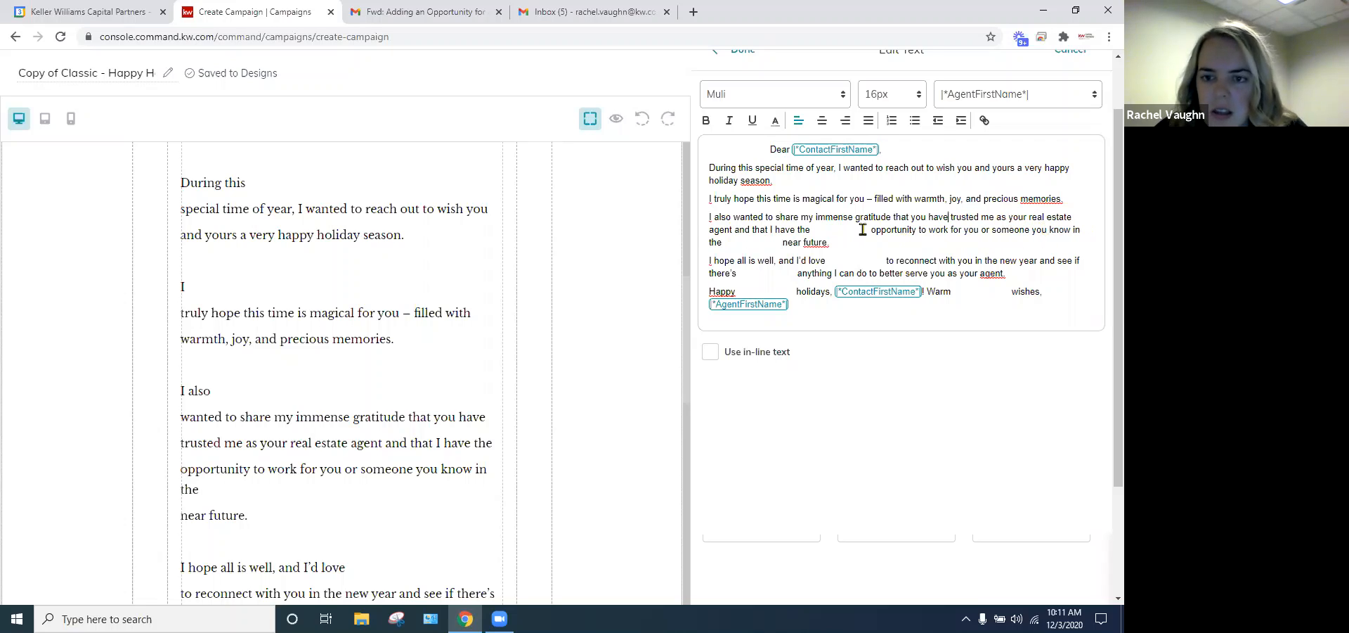
left_click_drag(875, 231, 819, 231)
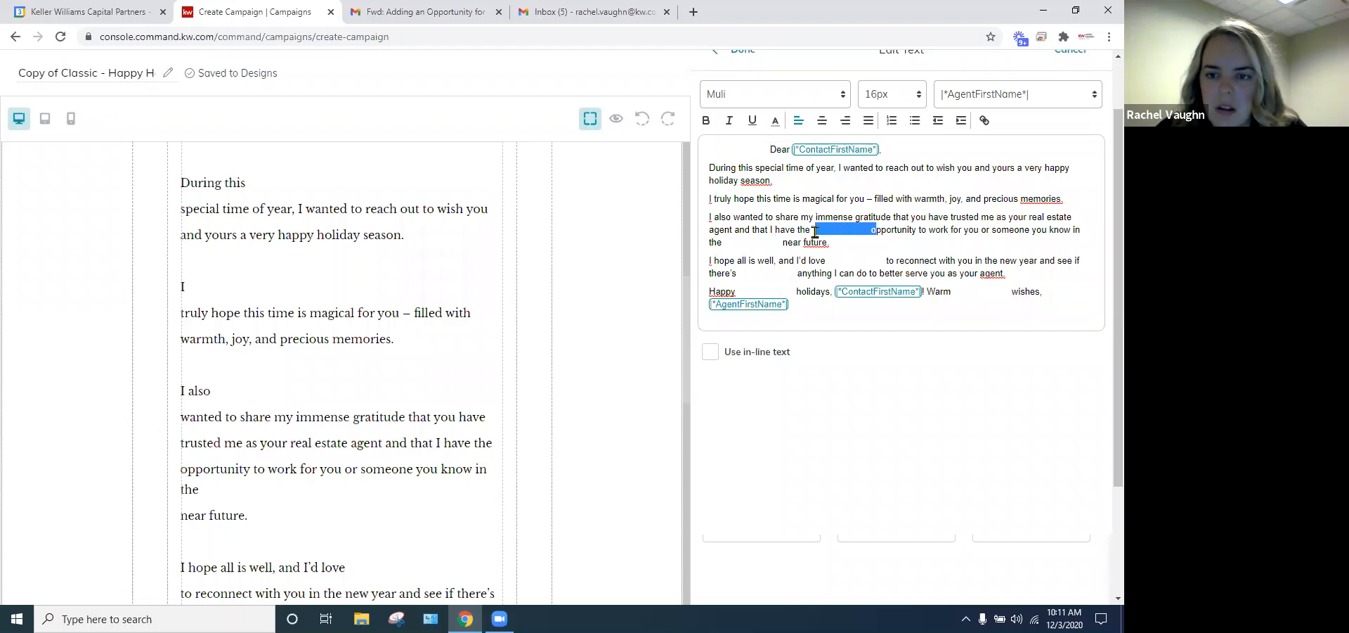
key("BackSpace")
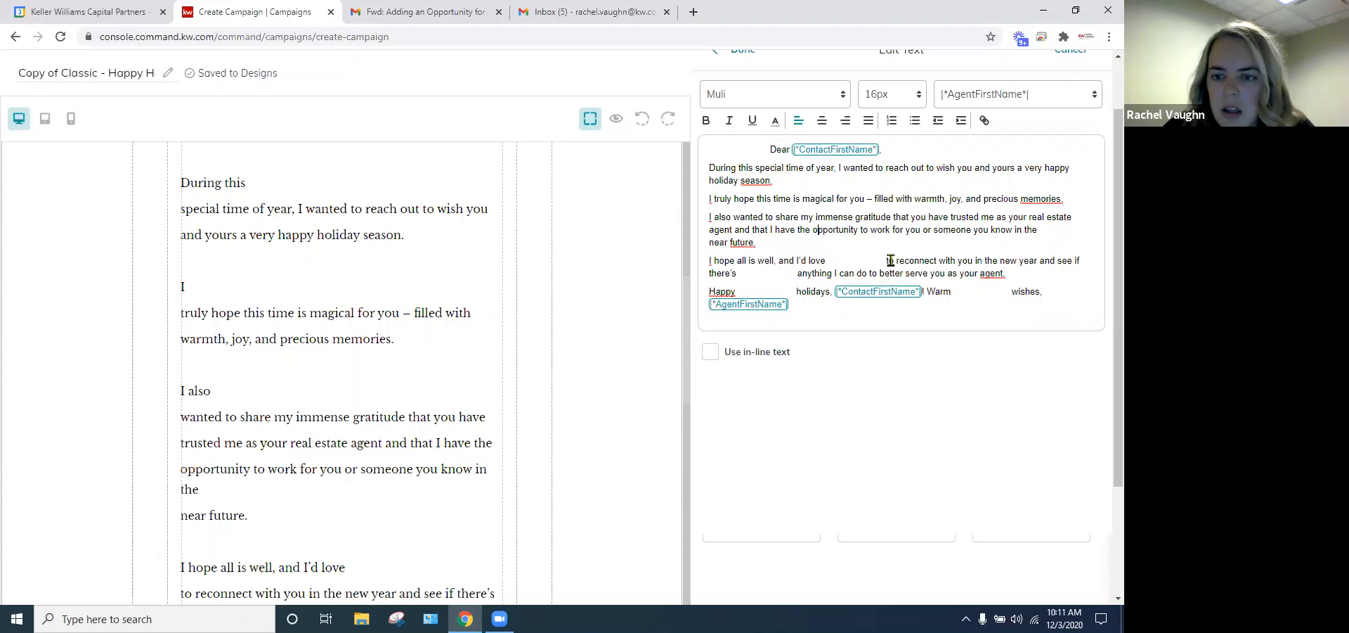
- Close the gaps in the "I hope all is well" paragraph and within the closing phrases "Happy holidays" and "Warm wishes"
left_click_drag(887, 260, 828, 260)
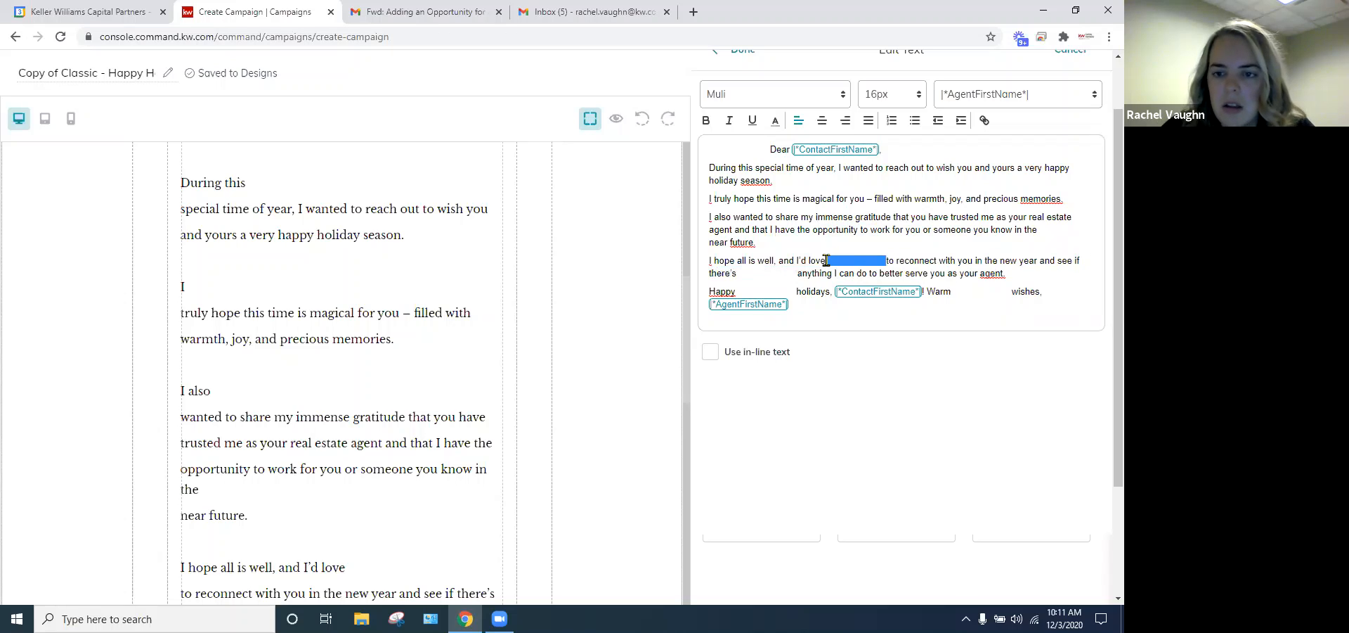
key("BackSpace")
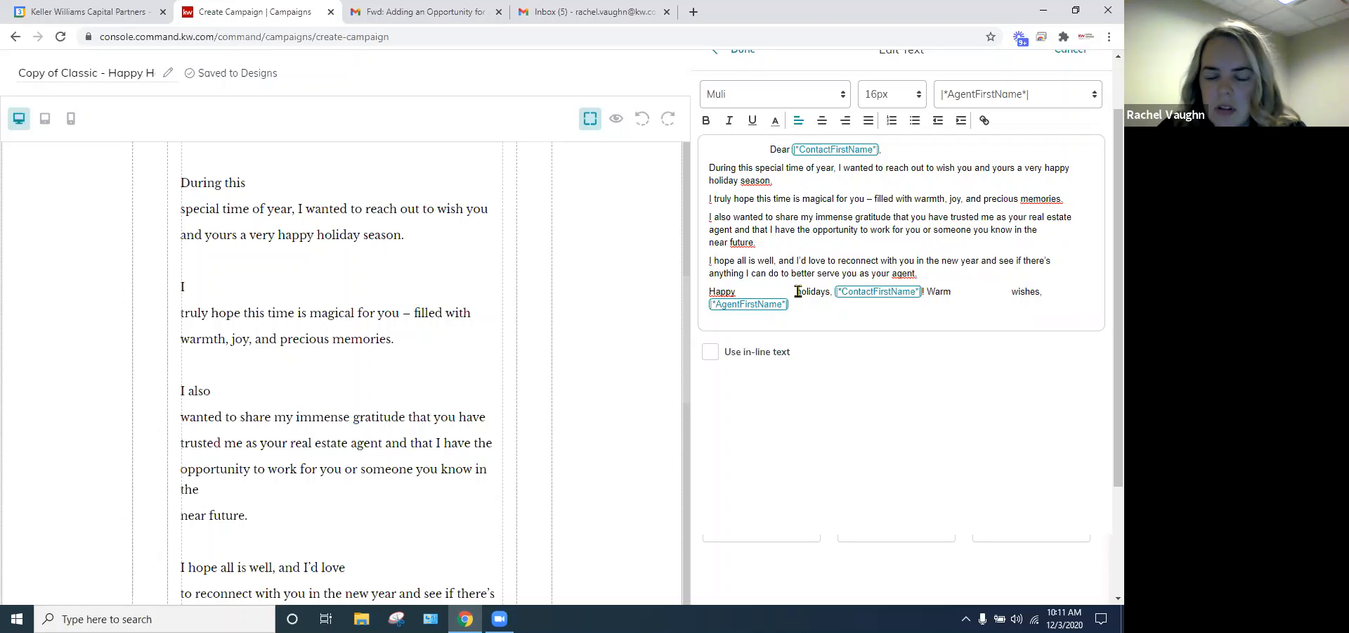
left_click_drag(799, 291, 739, 296)
key("BackSpace")
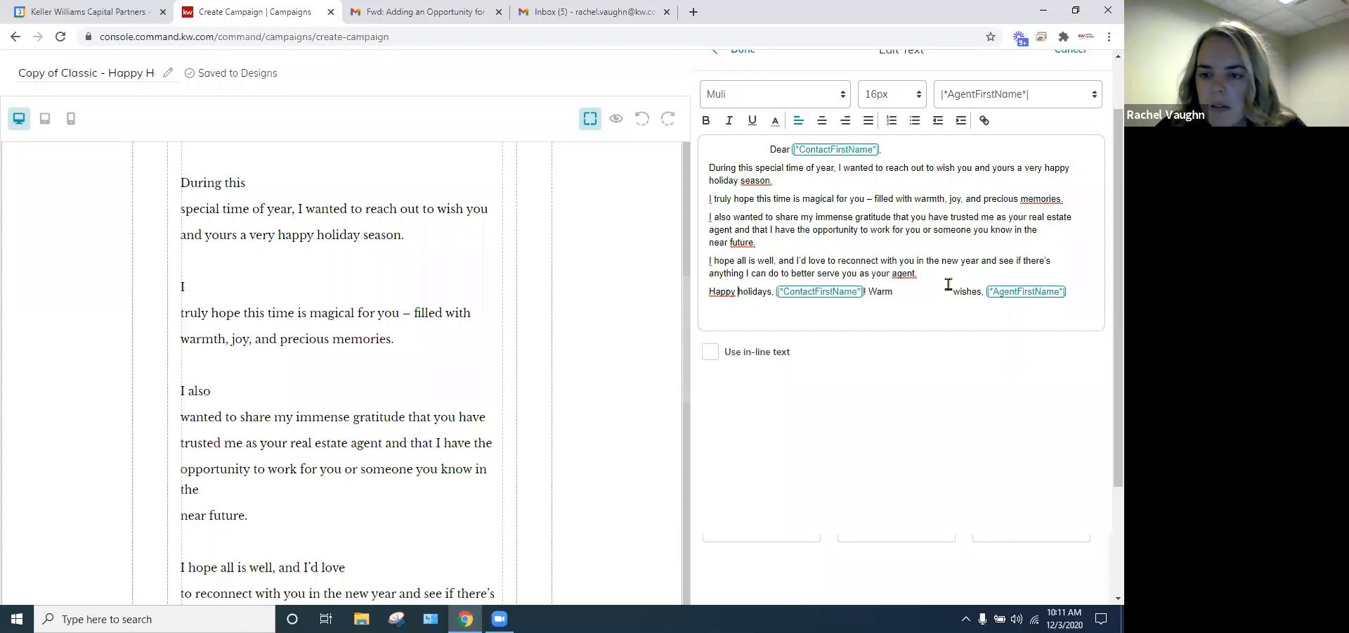
left_click_drag(894, 292, 953, 293)
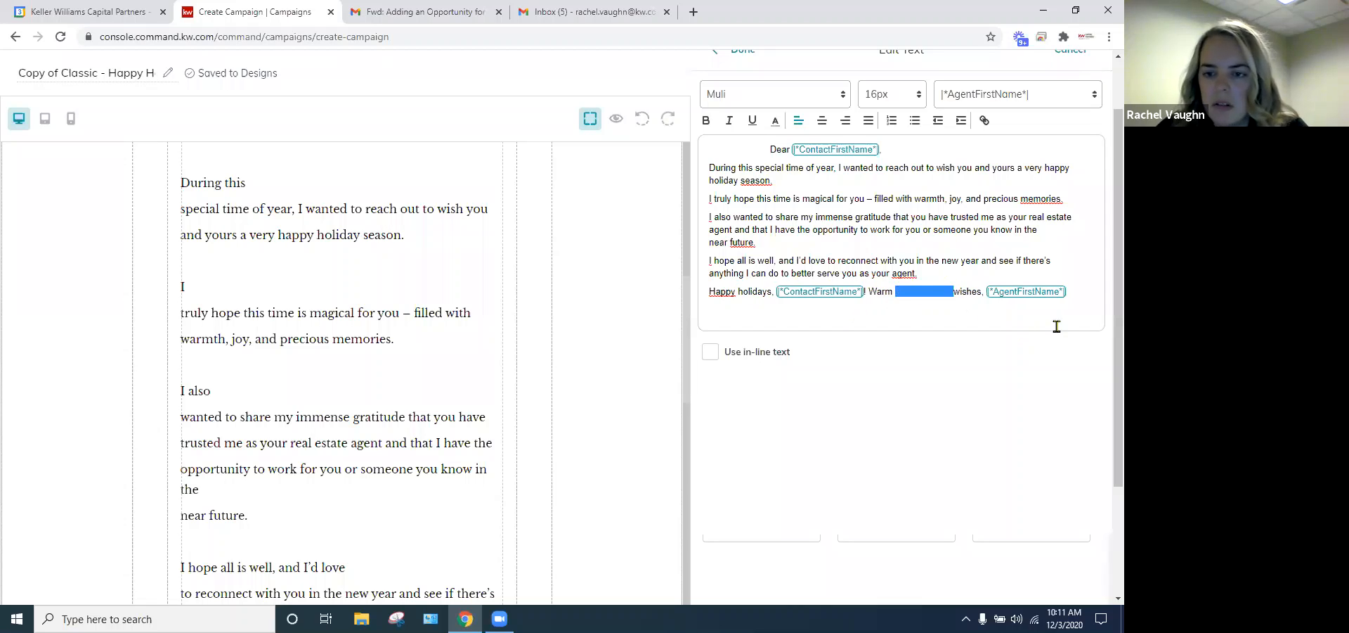
key("BackSpace")
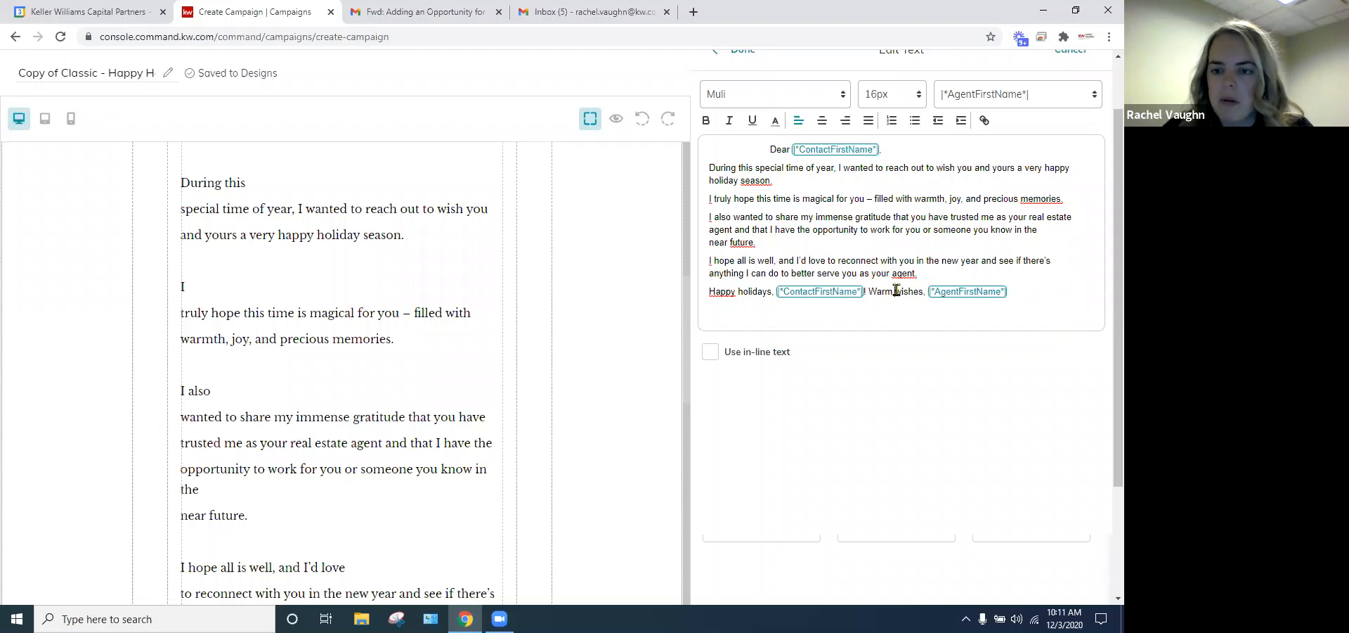
- Finish editing the message text and check its paragraph spacing in the email layout
left_click(869, 291)
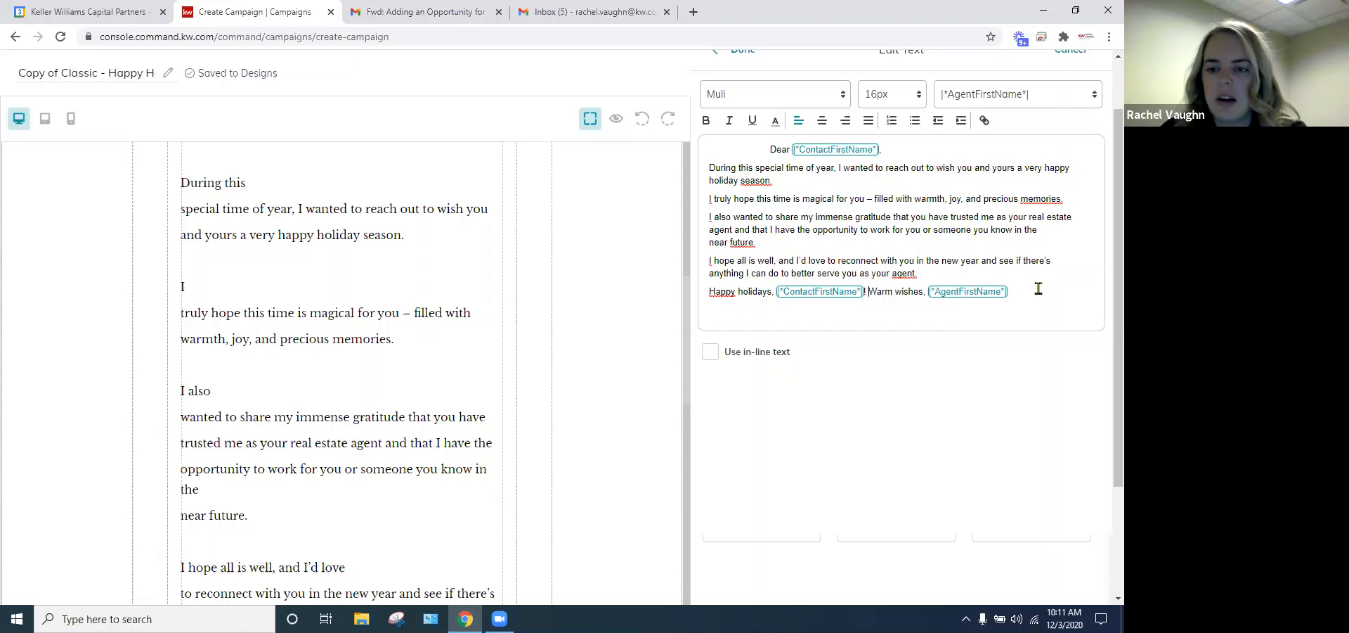
scroll(1047, 288, "up", 1)
scroll(1045, 281, "down", 1)
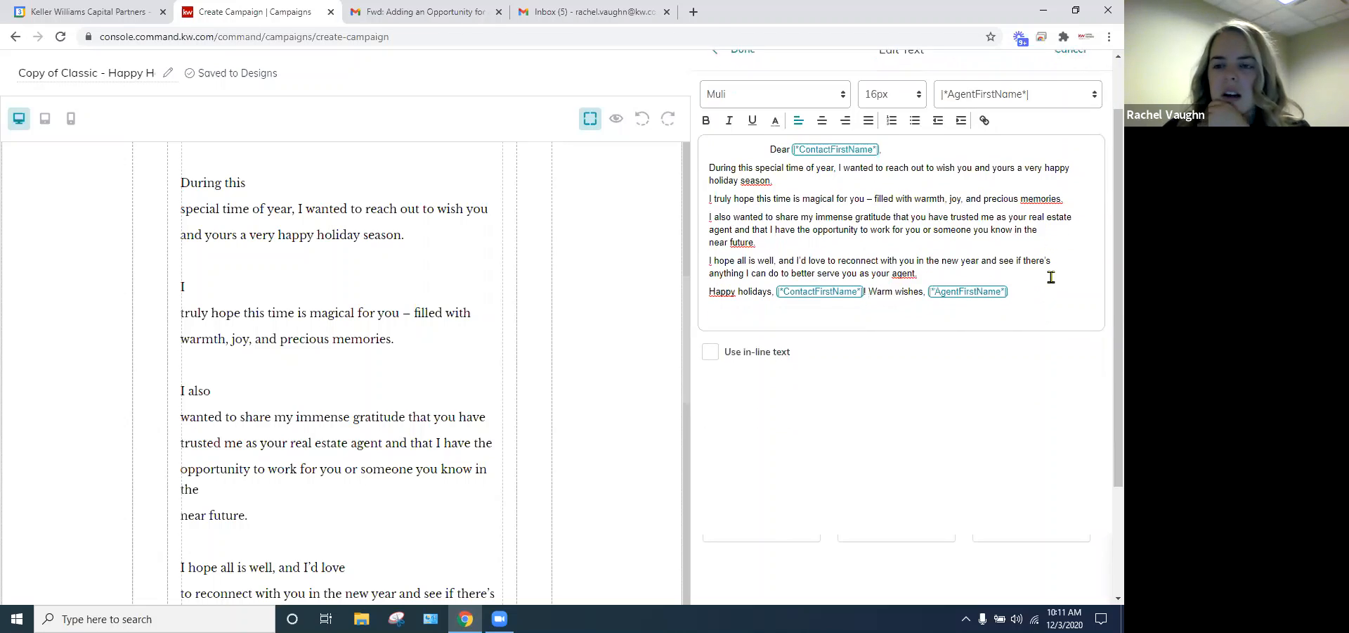
scroll(1044, 275, "up", 1)
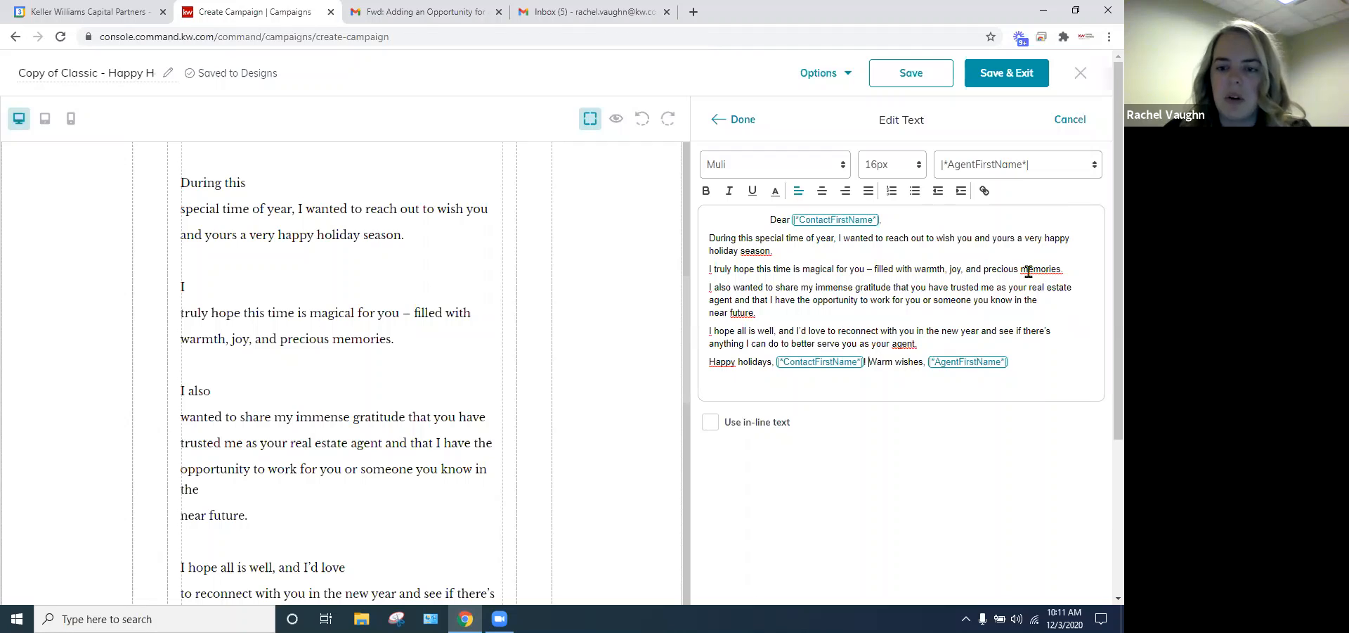
left_click(741, 128)
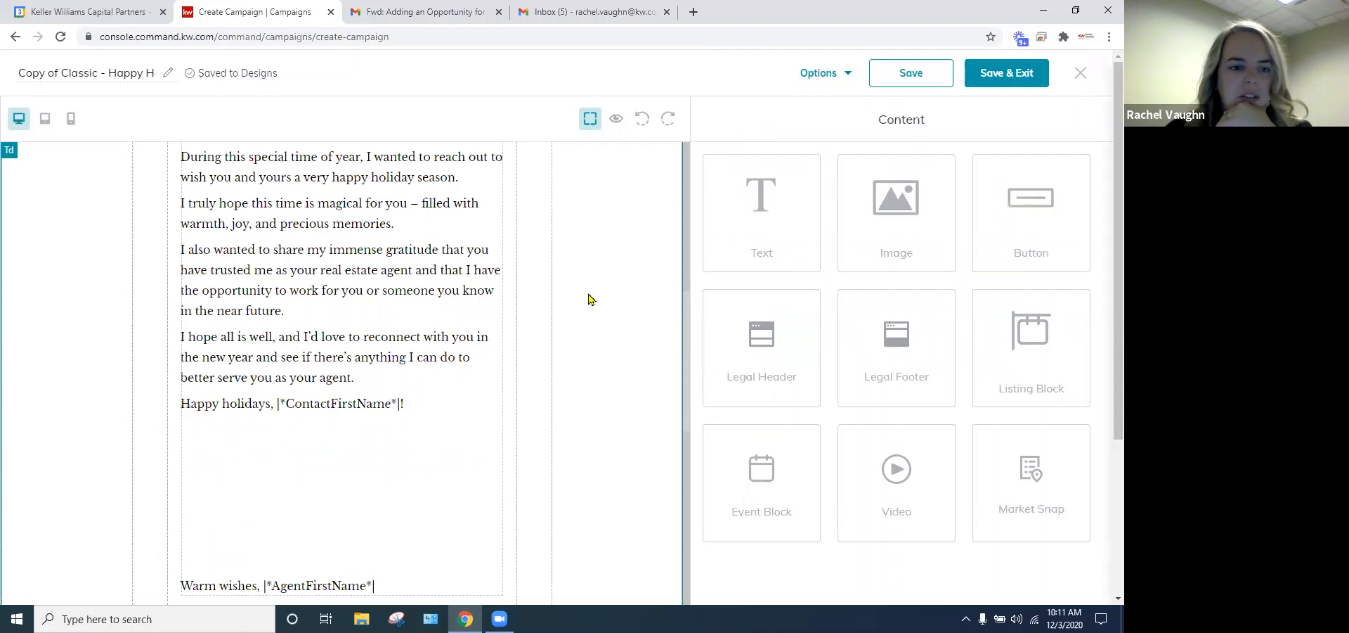
scroll(467, 319, "up", 5)
scroll(469, 339, "down", 2)
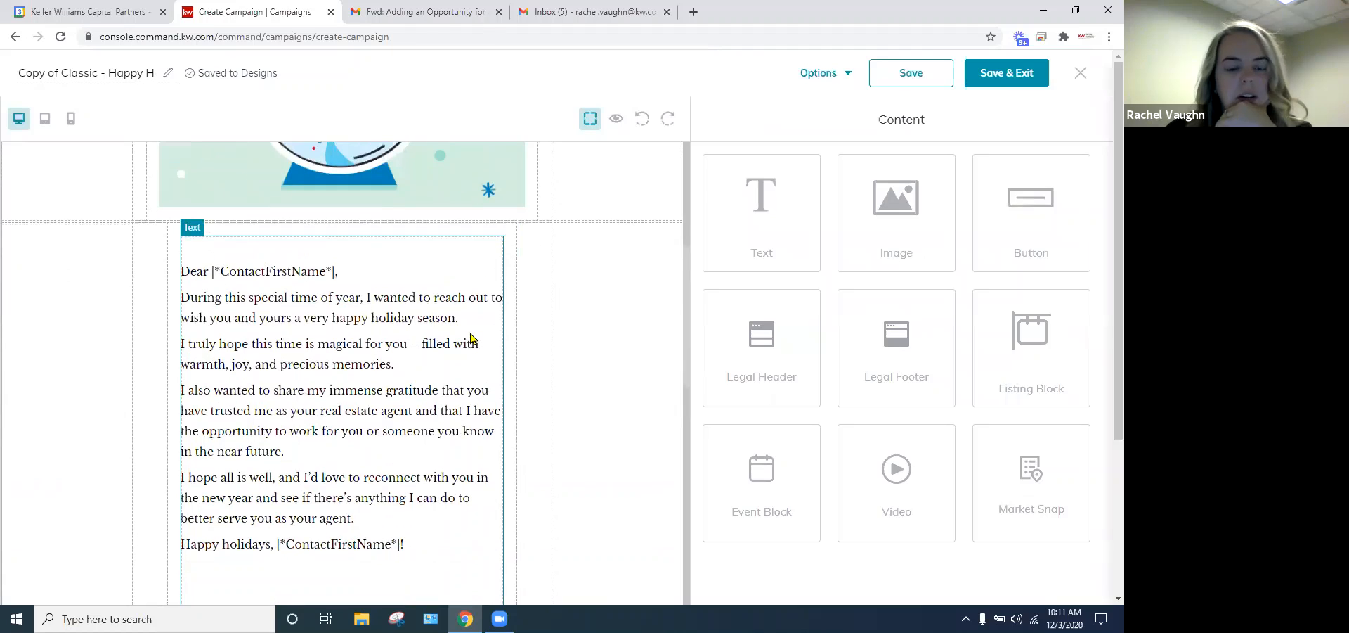
- Reopen the message text and insert a space between "holiday season." and "I truly hope"
left_click(465, 262)
left_click(476, 229)
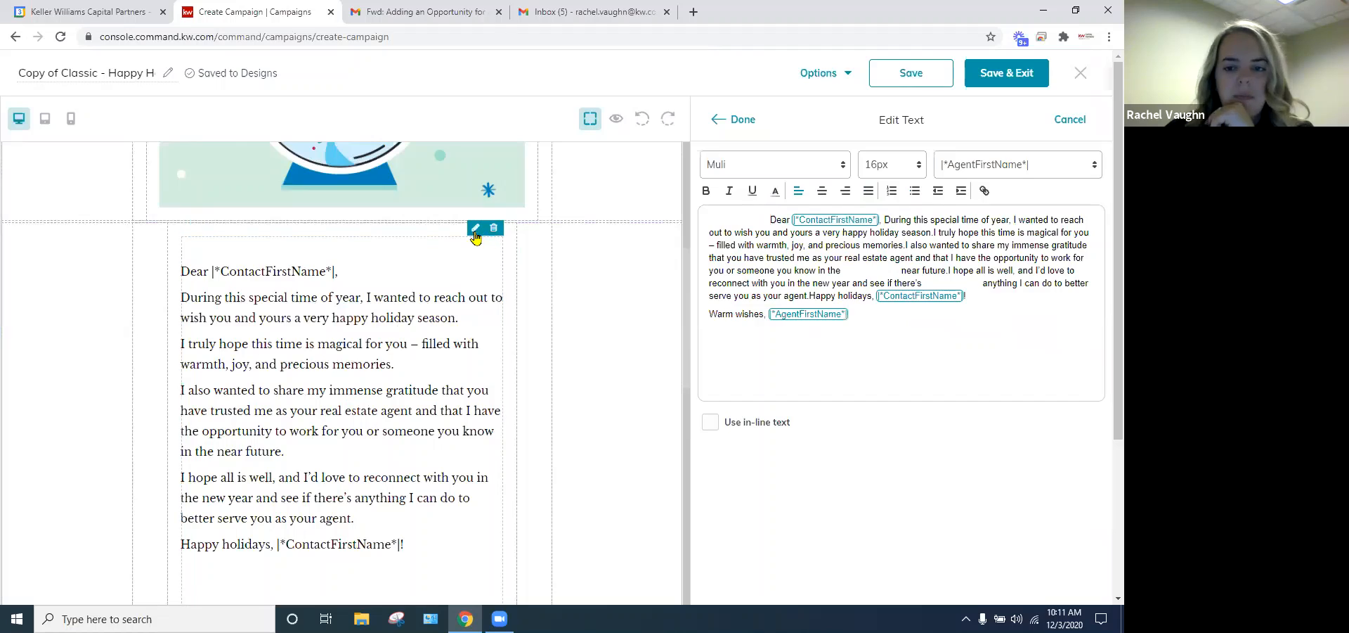
left_click(939, 233)
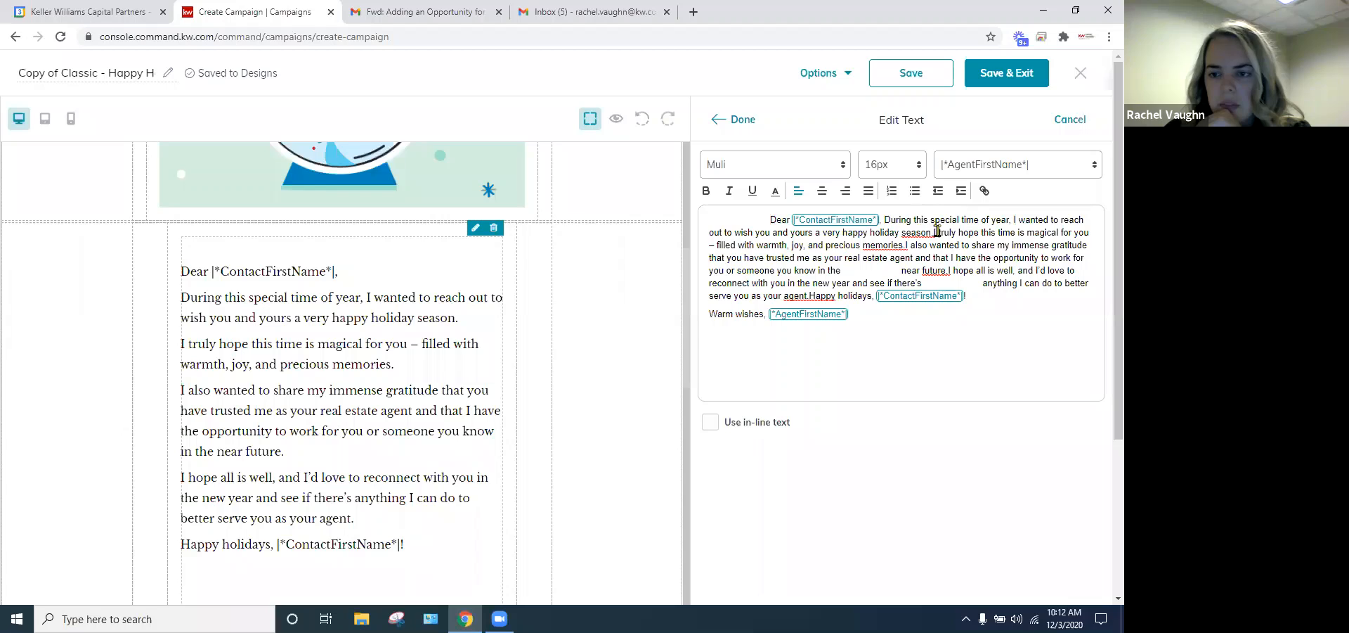
scroll(337, 309, "down", 3)
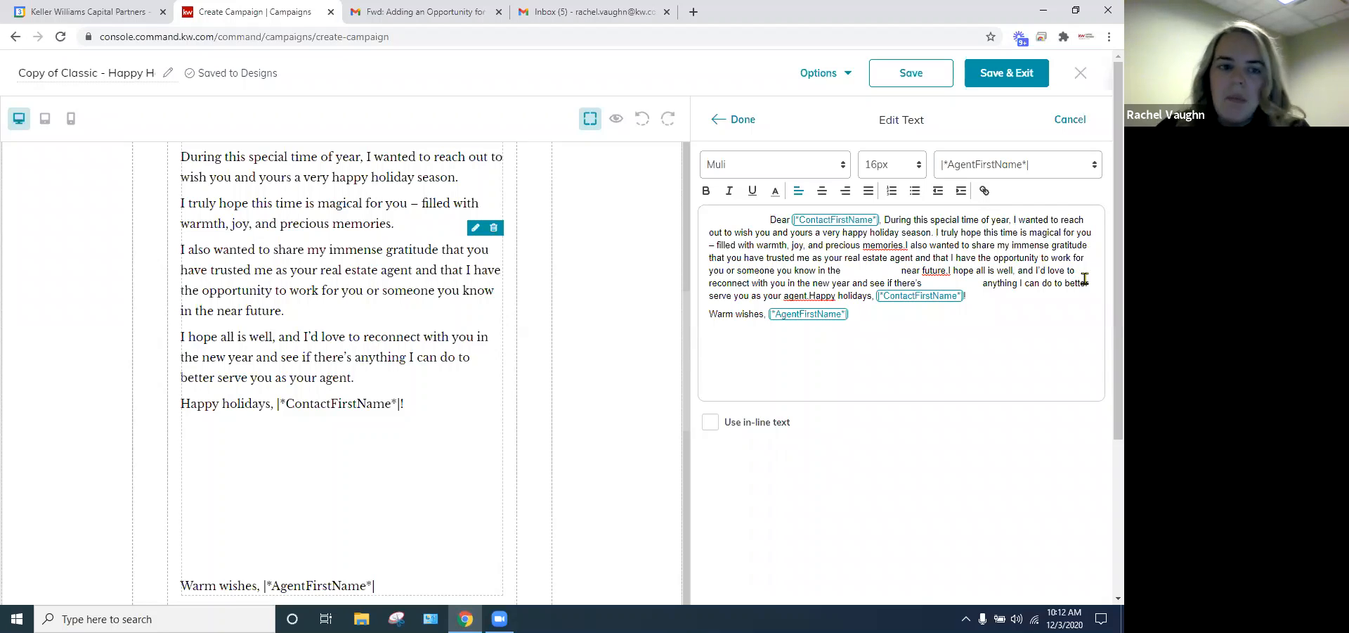
- Remove the leading gap before "Dear" and start a new paragraph at "I truly hope this time is magical"
scroll(411, 289, "up", 2)
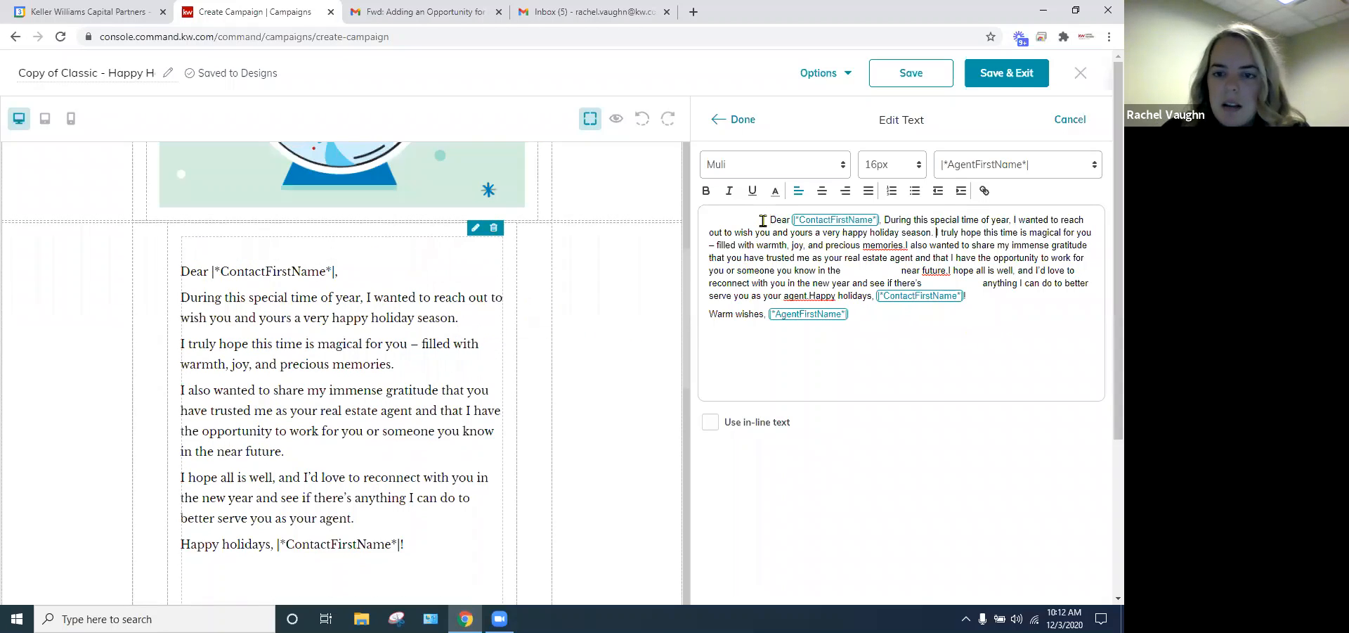
left_click_drag(772, 218, 714, 233)
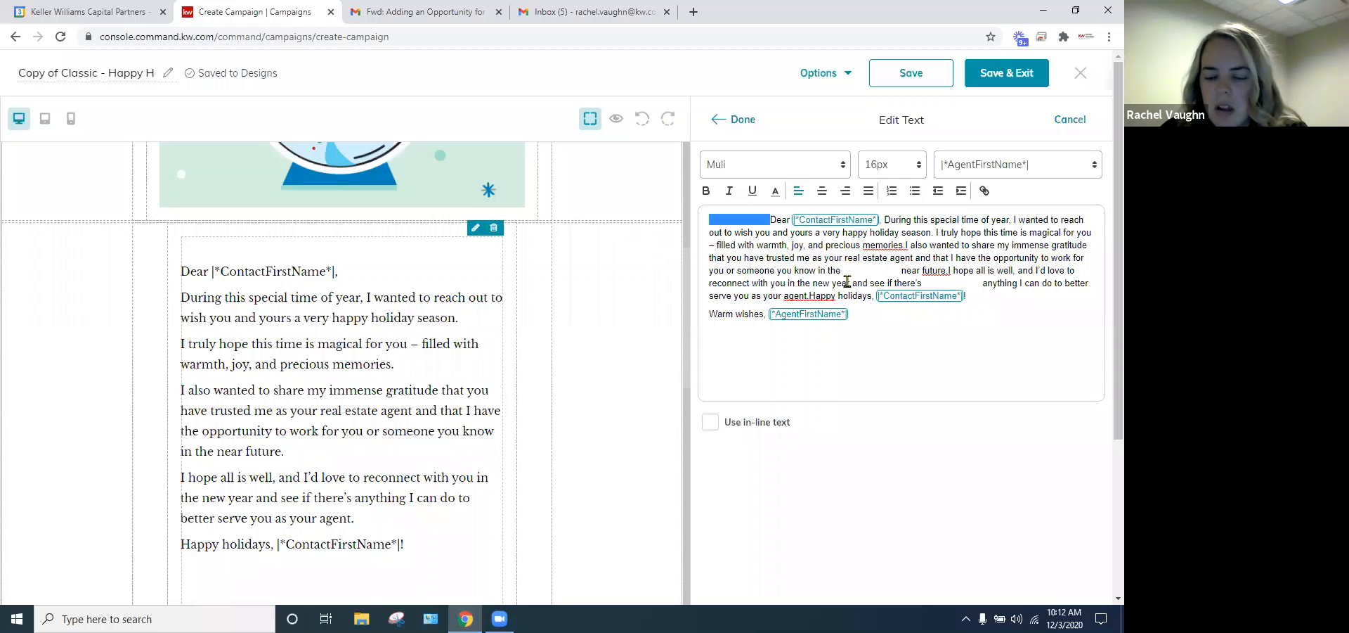
key("BackSpace")
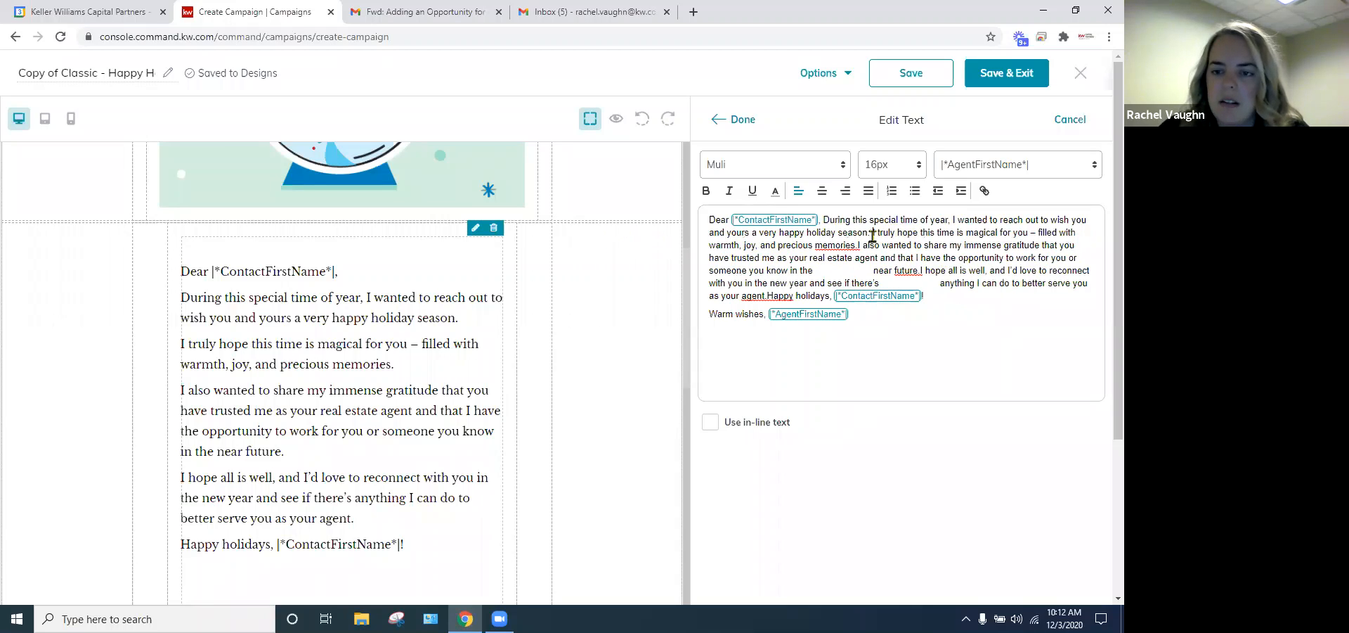
key("Return")
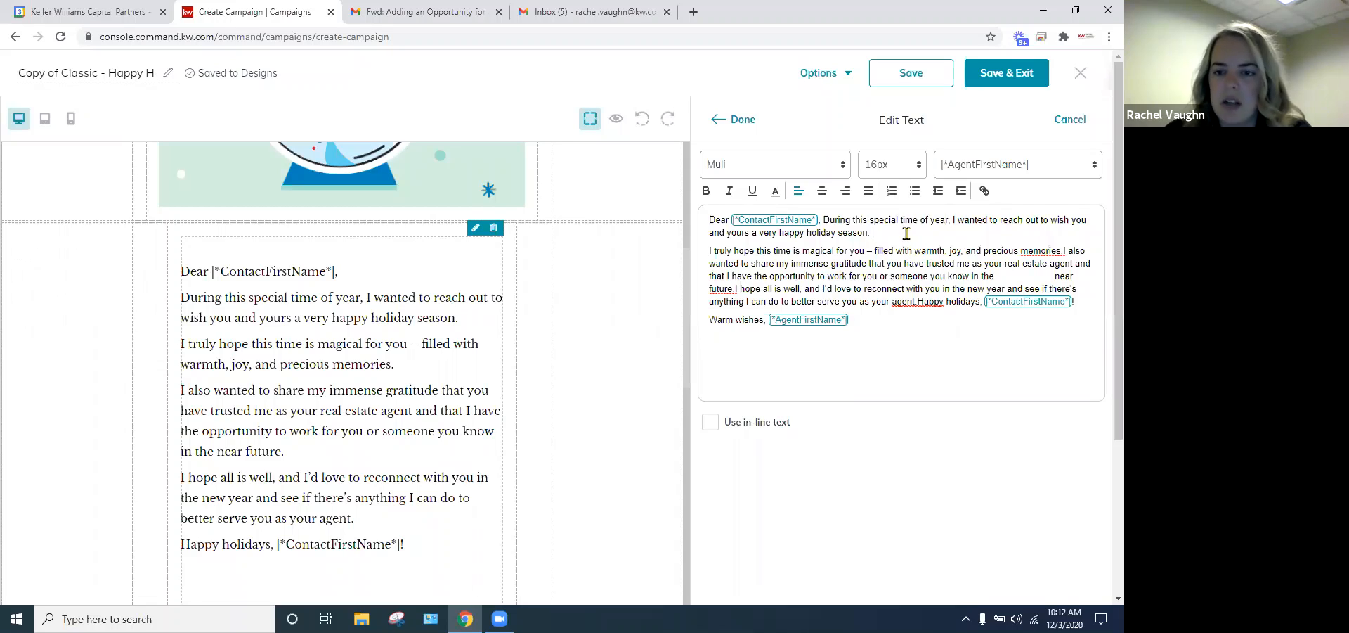
- Start new paragraphs at "I also wanted to share", "I hope all is well" and "Happy holidays" in the message text
left_click(1067, 250)
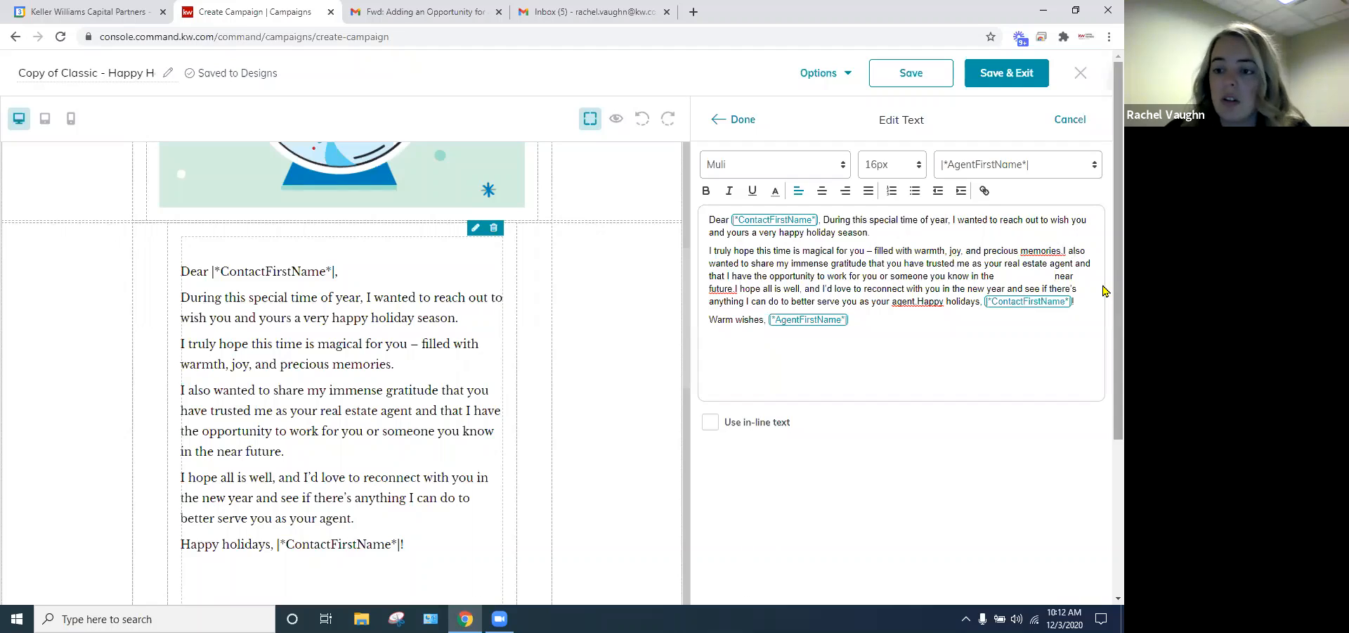
key("Return")
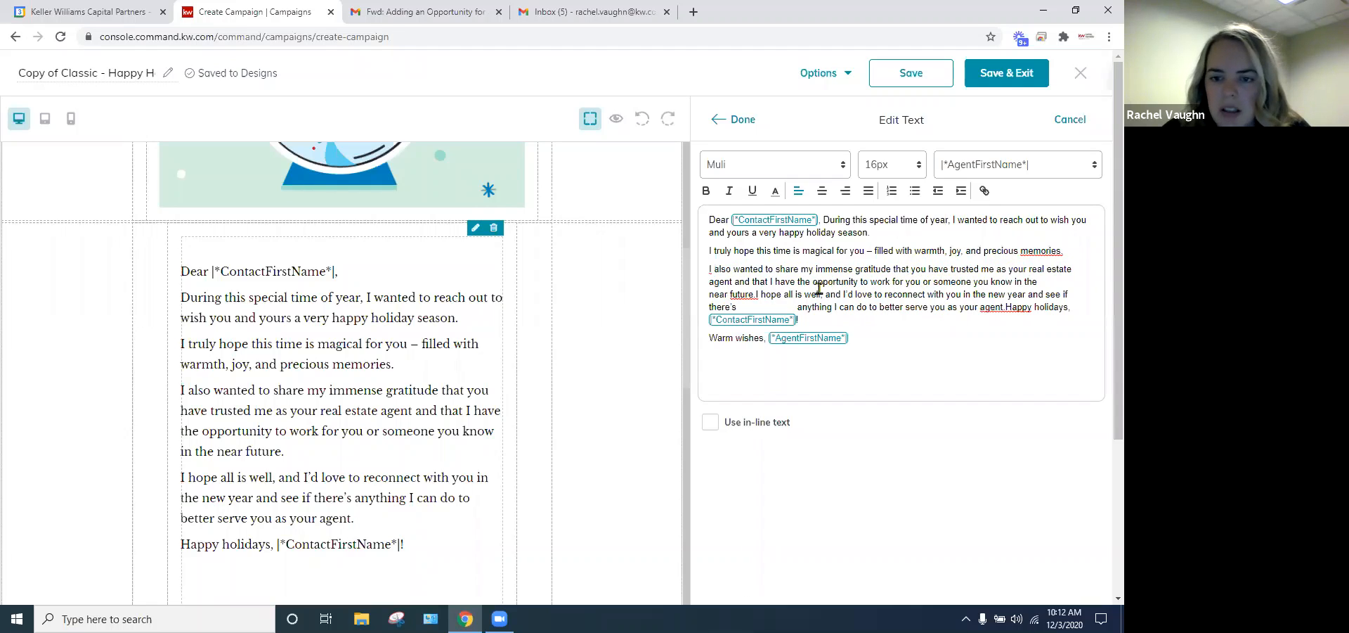
left_click(756, 294)
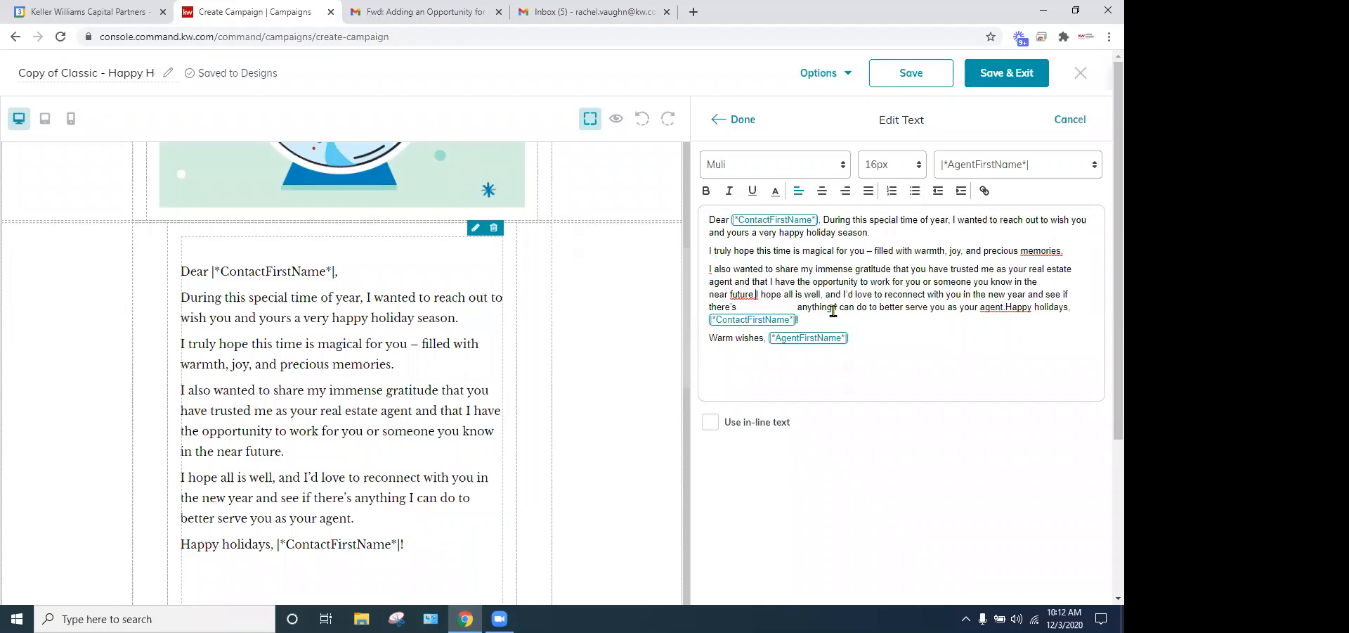
key("Return")
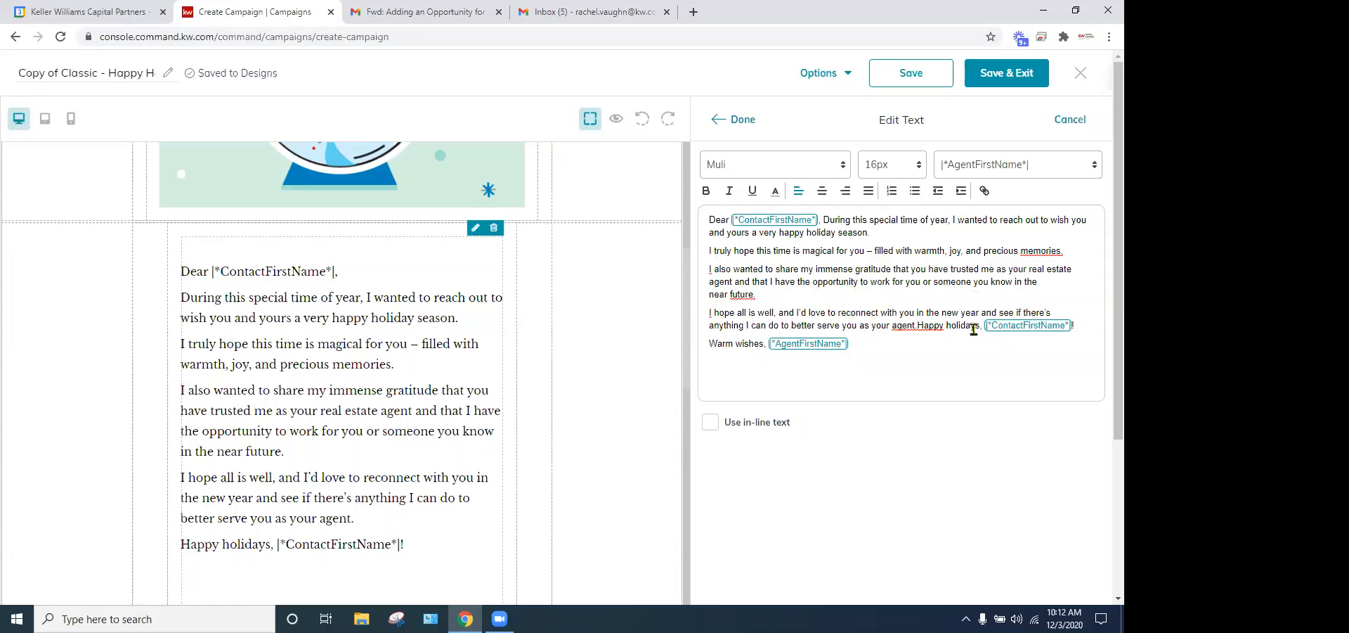
left_click(918, 325)
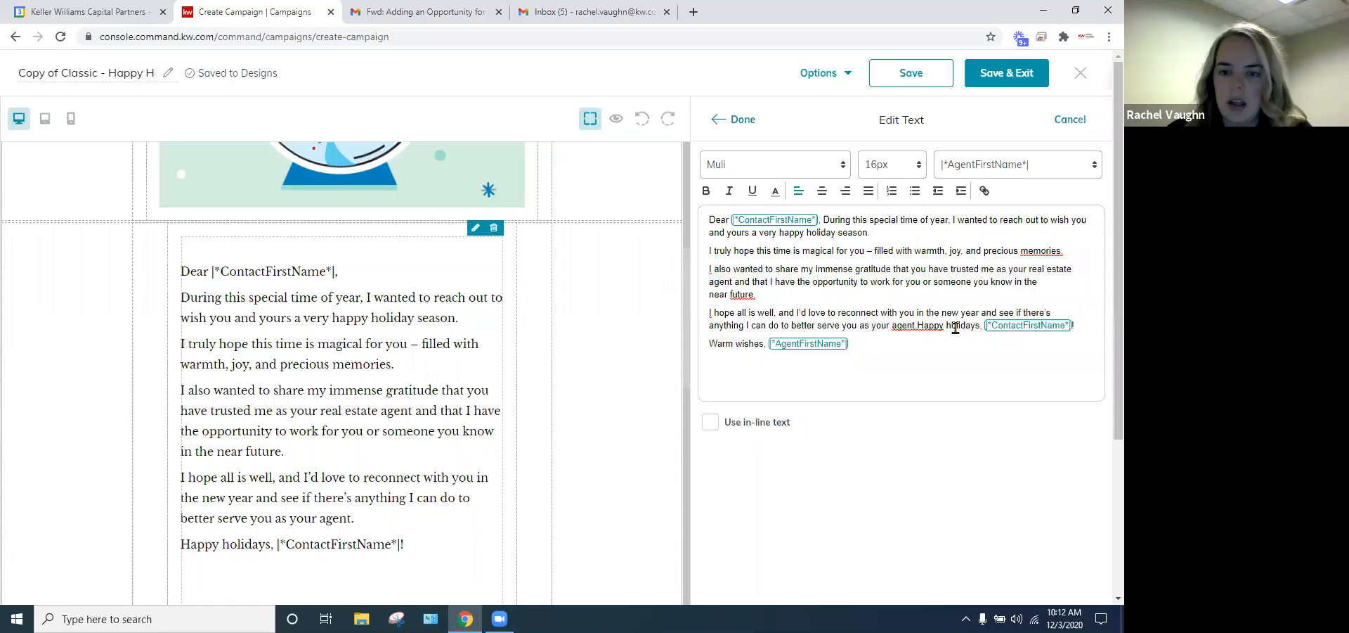
key("Return")
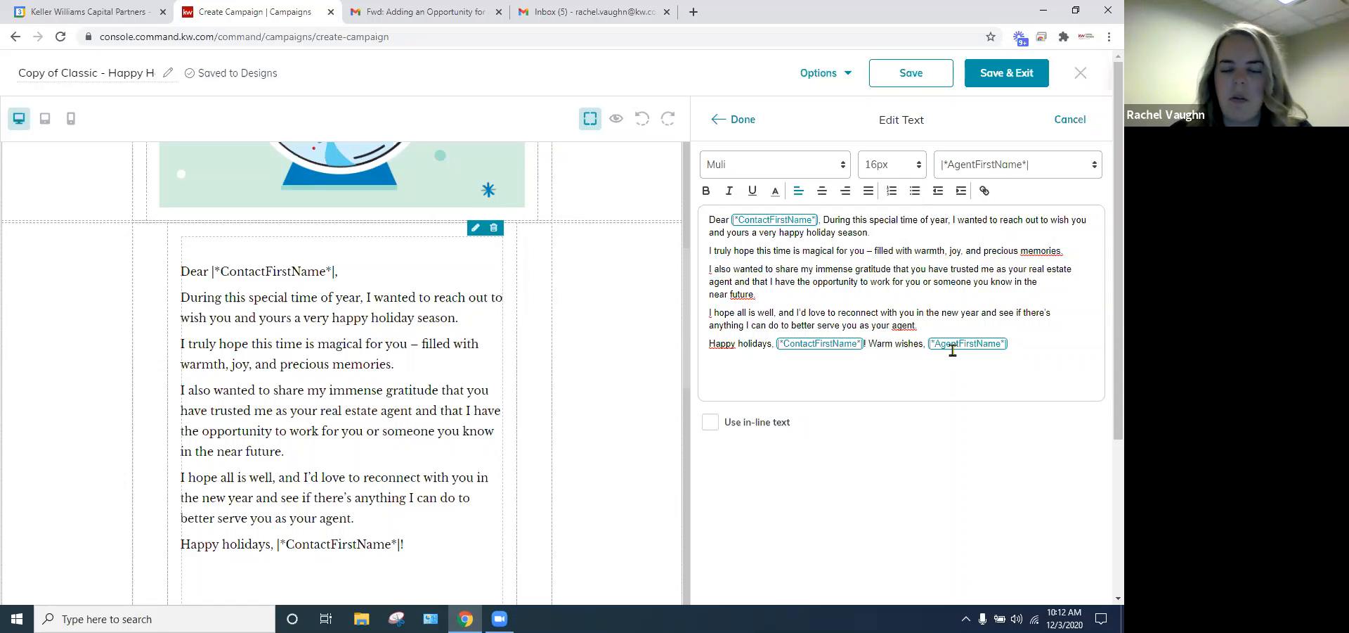
- Save the edited design template and reload the campaign creation page, confirming the reload
left_click(909, 77)
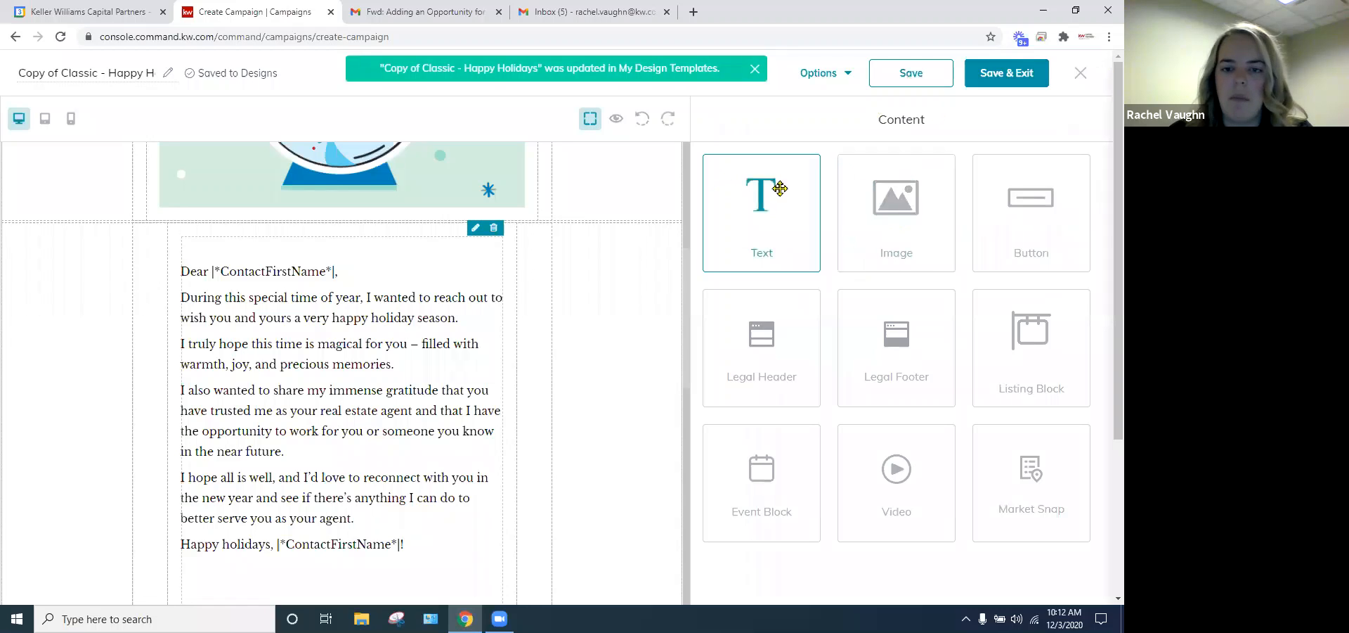
left_click(476, 227)
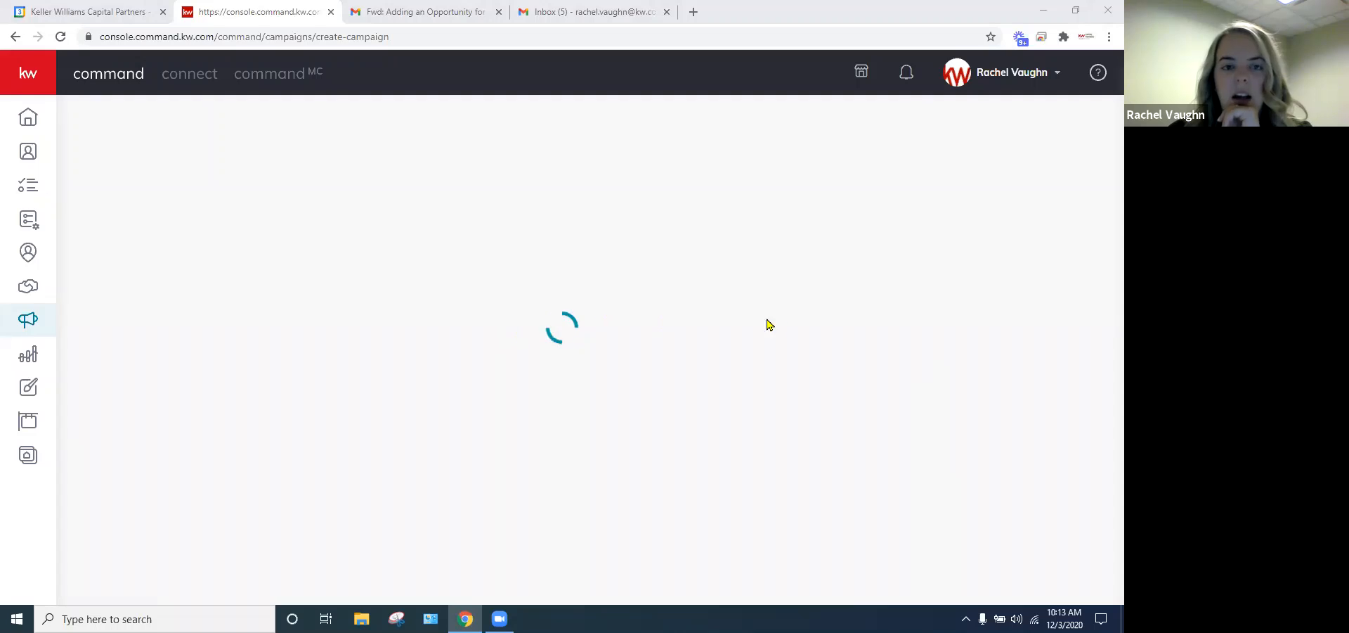
left_click(800, 318)
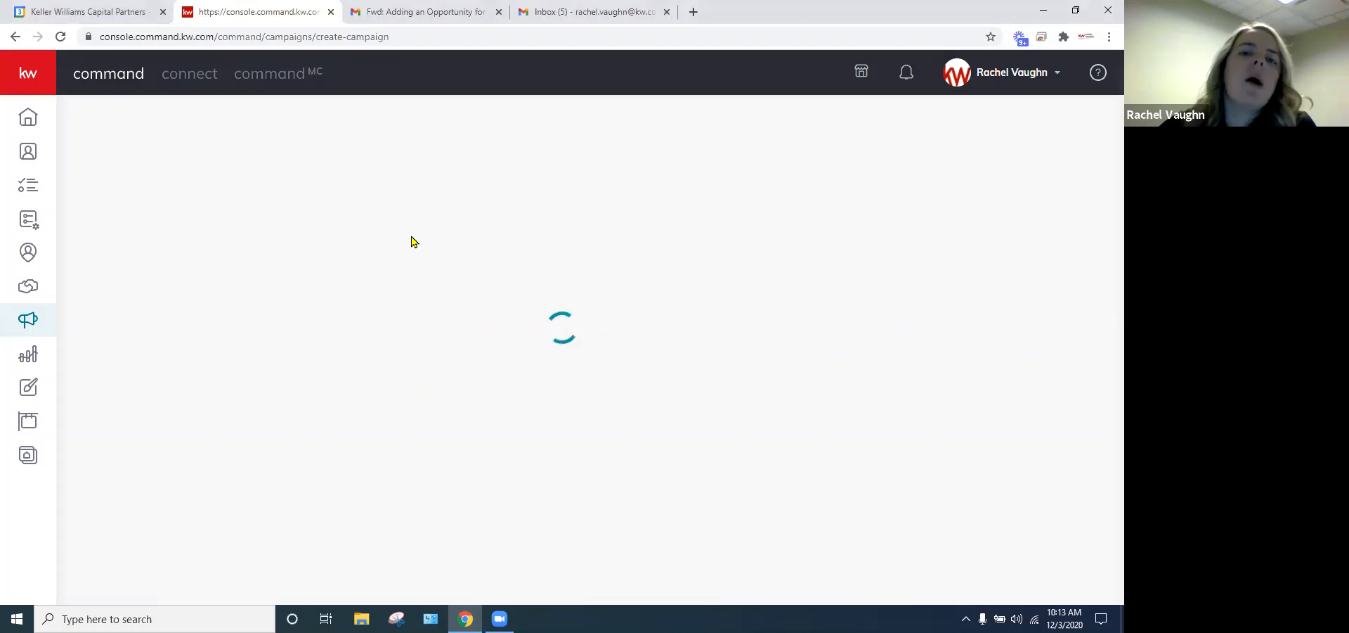
left_click(60, 37)
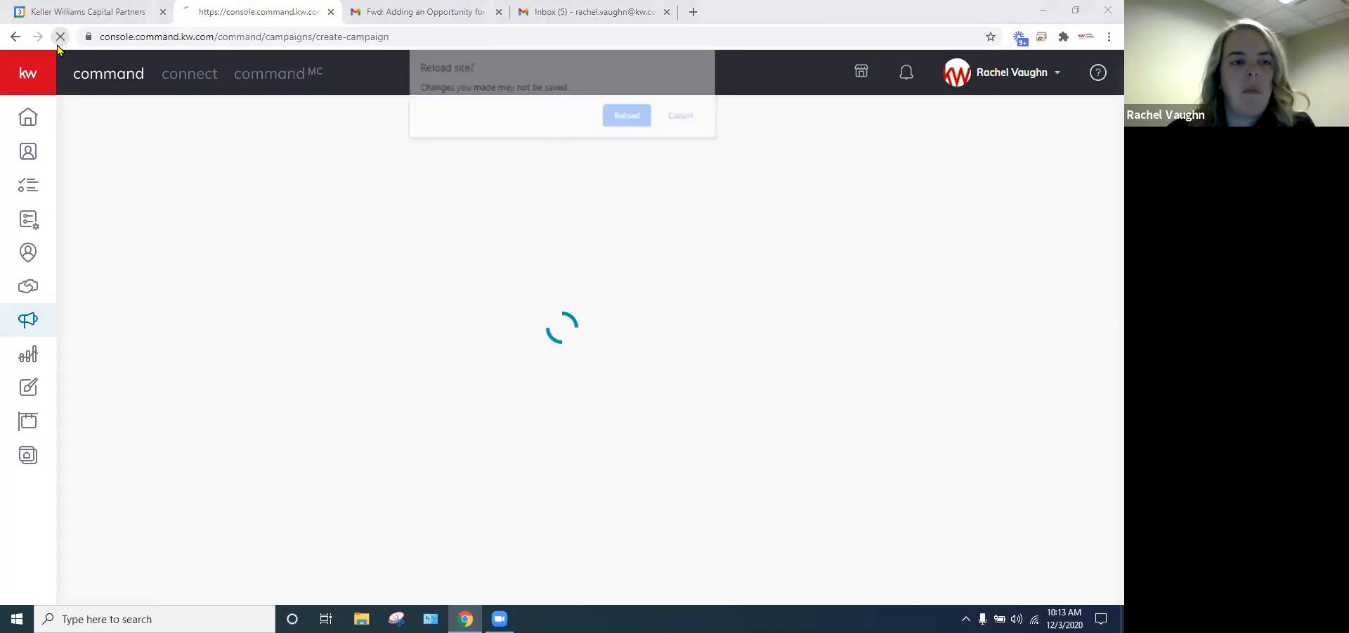
left_click(628, 116)
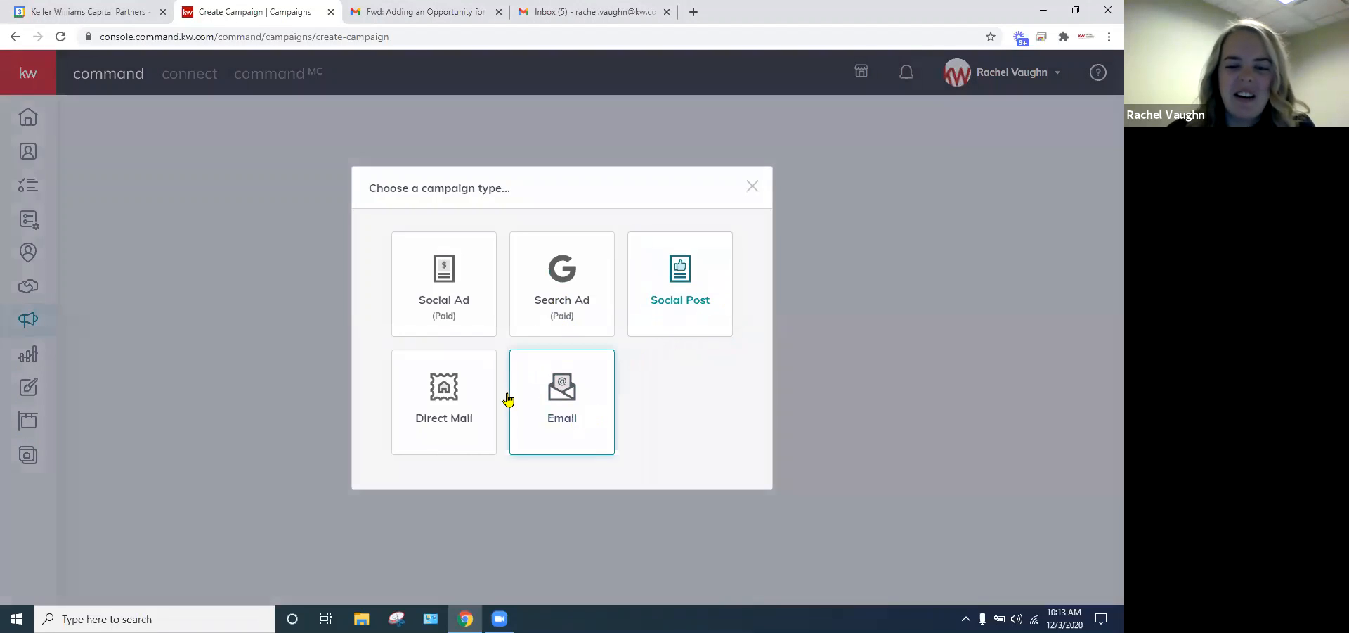
- Set up a new email campaign named "123" with the goal Other, run through Command Email
left_click(562, 401)
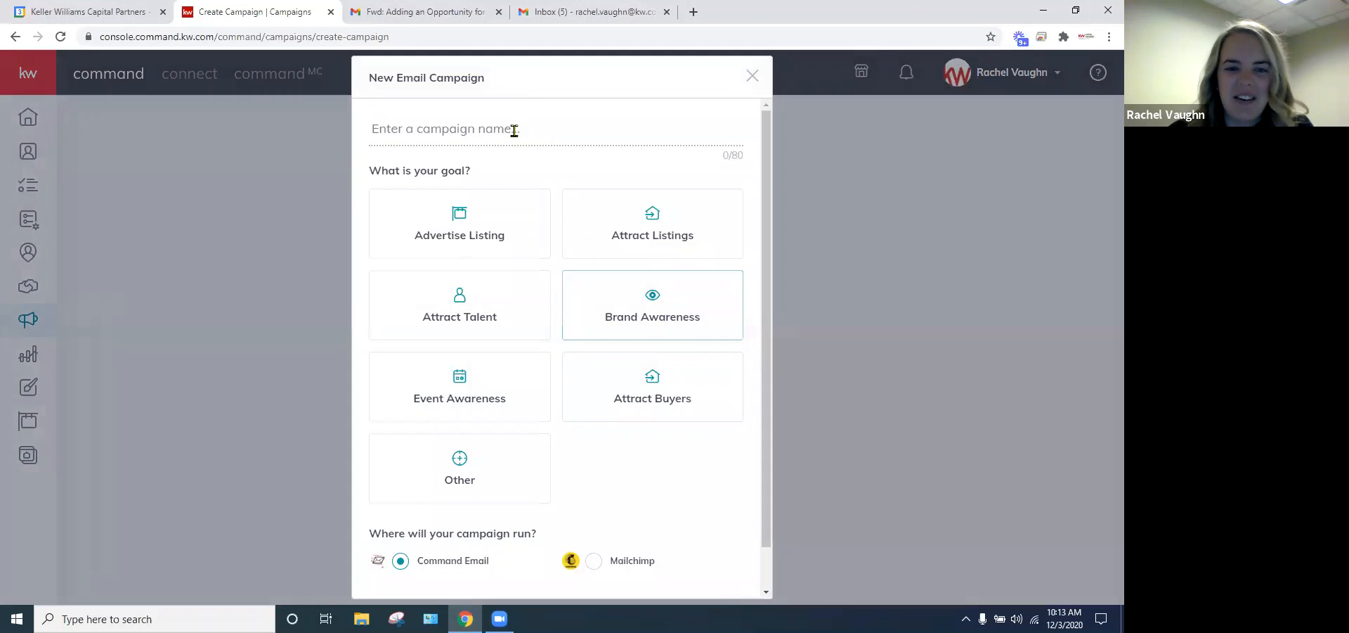
left_click(508, 125)
type("123")
scroll(488, 361, "down", 1)
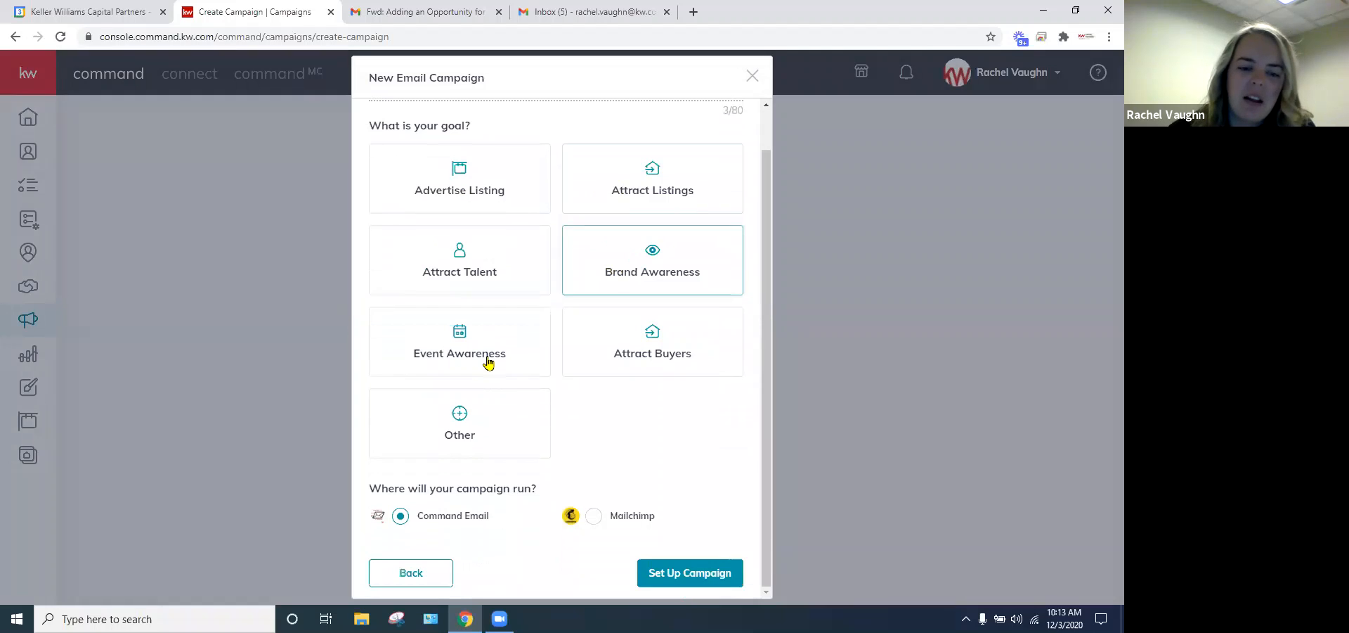
left_click(461, 424)
left_click(722, 577)
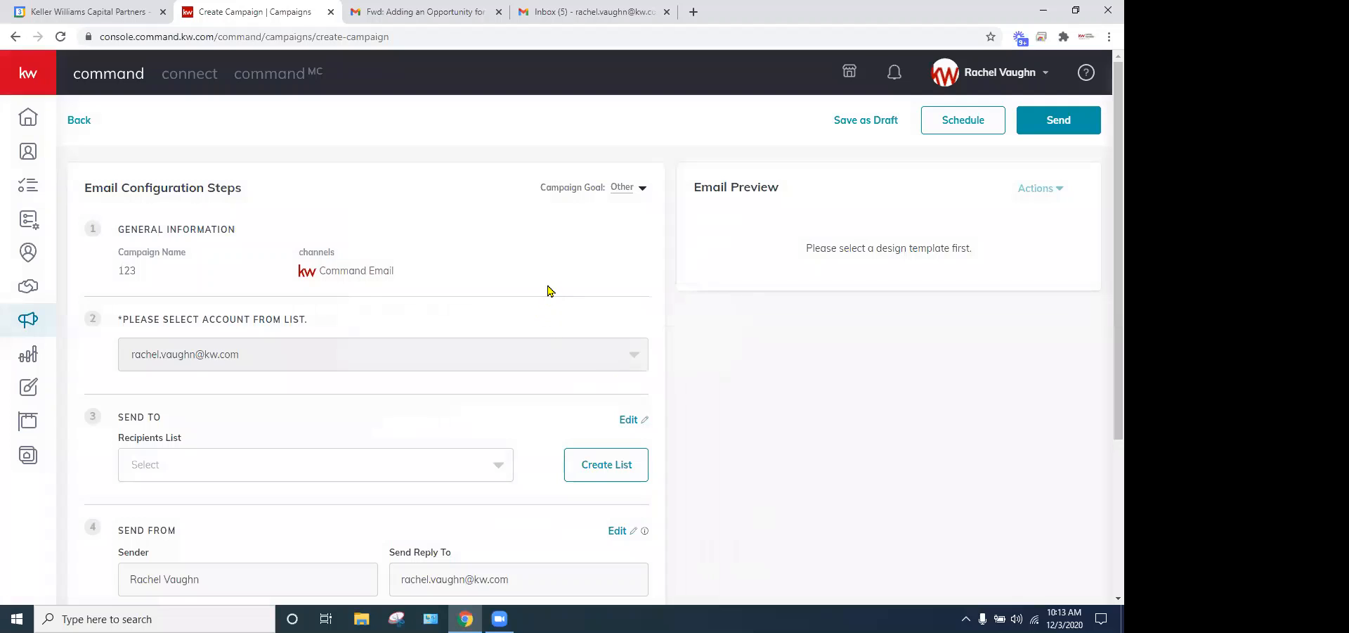
- Set the email subject to "Happy Holidays" and choose the recipients list bearing the sender's first name
scroll(551, 323, "down", 3)
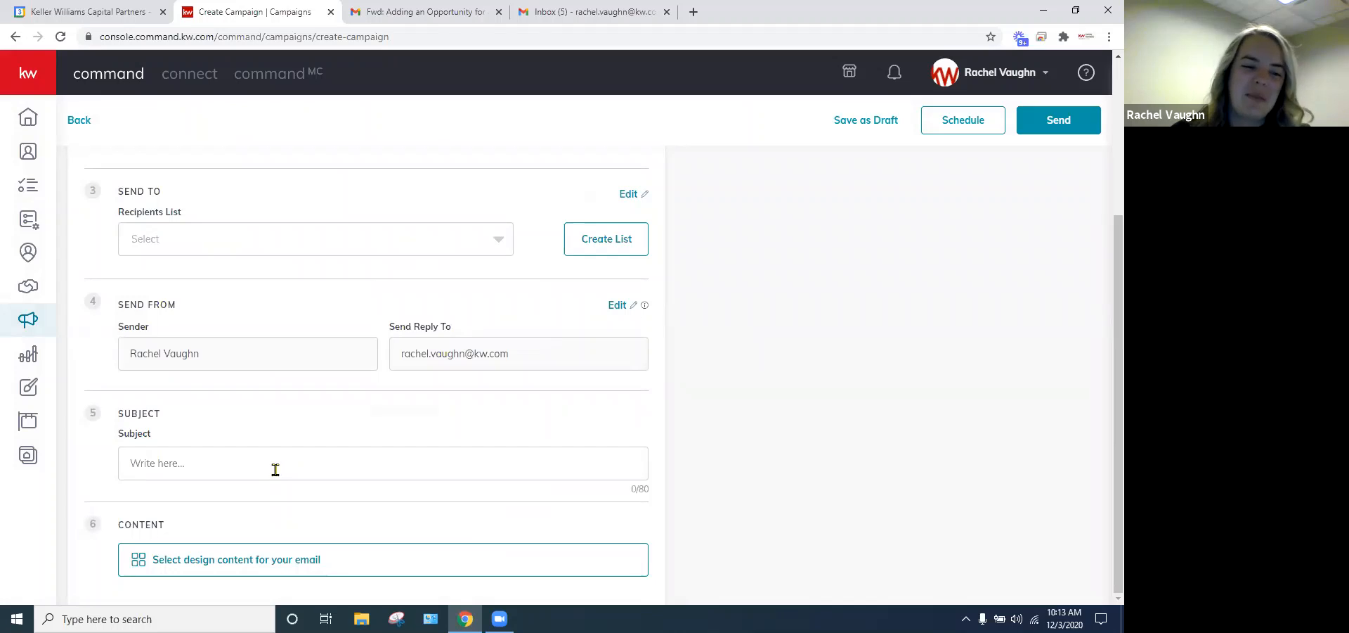
left_click(350, 468)
type("123")
key("BackSpace")
key("BackSpace")
type("H")
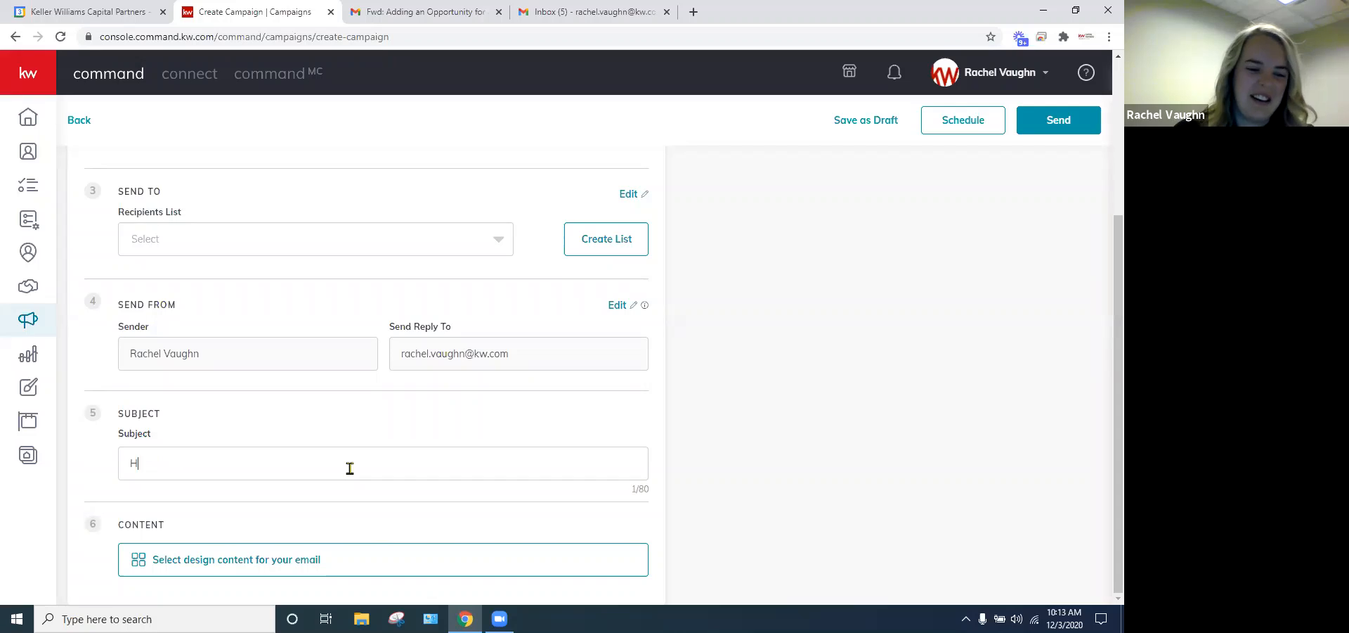
type("appy Holidays")
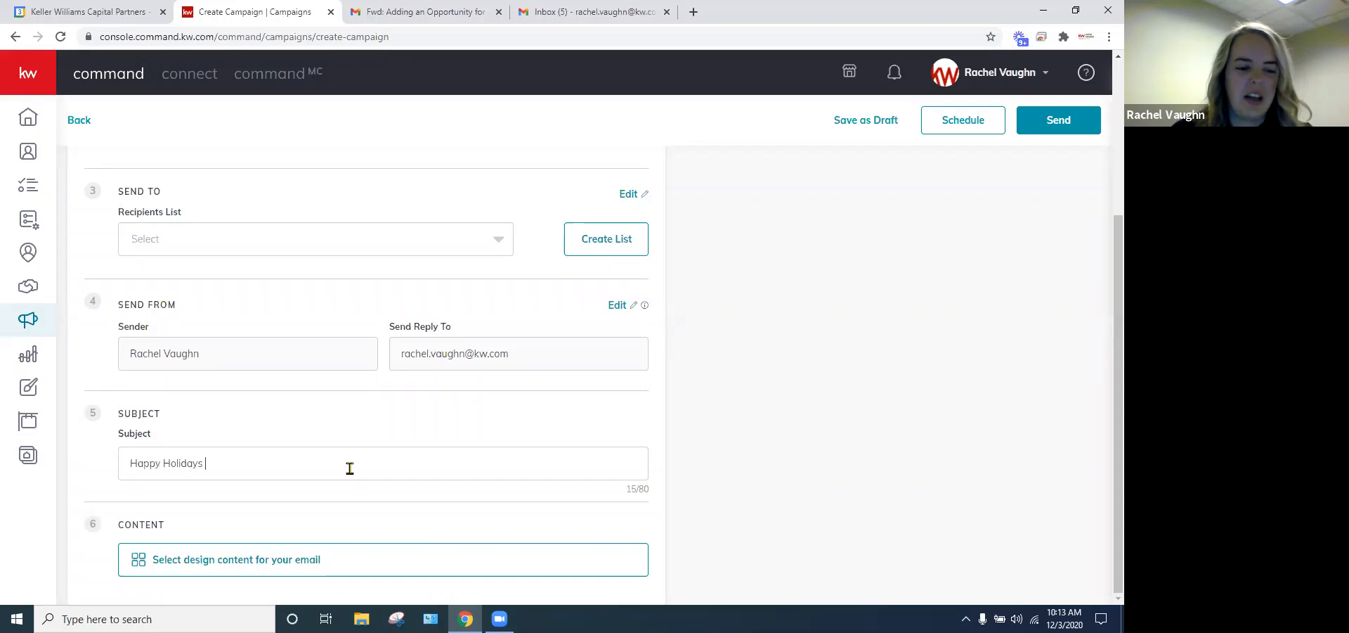
left_click(333, 252)
left_click(281, 272)
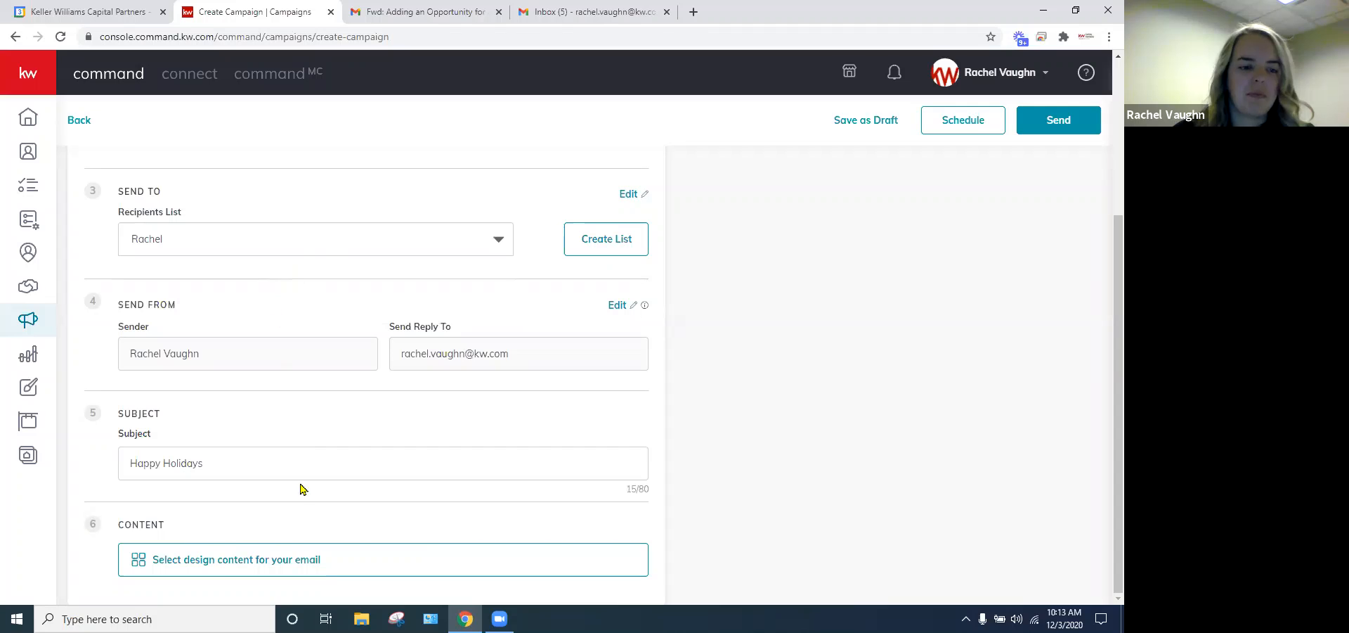
- Use the first "Copy of Classic - Happy Holidays" design from My Templates as the email content and review its layout
left_click(224, 562)
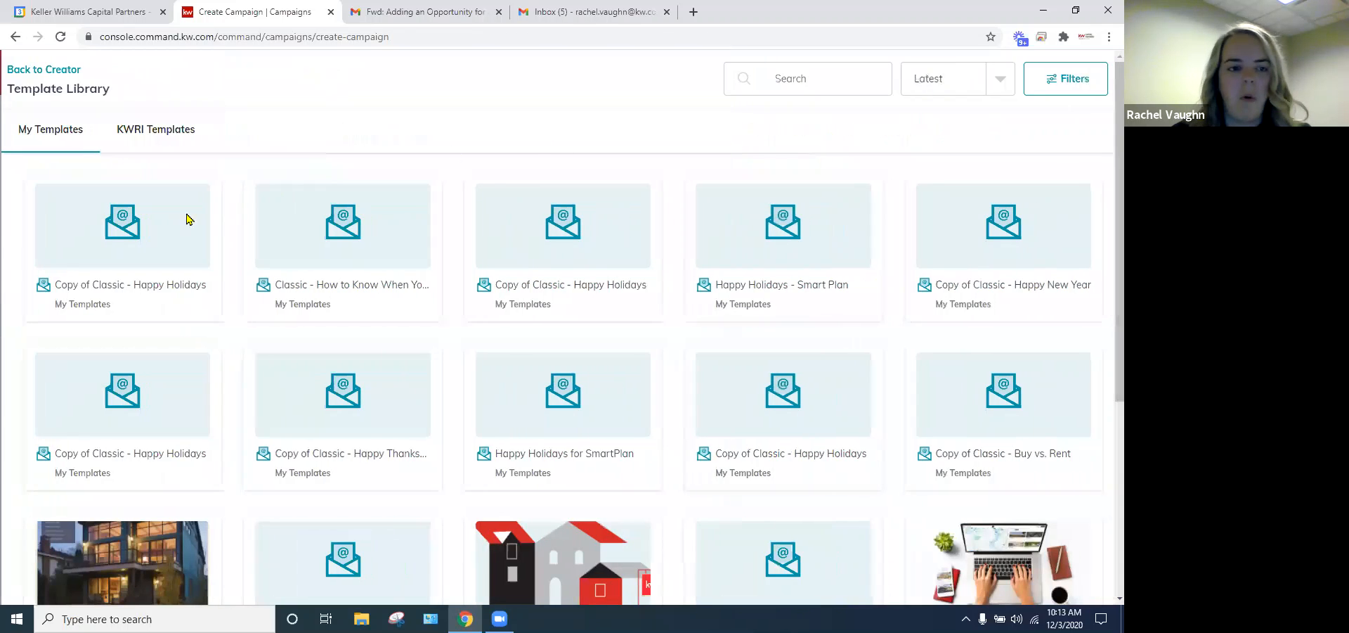
left_click(121, 246)
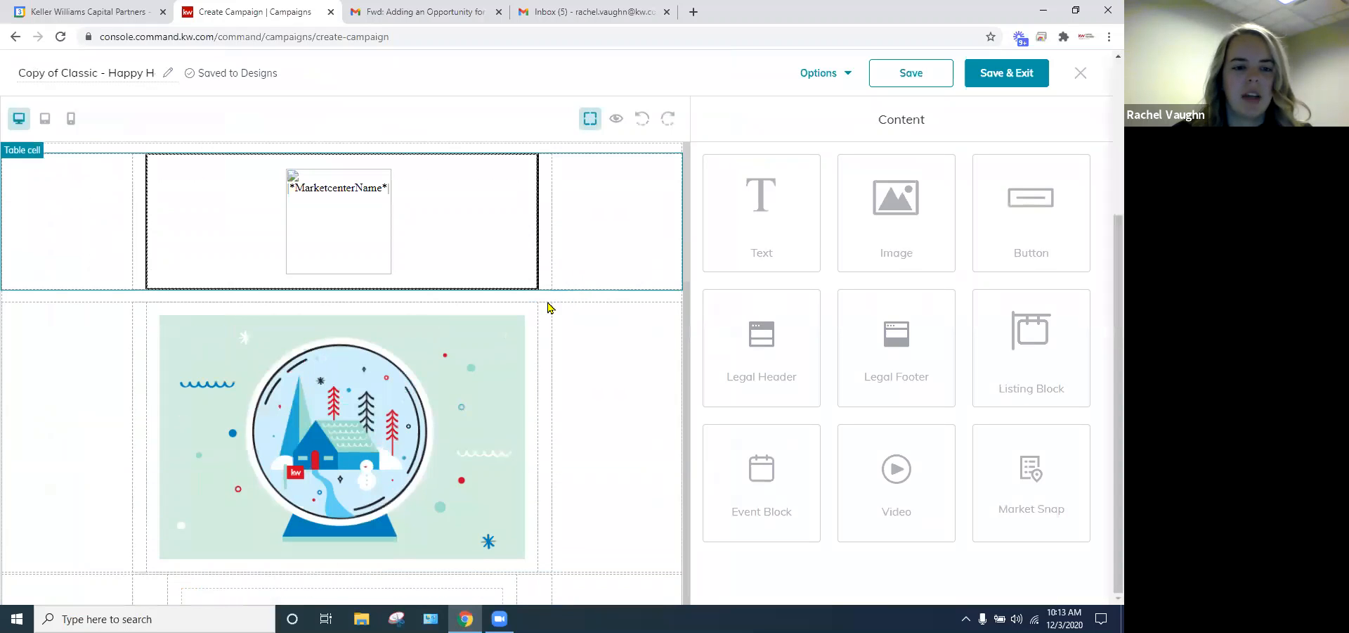
scroll(545, 309, "down", 5)
scroll(538, 319, "down", 8)
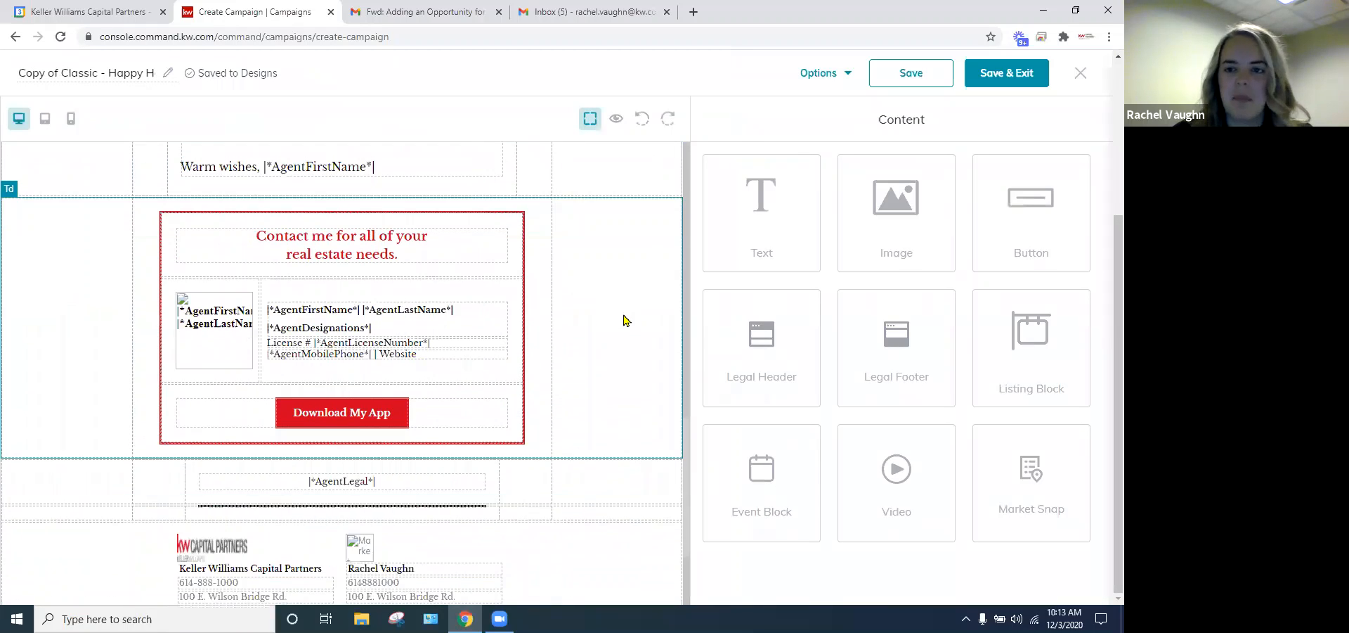
scroll(614, 319, "up", 15)
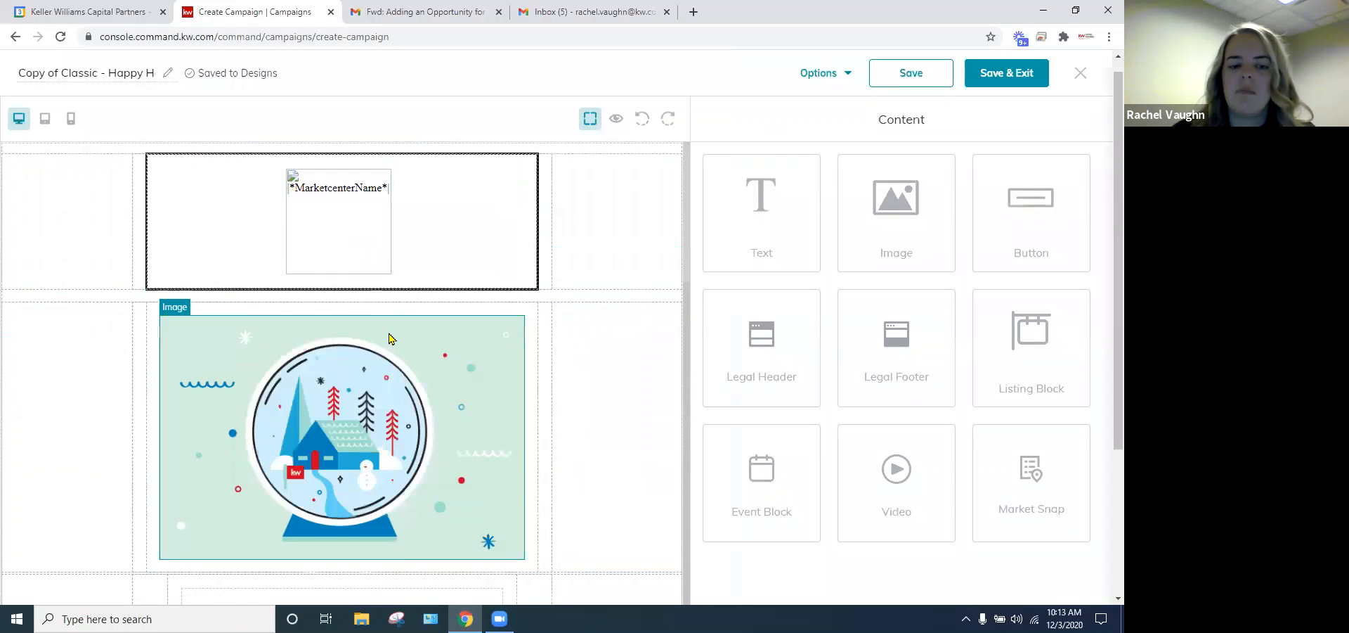
- Delete the snow globe picture above the greeting and place a new image block in its spot
scroll(388, 338, "down", 2)
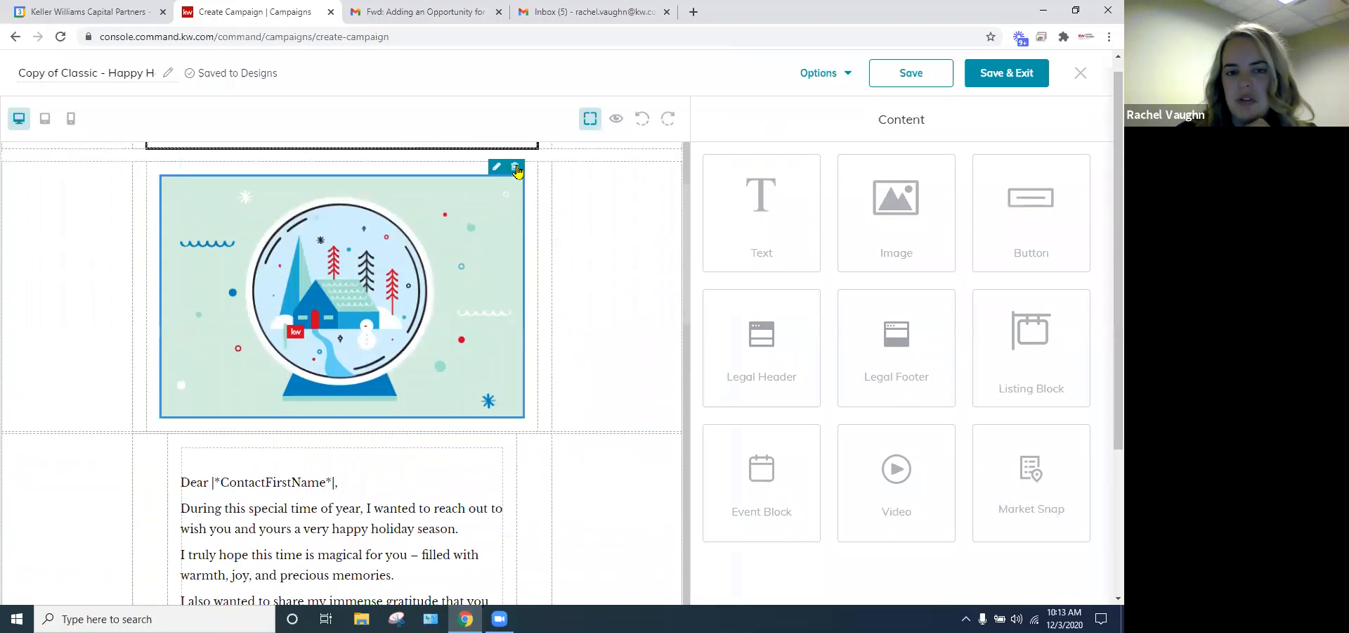
left_click(515, 170)
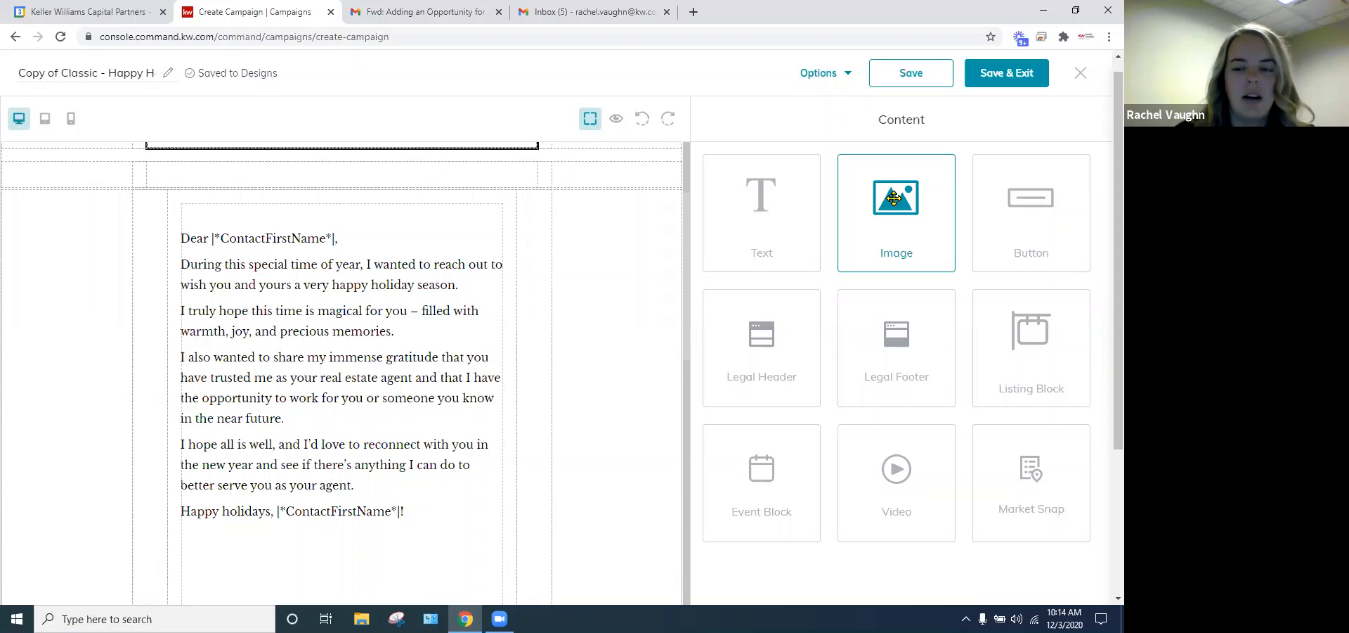
left_click_drag(891, 198, 385, 313)
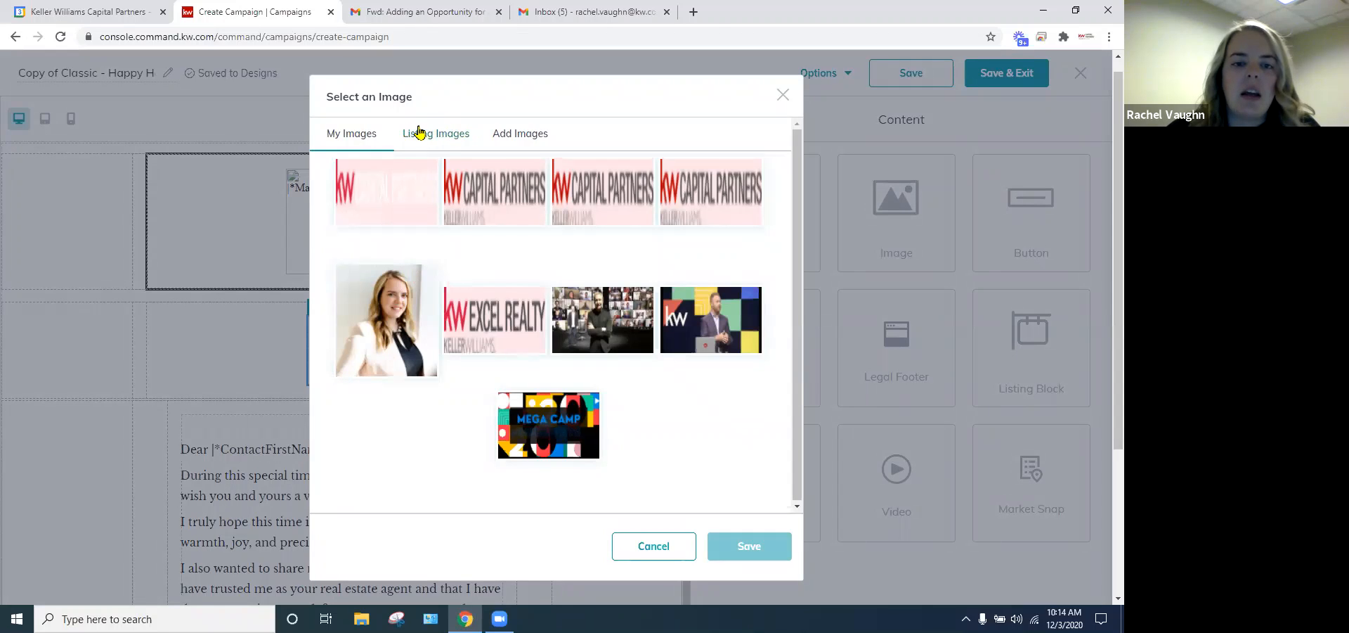
- Check the listing images, and upload the "zoom background1" picture from Downloads for the new image block
left_click(445, 138)
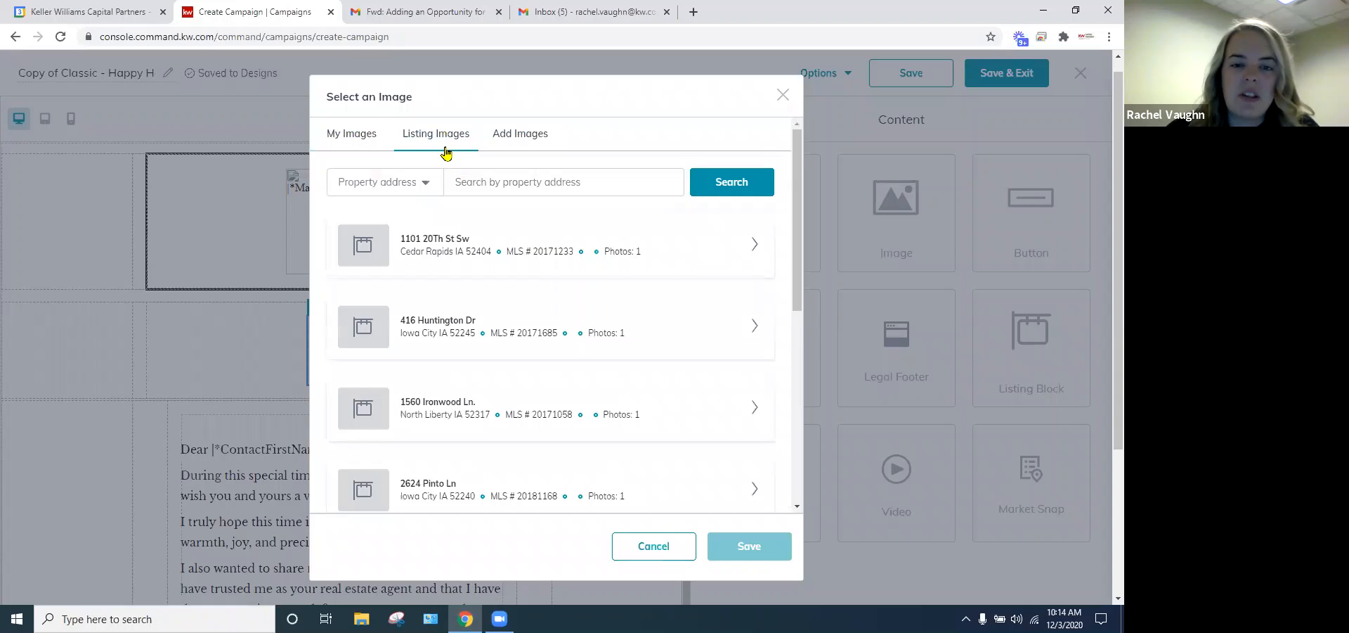
left_click(529, 138)
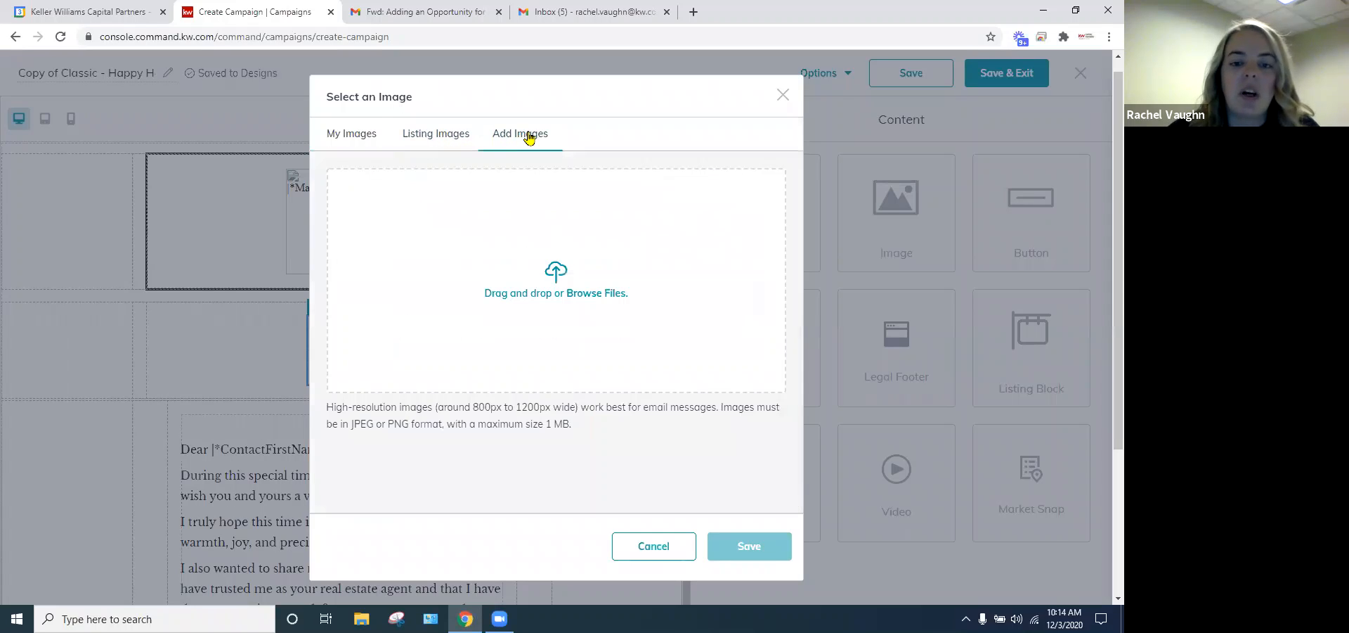
left_click(553, 279)
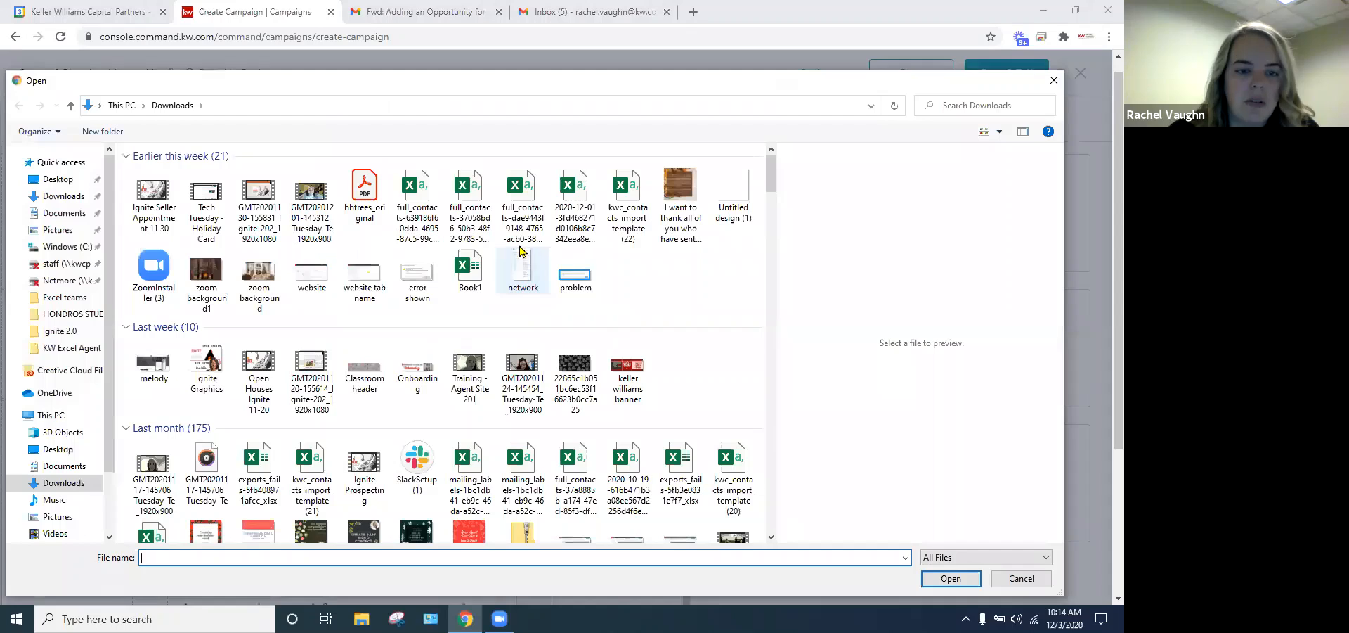
left_click(204, 274)
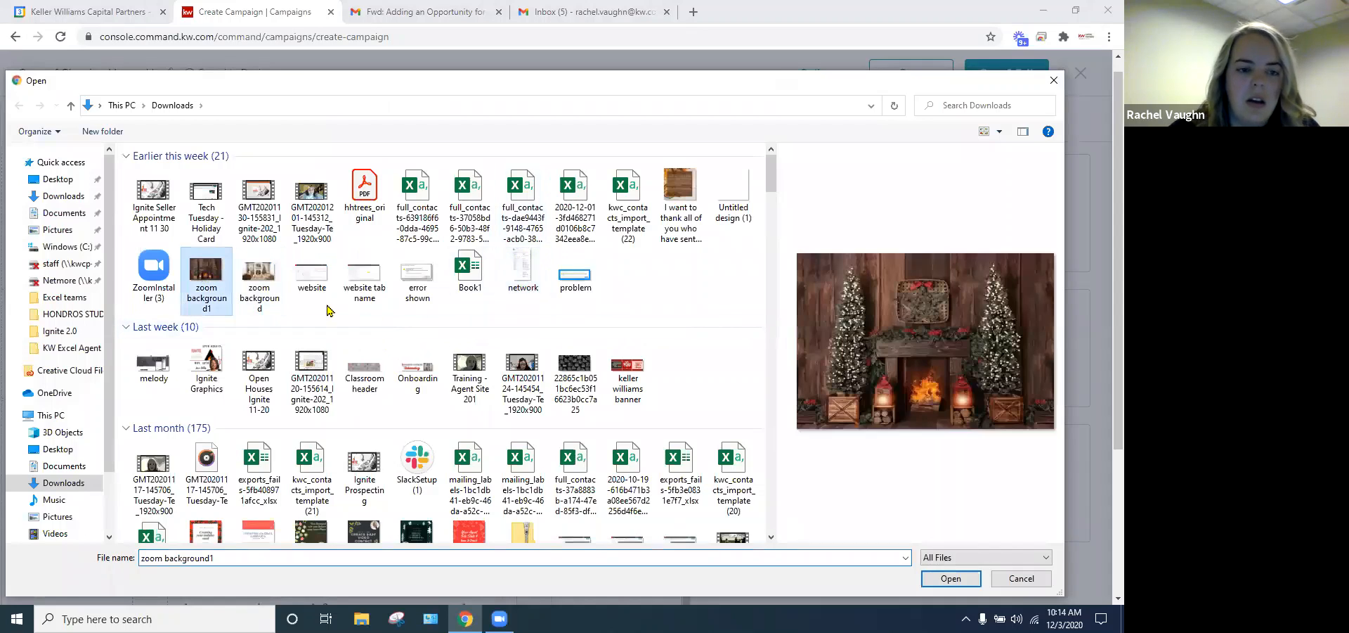
left_click(951, 578)
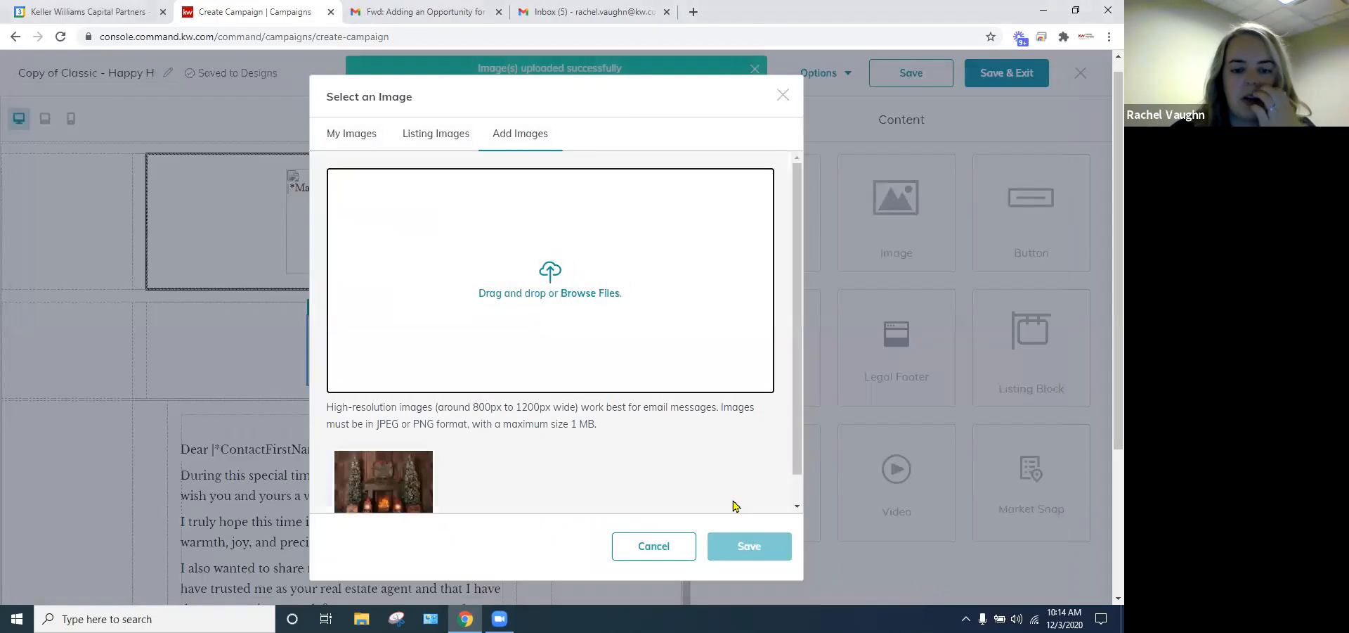
scroll(670, 450, "down", 1)
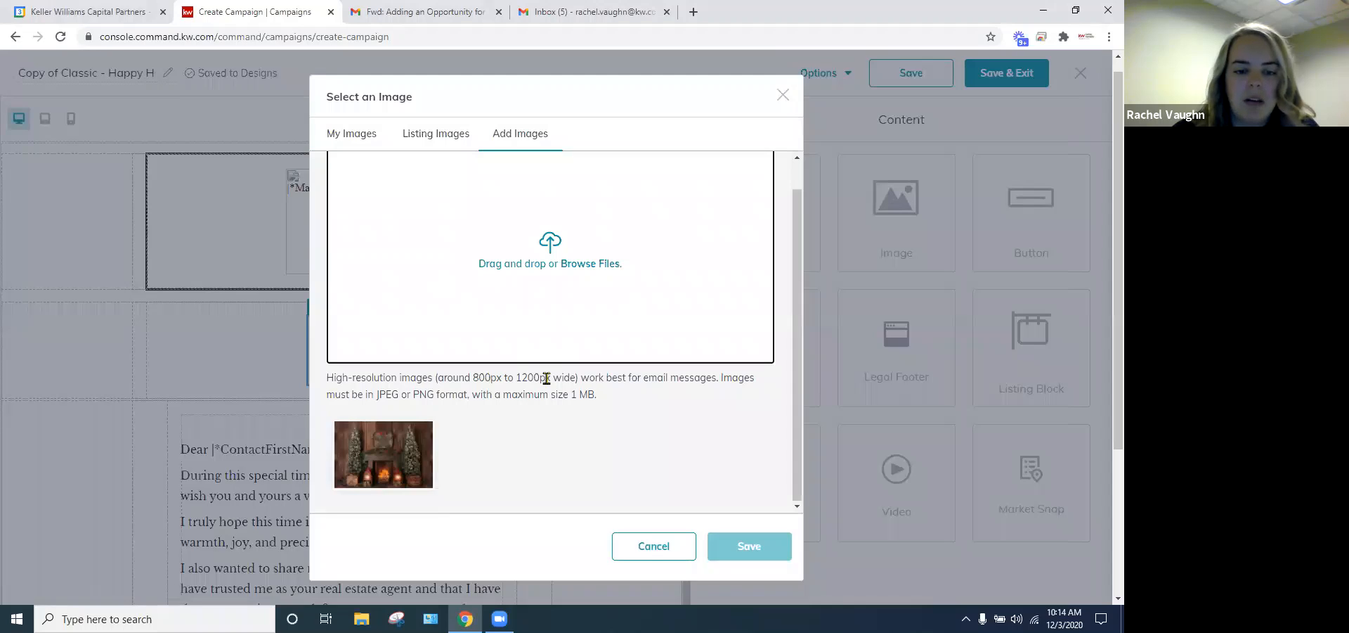
- Insert the uploaded fireplace picture into the new image block above the greeting
left_click(371, 457)
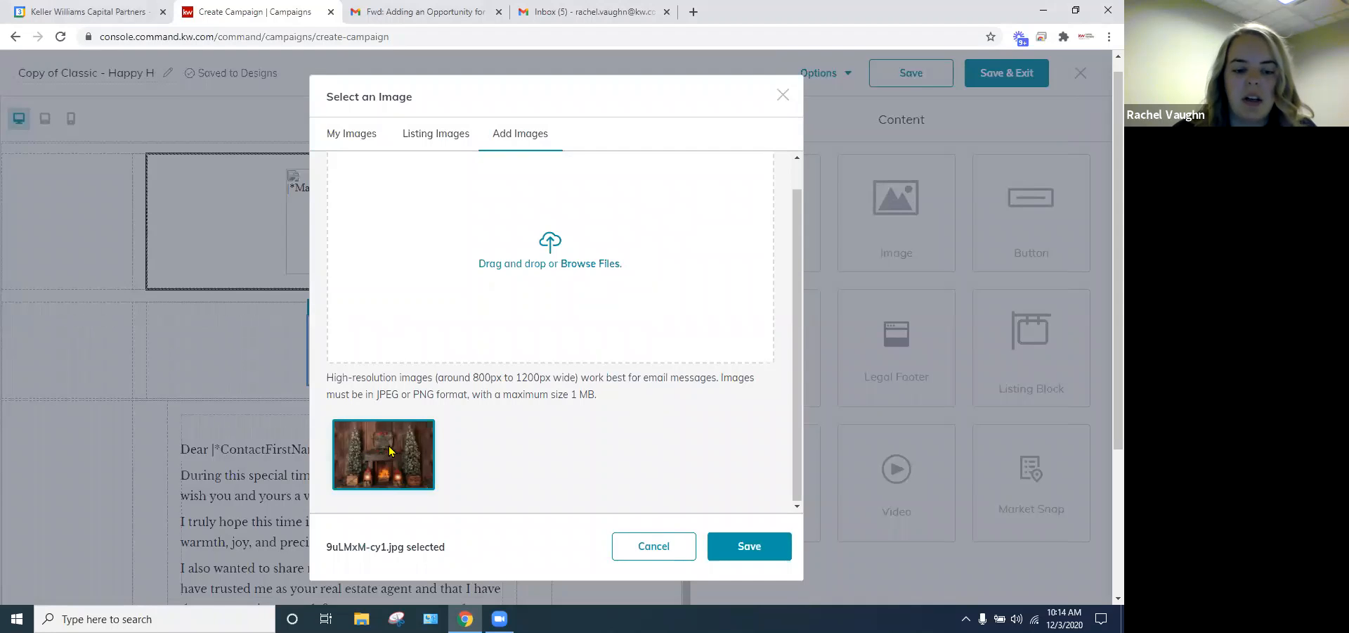
left_click(767, 547)
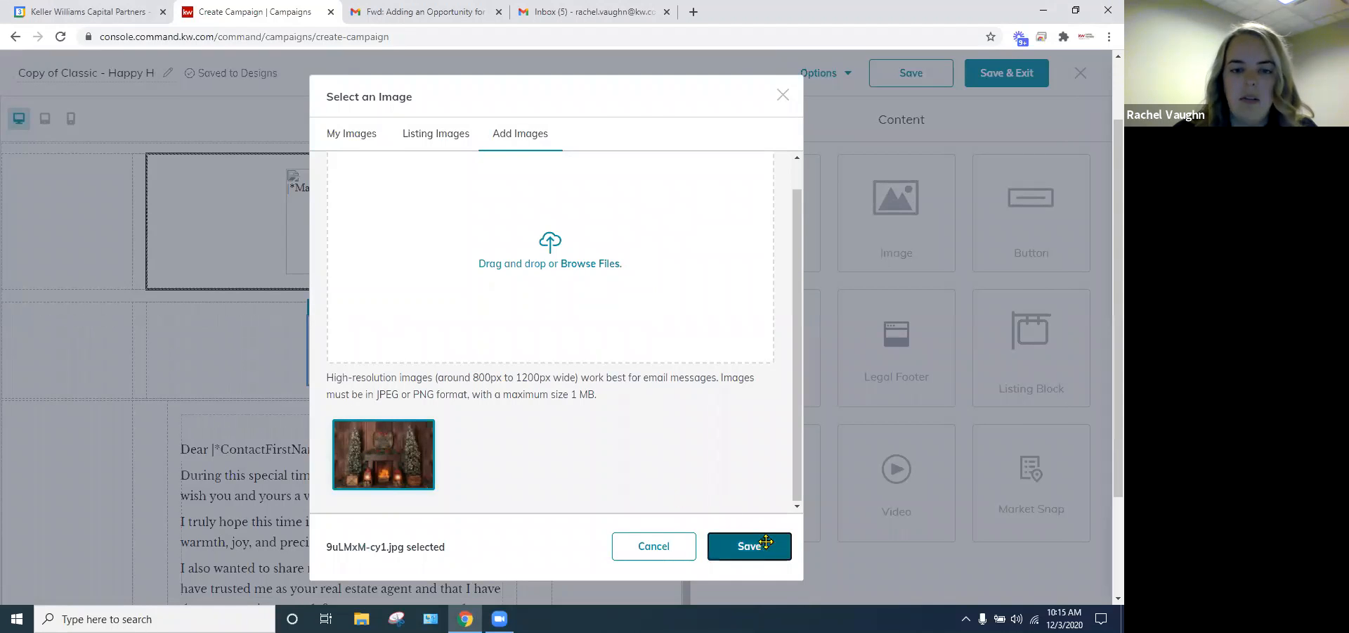
scroll(458, 338, "down", 3)
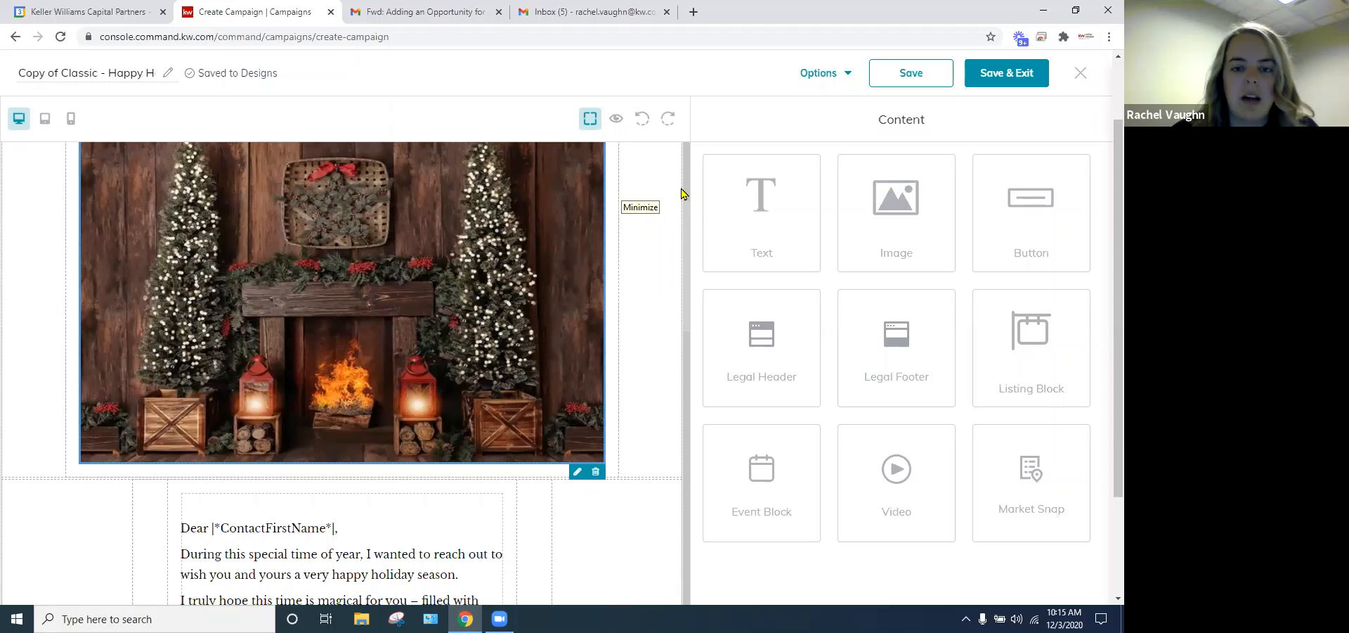
scroll(366, 360, "up", 2)
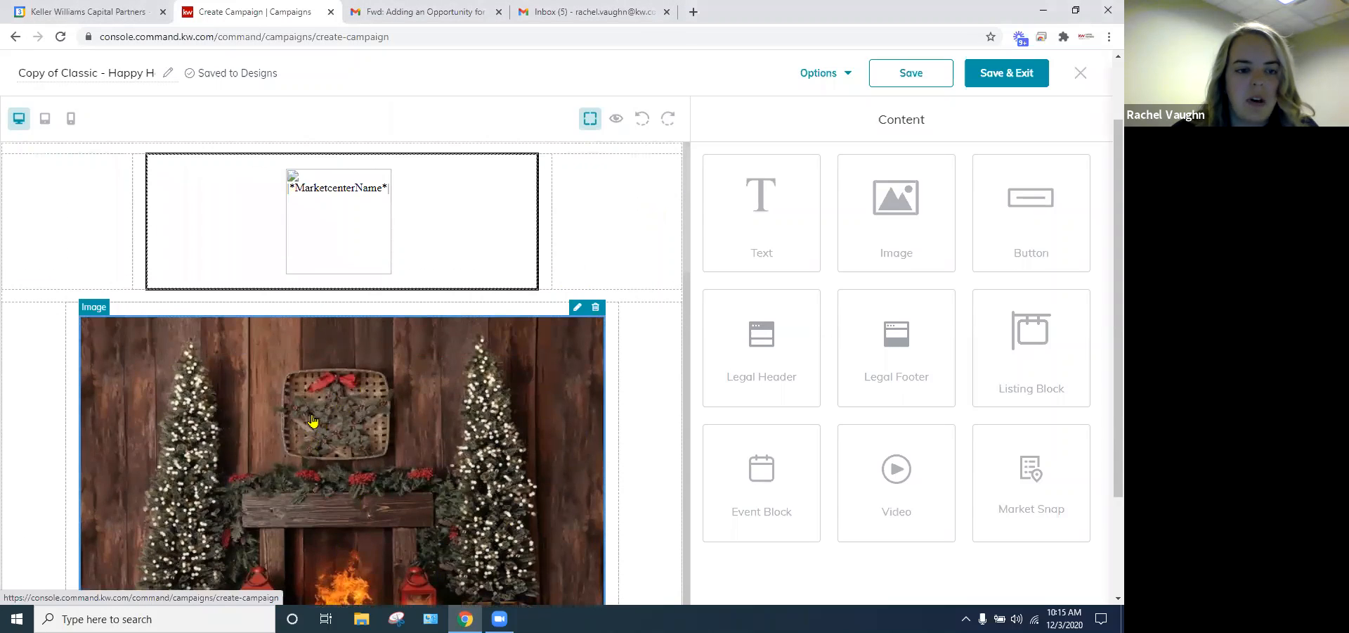
- Move the fireplace picture below the contact card, and move it back to its spot above the greeting
left_click_drag(351, 344, 406, 337)
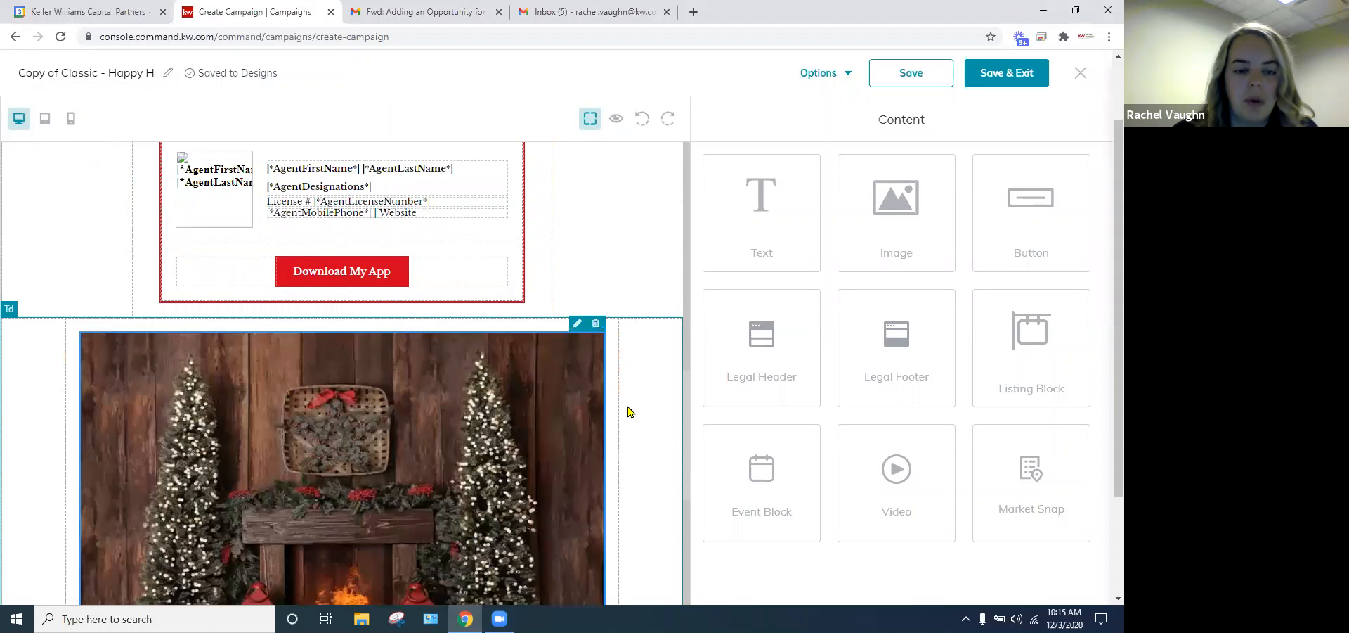
scroll(628, 411, "down", 4)
scroll(444, 373, "up", 2)
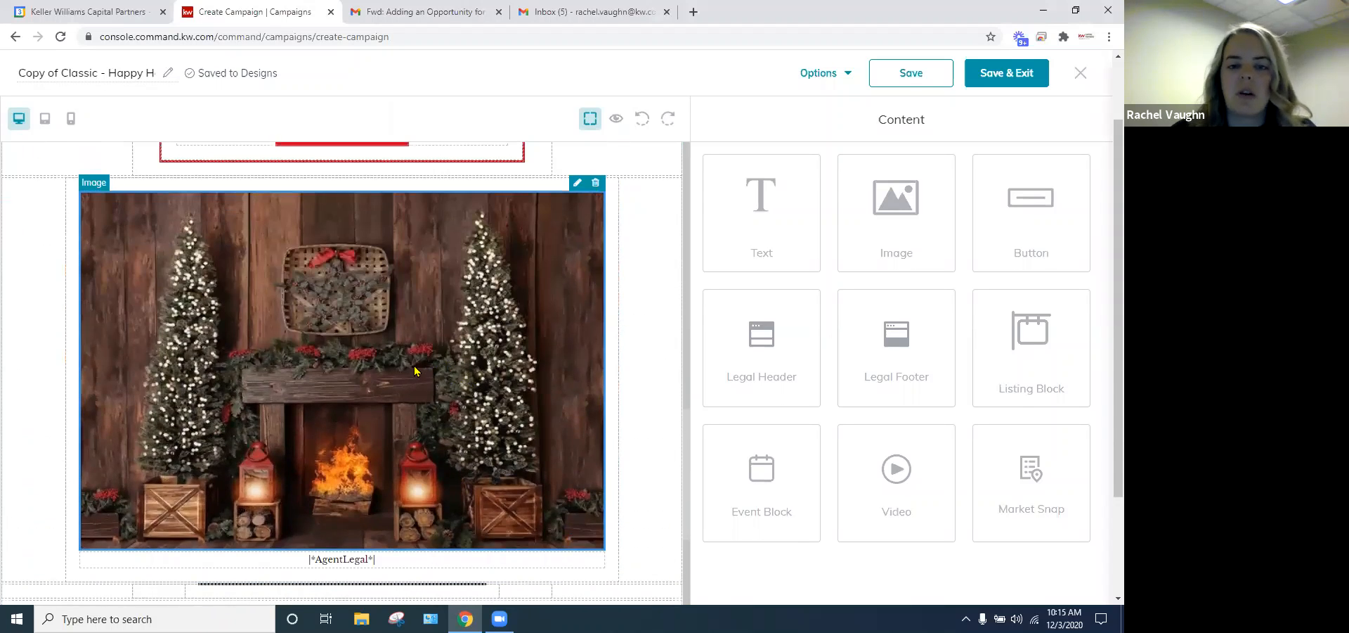
scroll(415, 371, "up", 1)
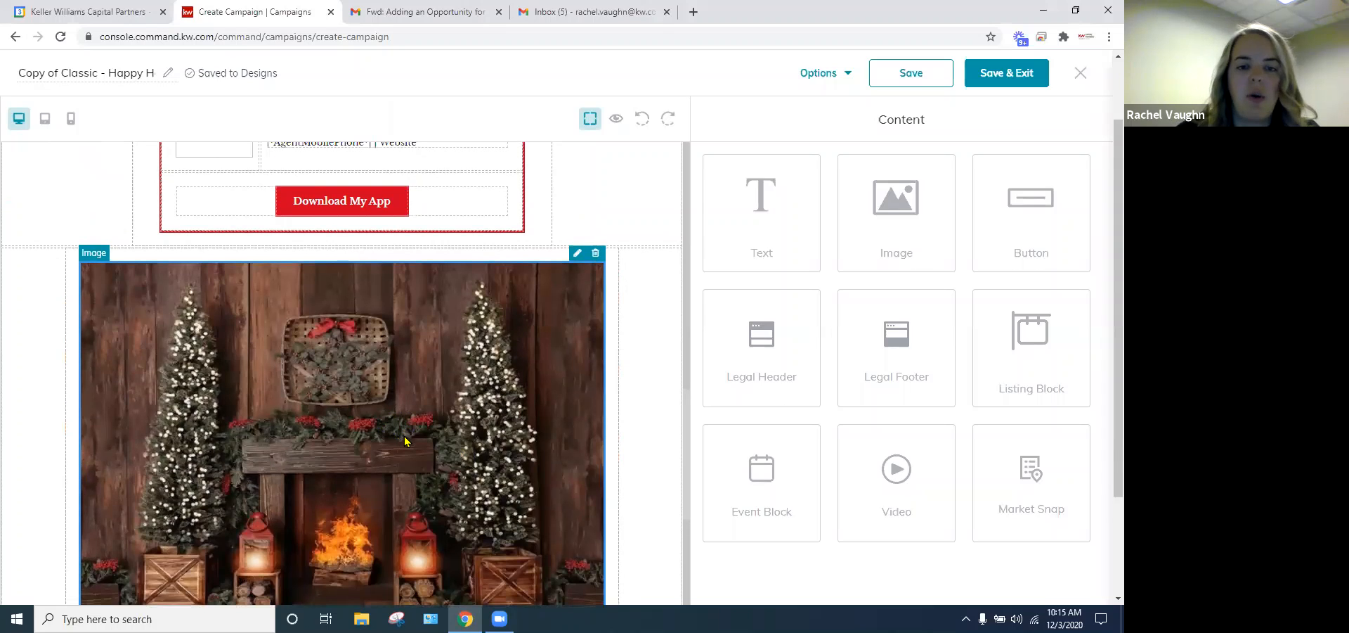
left_click_drag(396, 452, 414, 325)
scroll(399, 318, "up", 6)
scroll(388, 304, "up", 5)
scroll(373, 307, "up", 1)
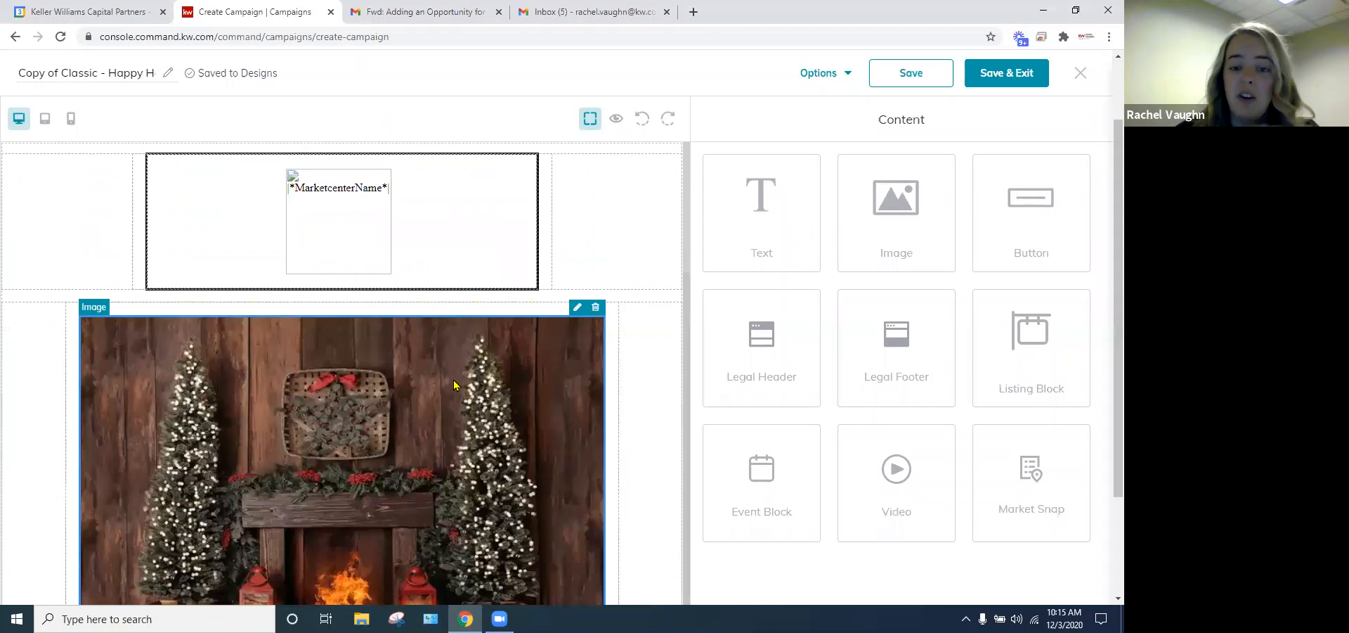
- Review the email layout from the header picture through the letter text and contact card to the legal footer
scroll(454, 384, "down", 5)
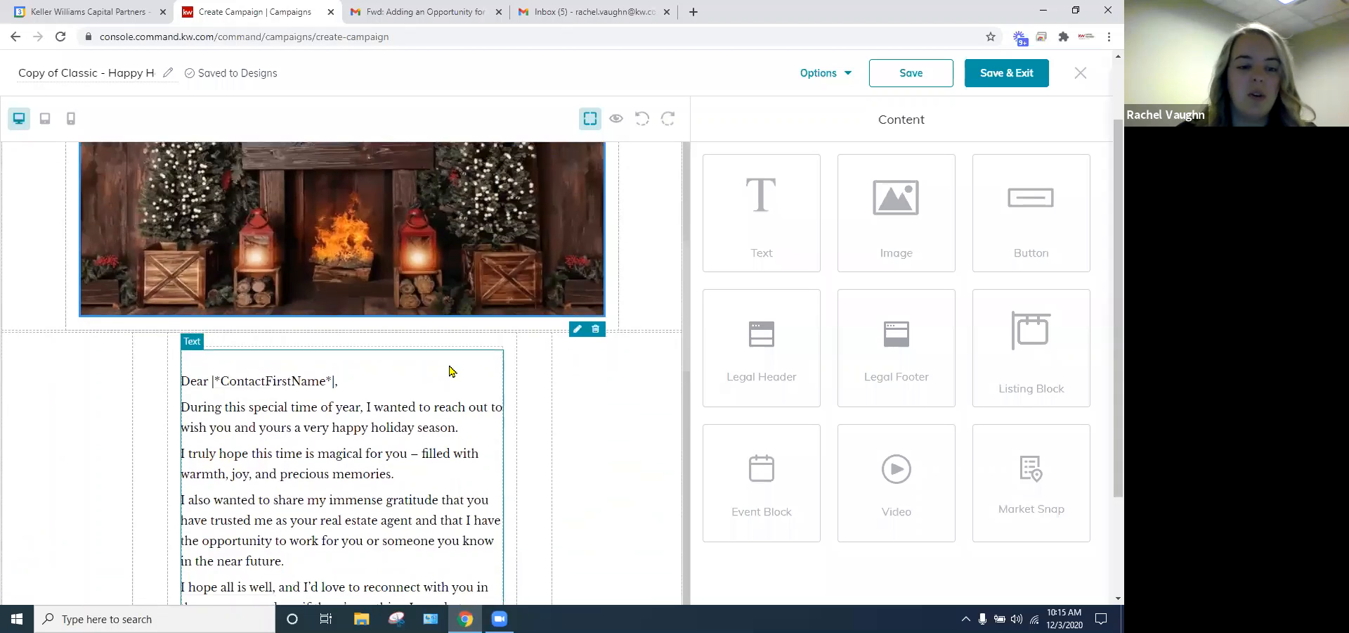
scroll(450, 371, "down", 2)
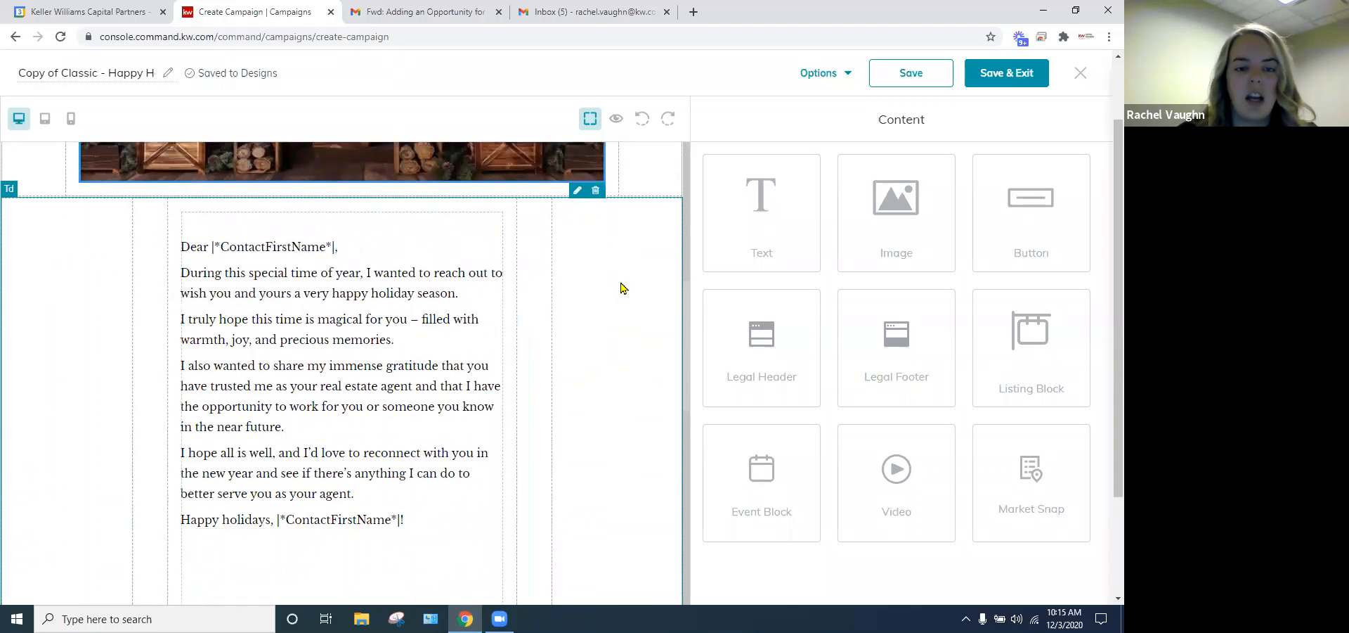
scroll(533, 314, "down", 5)
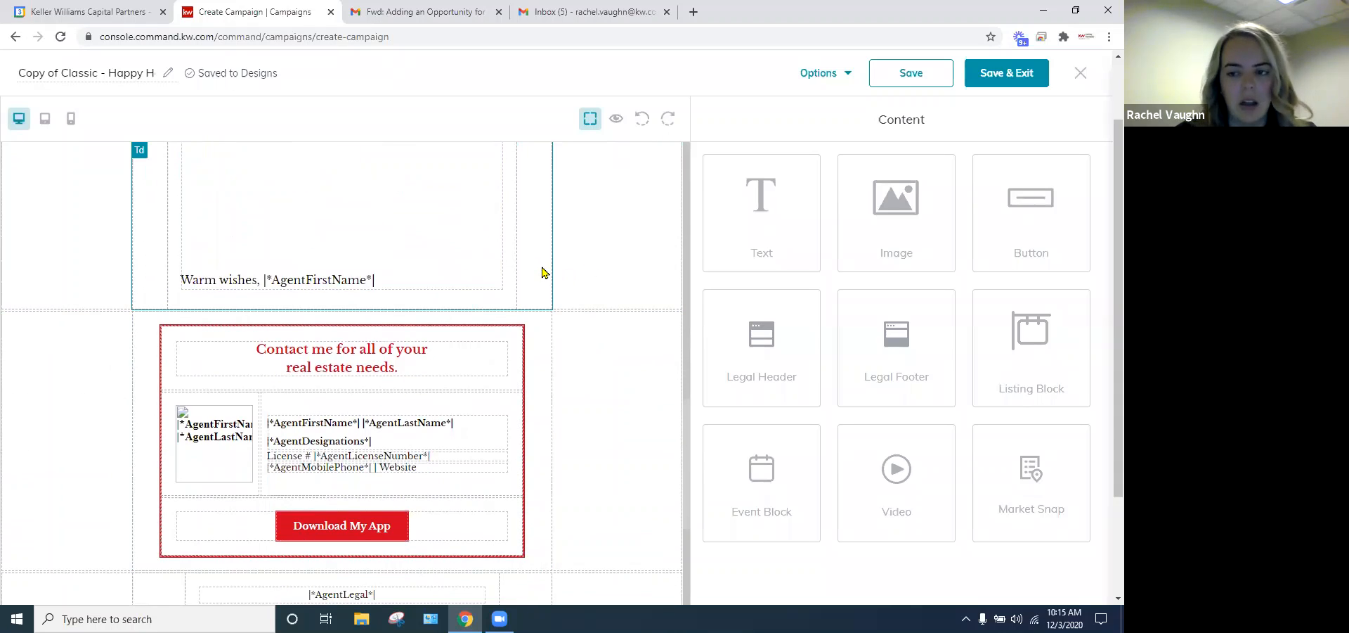
scroll(512, 351, "down", 2)
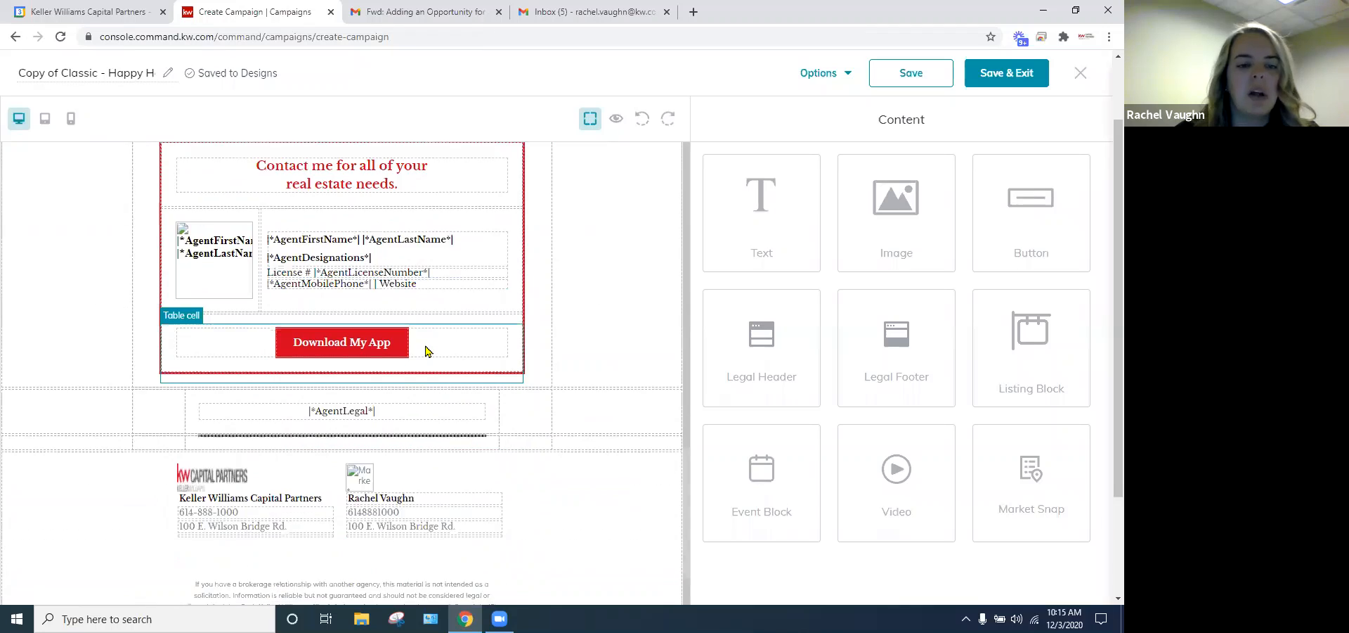
left_click_drag(306, 219, 341, 204)
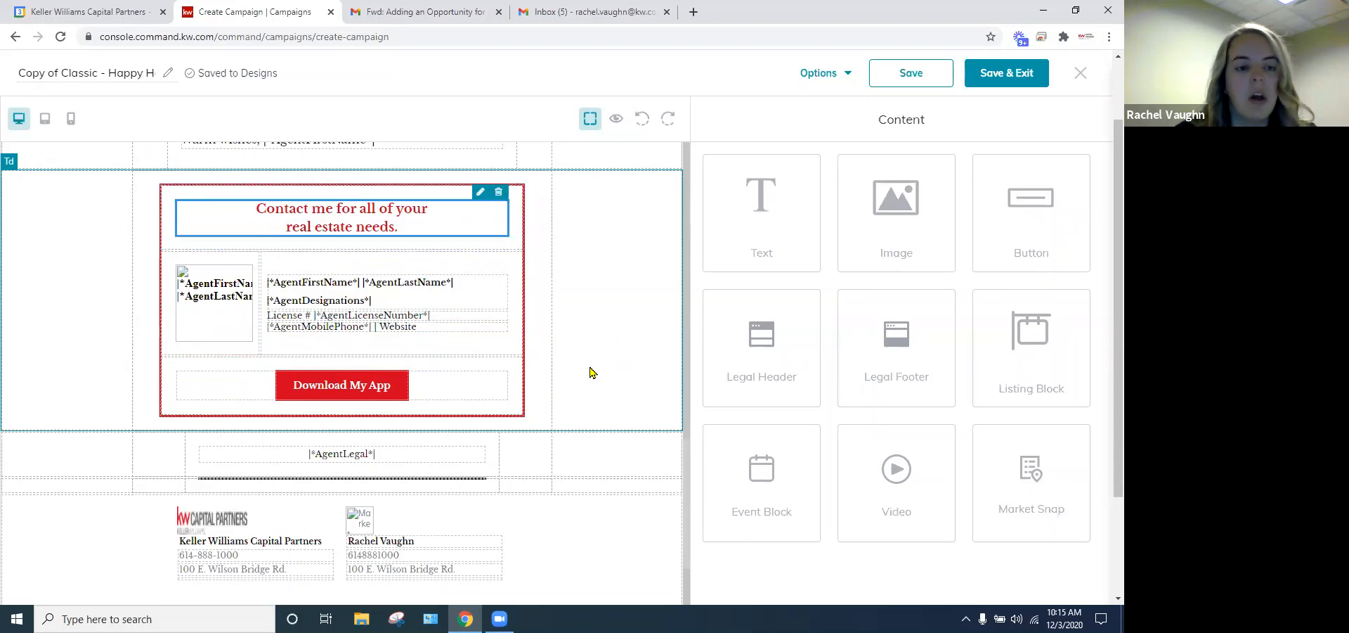
scroll(590, 365, "up", 6)
scroll(560, 330, "up", 8)
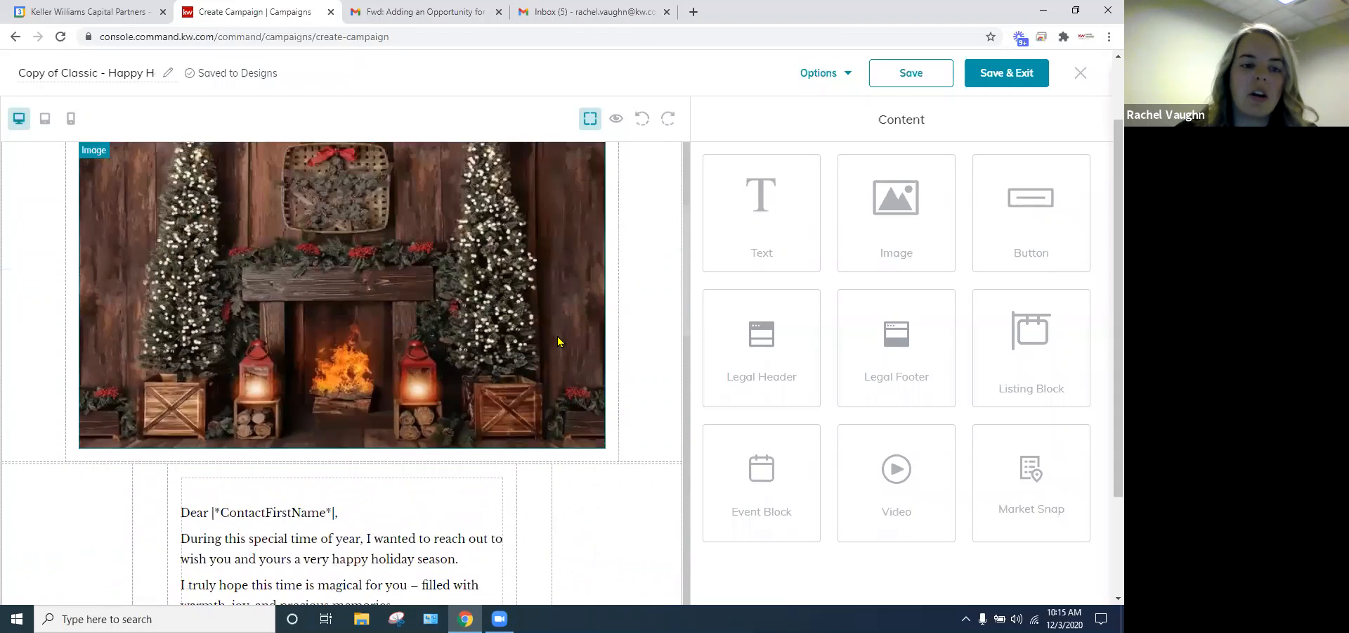
scroll(506, 365, "down", 2)
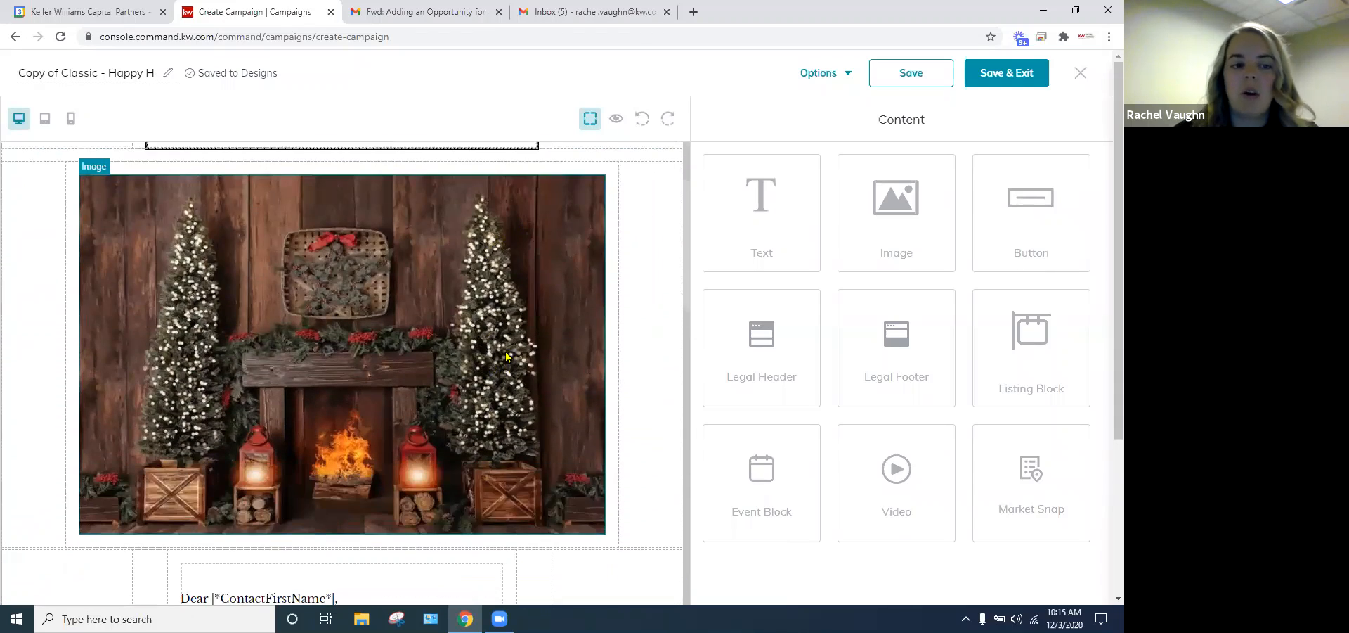
scroll(506, 356, "down", 1)
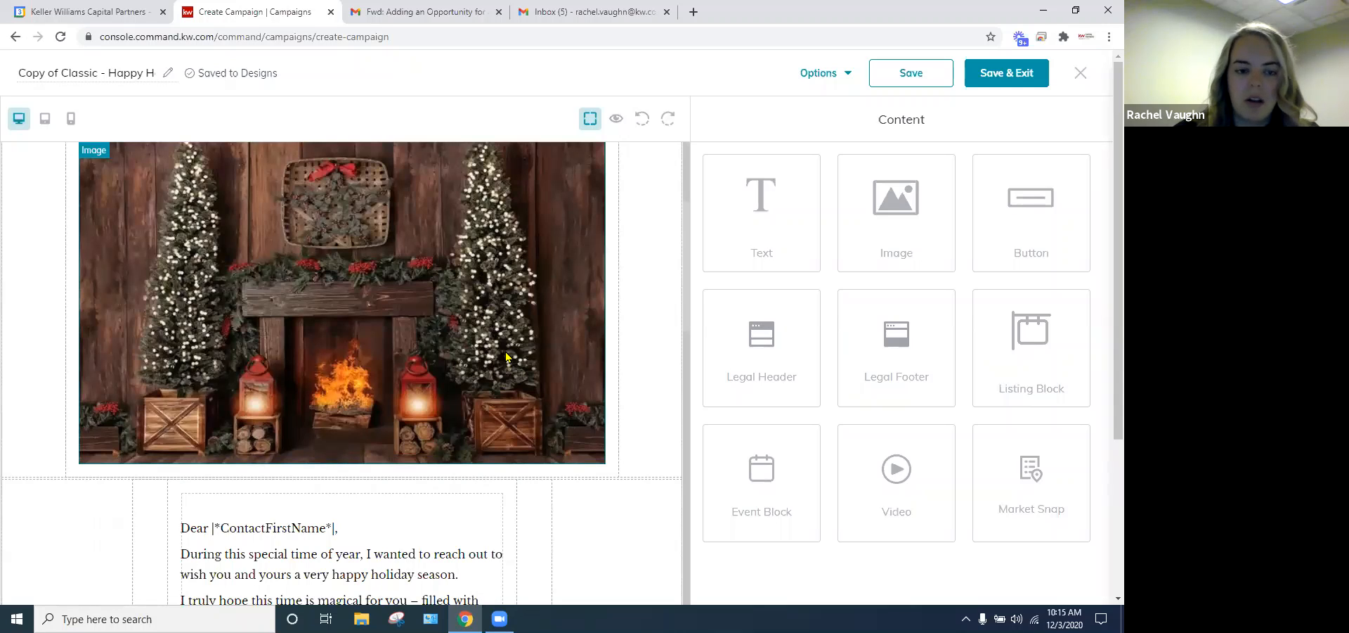
scroll(507, 364, "down", 9)
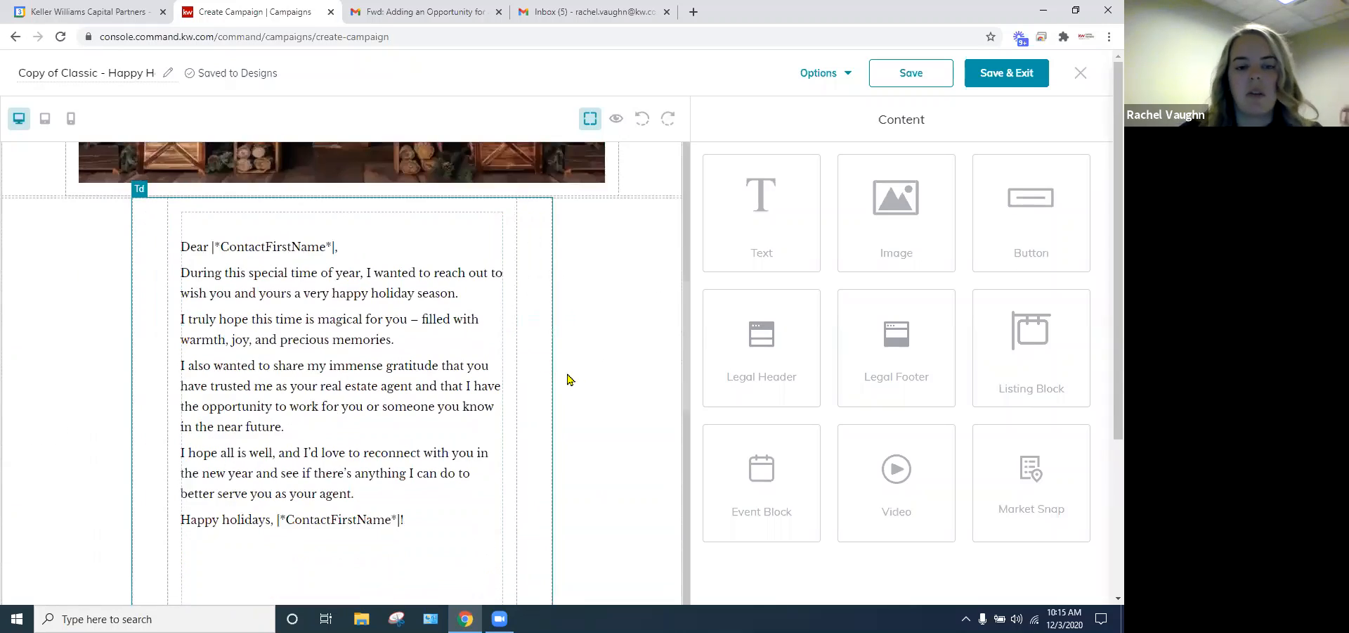
scroll(613, 363, "down", 4)
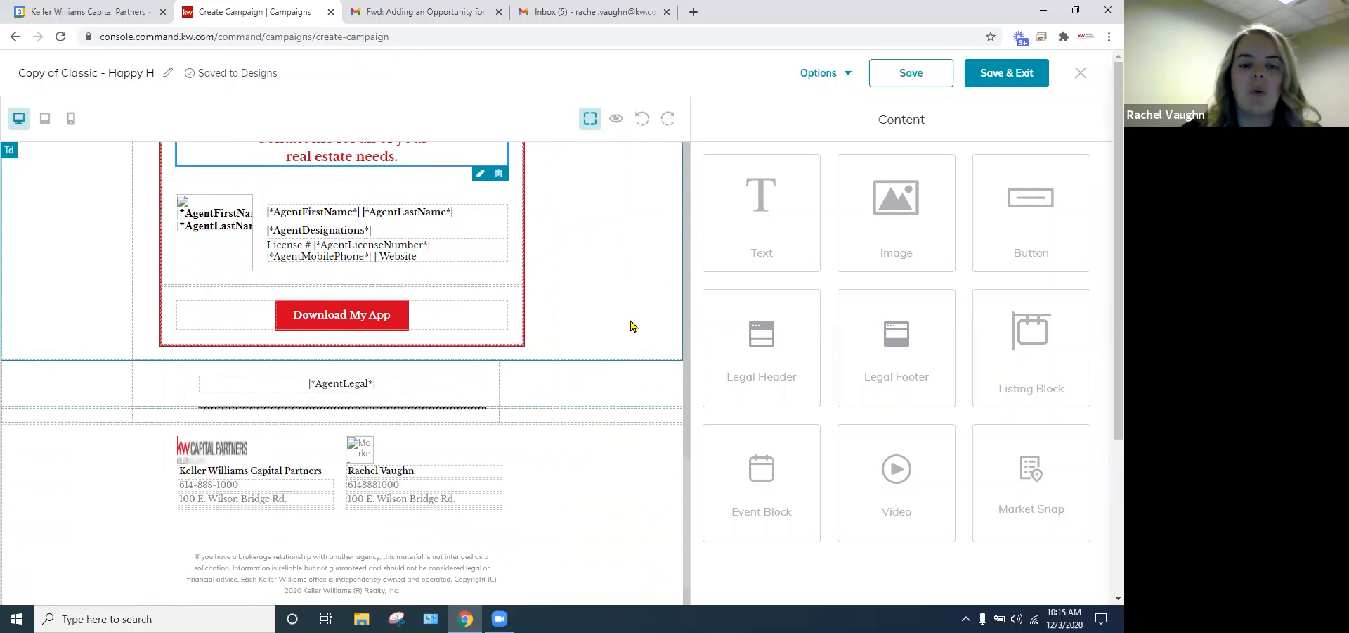
scroll(635, 320, "down", 1)
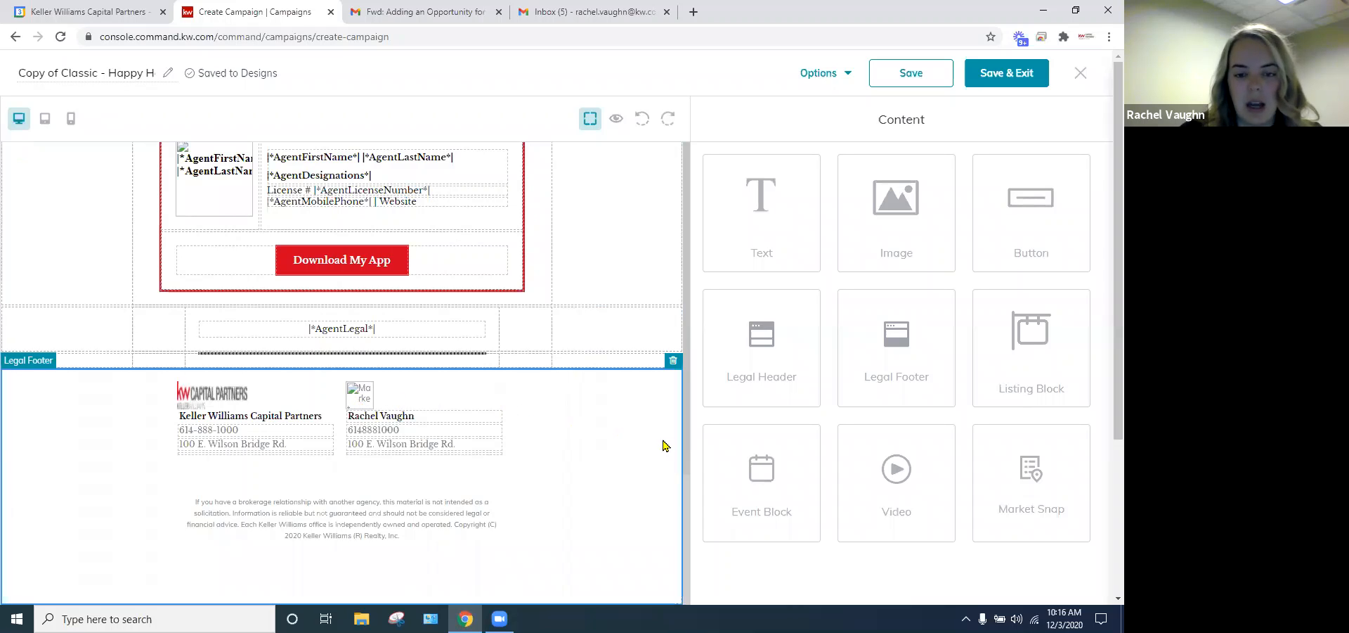
scroll(632, 425, "up", 15)
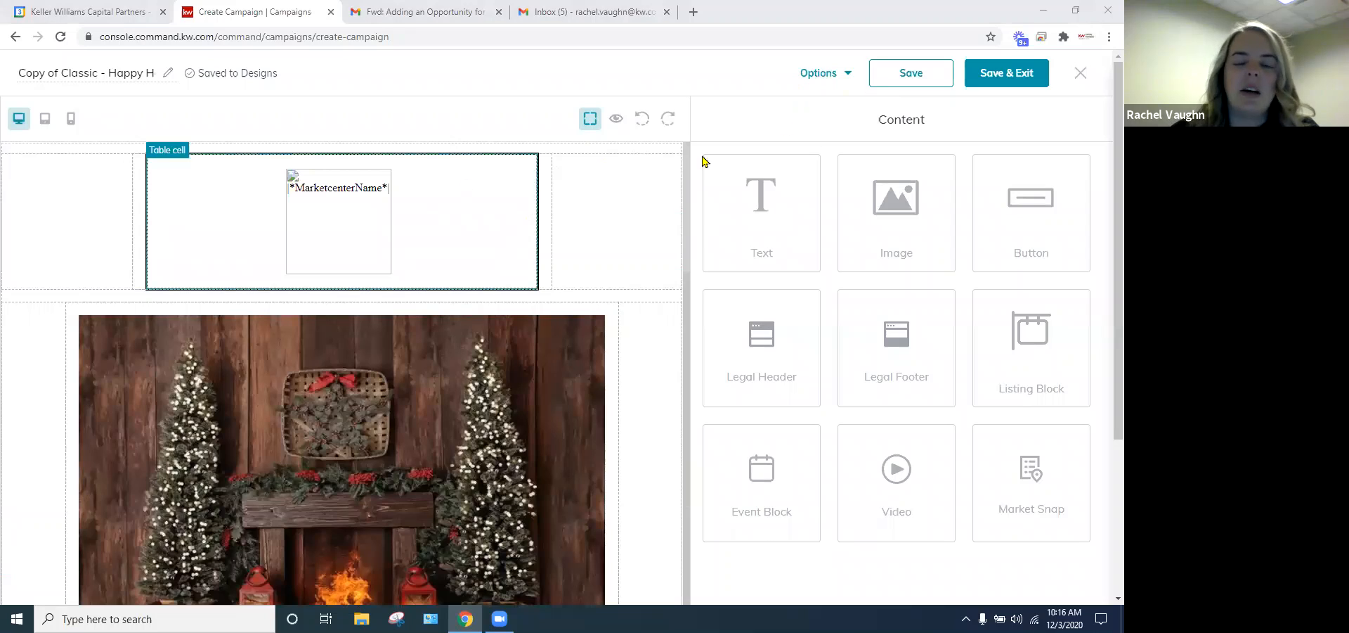
- Save the design and preview the whole email from the header down to the legal footer
left_click(822, 73)
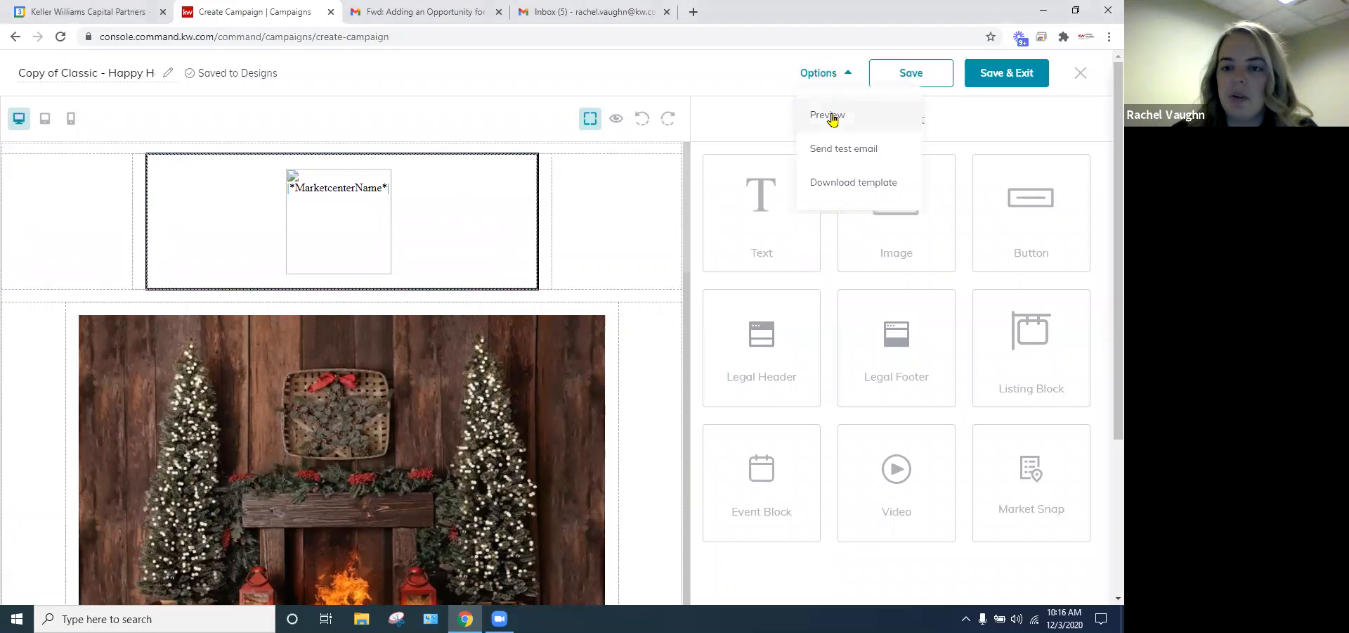
left_click(898, 73)
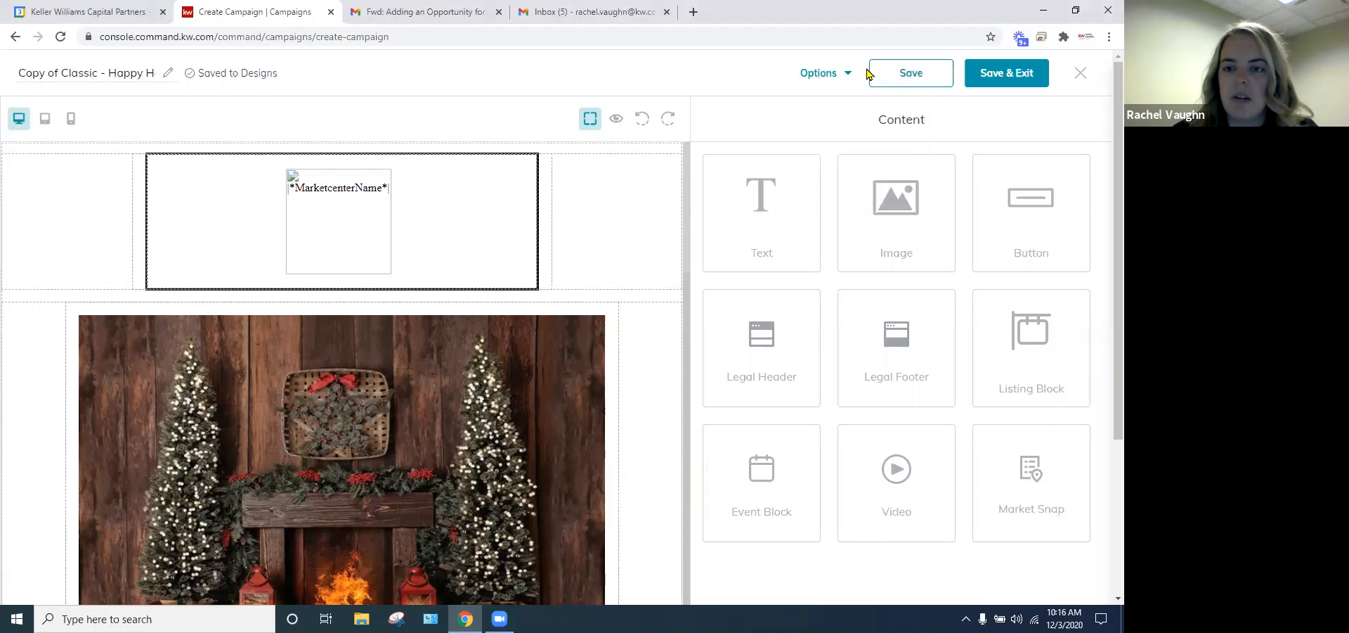
left_click(822, 77)
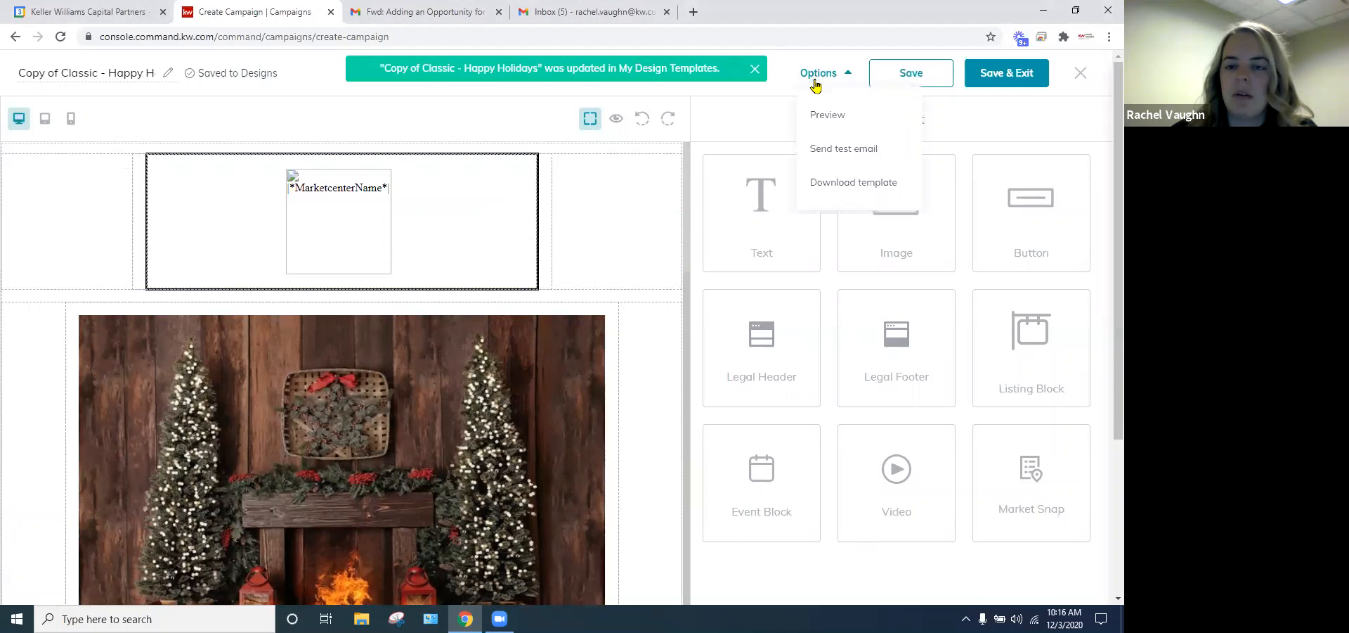
left_click(840, 116)
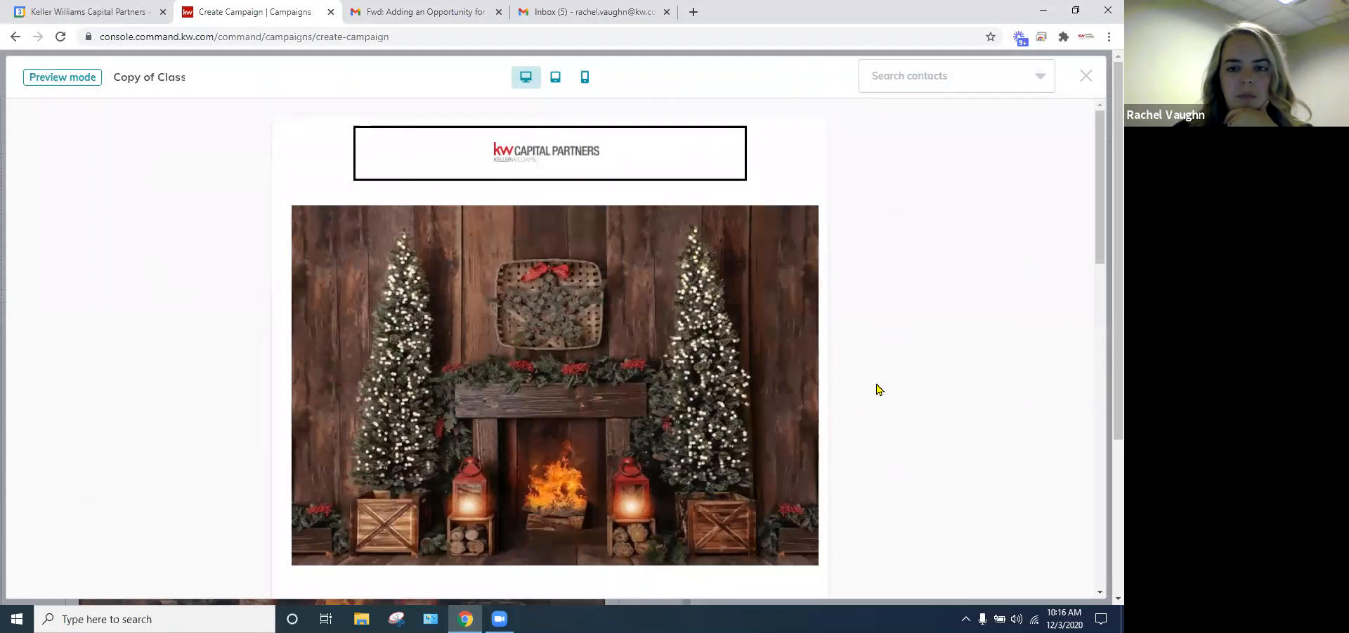
scroll(876, 388, "down", 4)
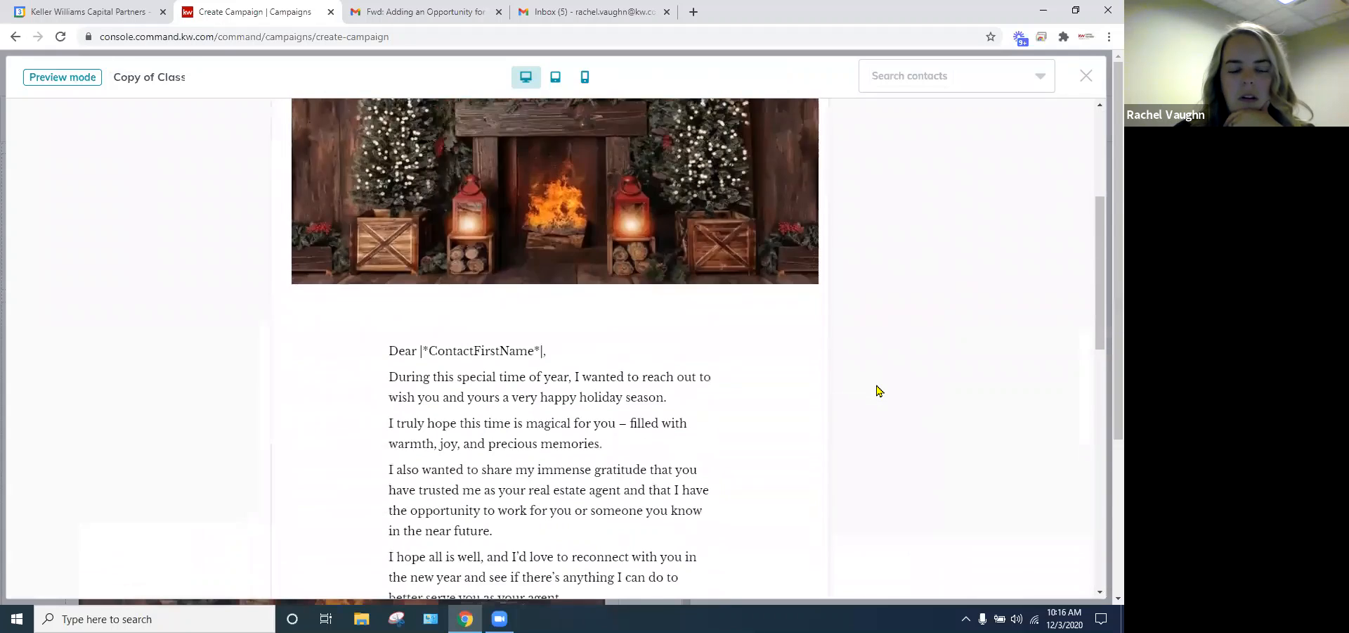
scroll(876, 390, "down", 3)
scroll(877, 396, "down", 2)
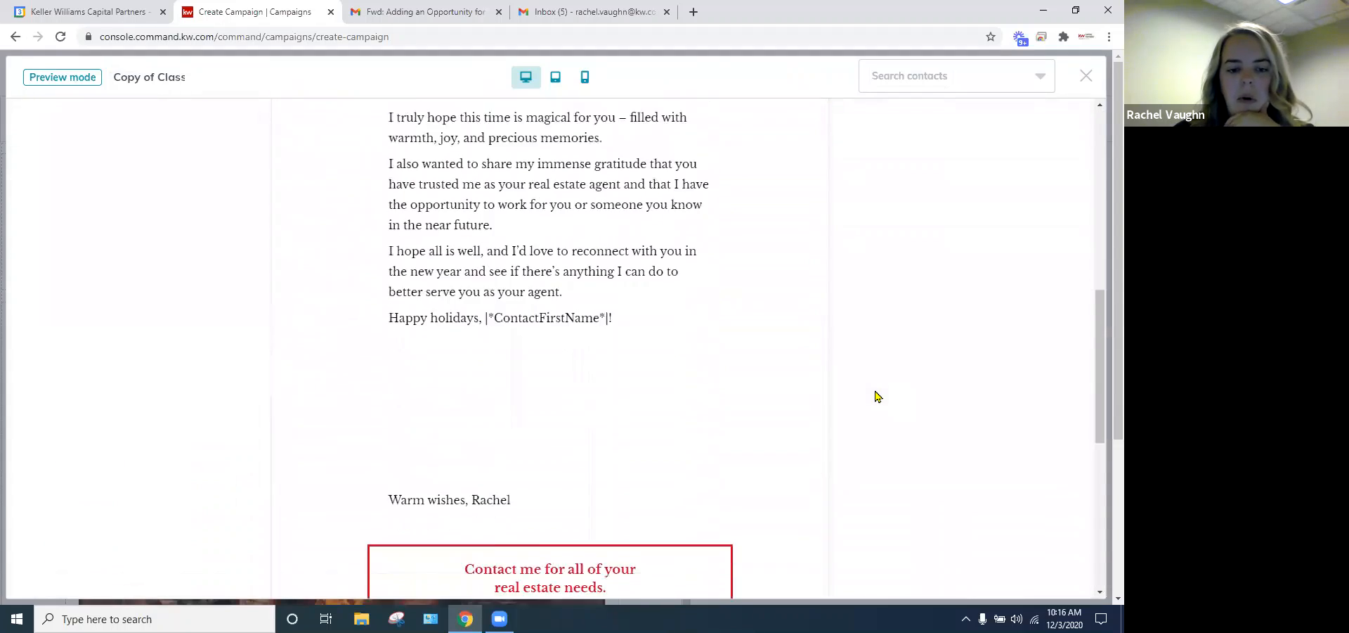
scroll(876, 396, "down", 1)
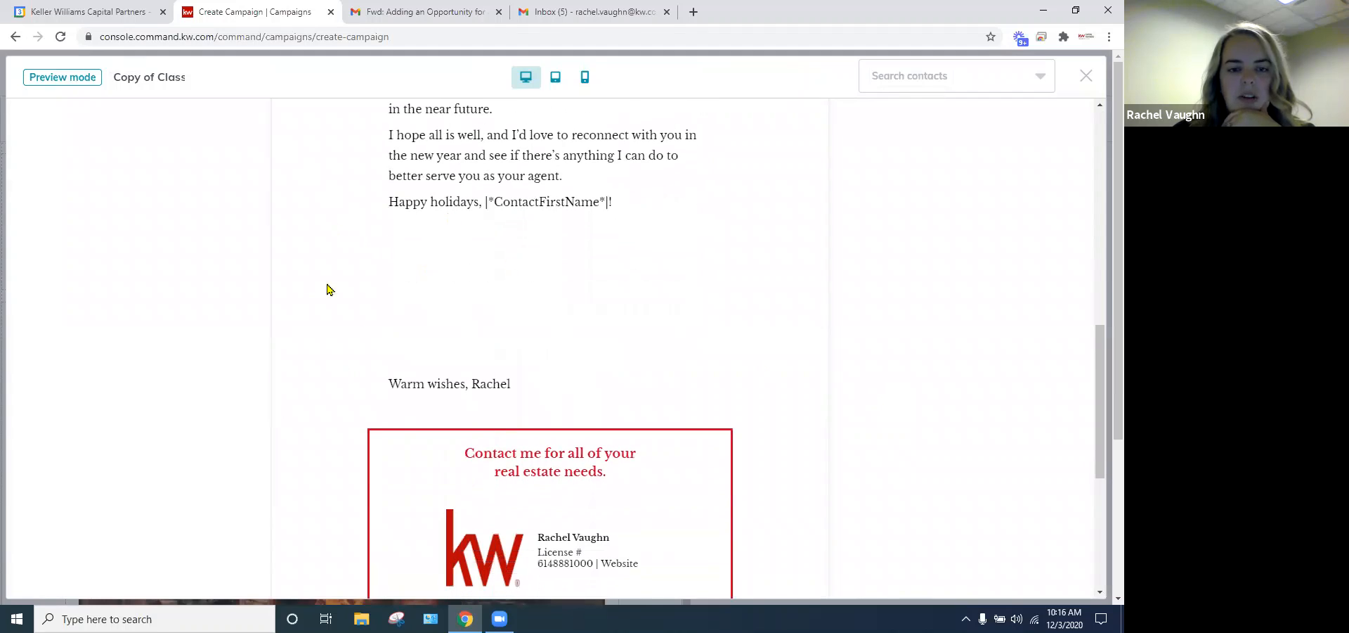
scroll(679, 317, "down", 5)
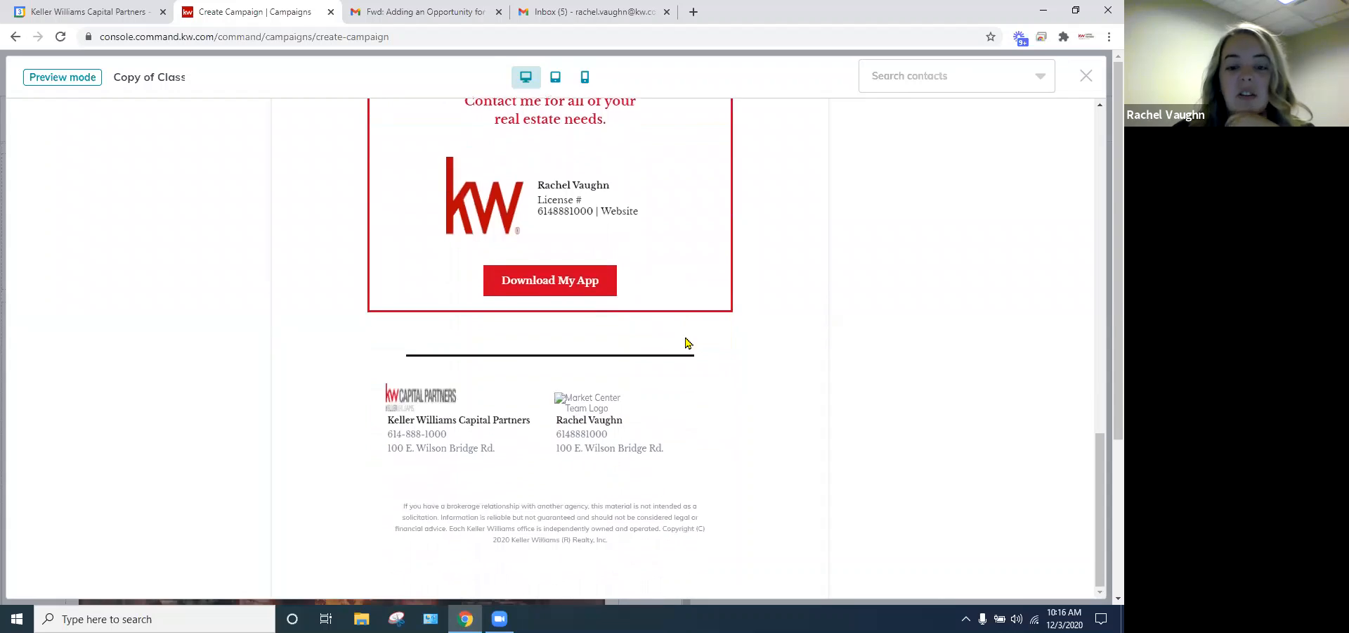
scroll(686, 322, "up", 8)
scroll(684, 324, "up", 6)
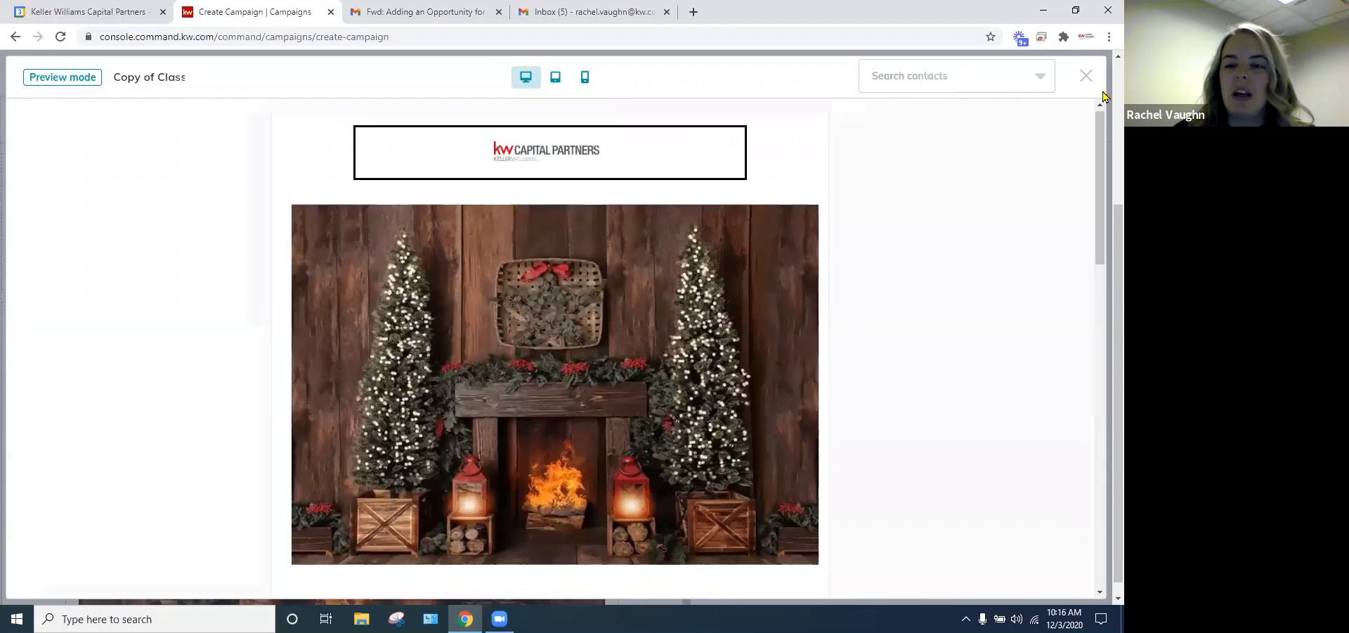
left_click(1086, 79)
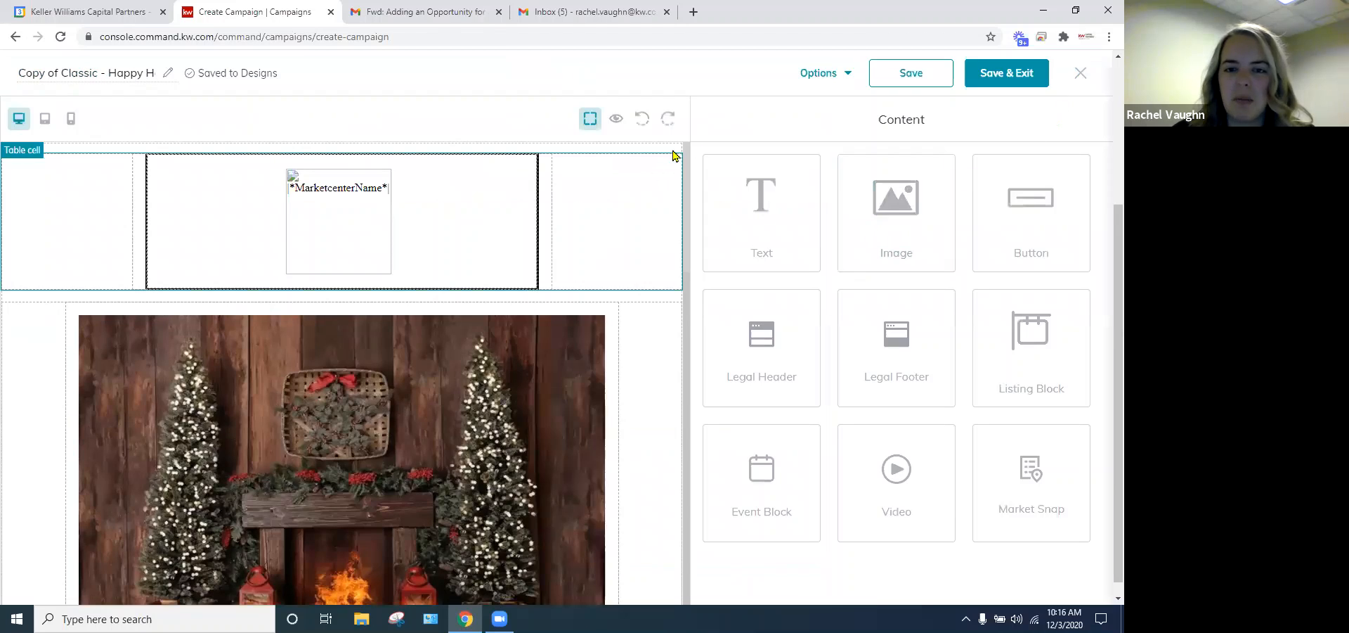
- Remove the blank lines between the "Happy holidays" and "Warm wishes" lines of the letter text, keeping one line break
scroll(433, 315, "down", 2)
scroll(433, 314, "down", 5)
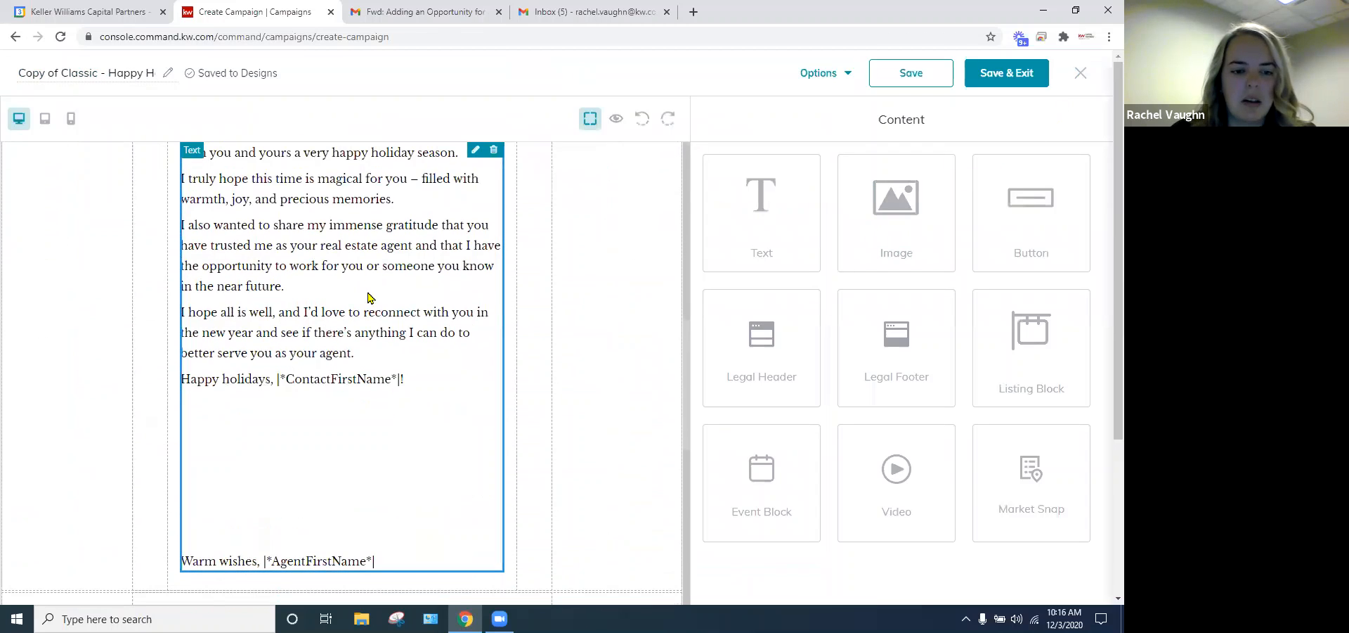
left_click(476, 151)
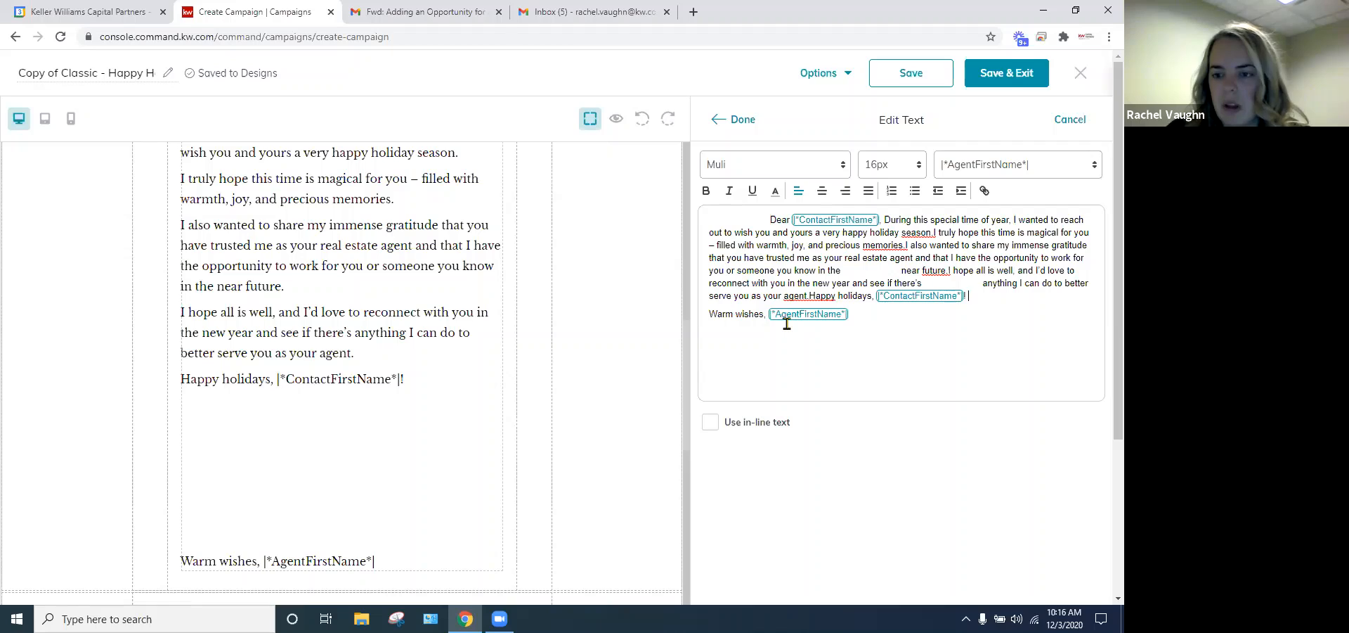
key("BackSpace")
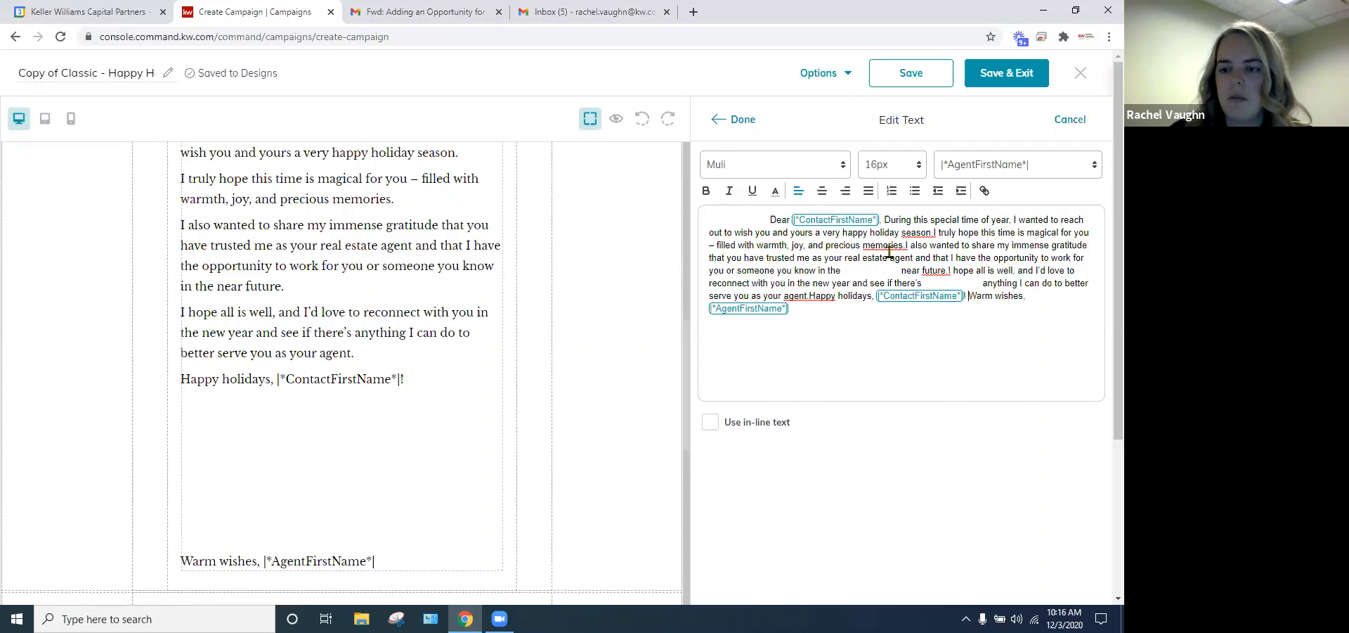
key("Return")
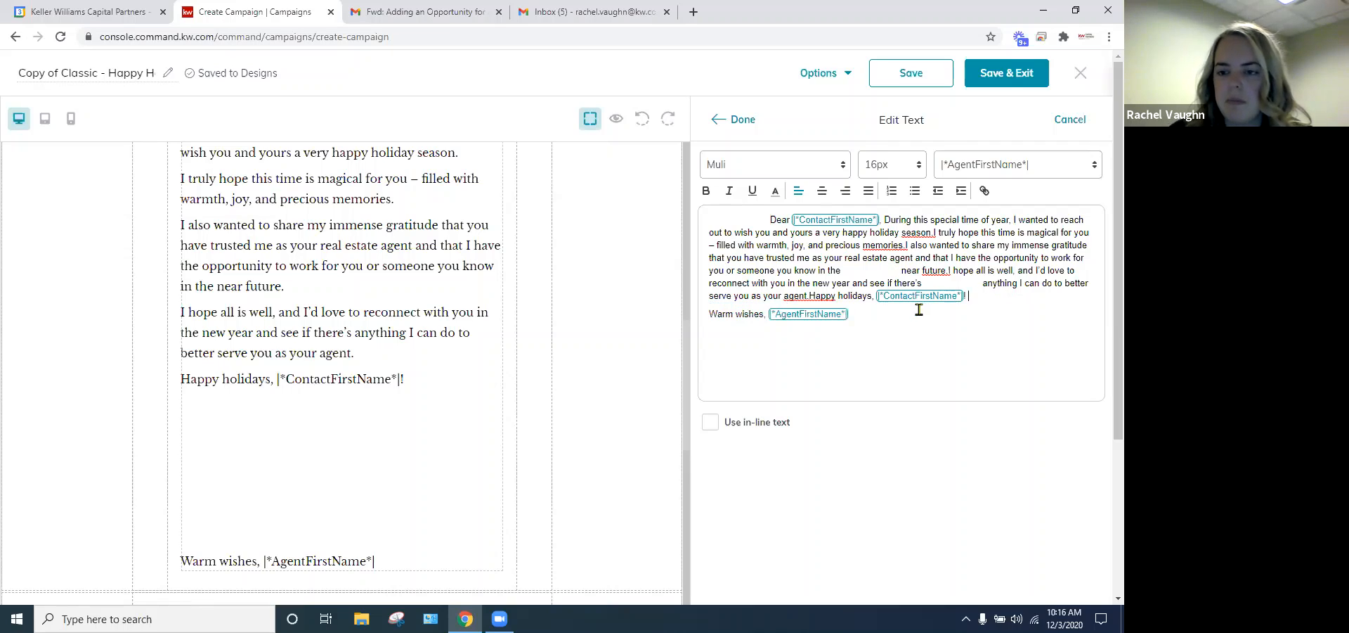
left_click(748, 124)
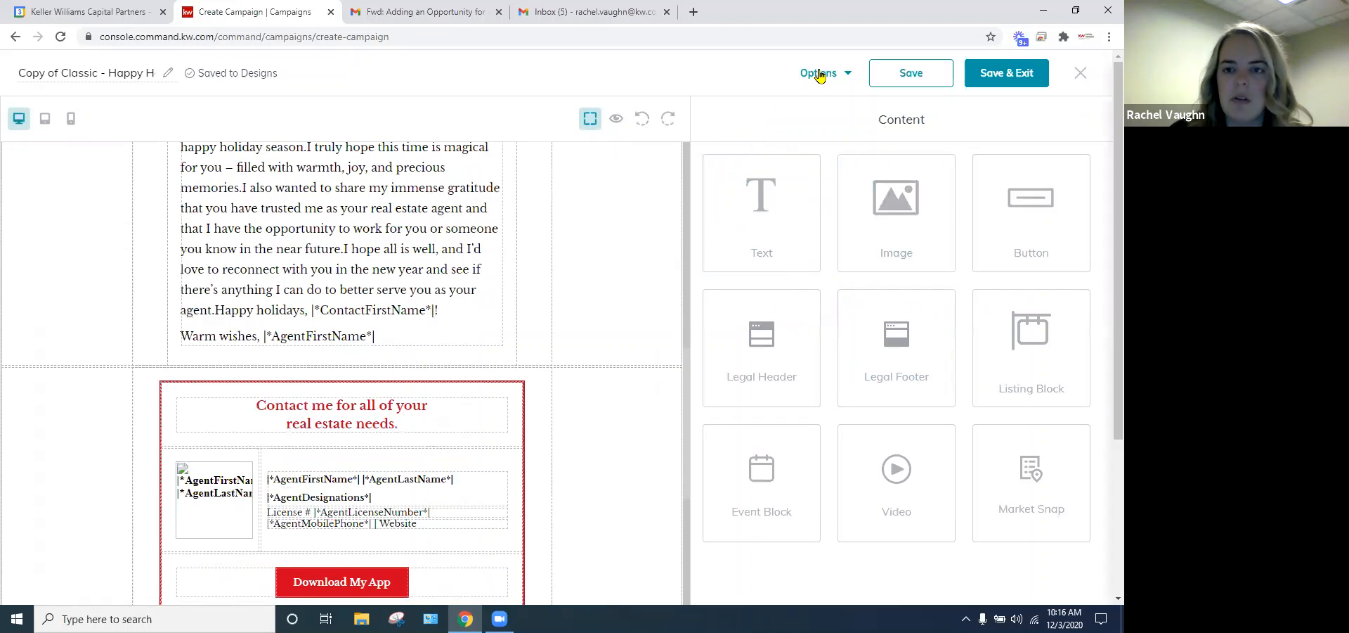
- Save the edited design, preview the email from the fireplace picture to the contact card, and close the preview
left_click(880, 68)
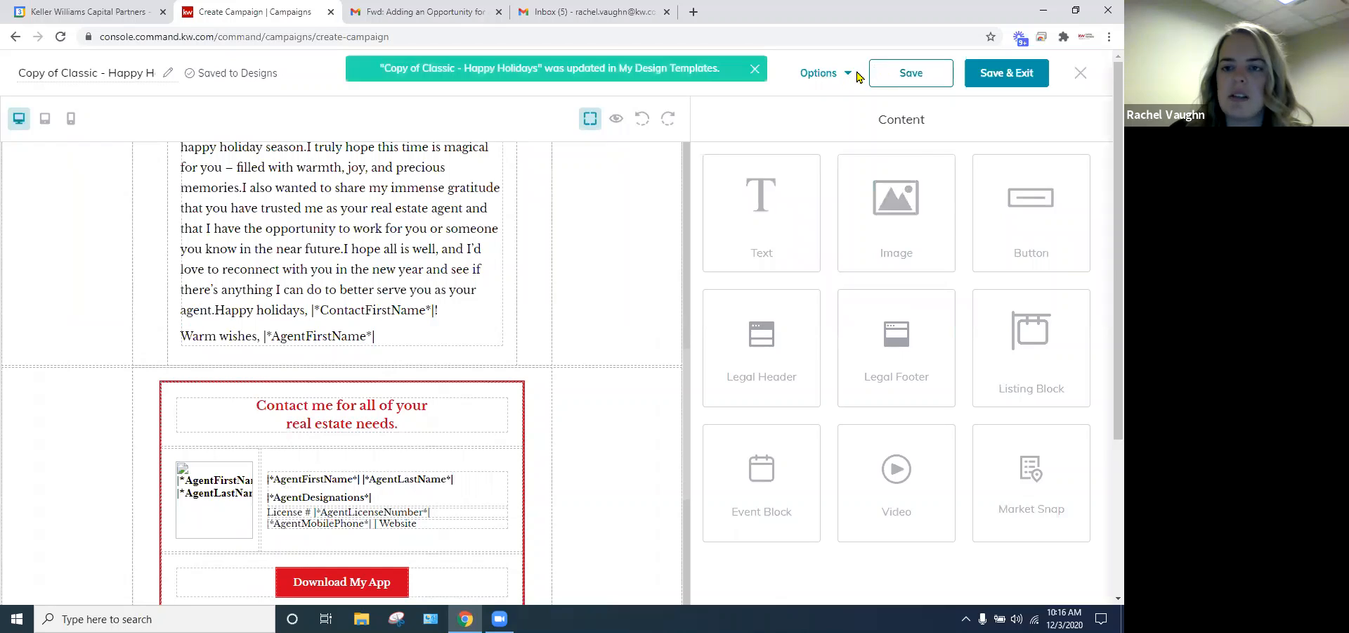
left_click(822, 81)
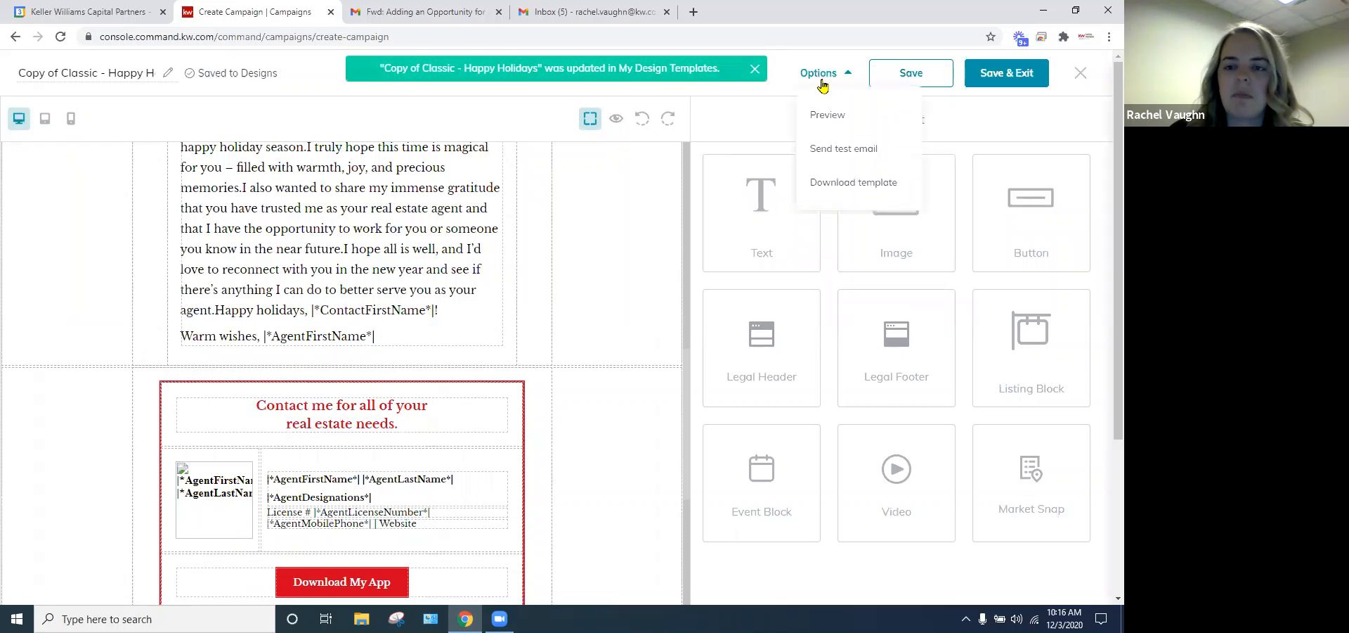
left_click(811, 117)
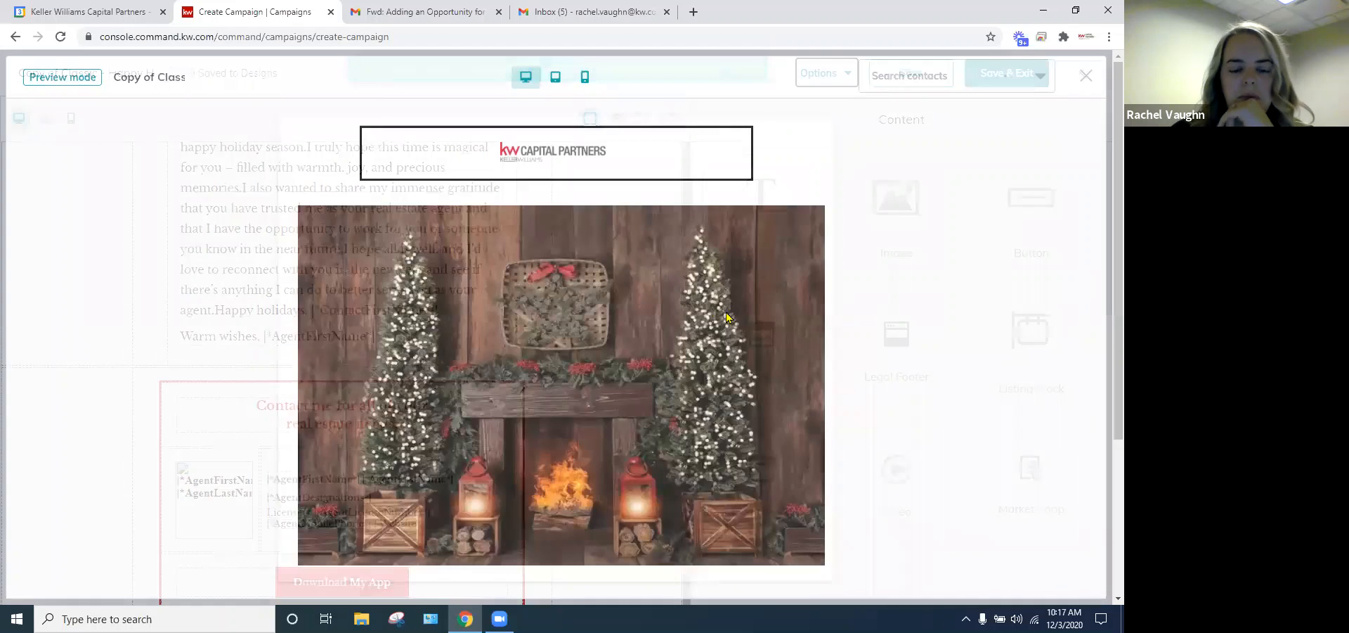
scroll(726, 322, "down", 8)
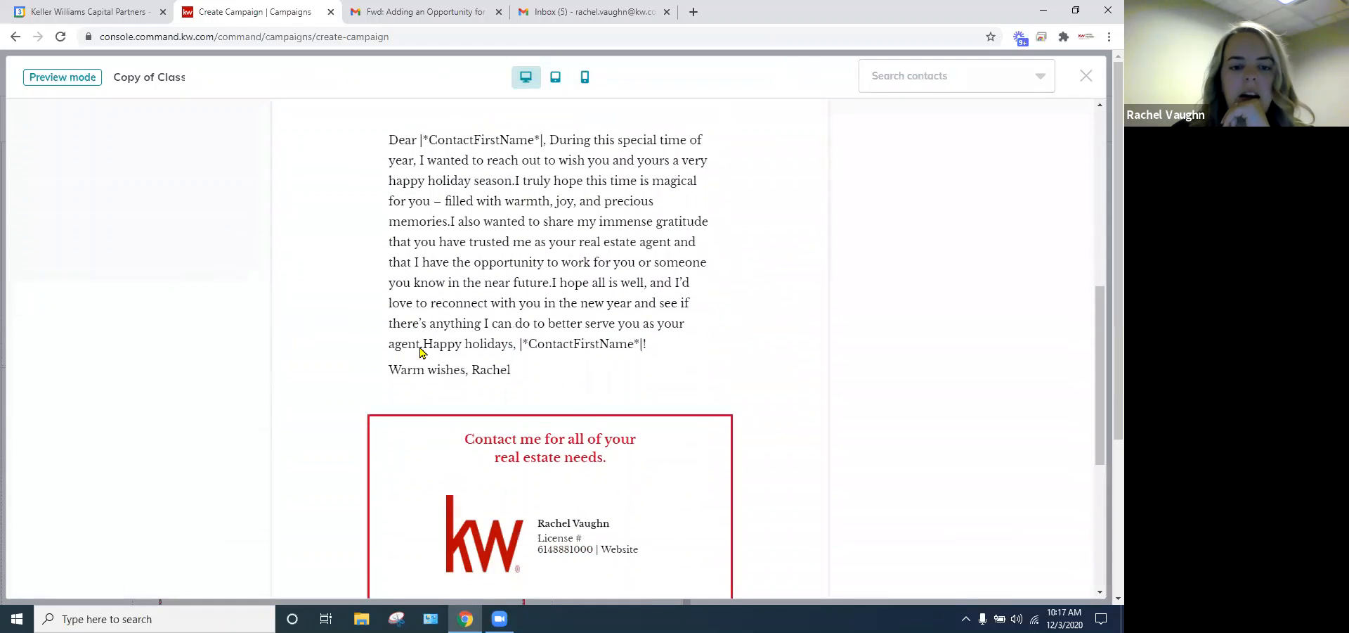
scroll(765, 343, "down", 5)
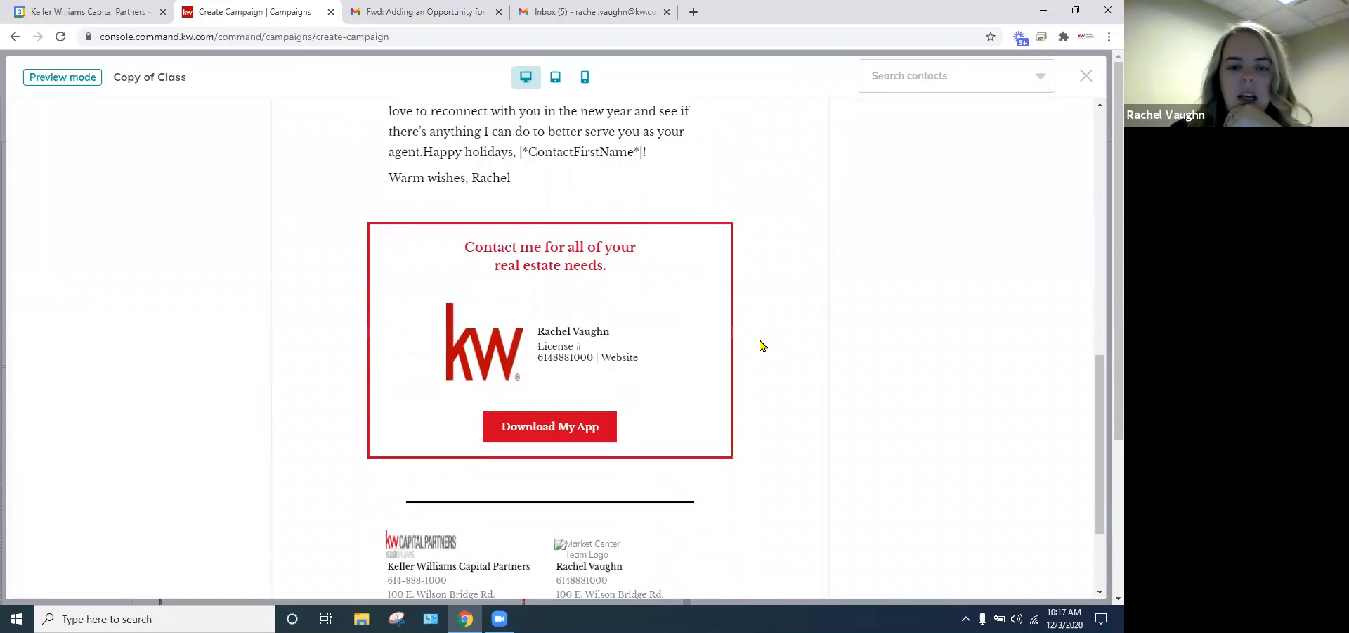
scroll(761, 352, "up", 3)
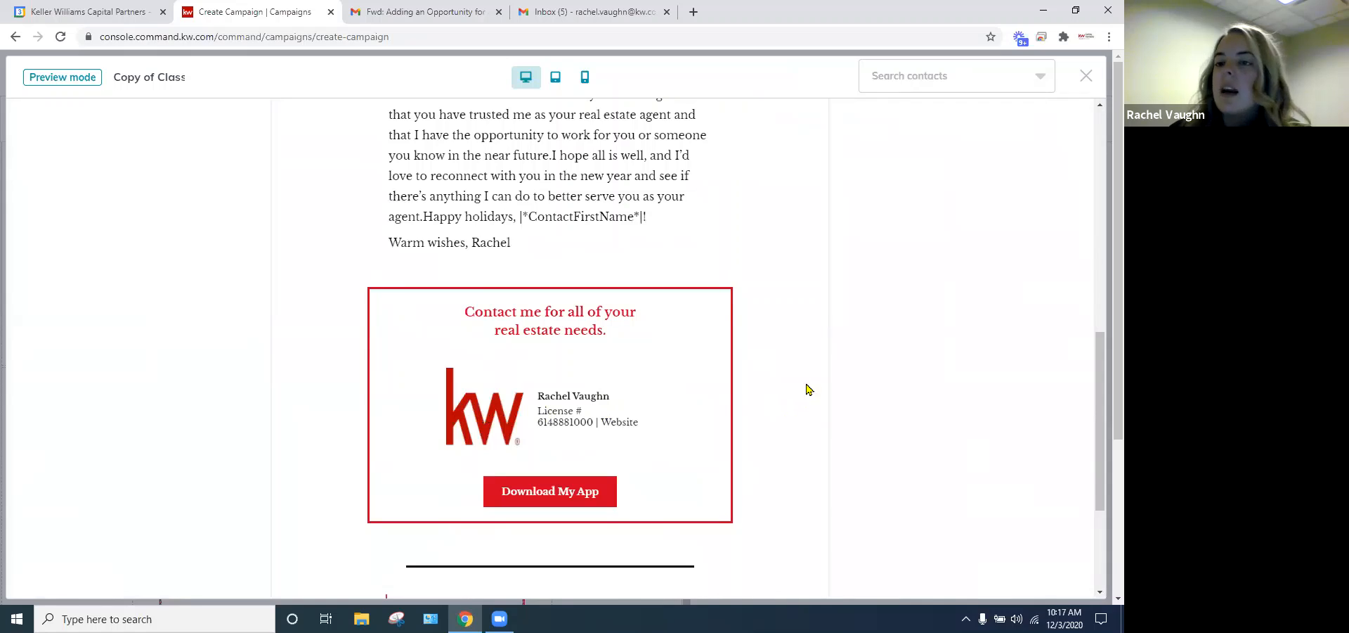
scroll(807, 389, "up", 10)
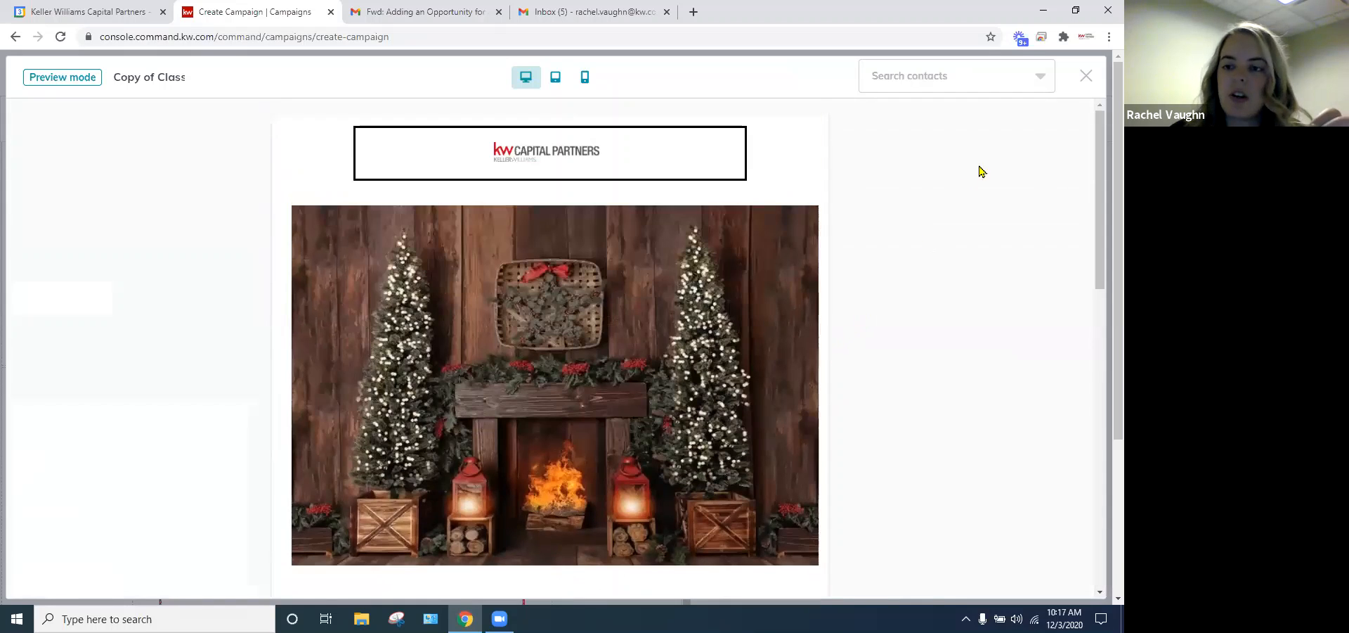
scroll(766, 350, "down", 8)
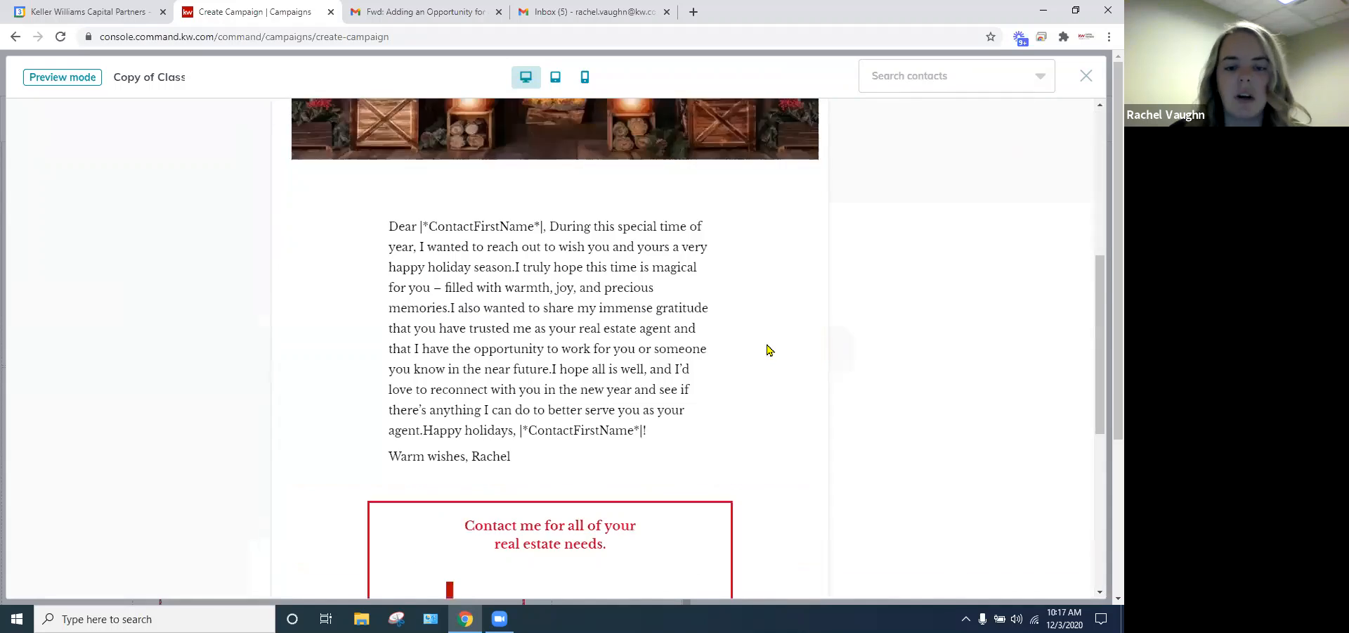
scroll(1089, 112, "up", 4)
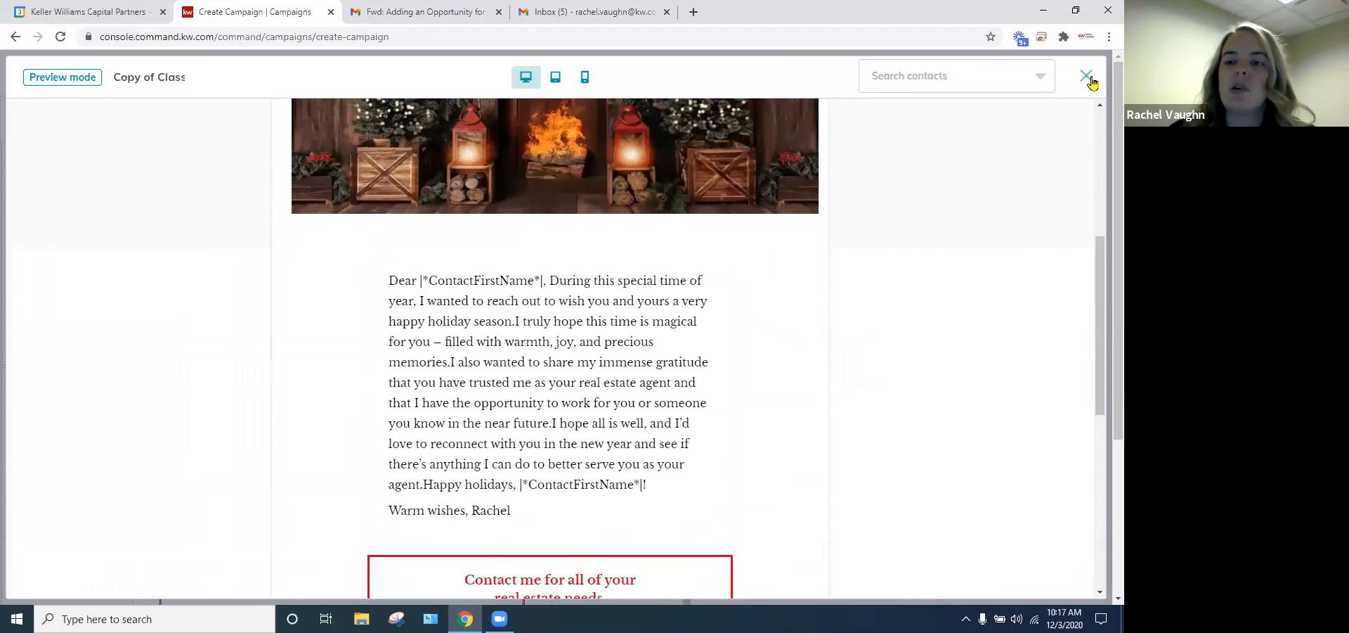
left_click(1086, 77)
- Save and exit the email design, and review the campaign's configuration steps and email preview down to the legal footer
left_click_drag(783, 373, 546, 401)
scroll(609, 401, "down", 8)
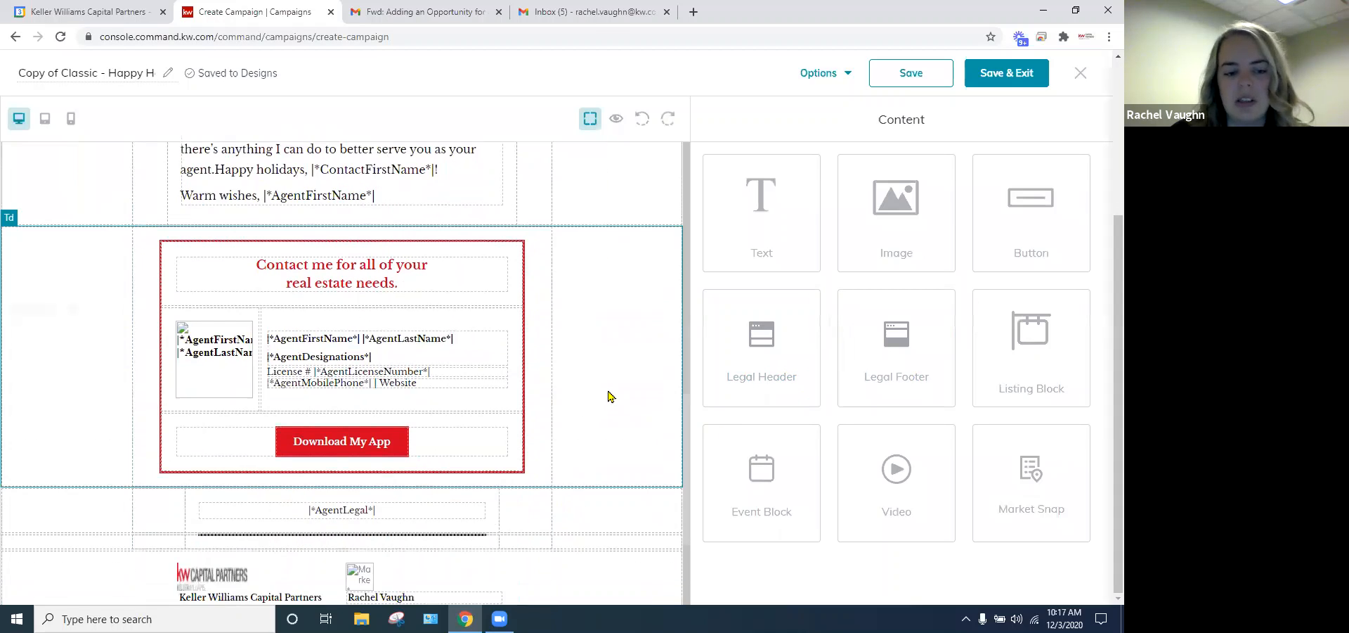
scroll(606, 464, "up", 10)
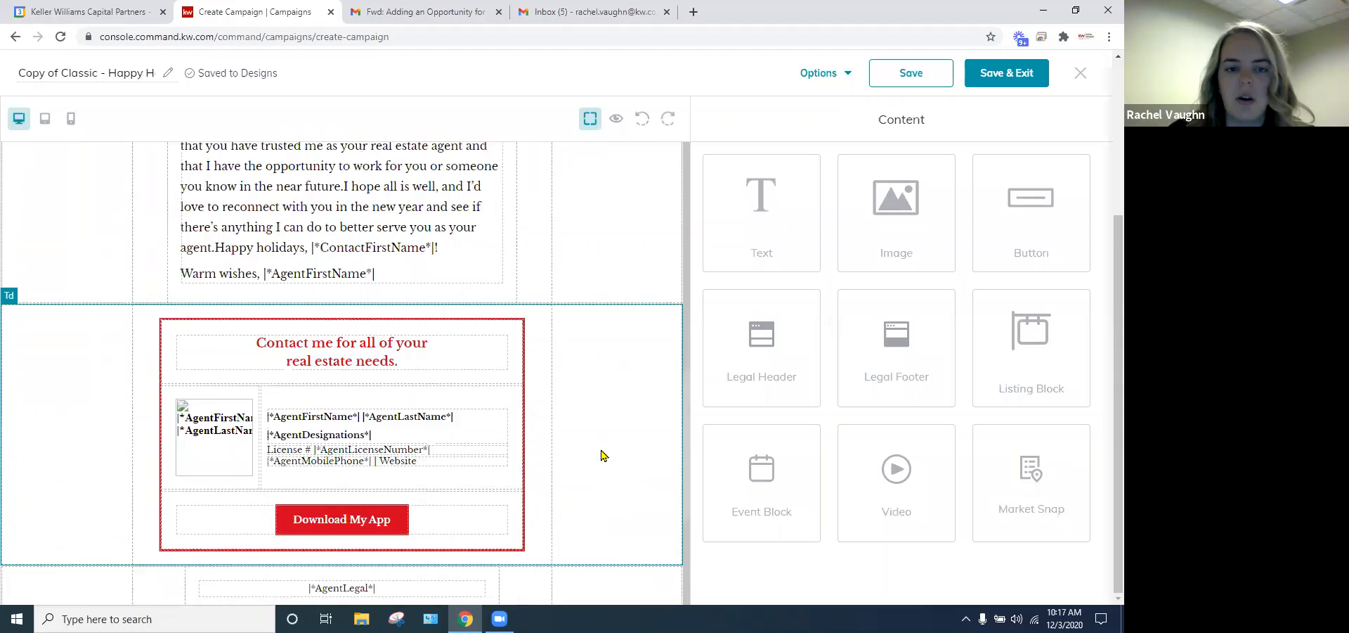
left_click(1009, 75)
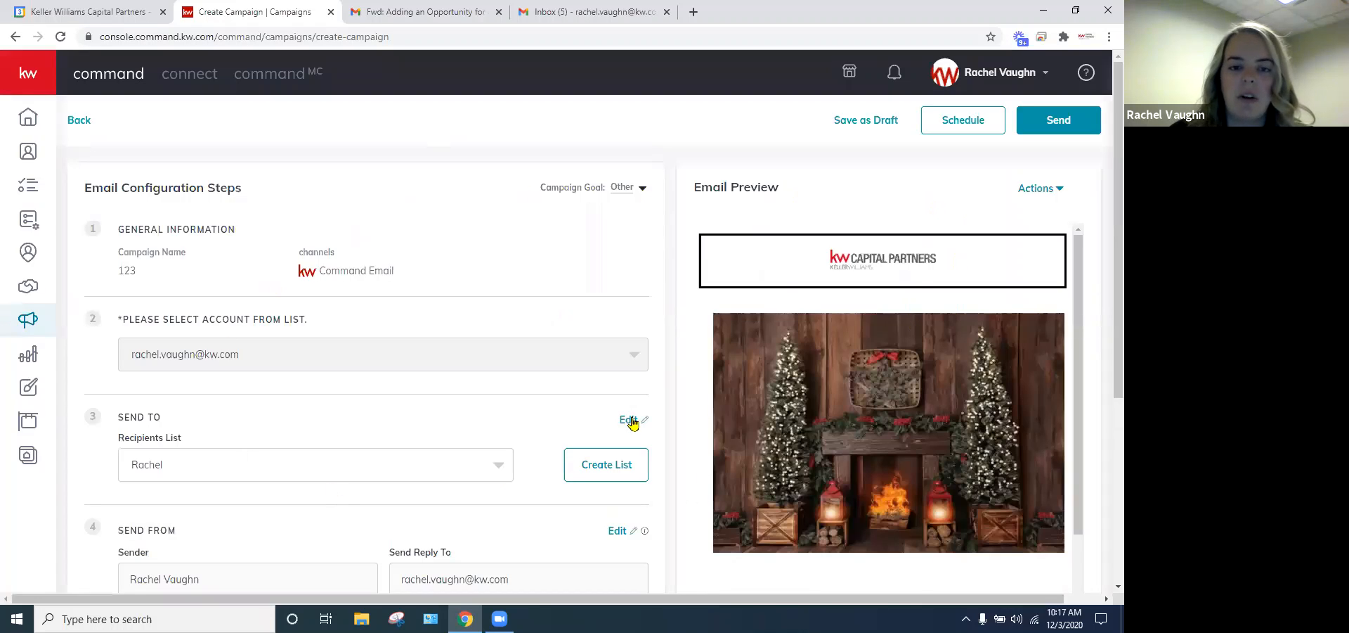
scroll(386, 260, "down", 4)
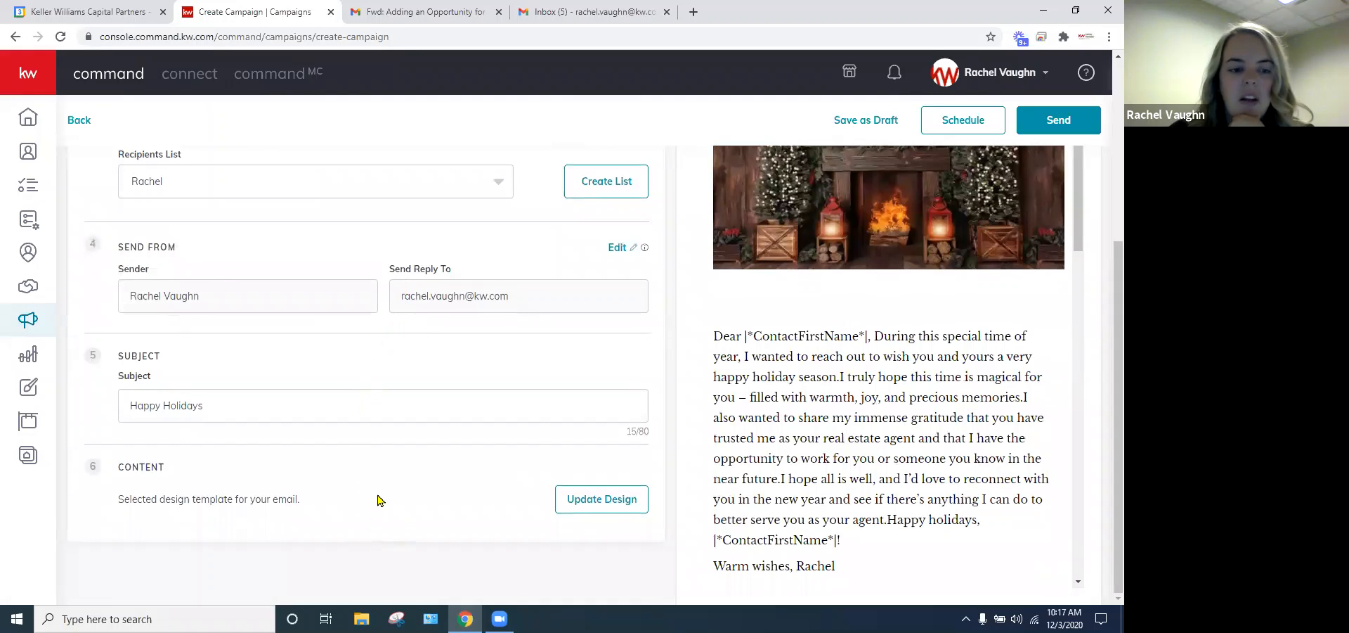
scroll(394, 464, "up", 4)
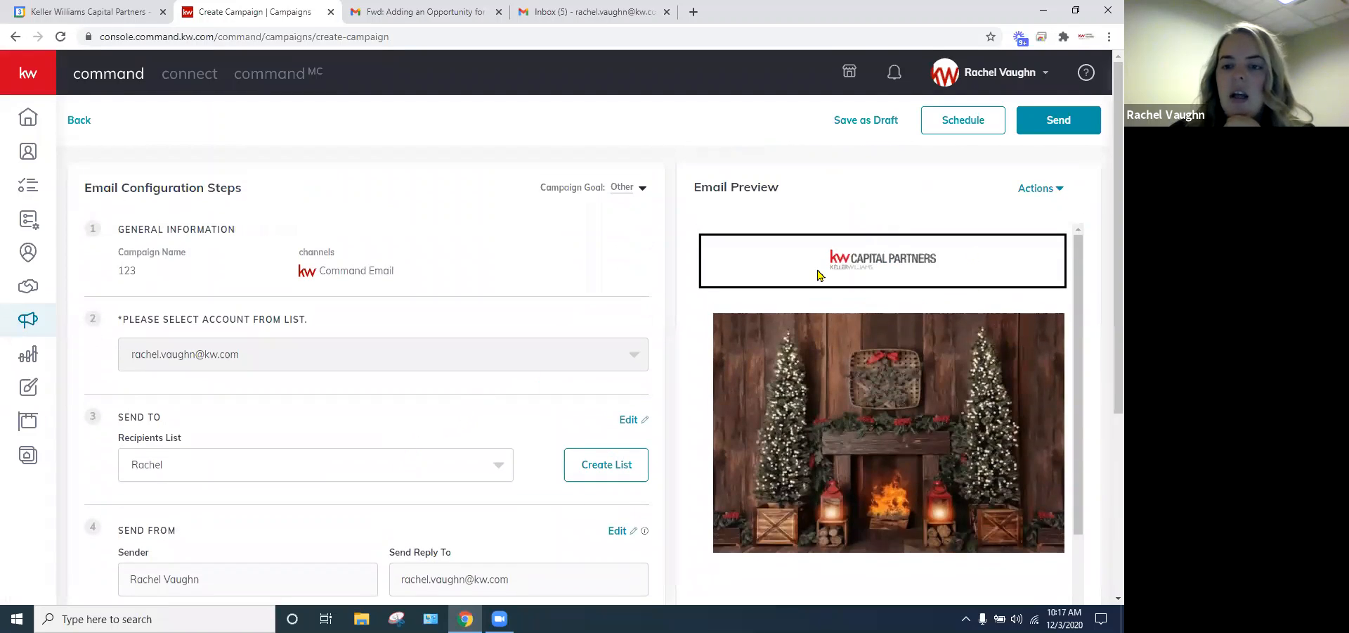
scroll(904, 376, "down", 10)
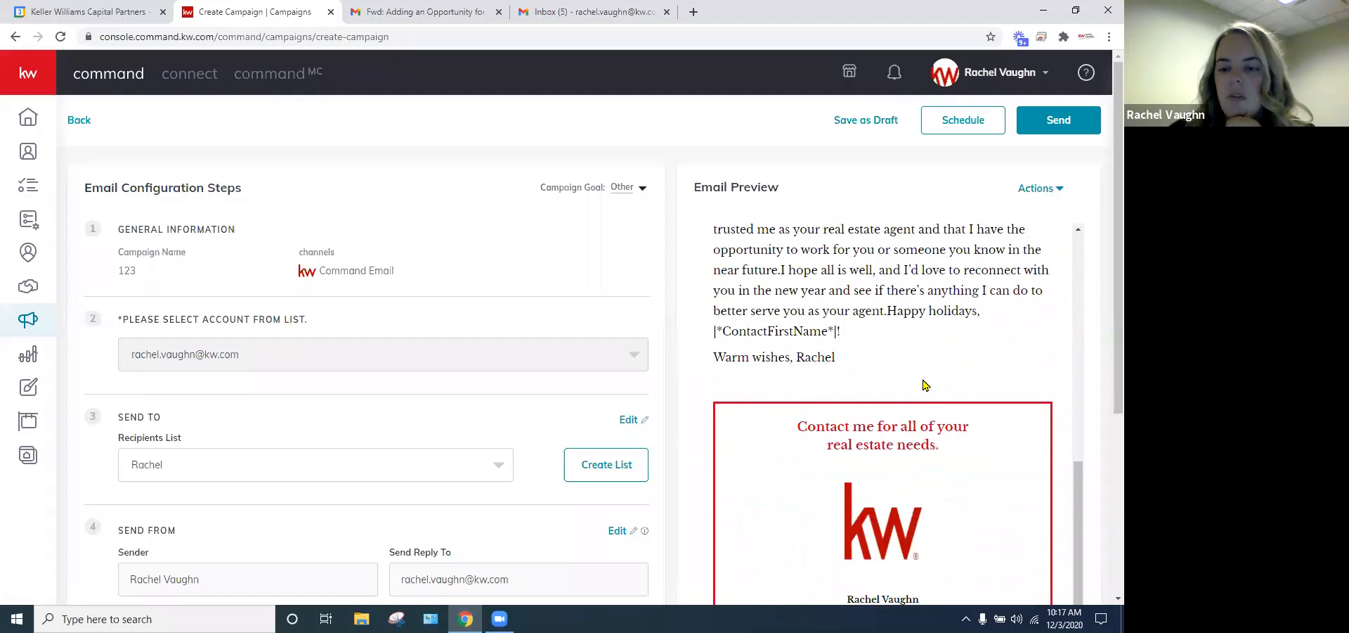
scroll(665, 530, "down", 5)
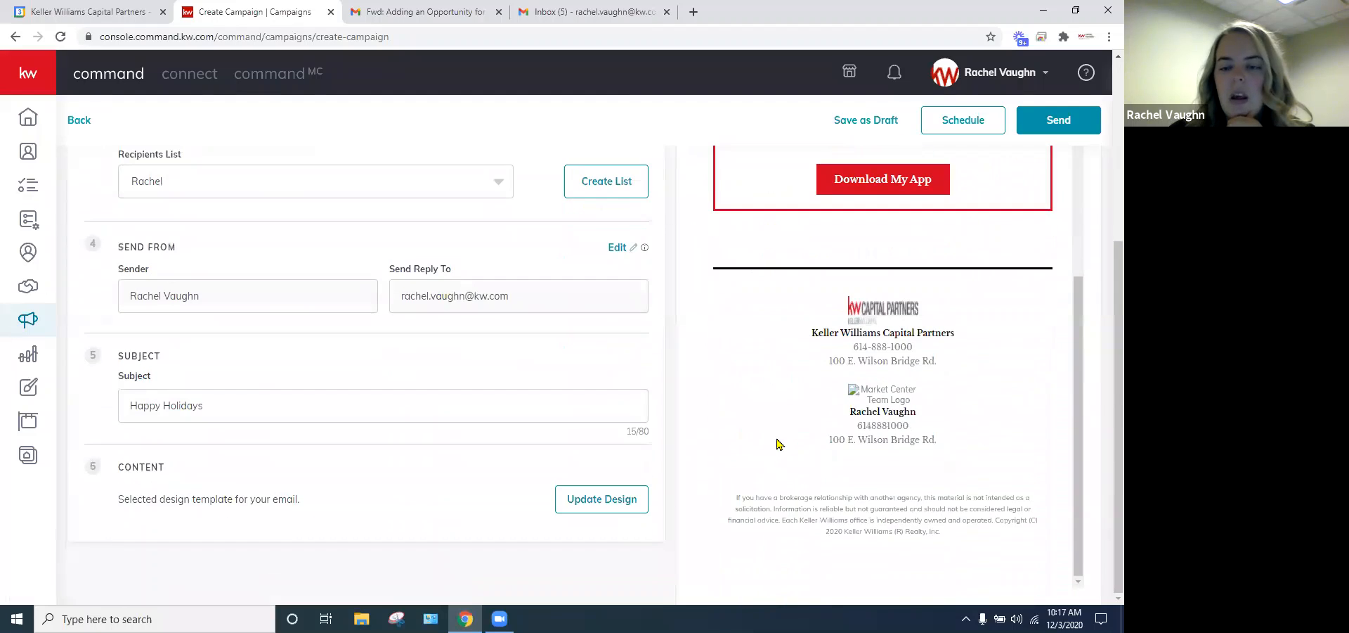
scroll(778, 443, "up", 10)
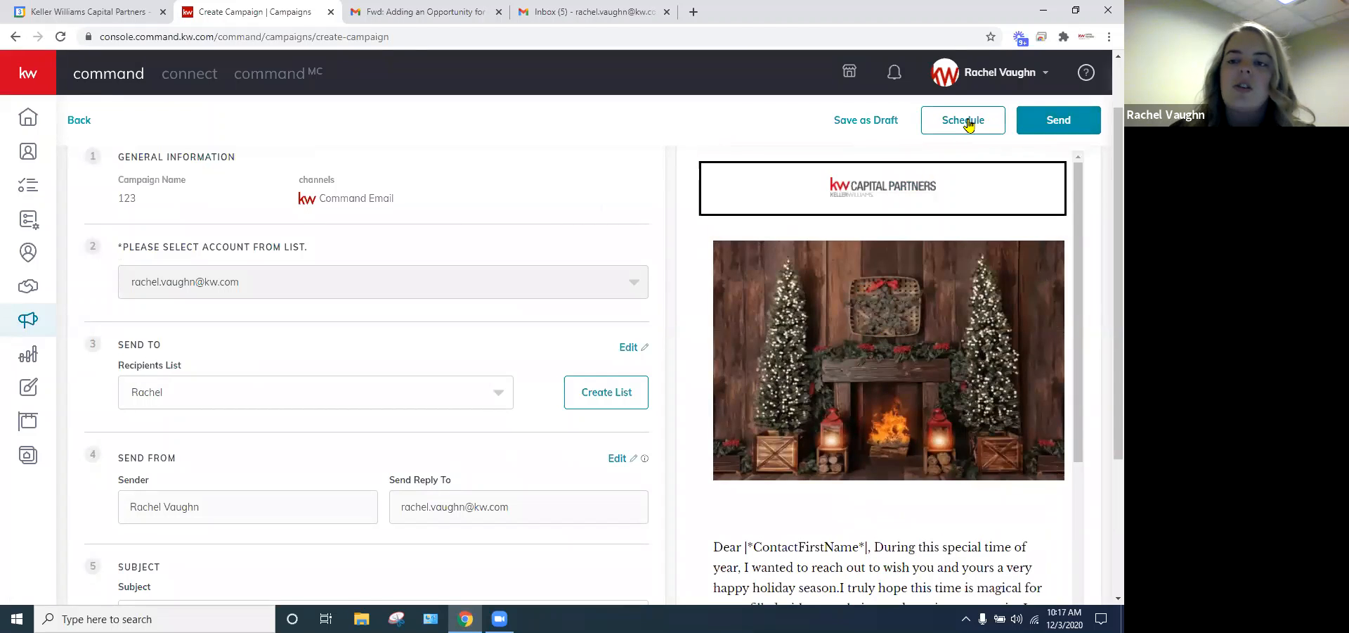
- Open the campaign's scheduling dialog and read how soon and how far ahead an email can be scheduled
left_click(967, 123)
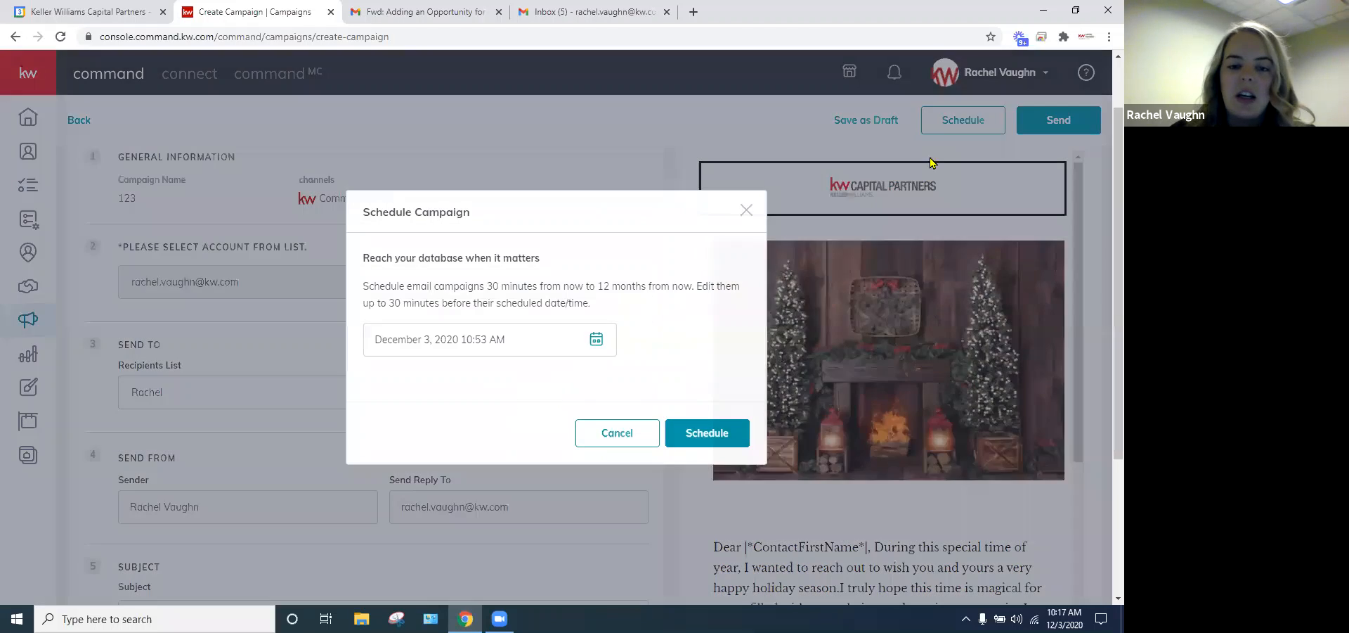
left_click(596, 340)
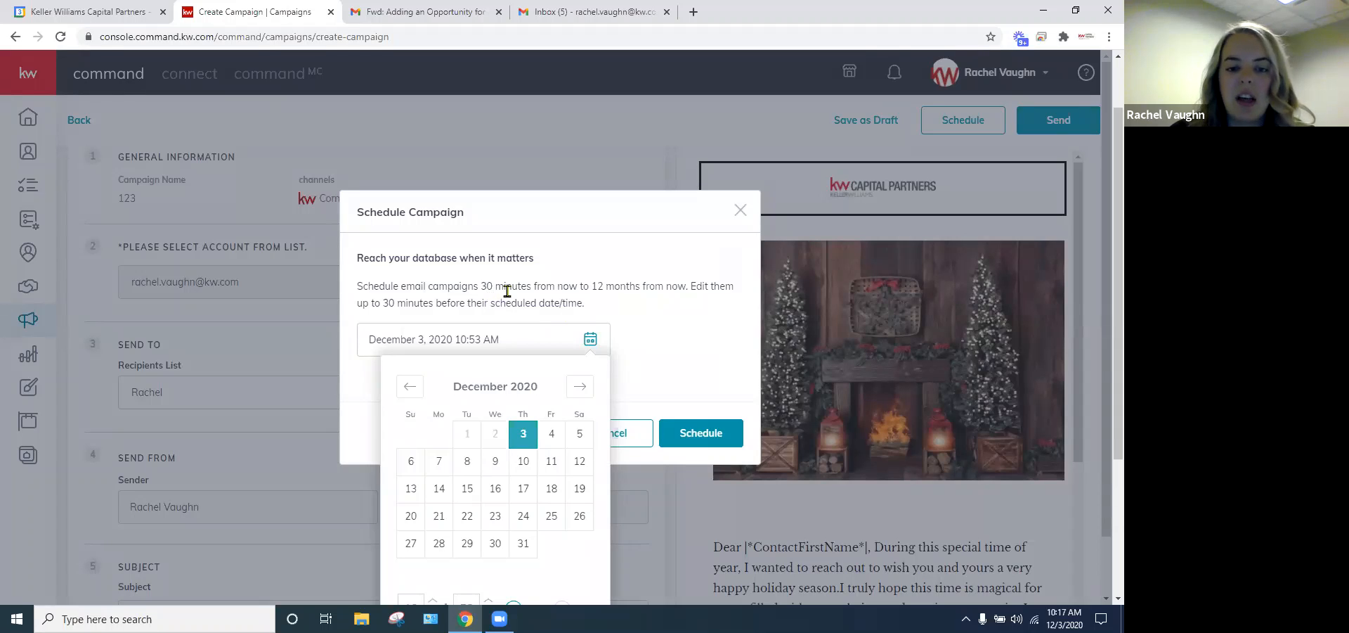
left_click(573, 286)
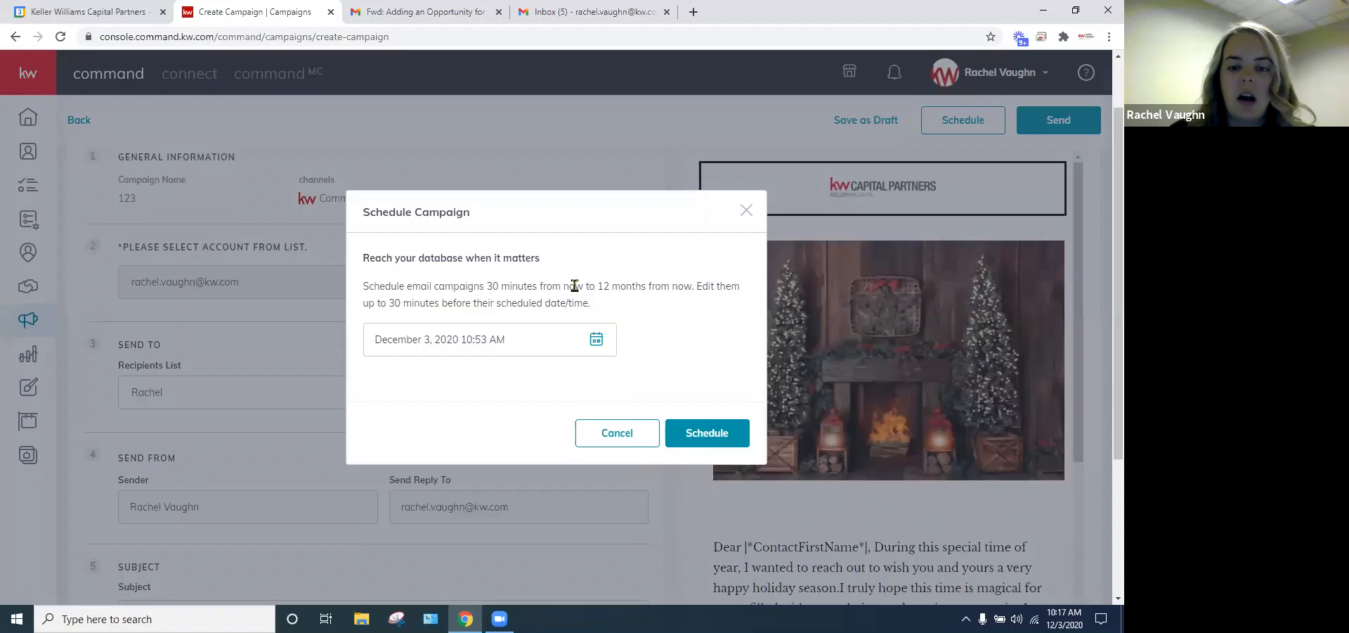
left_click_drag(574, 286, 696, 285)
left_click(666, 321)
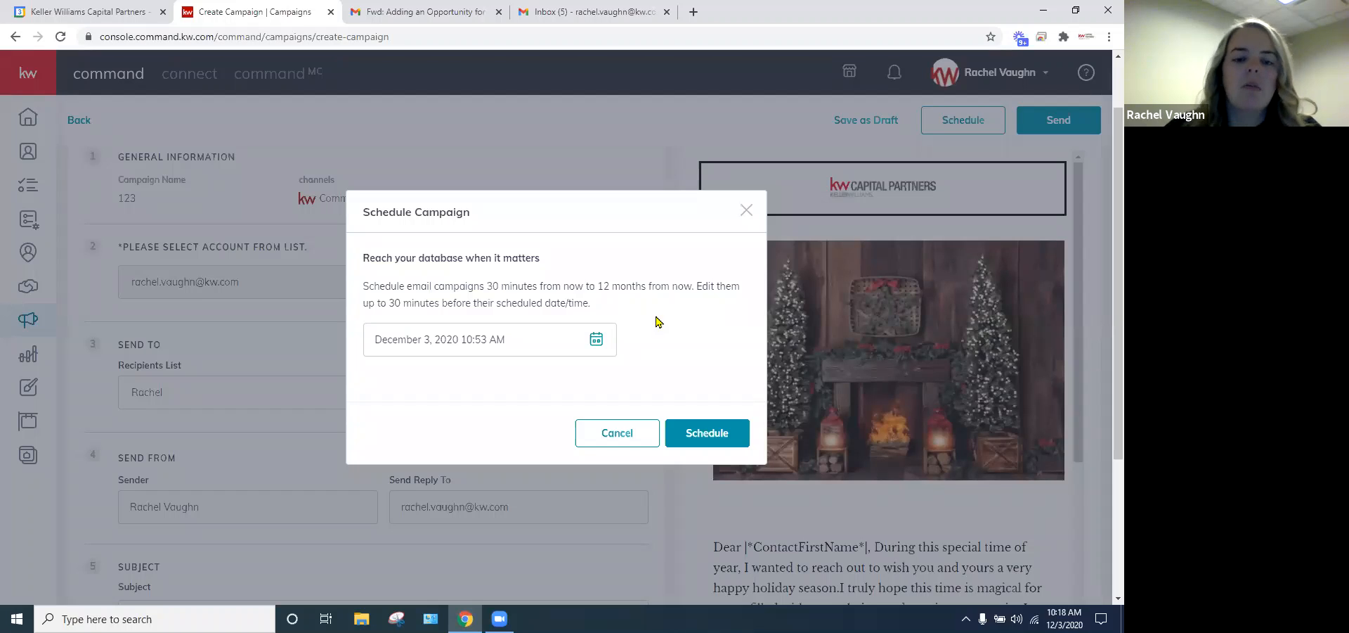
- Schedule the campaign for December 23, 2020 at 11:00 AM
left_click(596, 340)
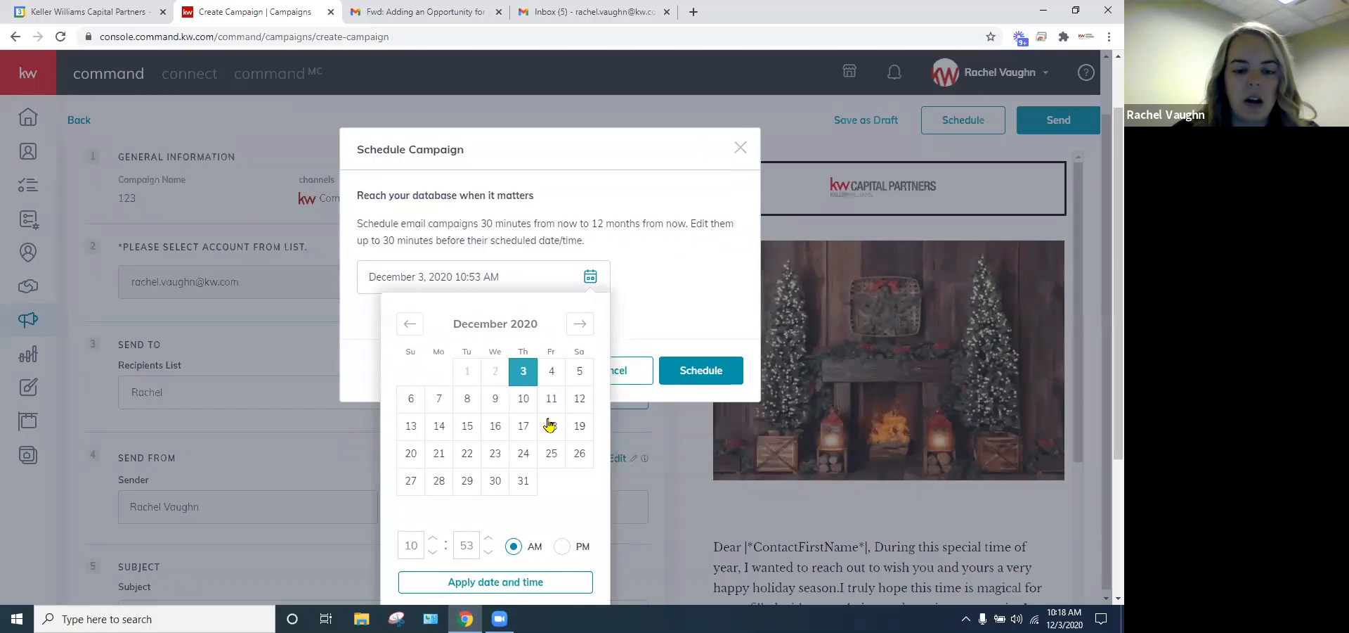
left_click(496, 450)
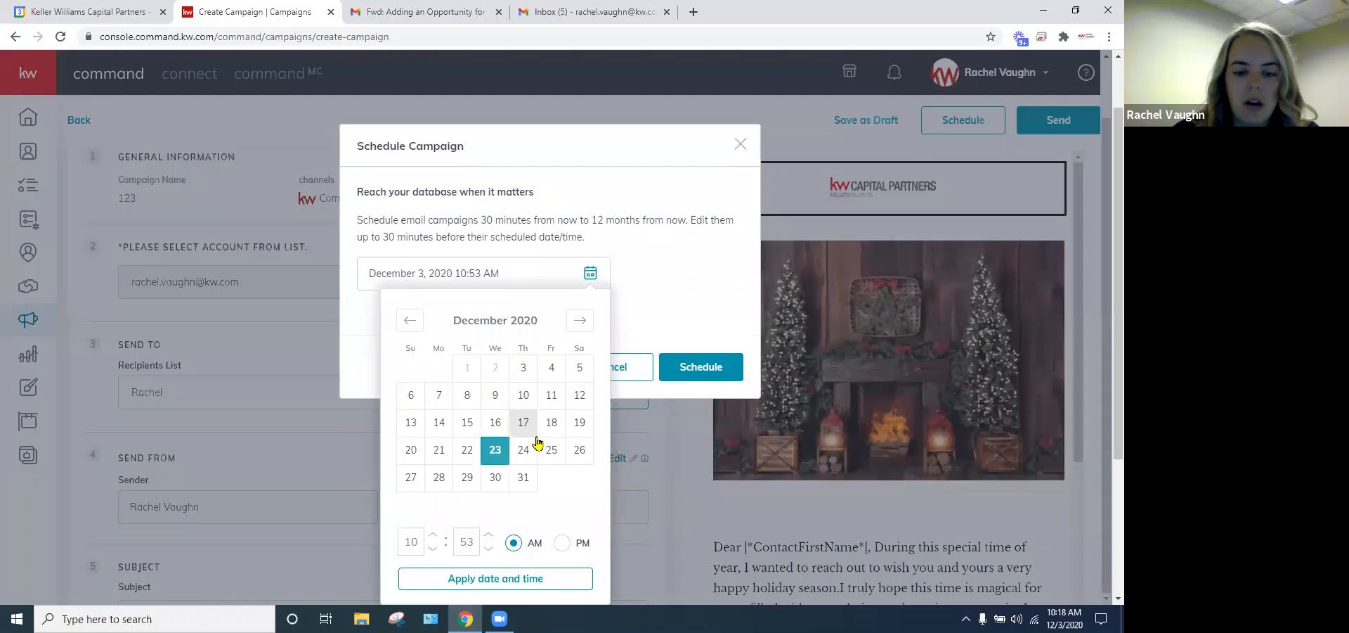
scroll(421, 513, "down", 3)
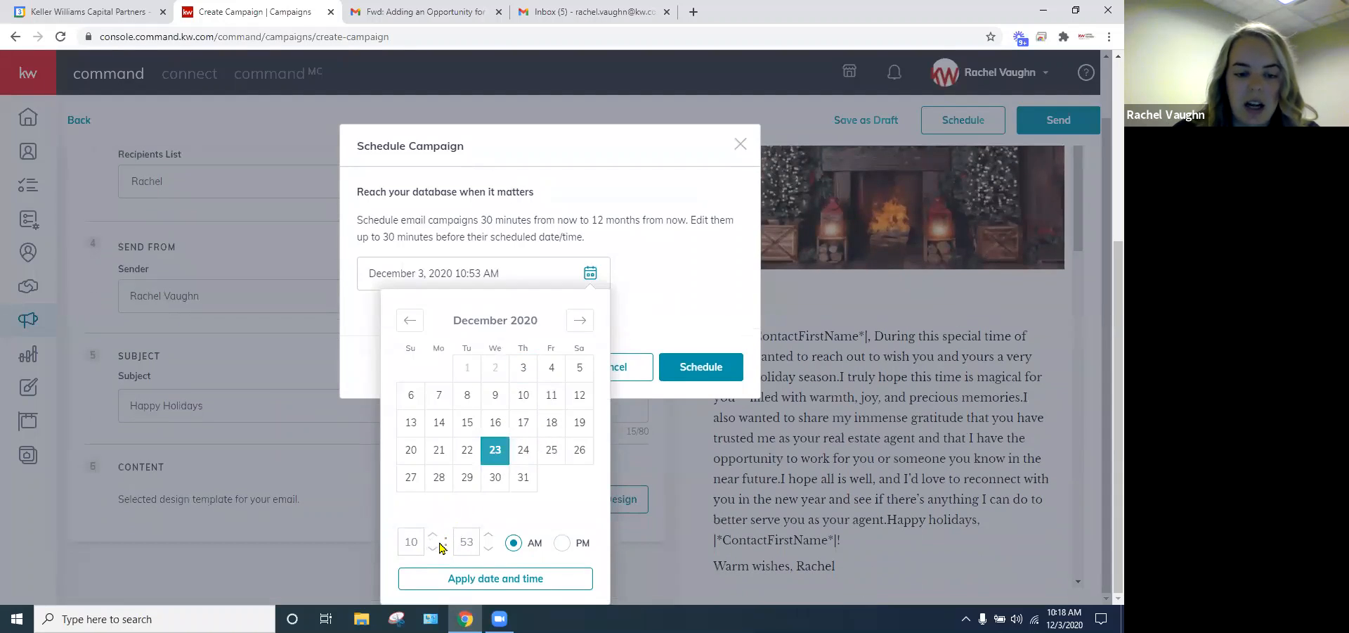
left_click(481, 552)
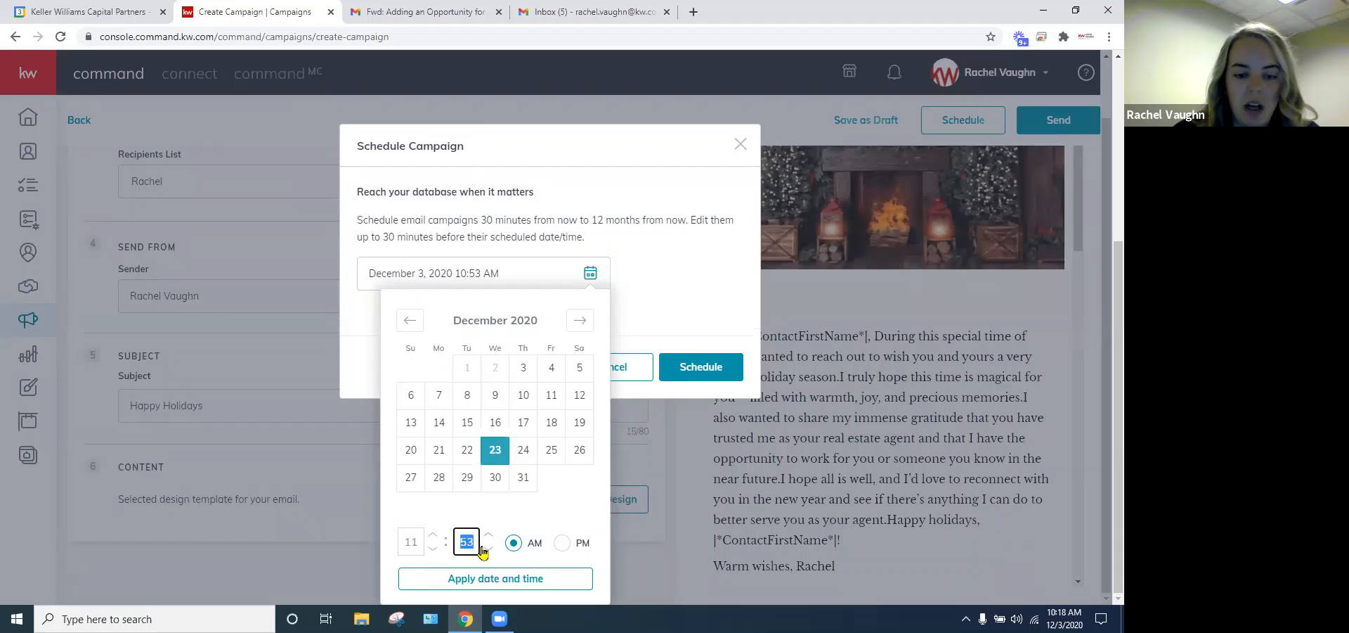
type("00")
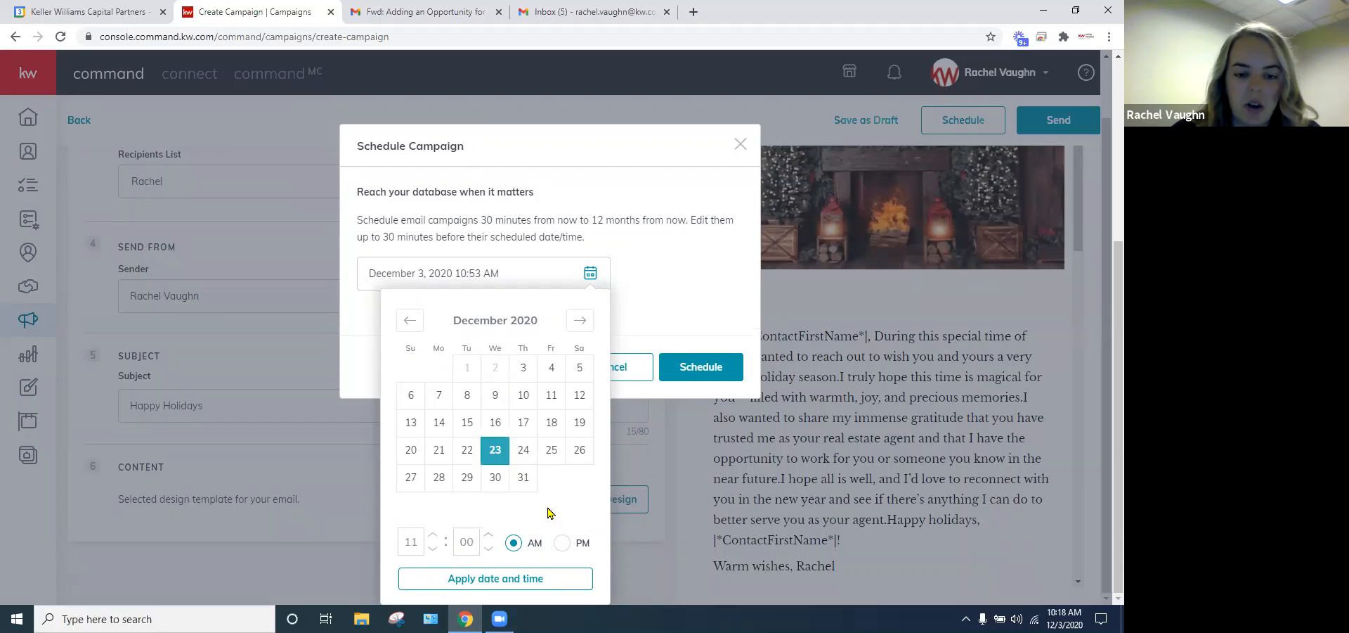
left_click(551, 514)
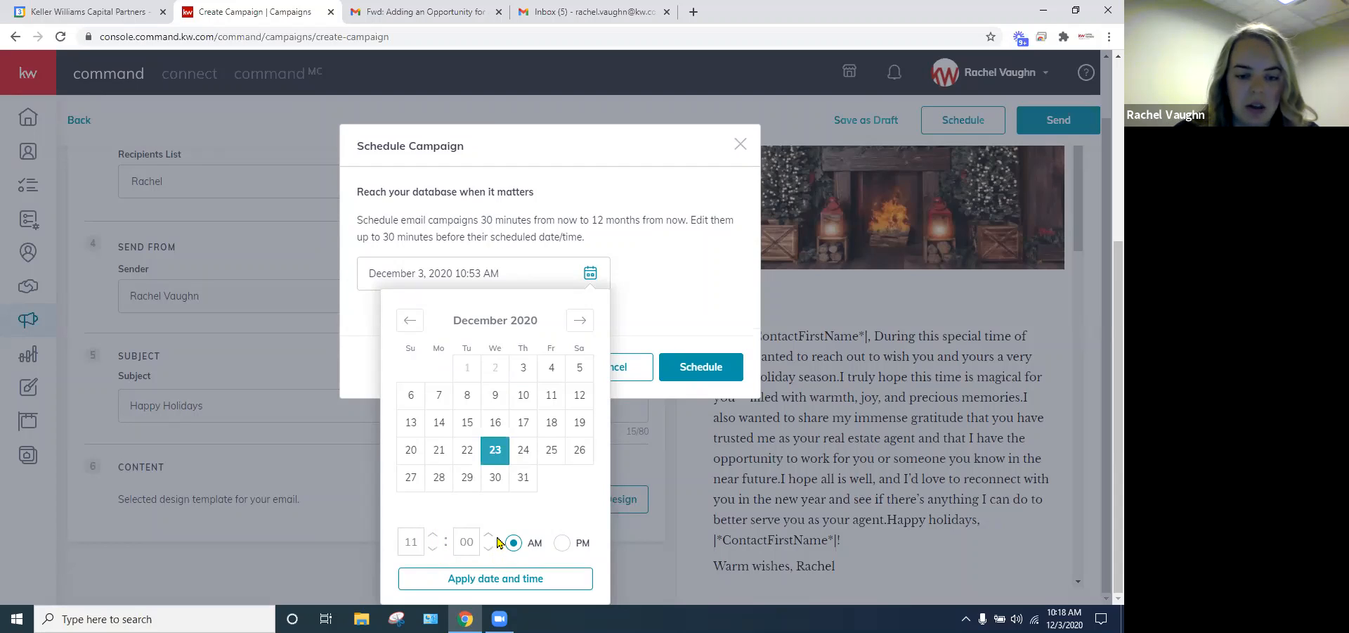
left_click(432, 535)
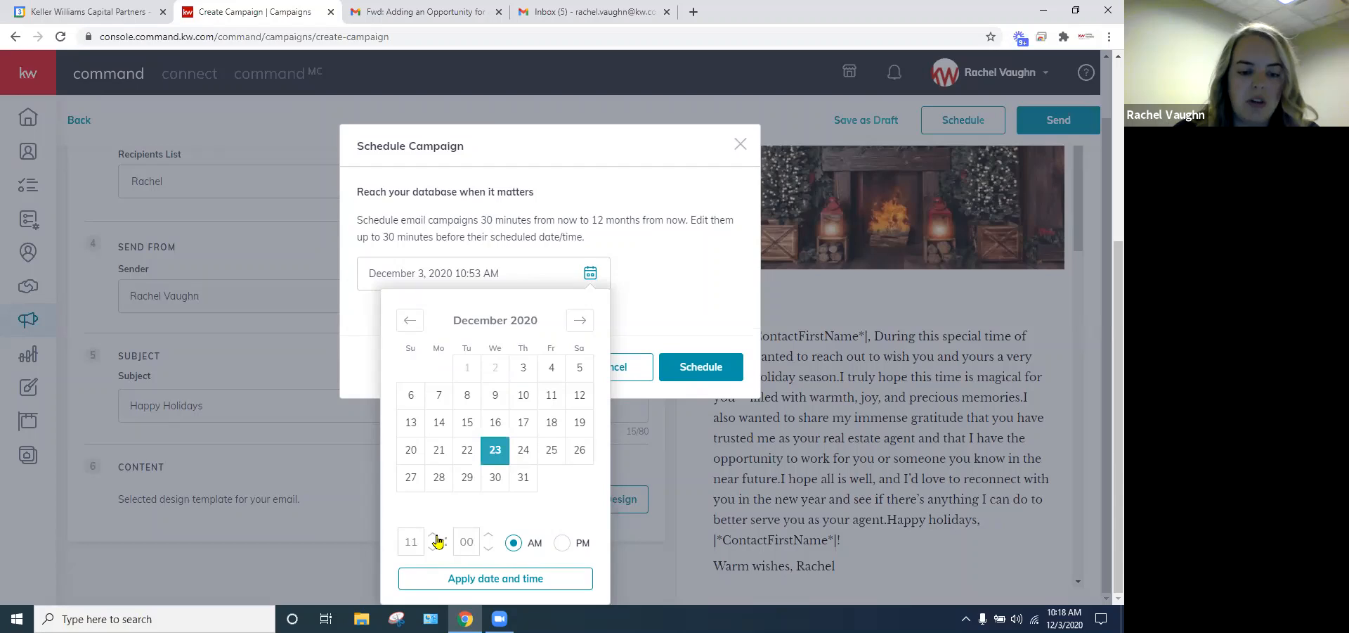
left_click(433, 548)
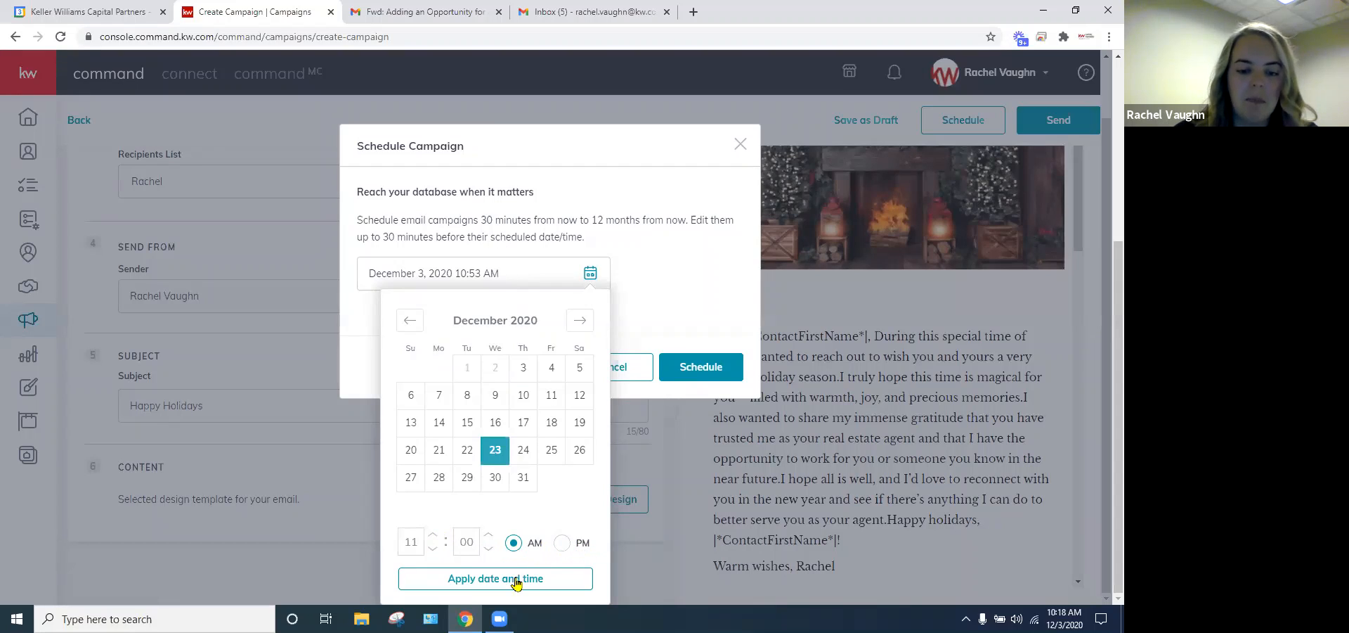
left_click(469, 579)
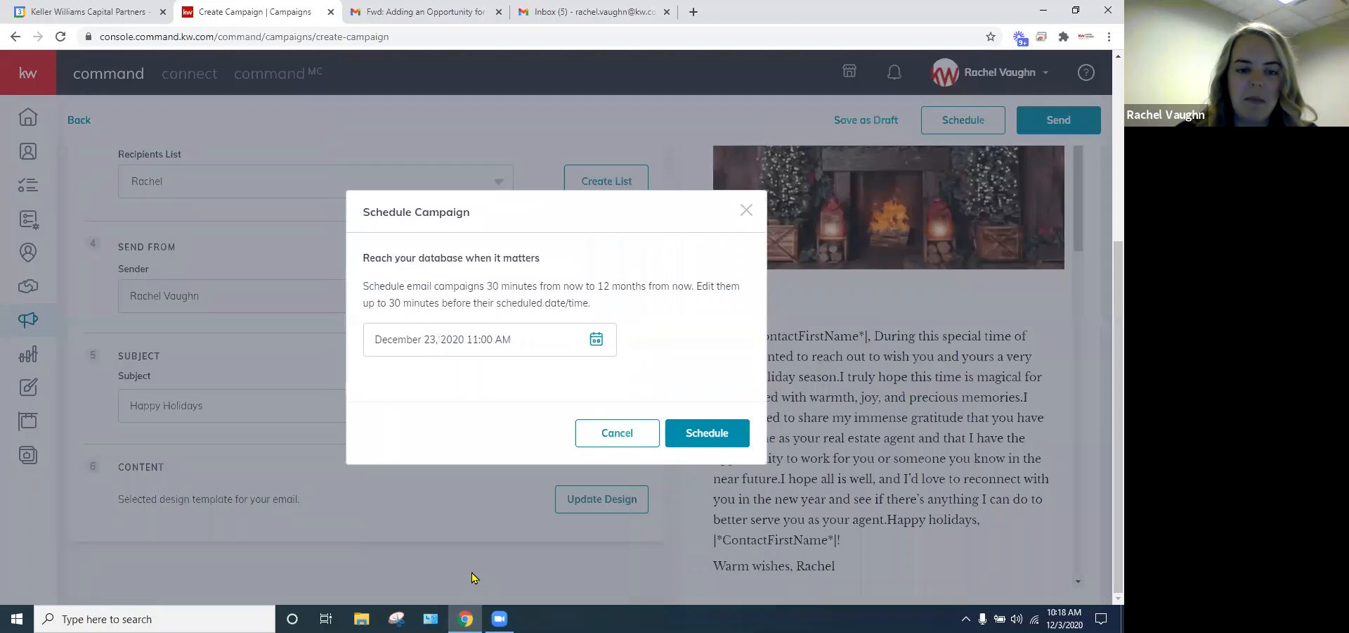
left_click(708, 436)
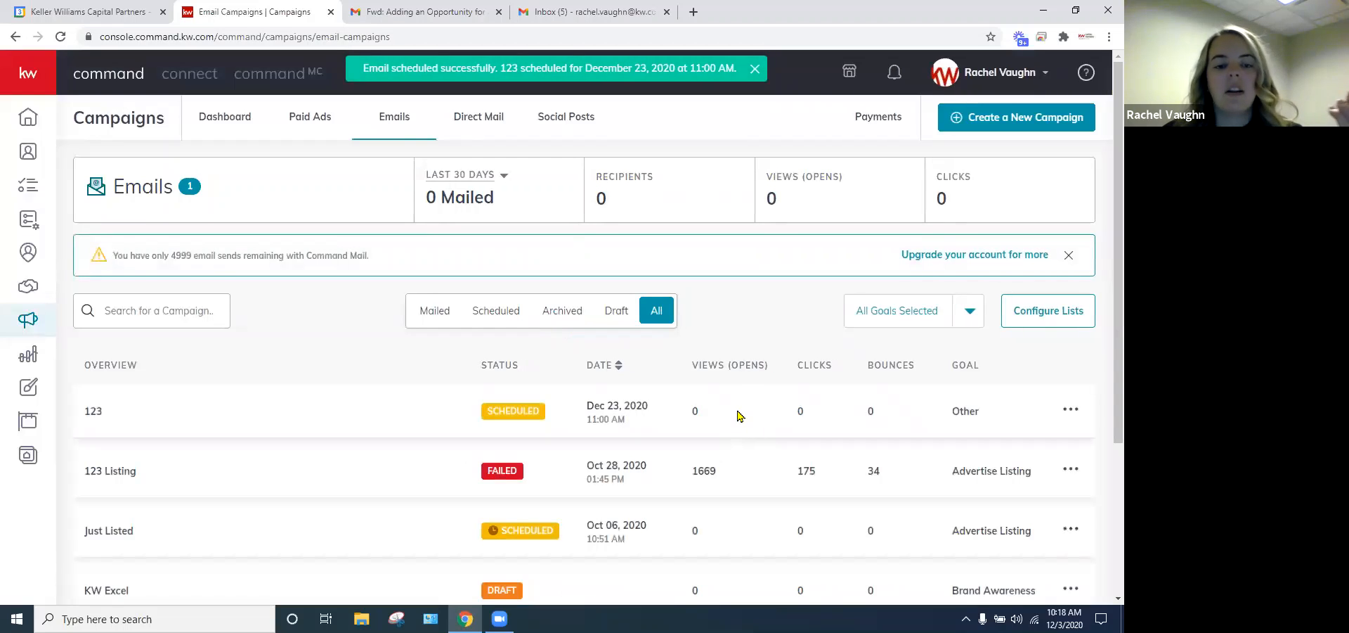
- Review the statuses and dates in the email campaigns list, from the newly scheduled campaign down to the last entry
scroll(738, 414, "down", 1)
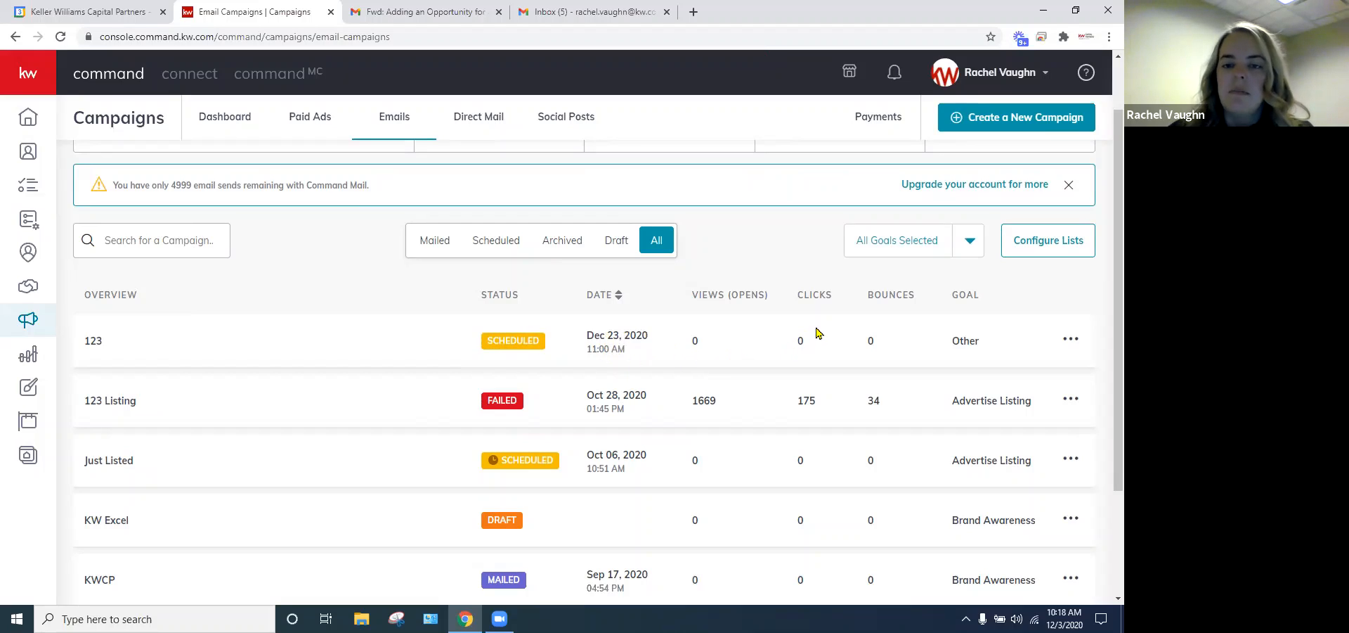
scroll(825, 327, "down", 1)
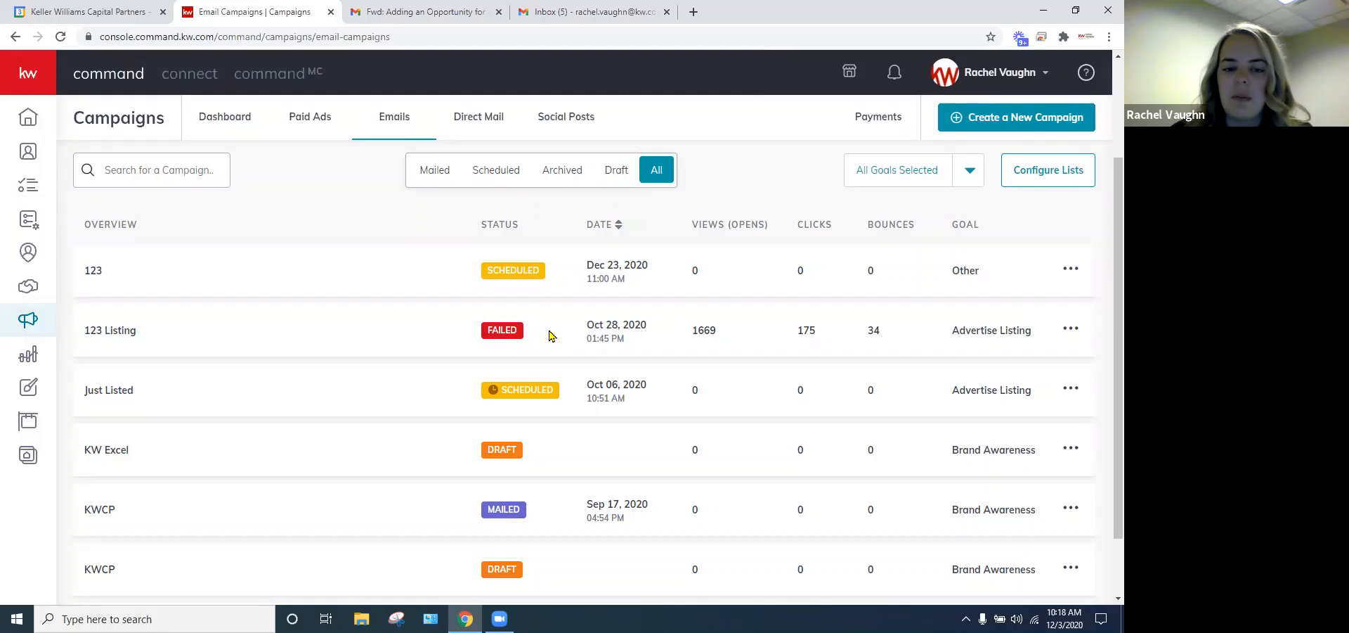
scroll(551, 336, "down", 1)
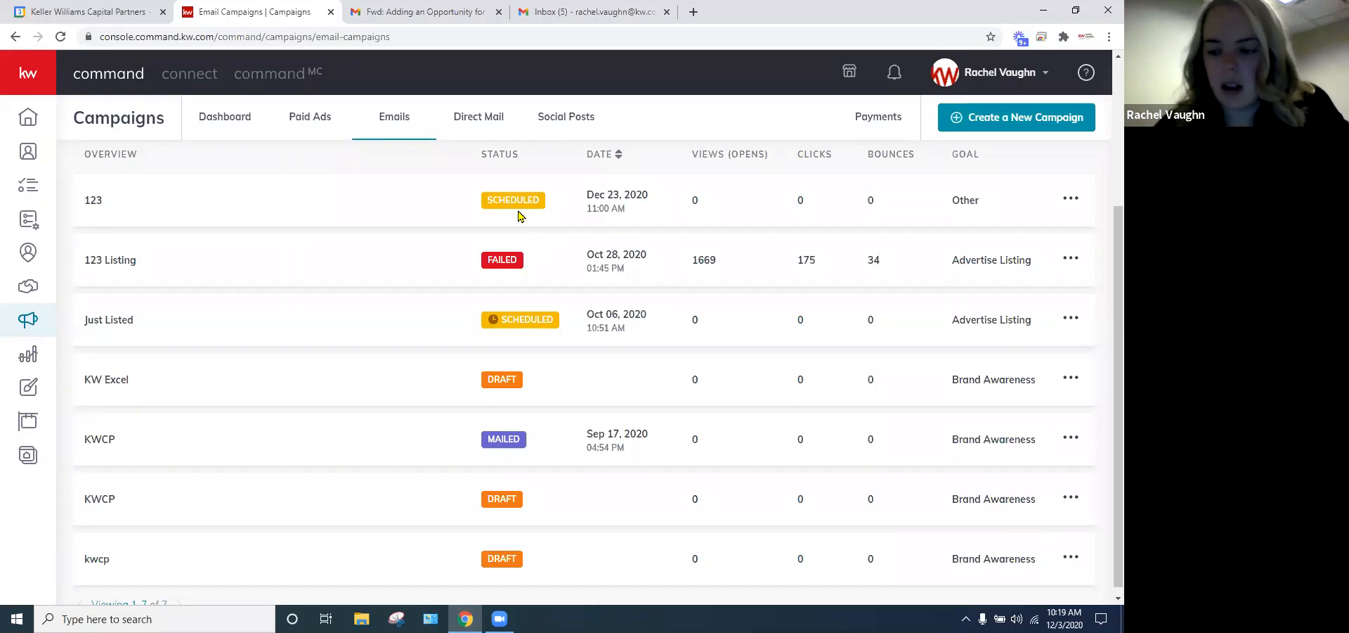
scroll(601, 352, "down", 1)
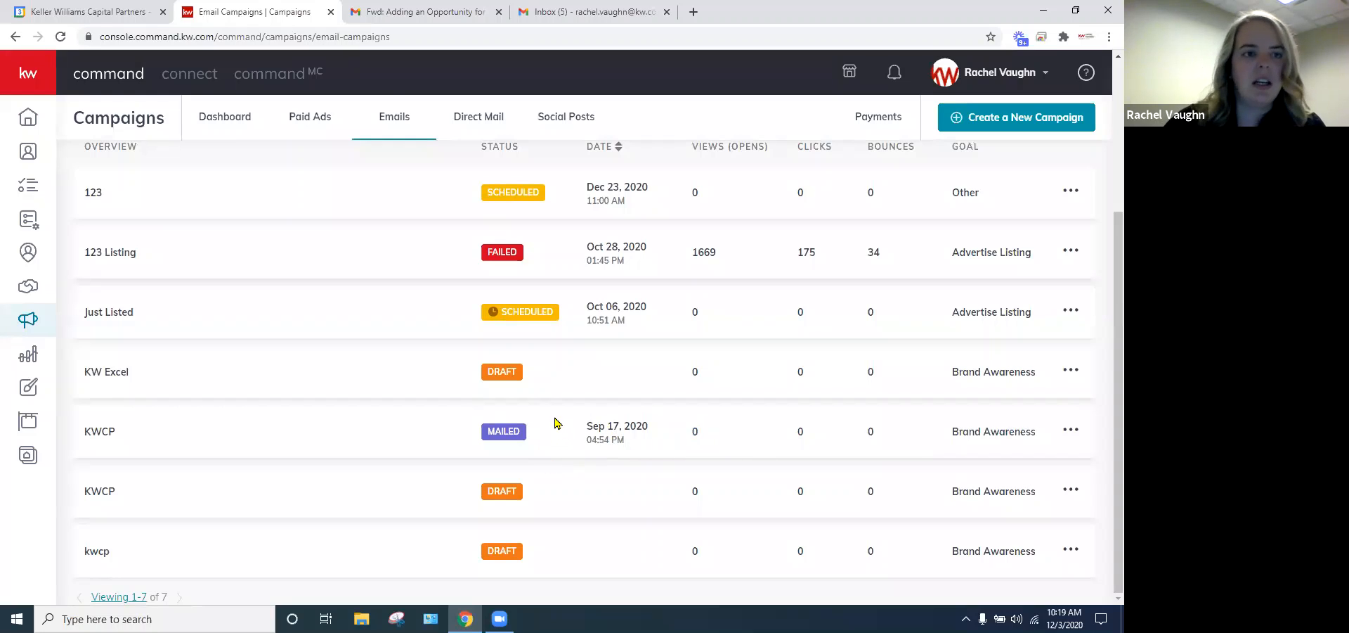
- Switch to Gmail and review the "[TEST] Email Template Test Email" message from its header to the legal footer, returning to the inbox
scroll(555, 422, "up", 3)
left_click(388, 9)
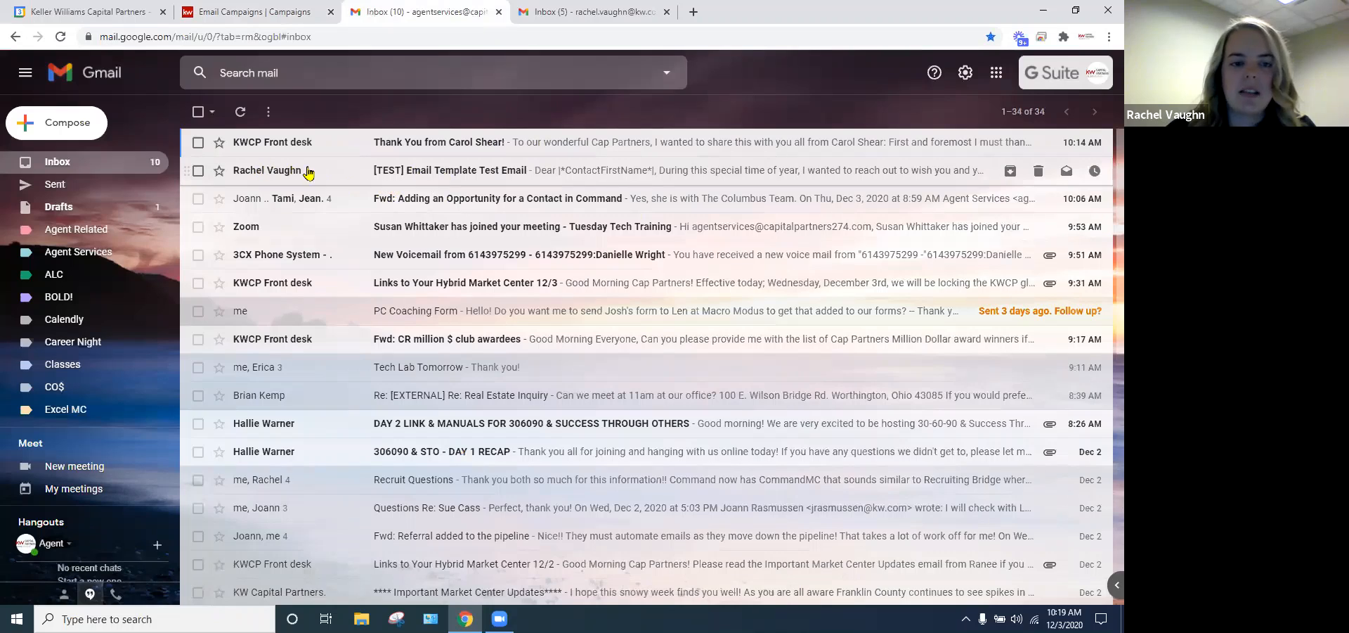
left_click(515, 177)
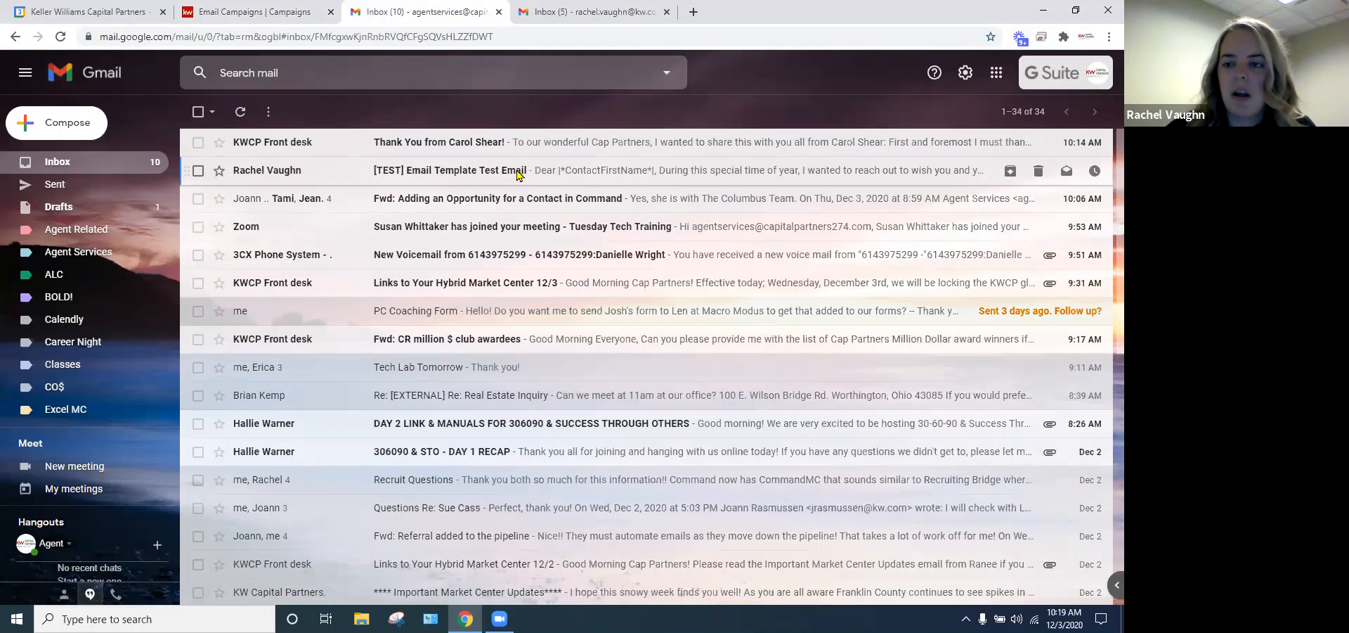
scroll(917, 395, "down", 8)
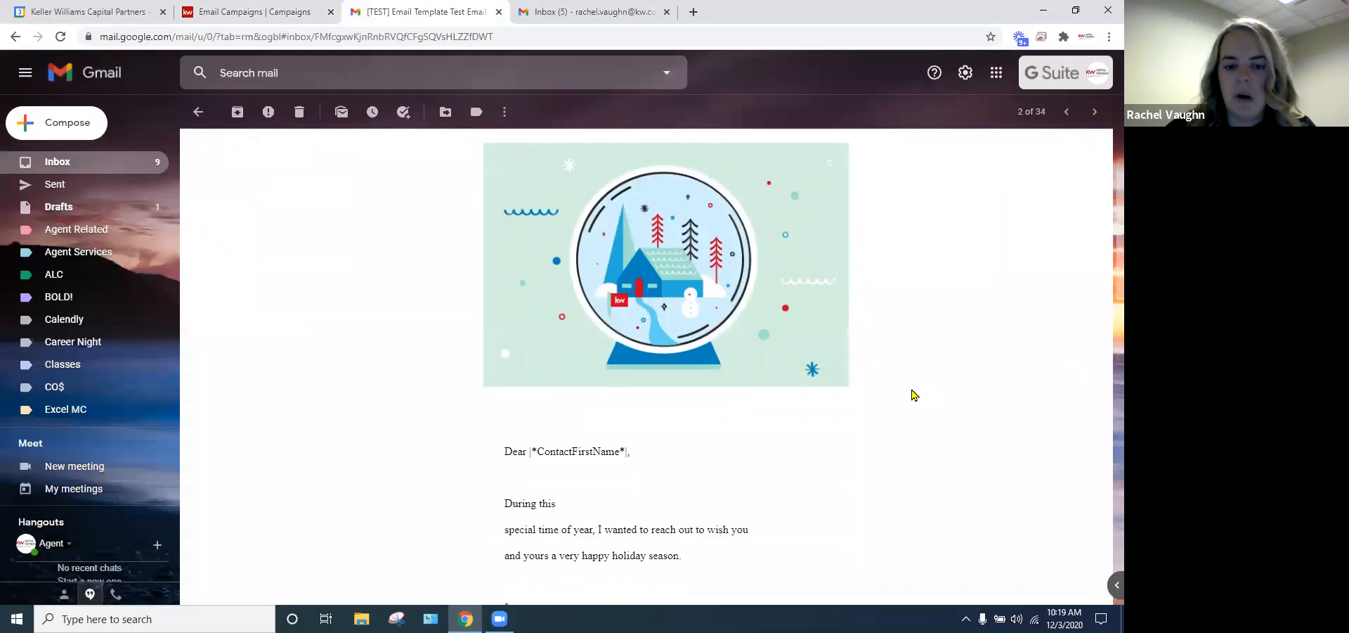
scroll(907, 402, "down", 8)
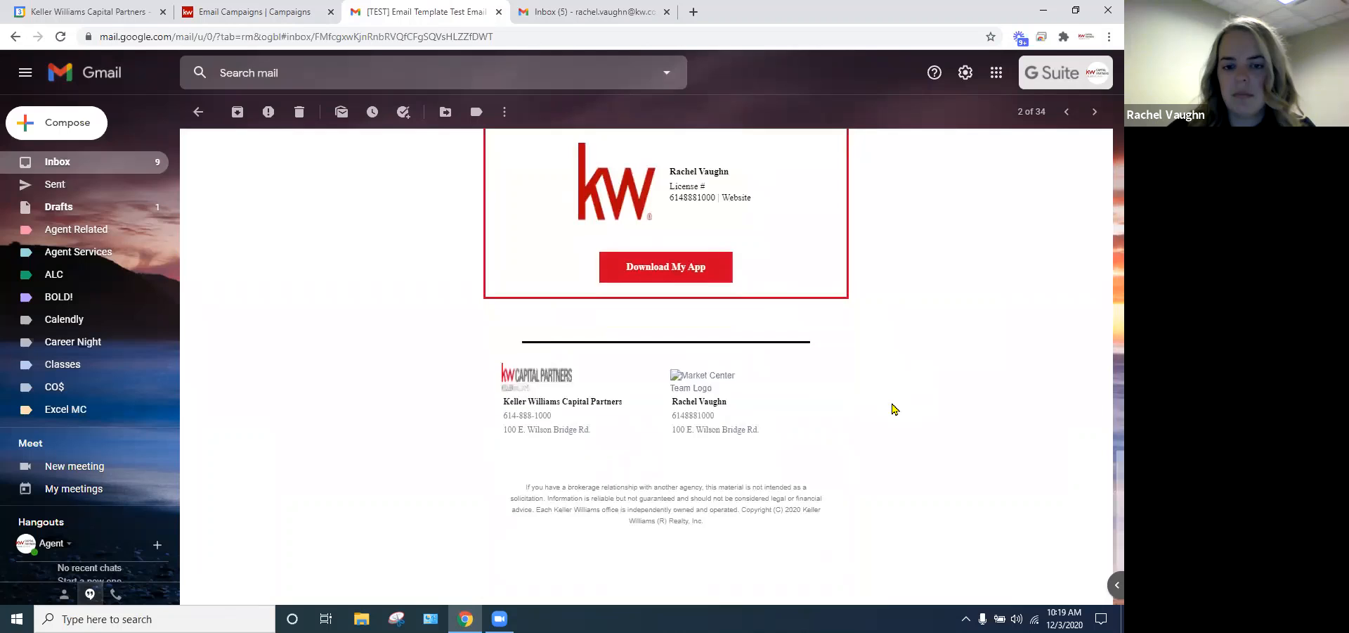
scroll(889, 404, "up", 15)
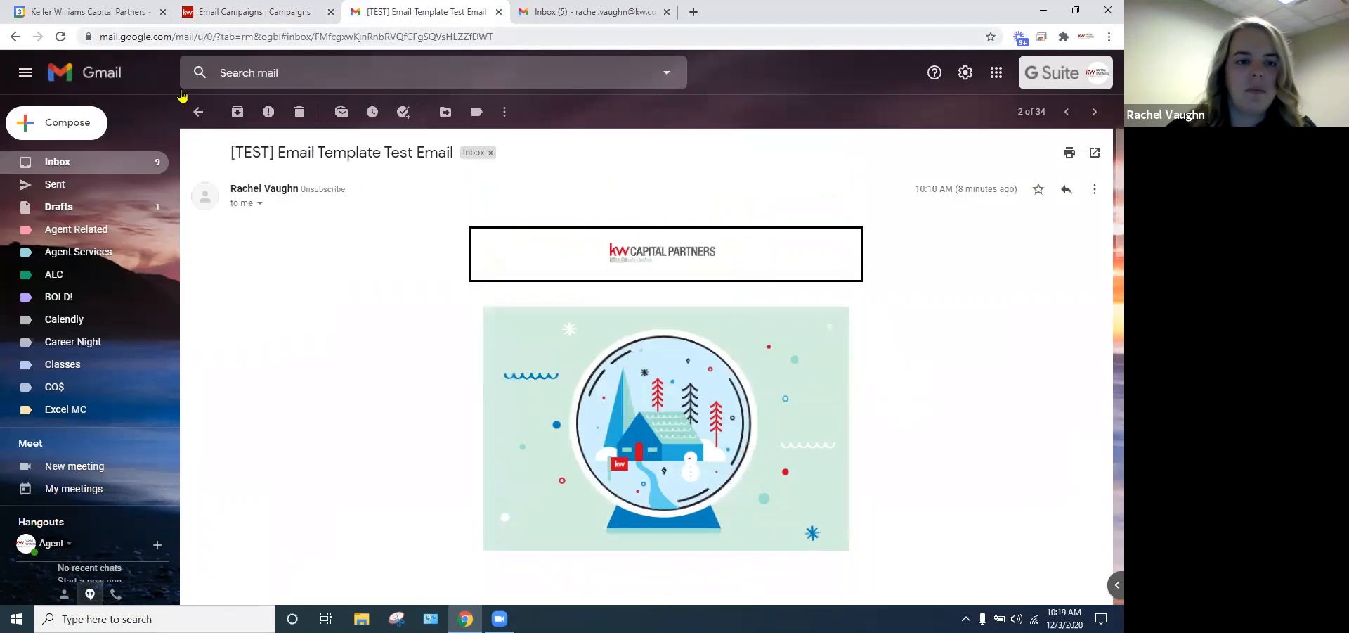
left_click(198, 112)
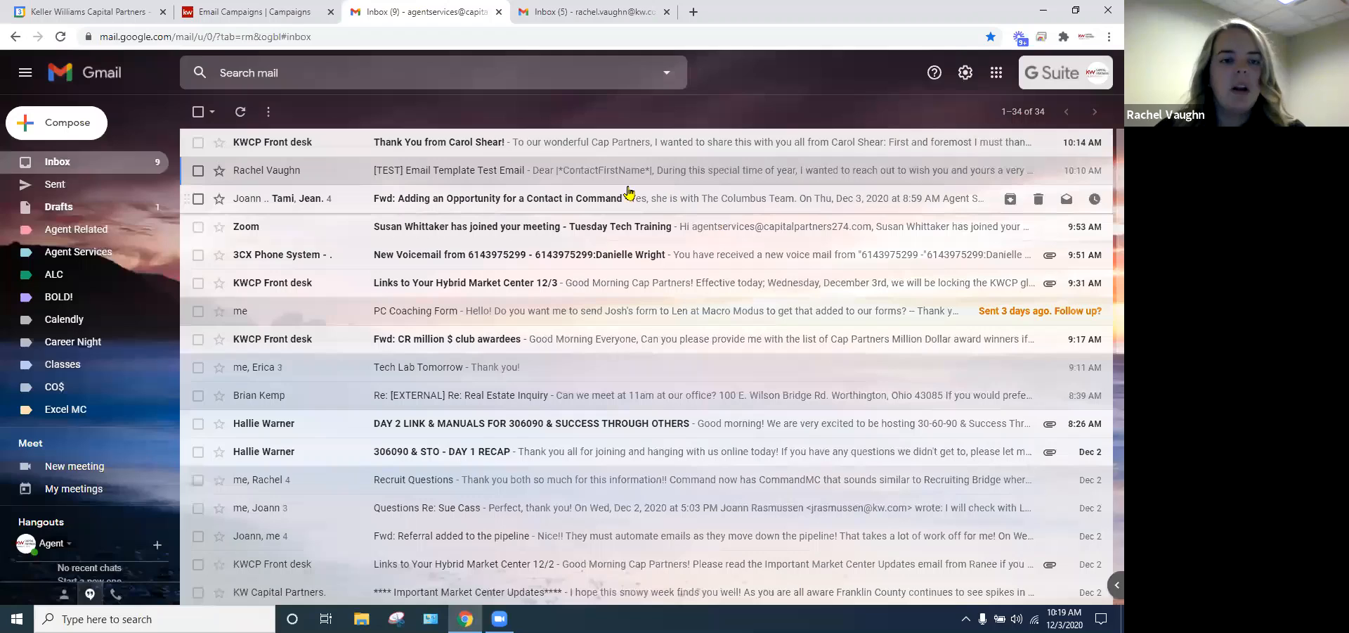
- Switch back to KW Command, leave the email campaigns page for the account settings, and sign in again with the saved credentials
left_click(241, 8)
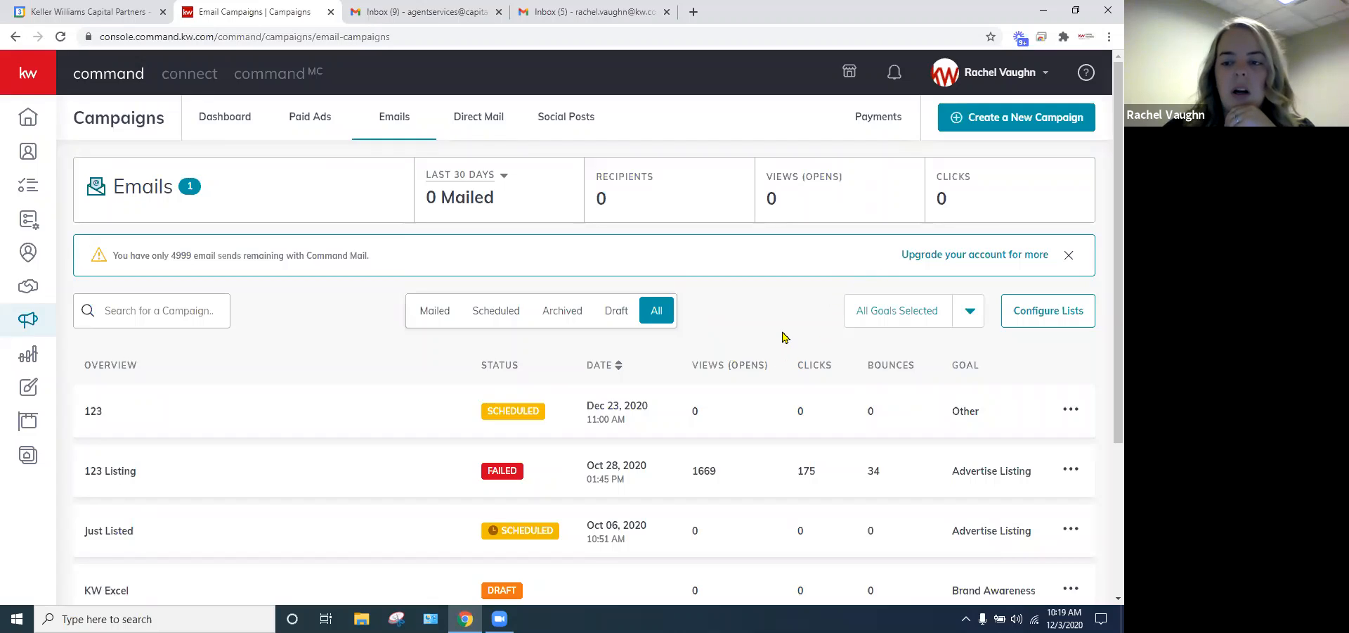
left_click(991, 74)
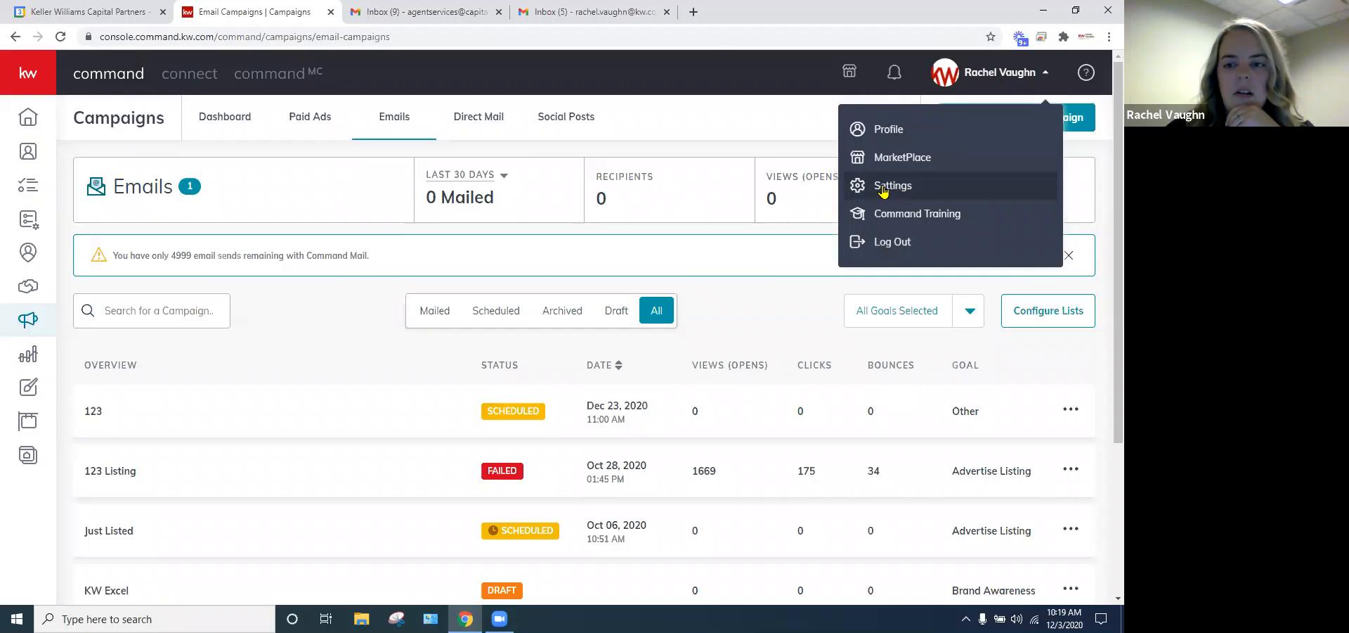
left_click(884, 188)
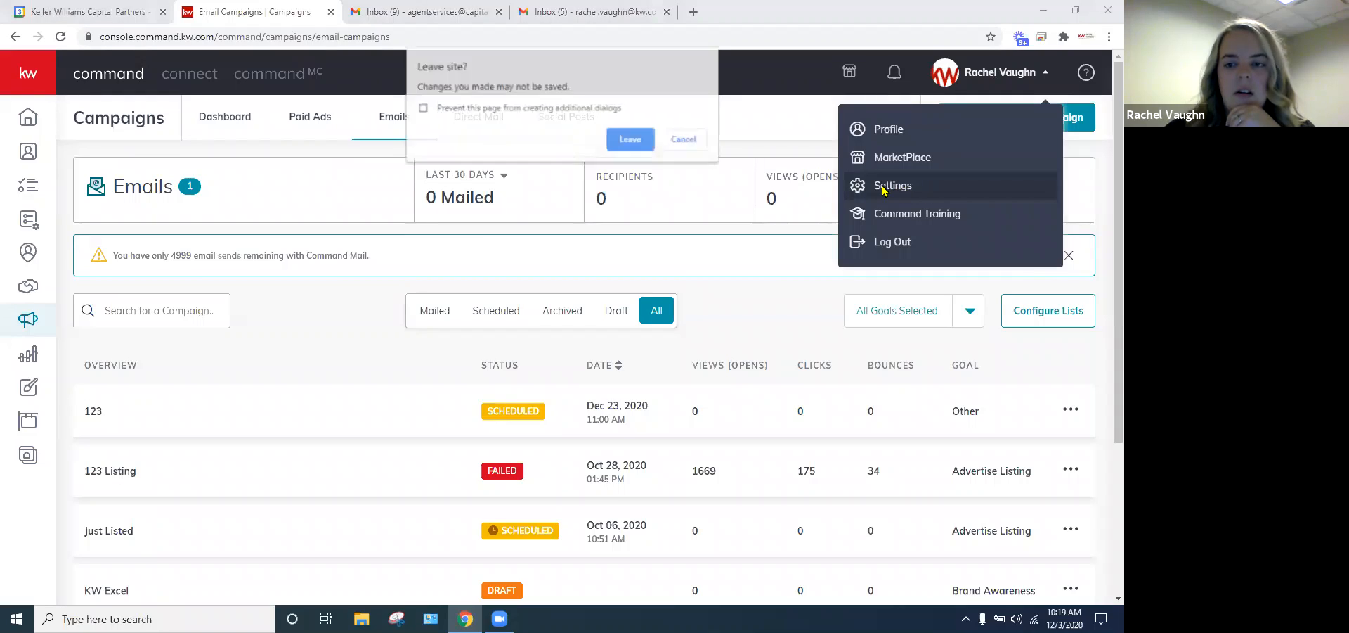
left_click(631, 141)
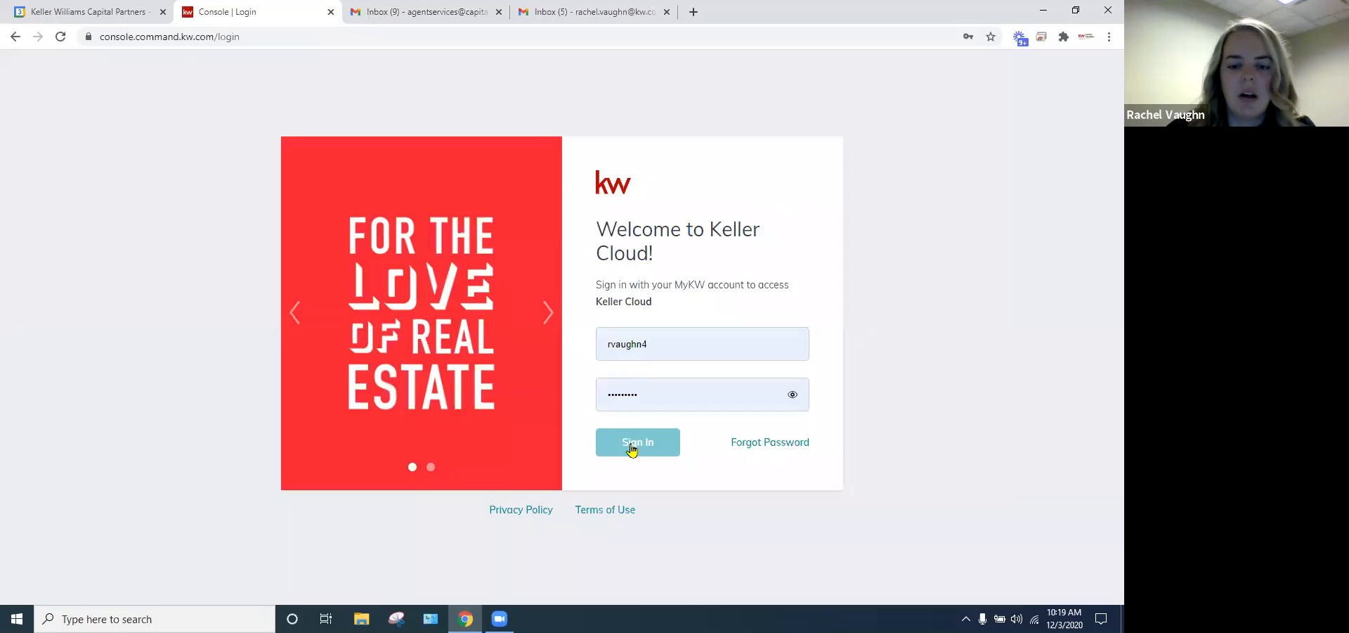
left_click(631, 448)
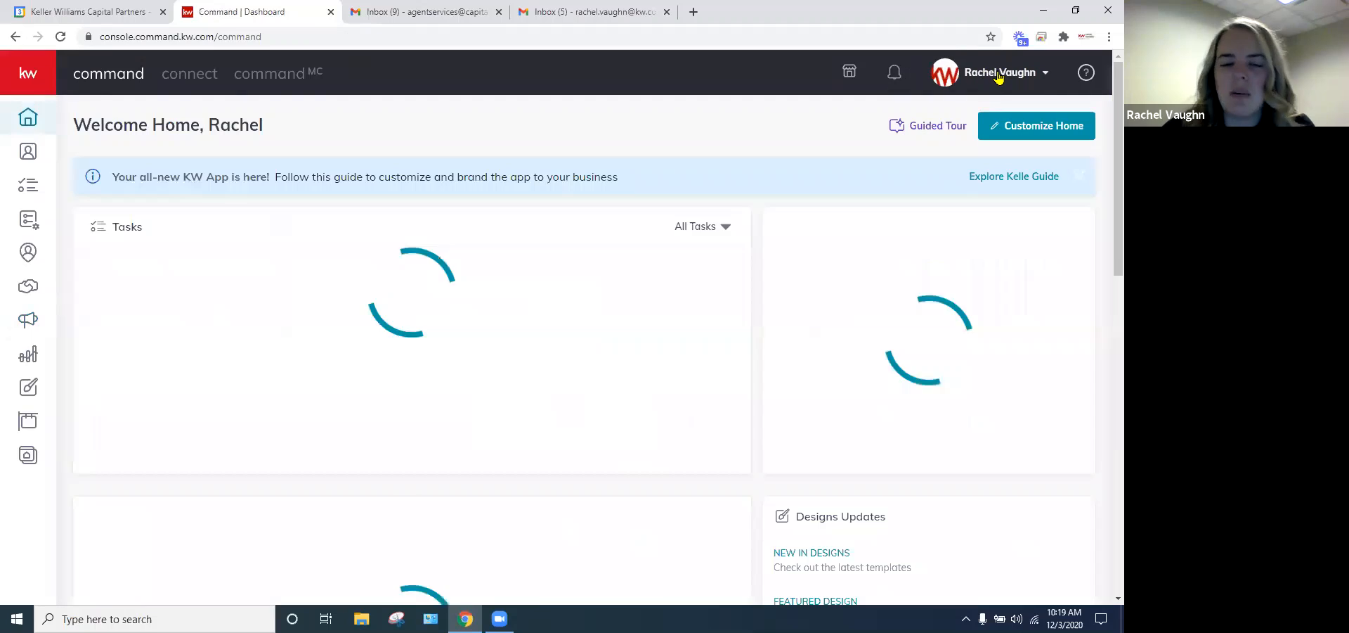
- Open the Marketing Profile within the account's Connect Settings
left_click(999, 75)
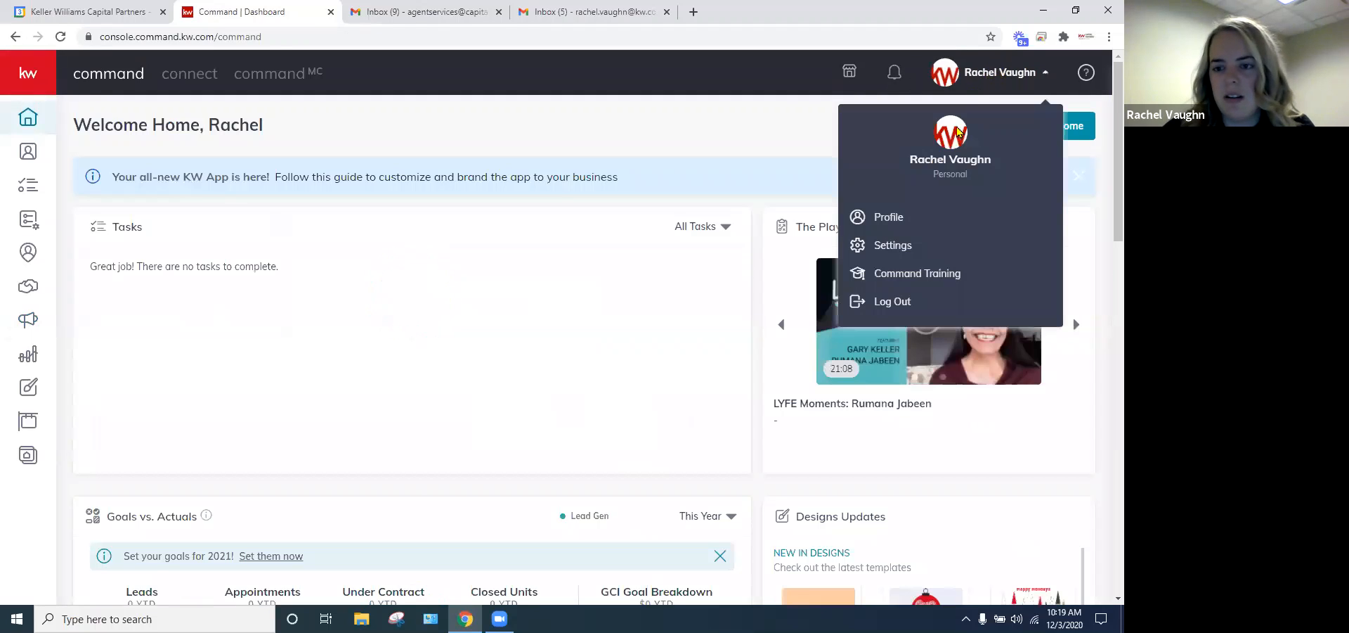
left_click(890, 247)
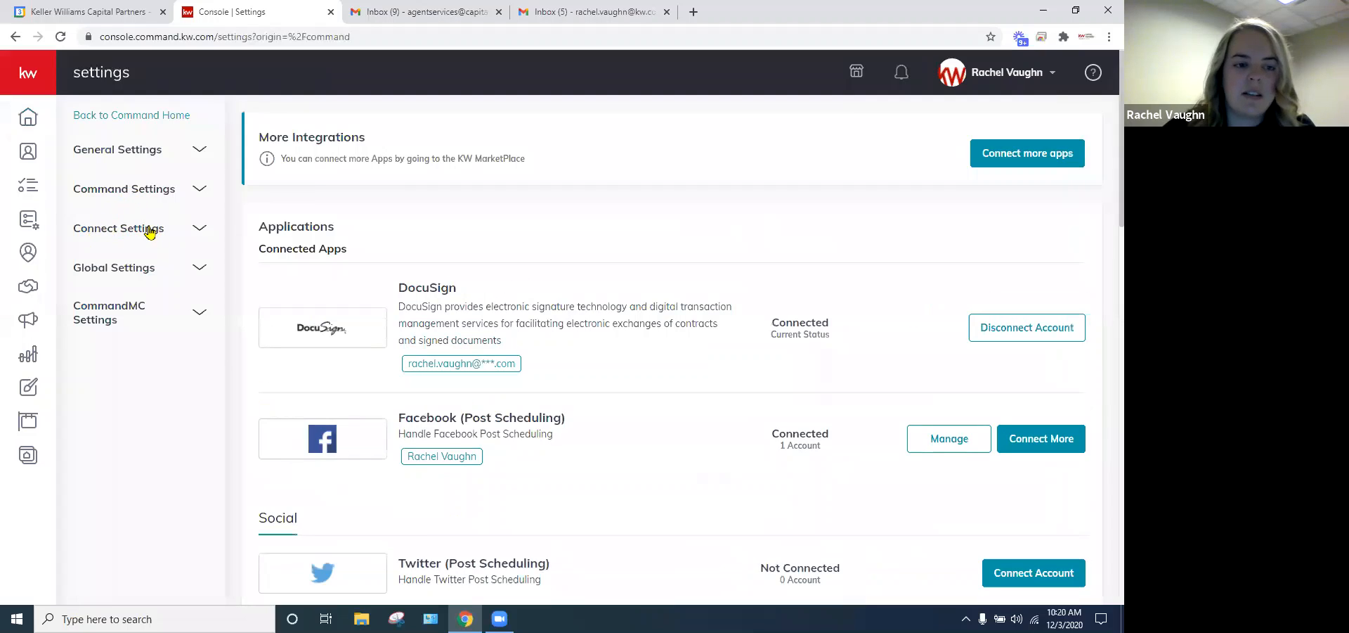
left_click(134, 229)
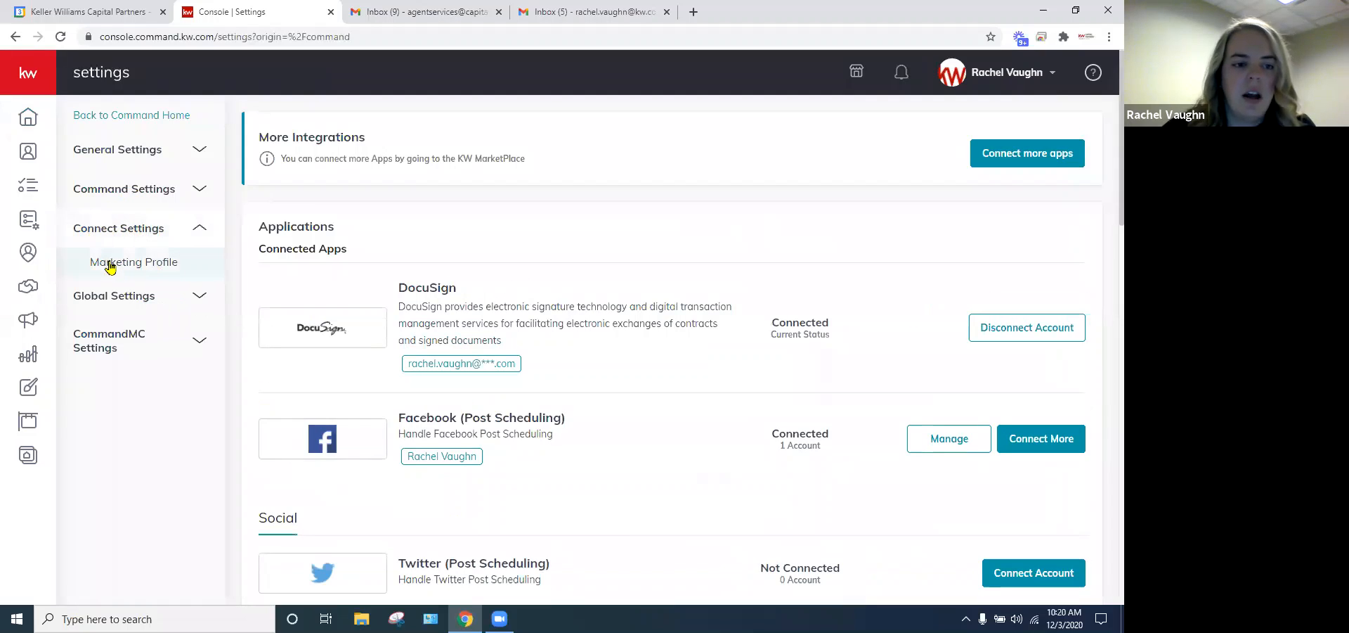
left_click(148, 268)
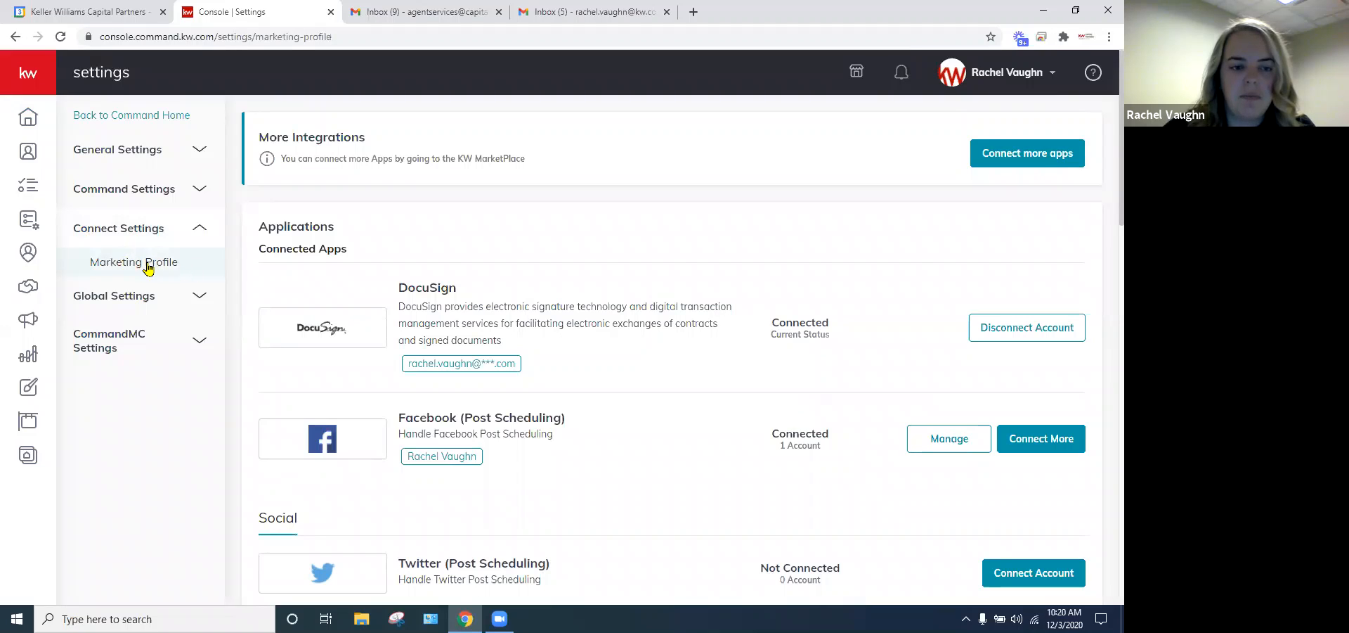
- Review the marketing profile's photo, team logo, personal details, contact, market center and compliance fields
scroll(601, 391, "down", 1)
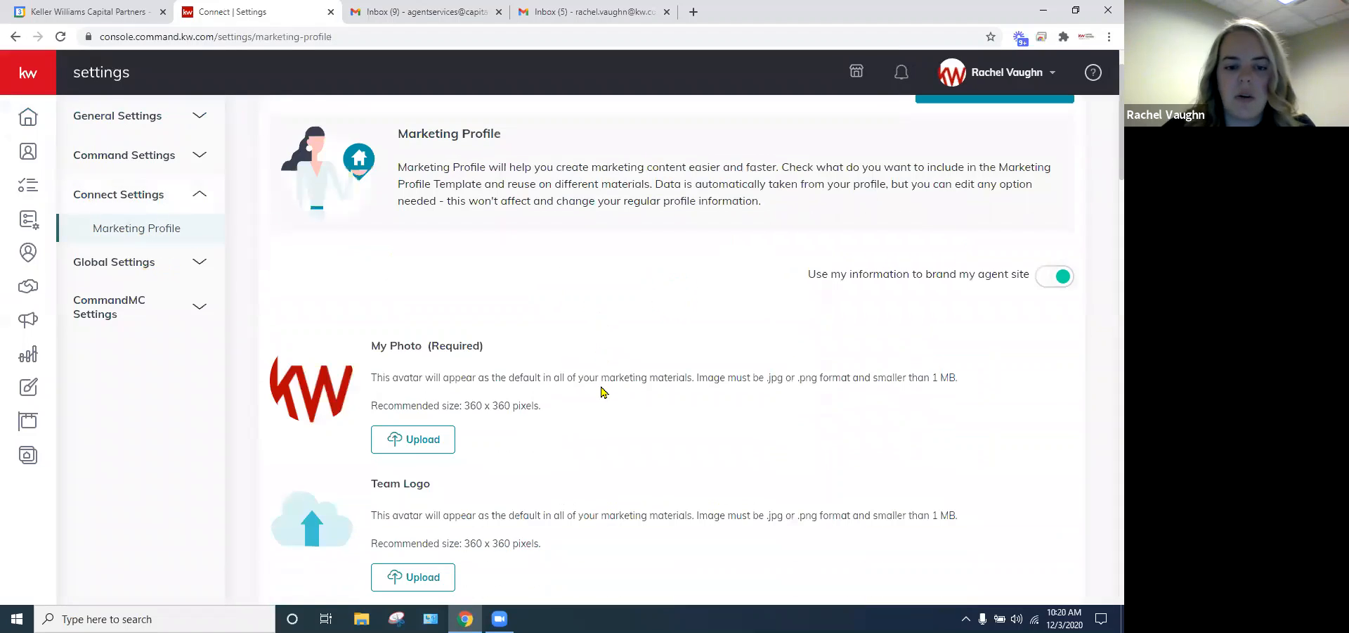
scroll(422, 442, "down", 2)
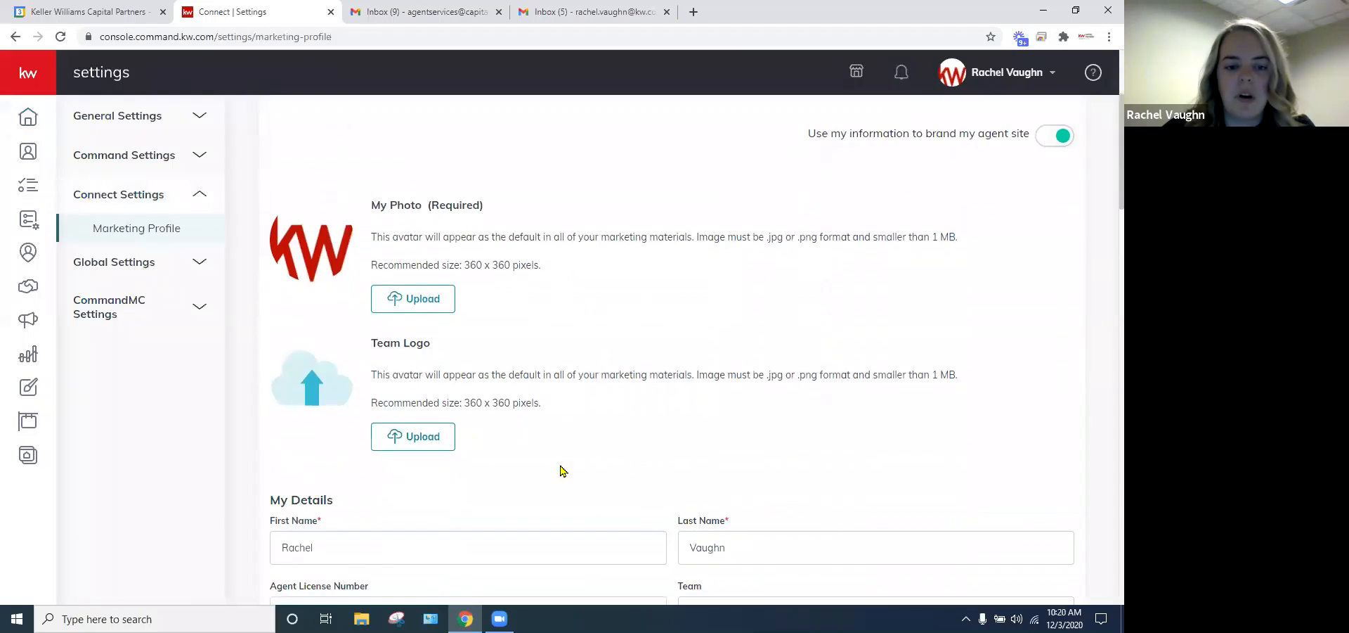
scroll(804, 374, "down", 1)
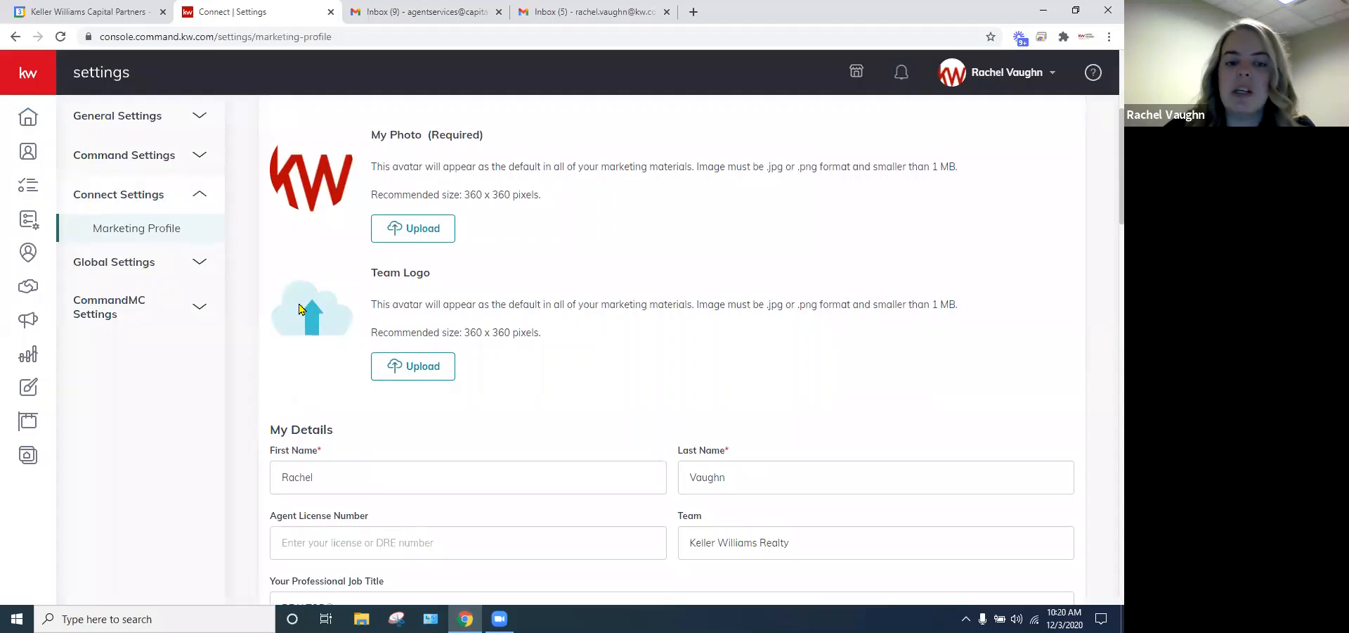
scroll(635, 340, "down", 2)
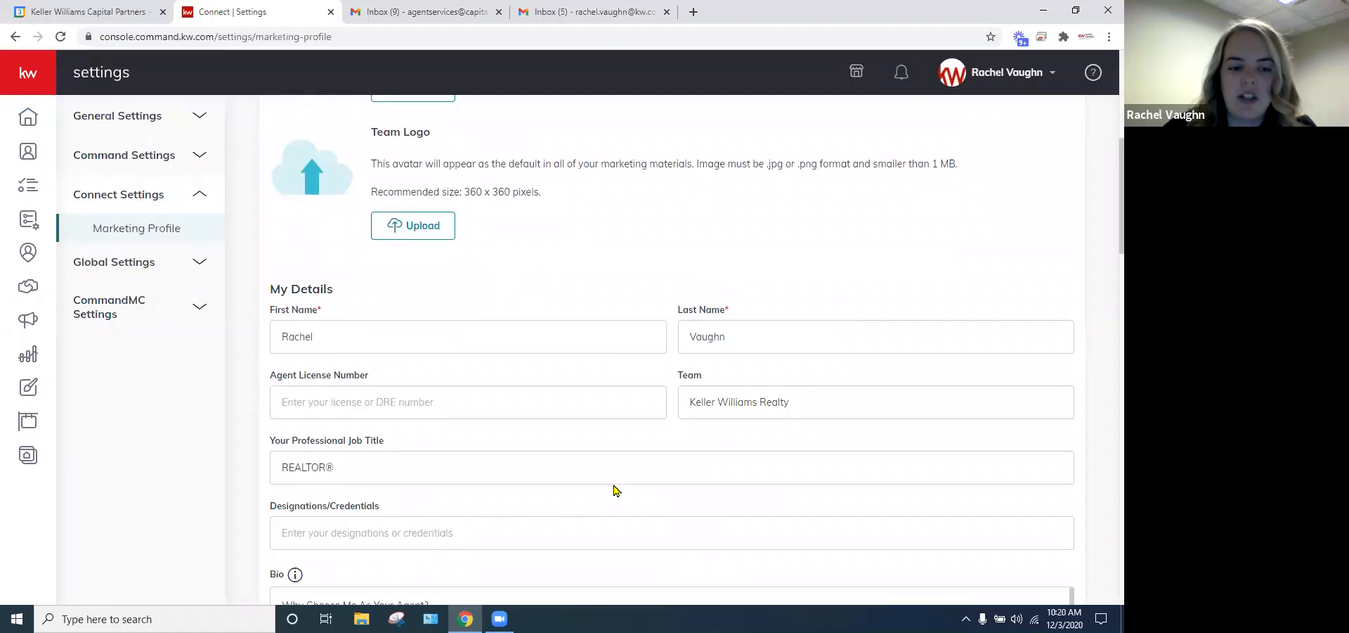
scroll(614, 490, "down", 2)
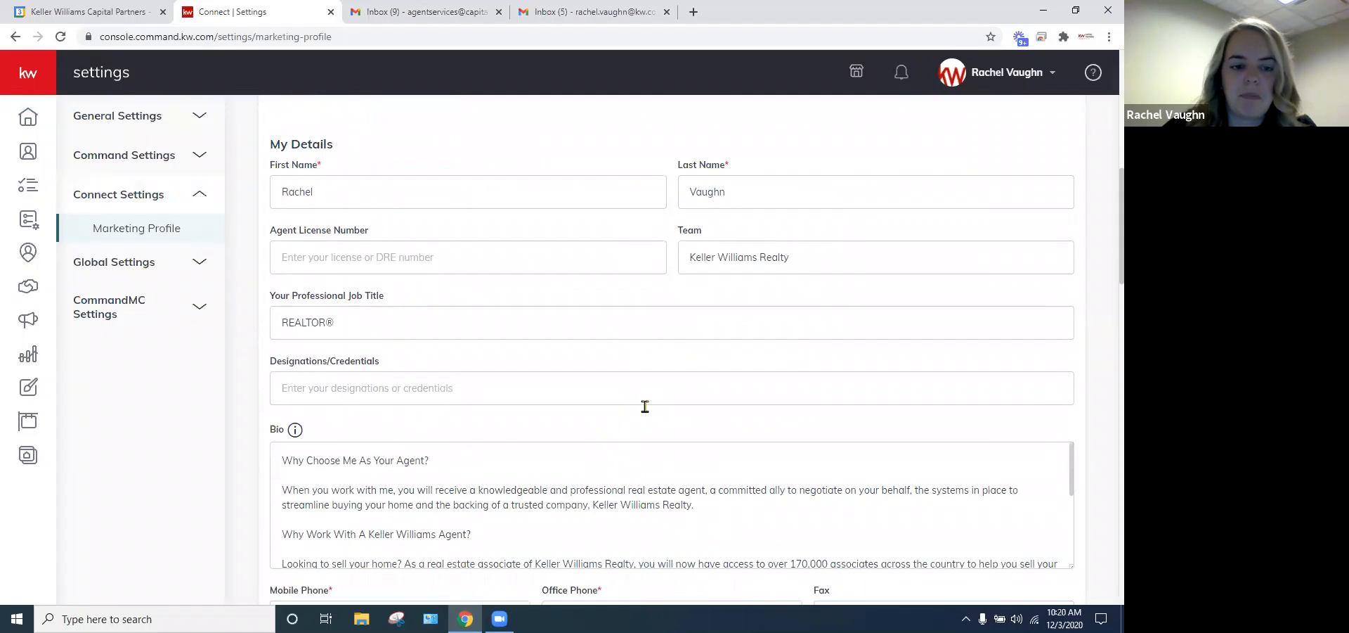
scroll(645, 406, "down", 4)
scroll(822, 393, "down", 5)
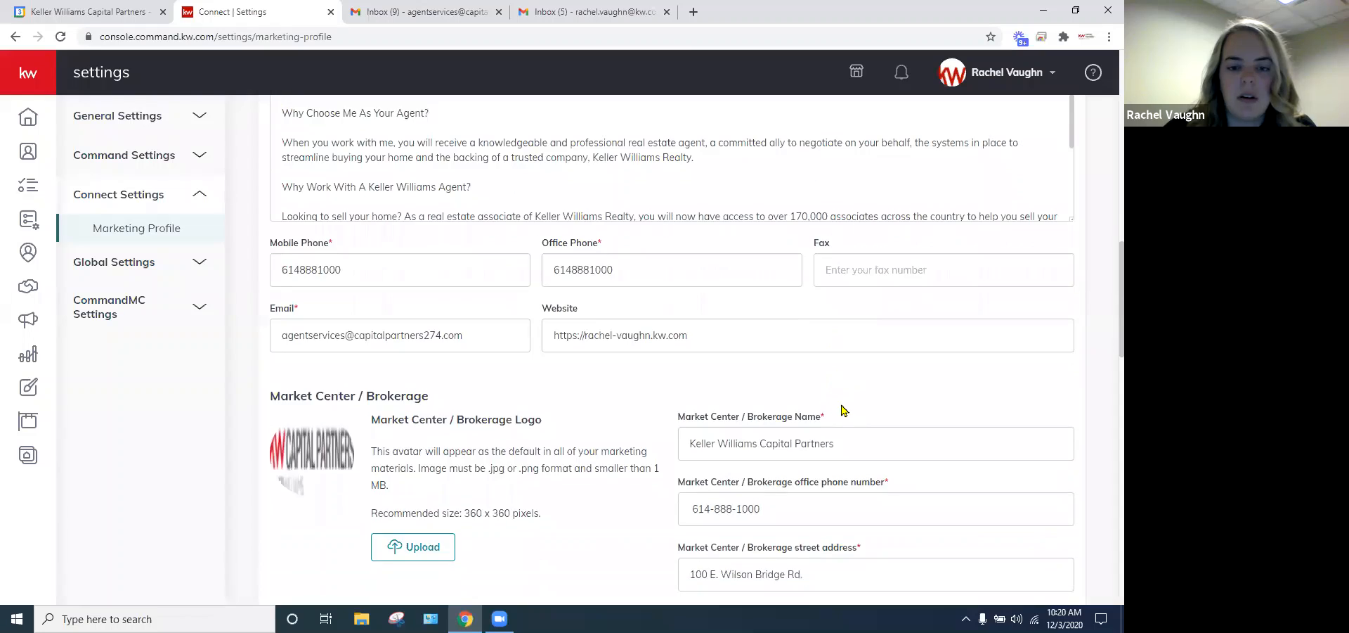
scroll(839, 429, "down", 2)
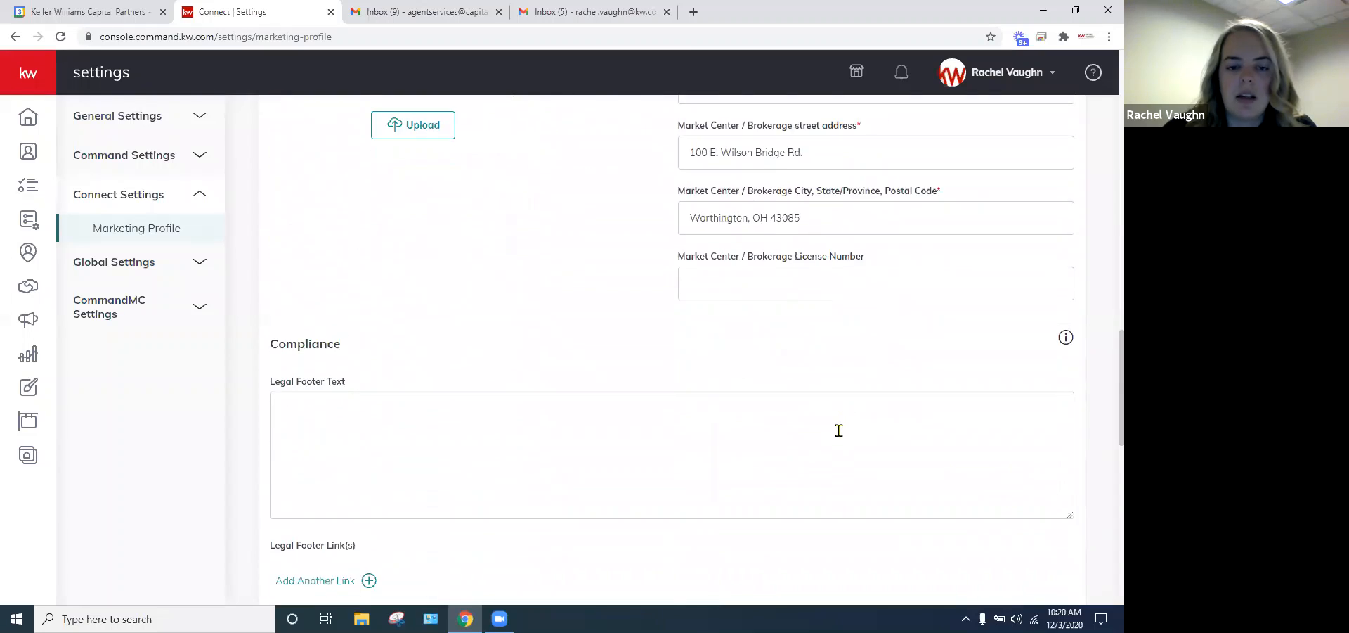
scroll(801, 395, "up", 4)
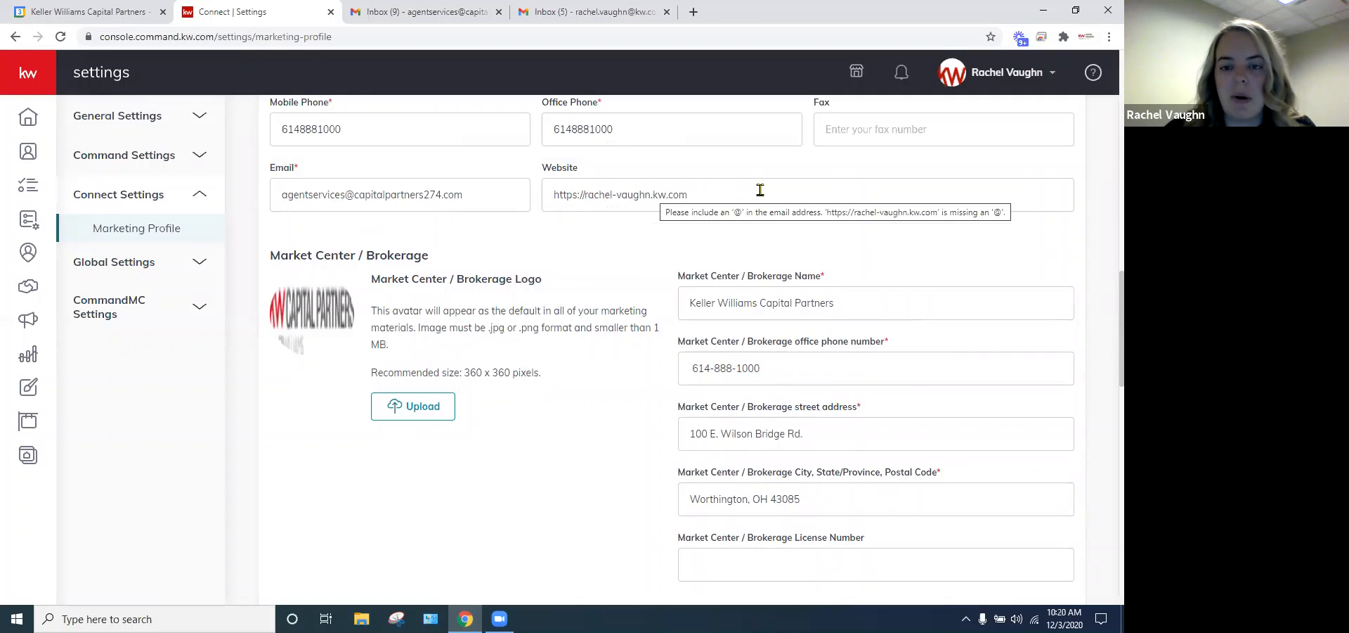
left_click_drag(760, 190, 518, 204)
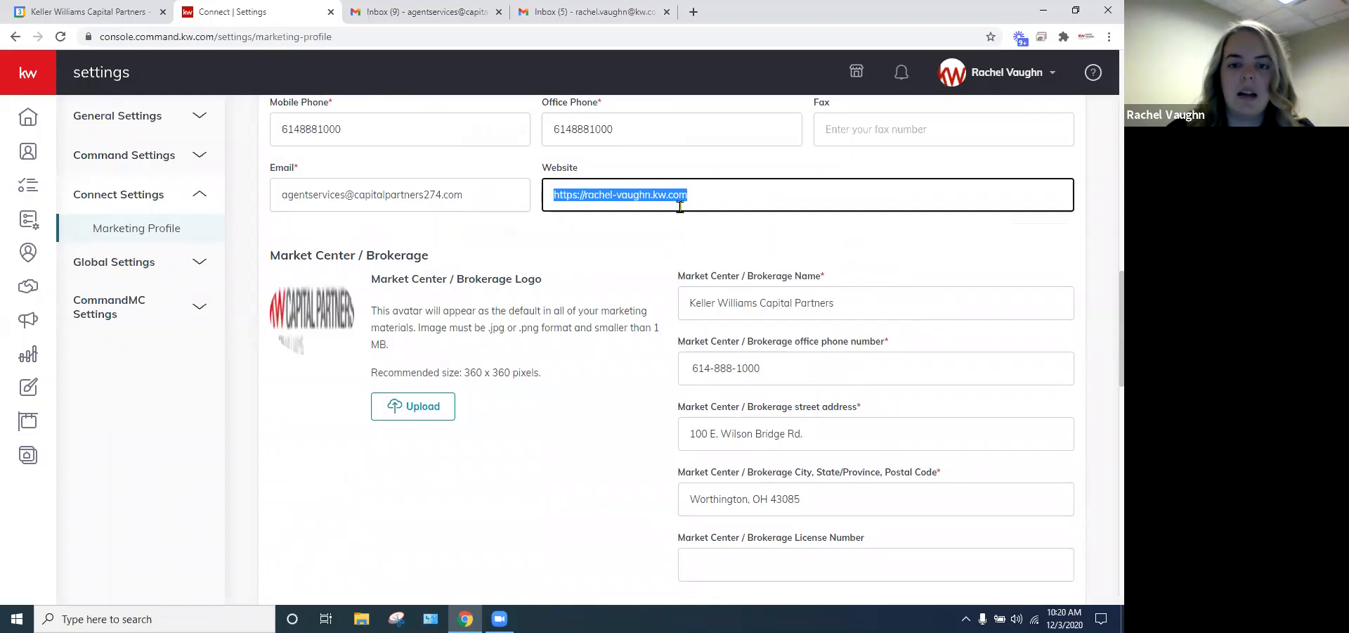
left_click_drag(699, 191, 584, 200)
type("c")
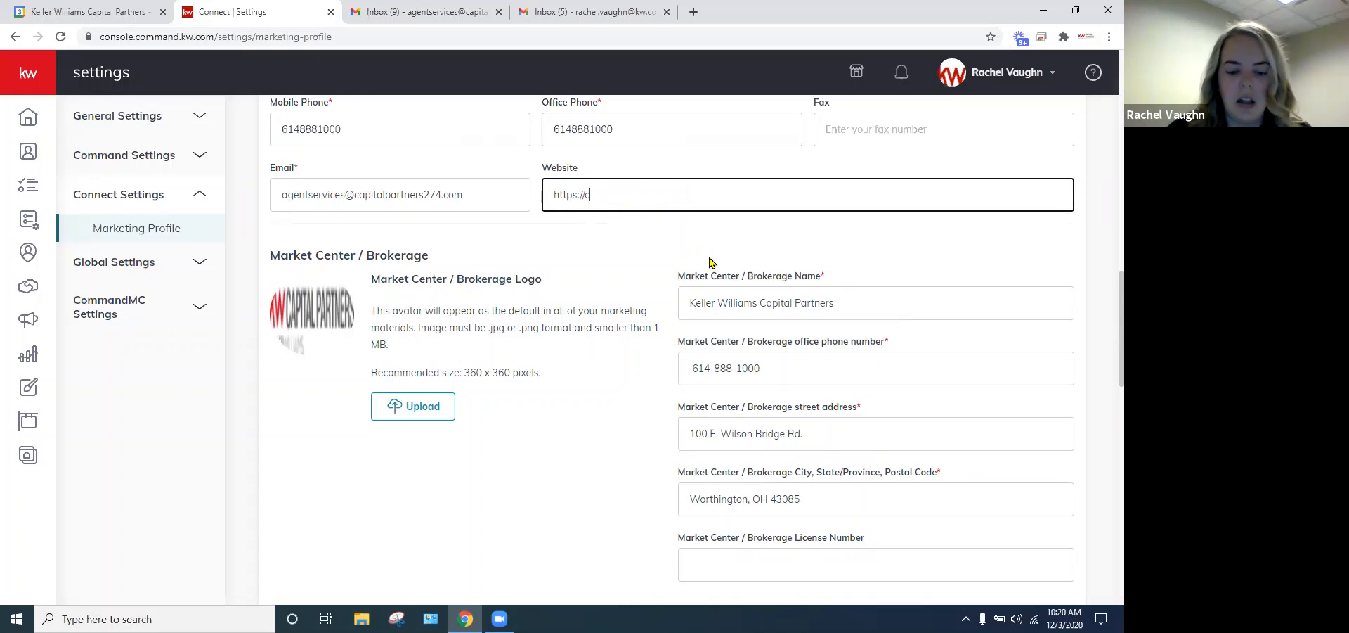
type("apitalpartnersc")
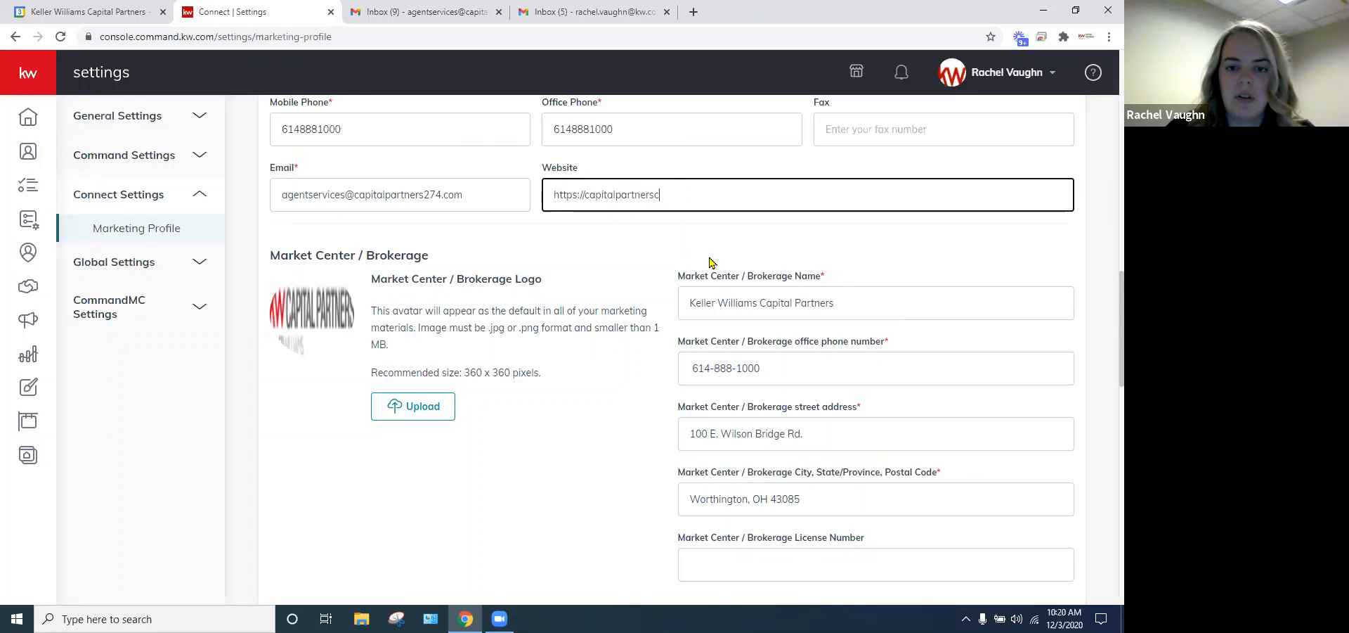
type("areers.kw.com")
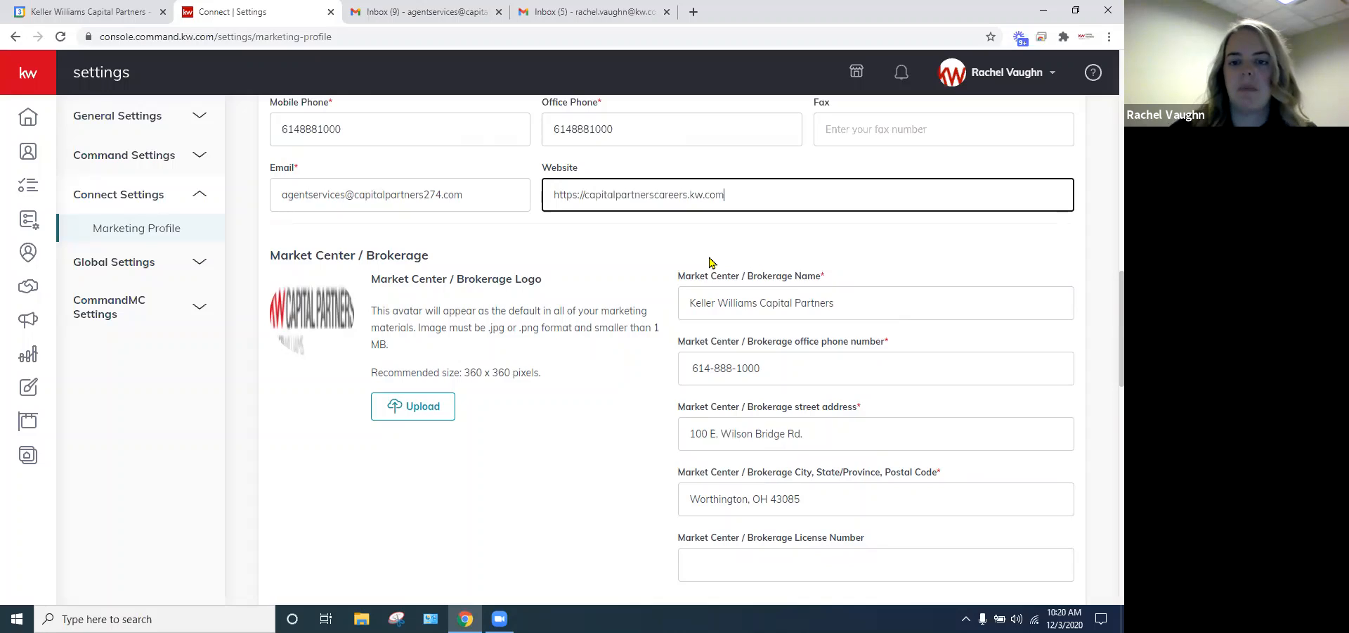
left_click(859, 238)
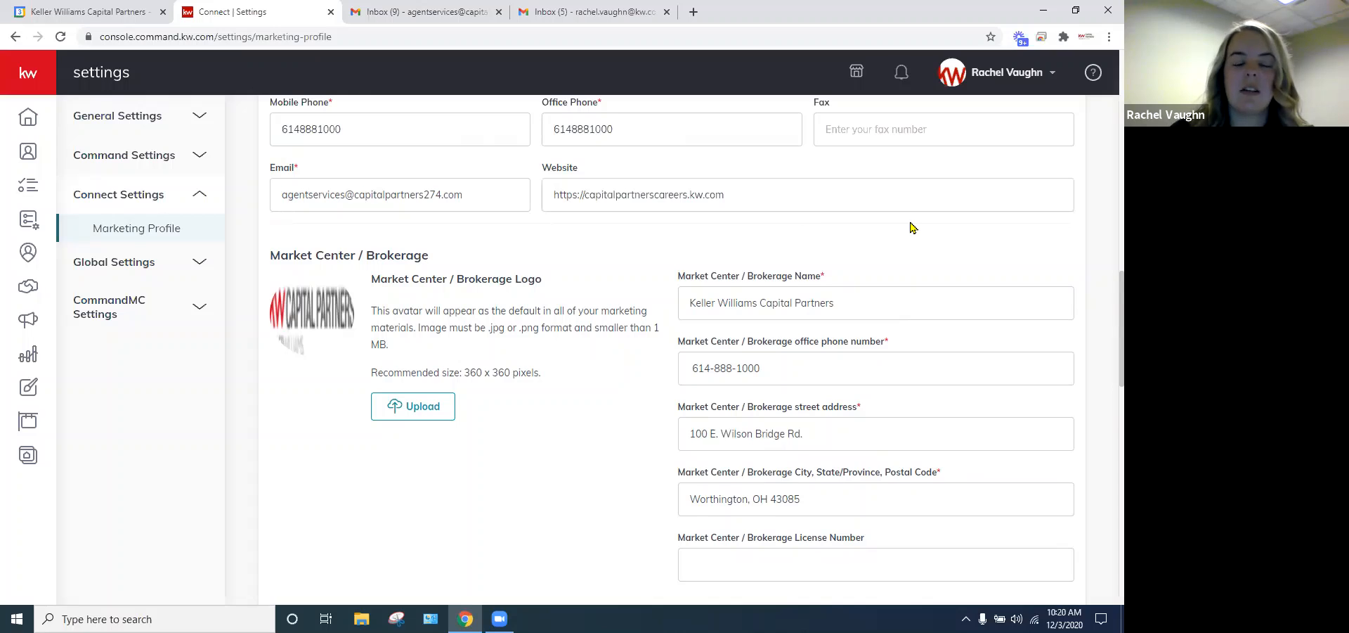
- Save the marketing profile, dismiss the confirmation, and go back to the Campaigns area
scroll(941, 227, "down", 1)
scroll(998, 234, "down", 2)
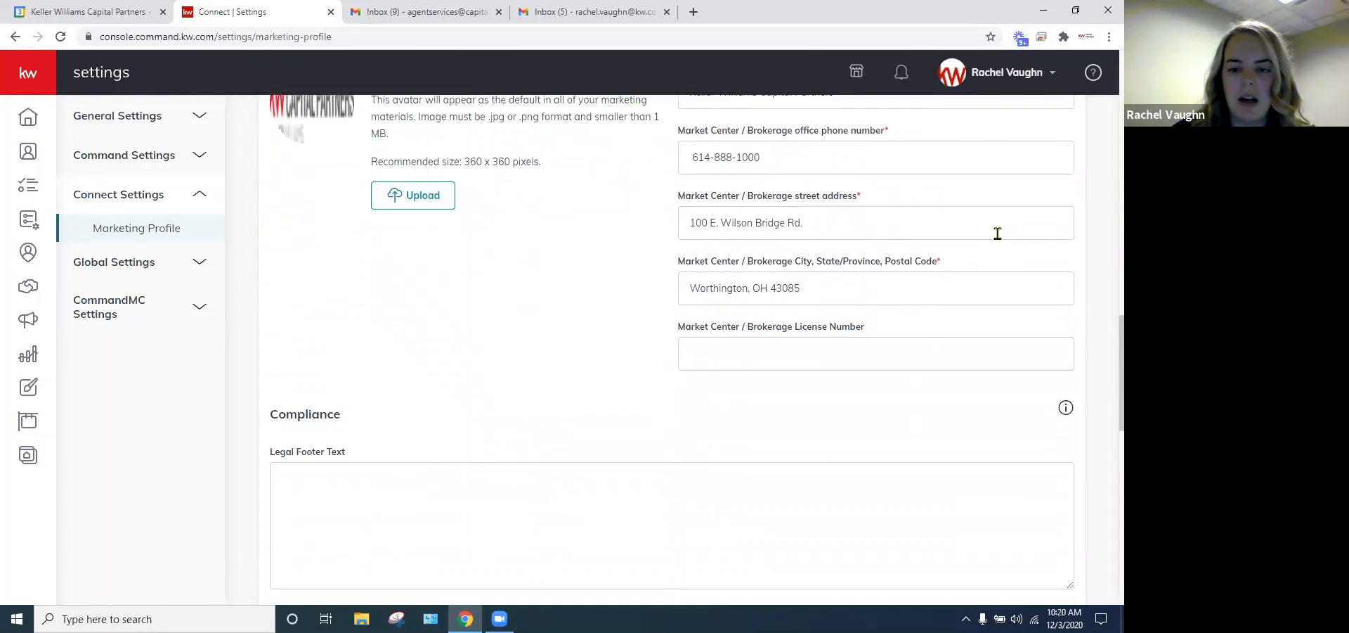
scroll(1010, 269, "down", 5)
scroll(1010, 291, "down", 7)
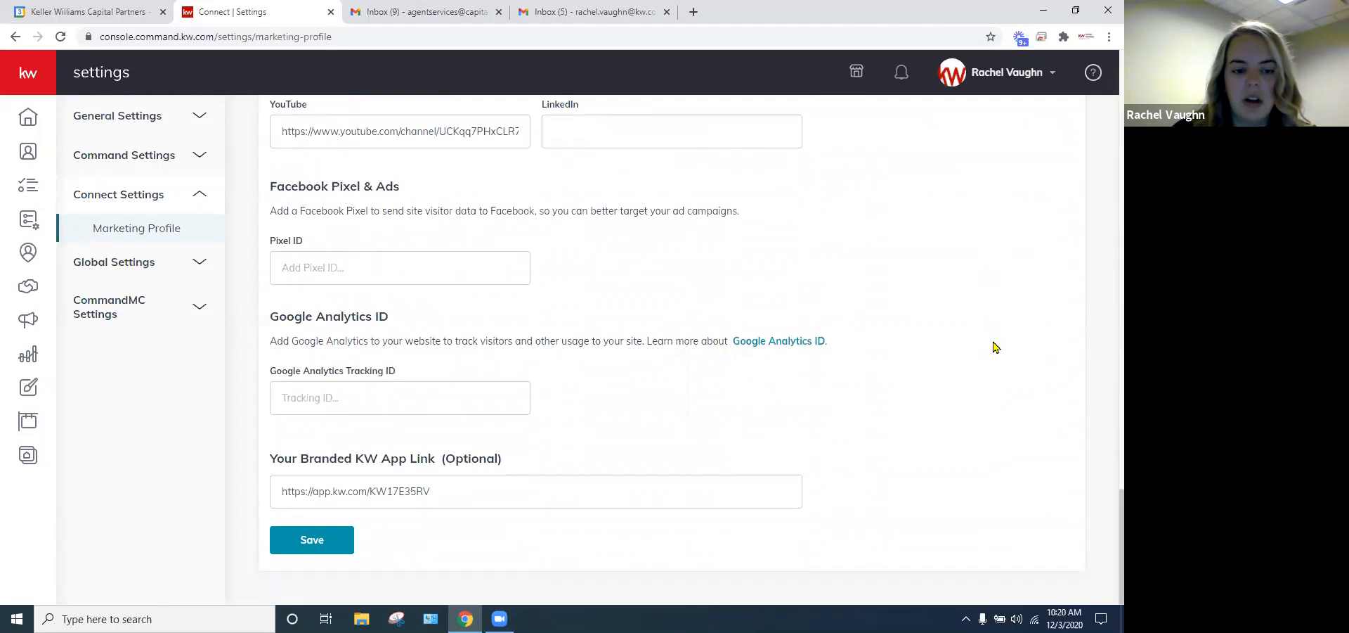
left_click(302, 549)
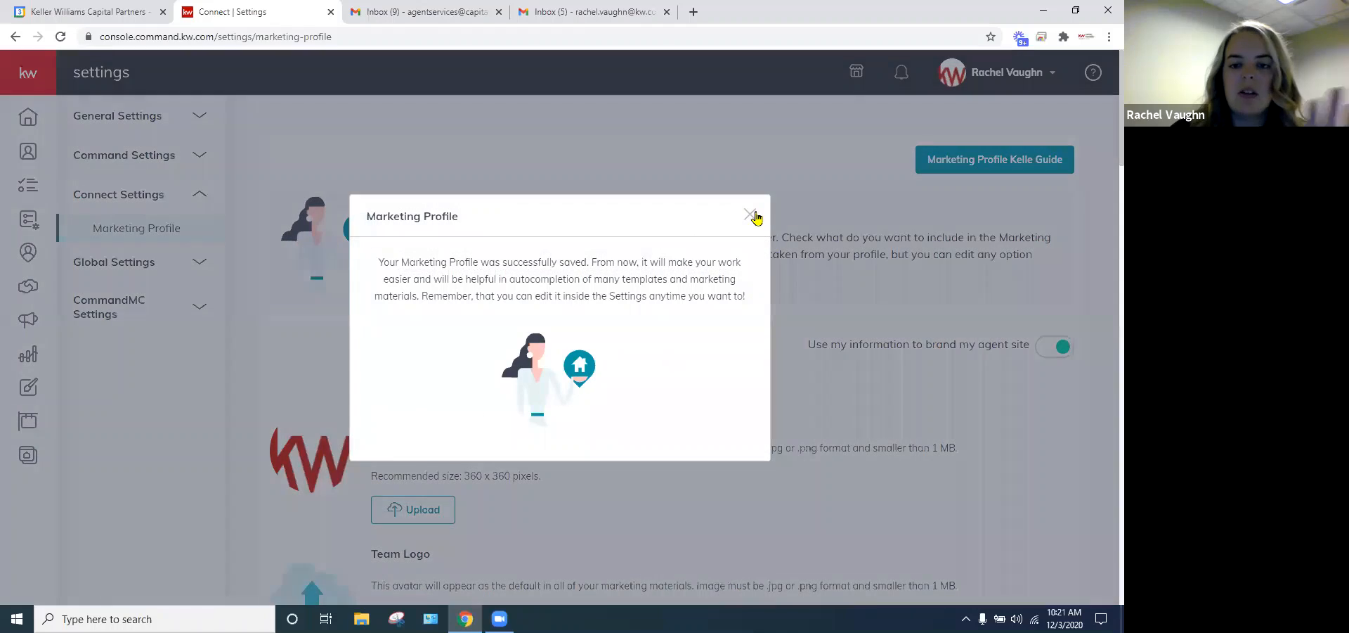
left_click(750, 215)
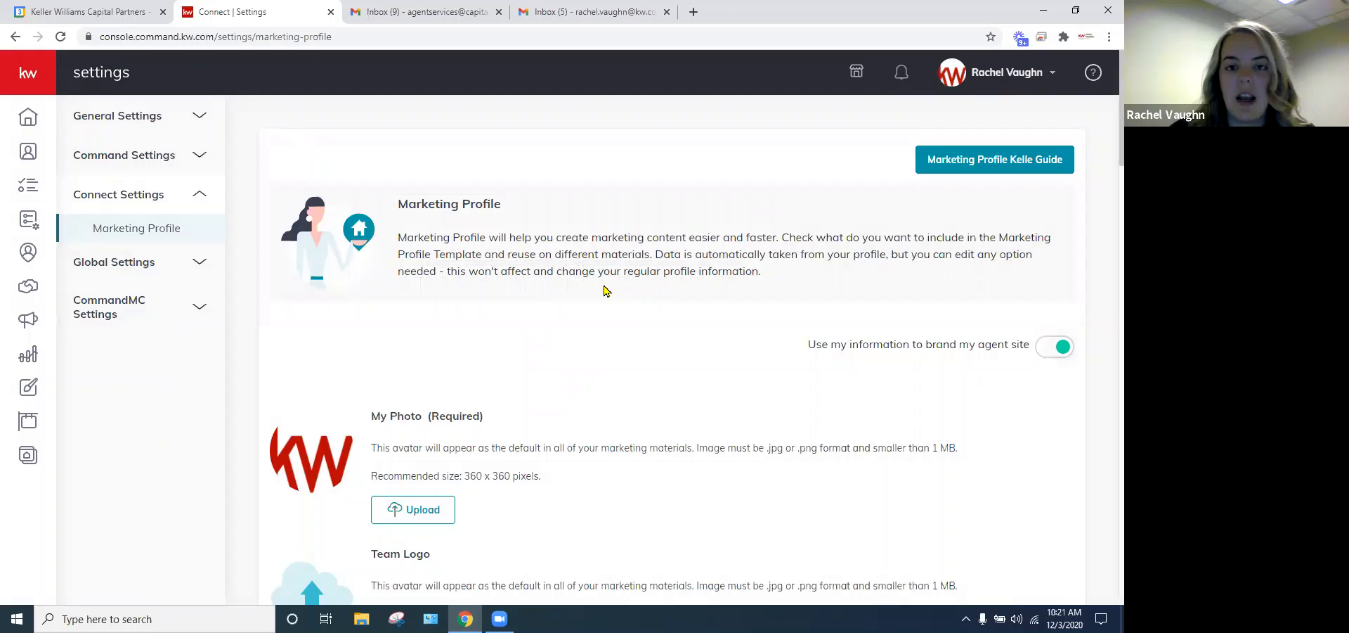
left_click(30, 324)
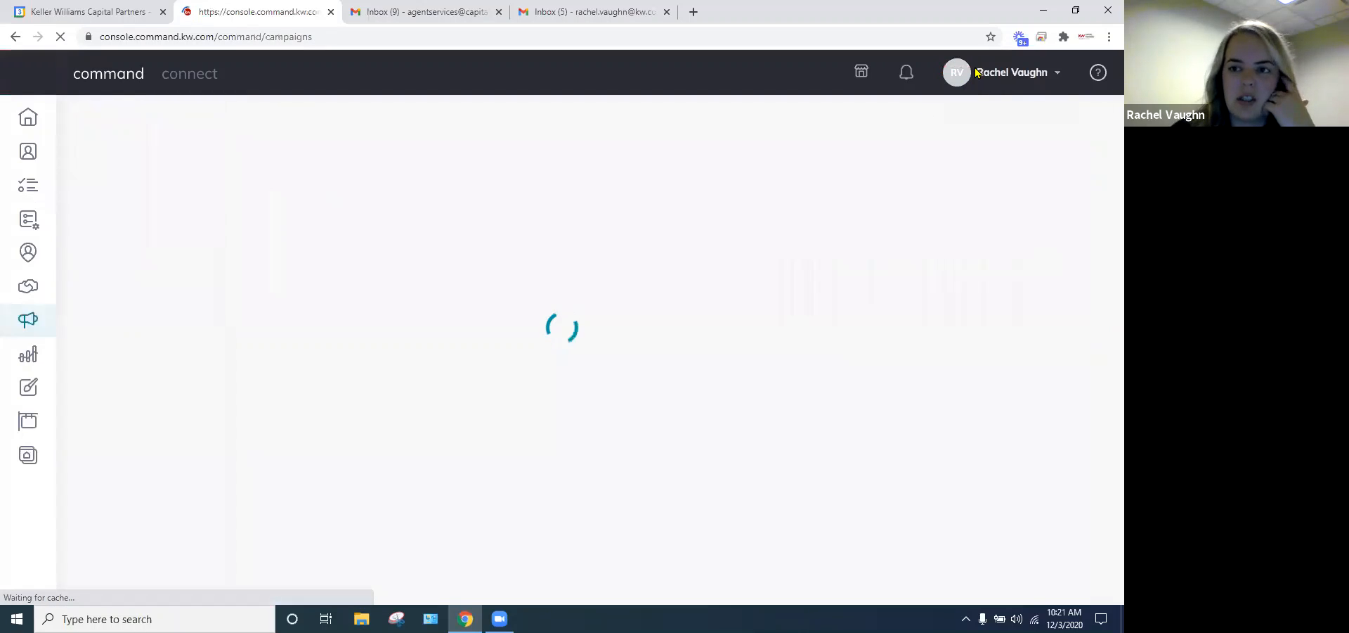